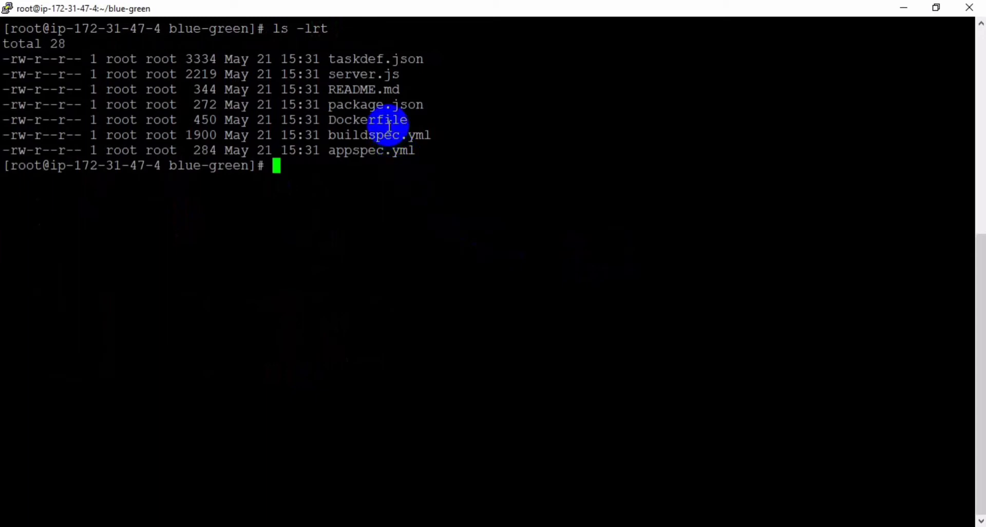
Step: Open buildspec.yml in the vi editor and review its region, account ID and image name variables
double_click(387, 119)
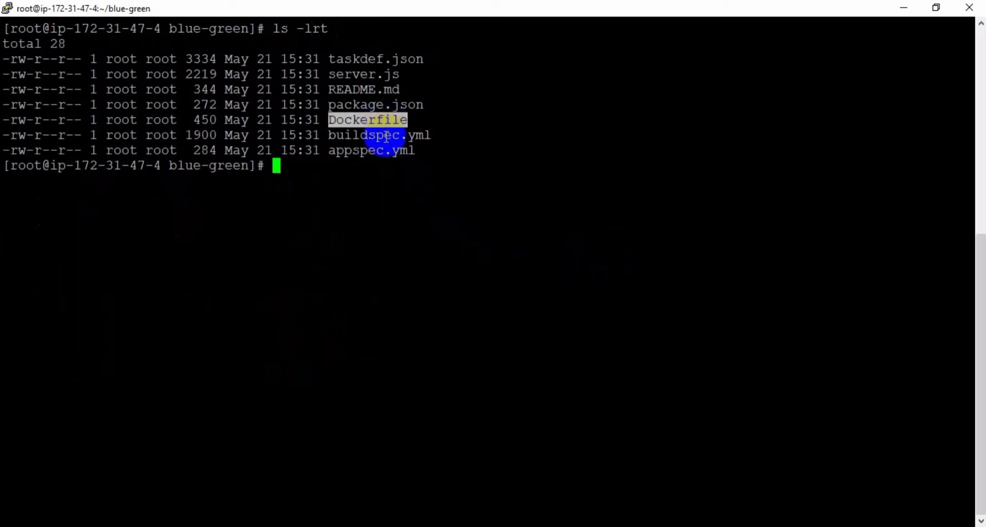
double_click(387, 135)
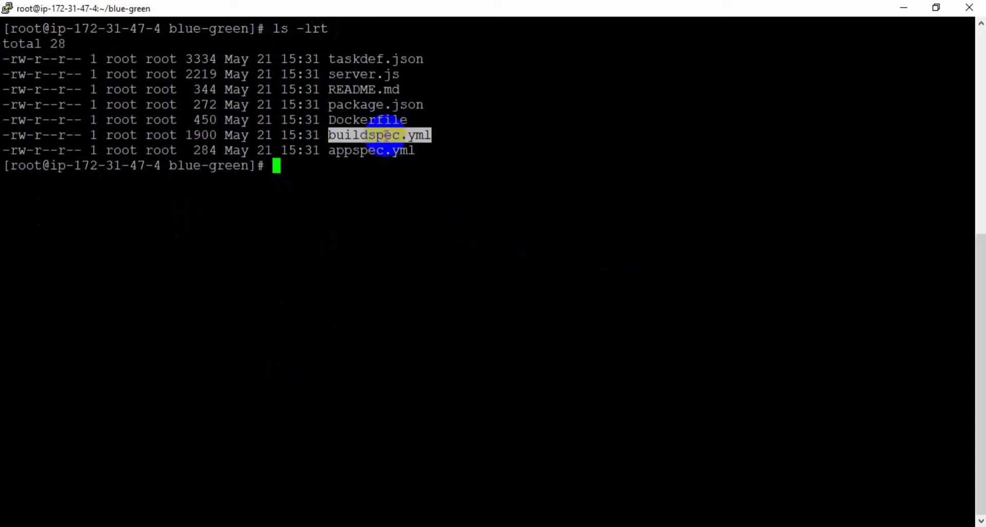
text(vi b)
key(Tab)
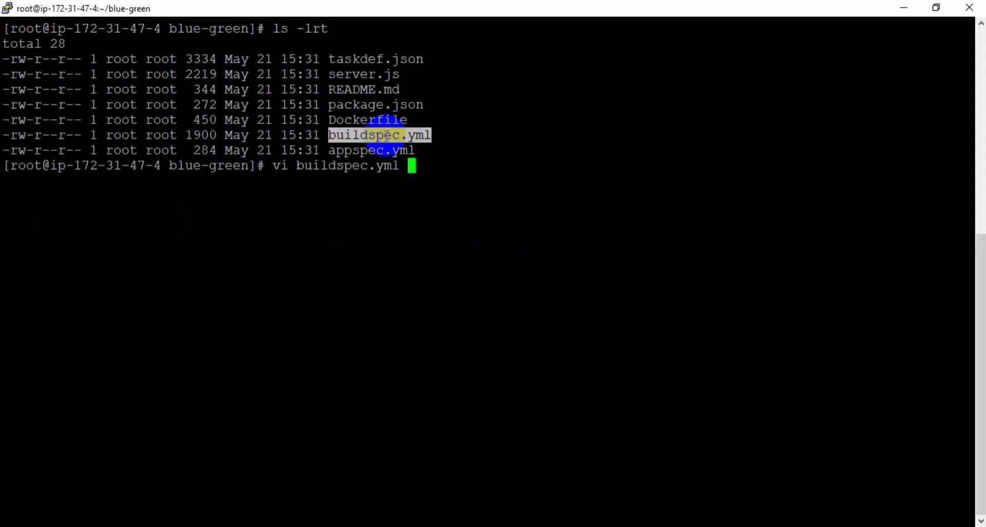
key(Return)
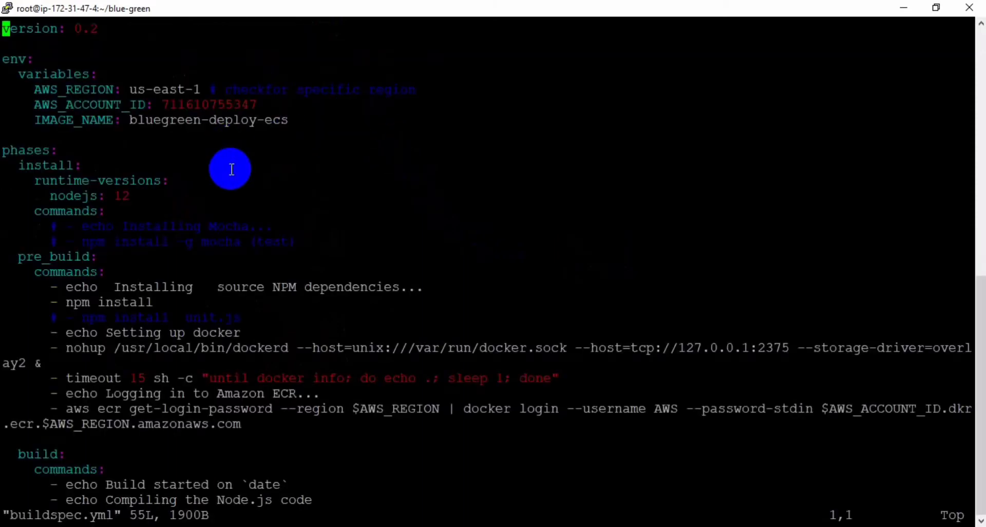
double_click(189, 103)
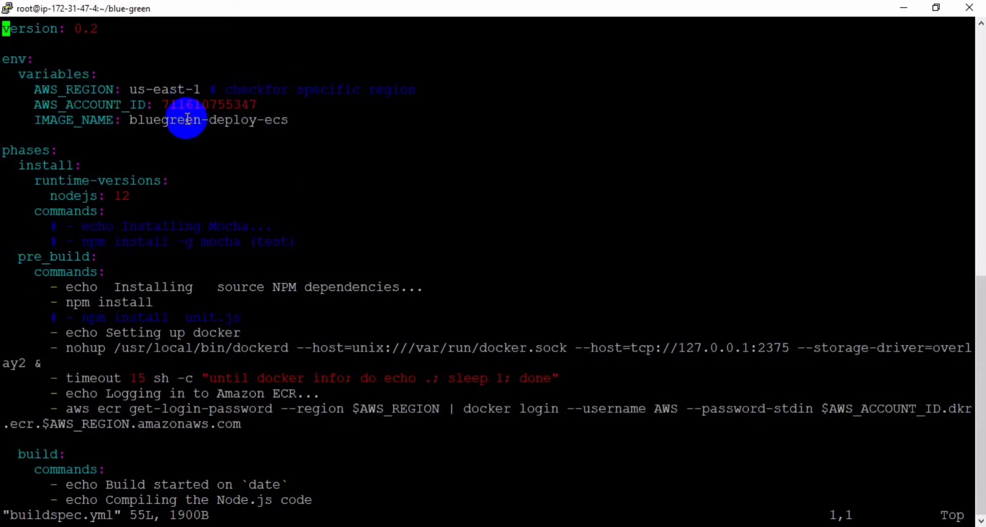
double_click(187, 119)
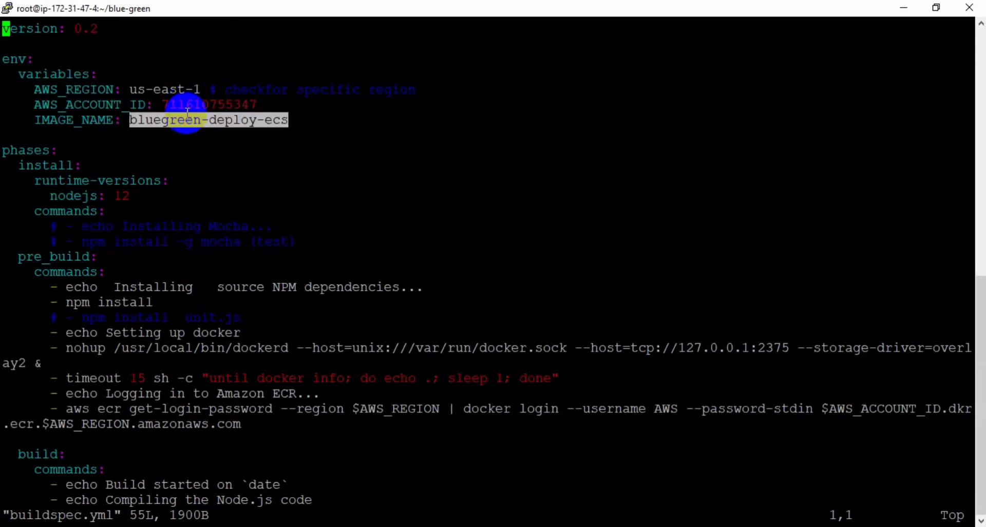
double_click(173, 90)
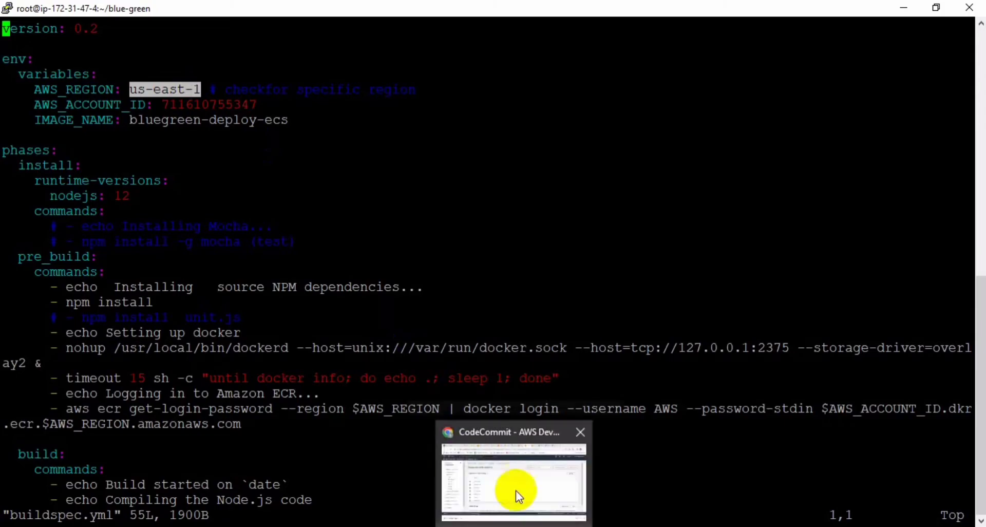
Step: Switch to the browser and copy the region us-west-2 from the address of the CodeCommit repository page
click(516, 491)
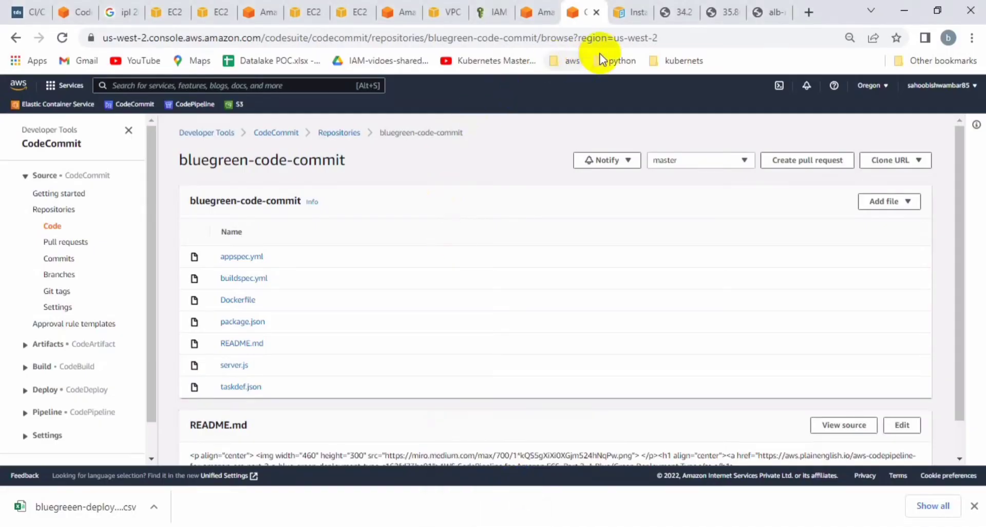
click(655, 42)
click(662, 38)
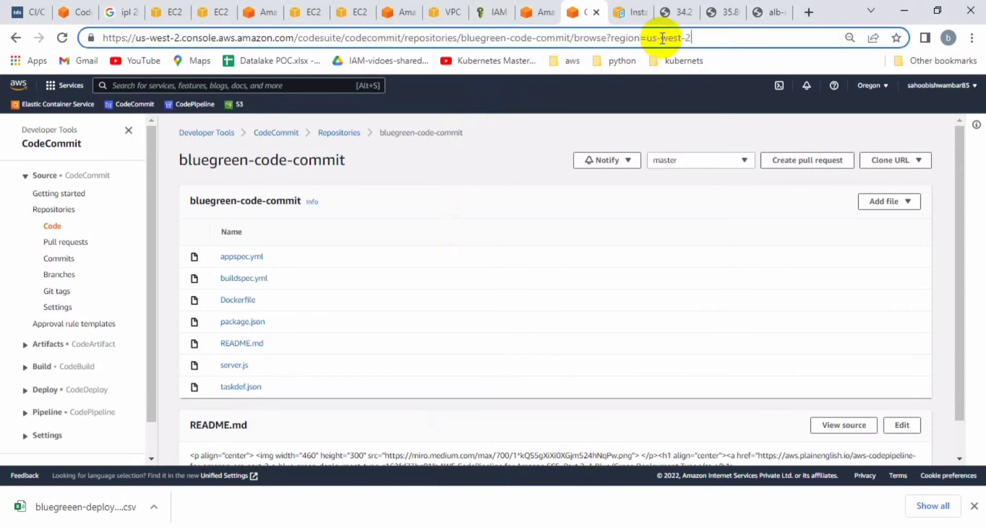
key(shift+Left)
key(shift+Left)
key(shift+Left)
key(shift+Left)
key(shift+Left)
key(shift+Left)
key(shift+Left)
key(shift+Left)
key(shift+Left)
key(ctrl+c)
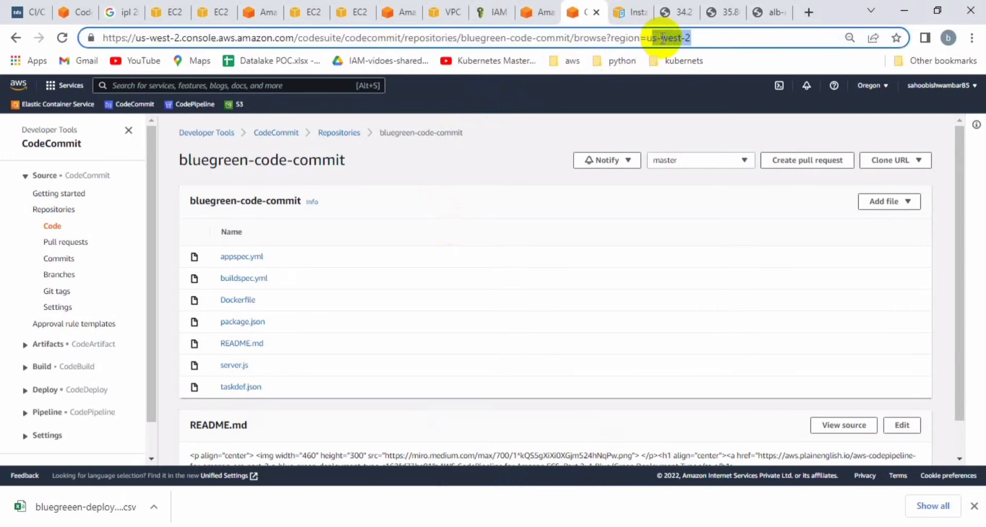
Step: Back in the terminal, set the AWS_REGION variable in buildspec.yml to us-west-2
key(alt+Tab)
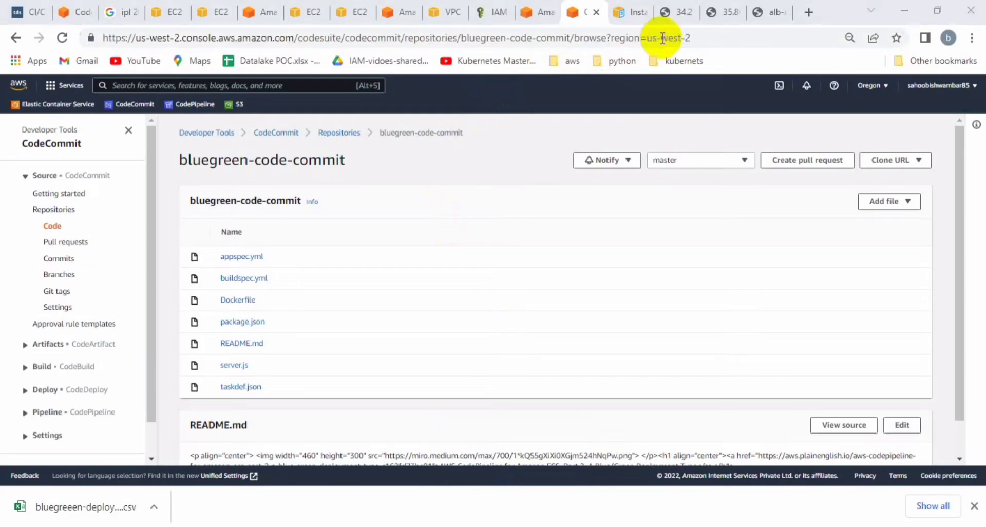
key(Down)
key(Down)
key(Down)
key(Down)
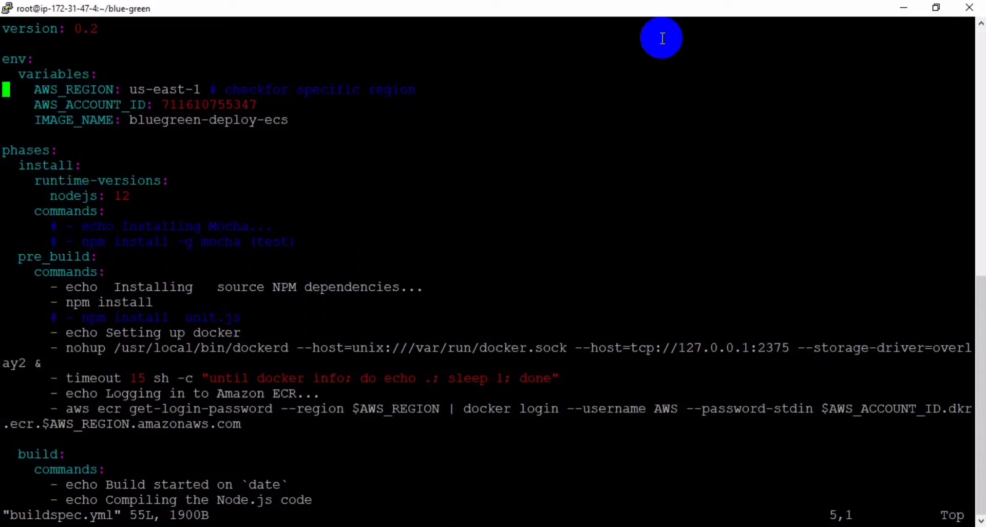
key(Right)
key(Right)
key(Right)
key(Right)
key(Right)
key(Right)
key(Right)
key(Right)
key(Right)
key(Right)
key(Right)
key(Right)
key(Right)
key(Right)
key(Right)
key(Right)
key(Right)
key(Right)
key(Right)
key(Right)
key(Right)
key(Right)
key(Right)
key(i)
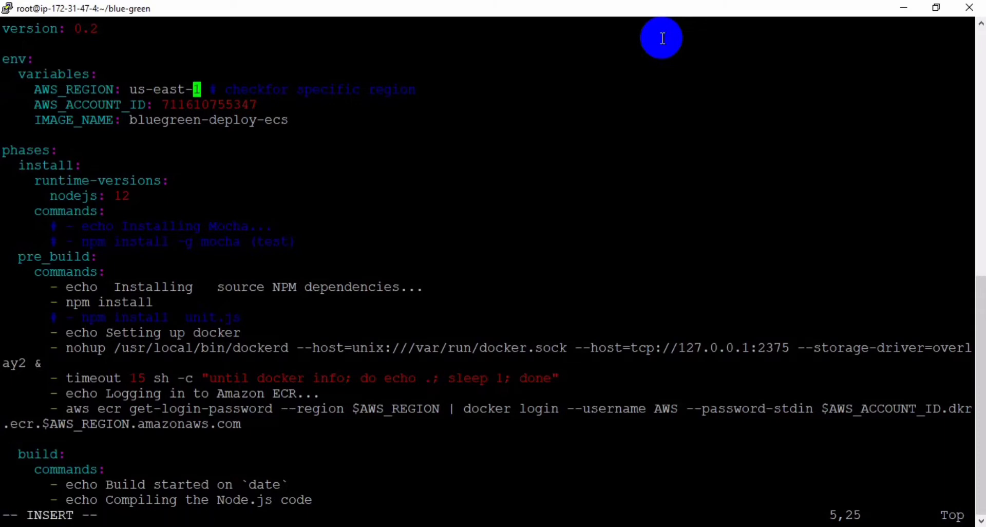
key(Right)
key(BackSpace)
key(BackSpace)
key(BackSpace)
key(BackSpace)
key(BackSpace)
key(BackSpace)
key(BackSpace)
key(BackSpace)
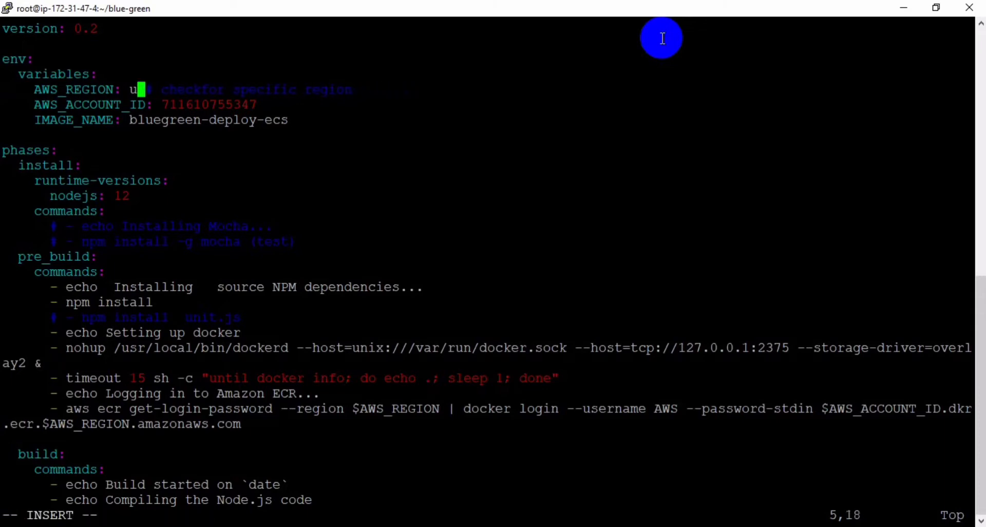
key(BackSpace)
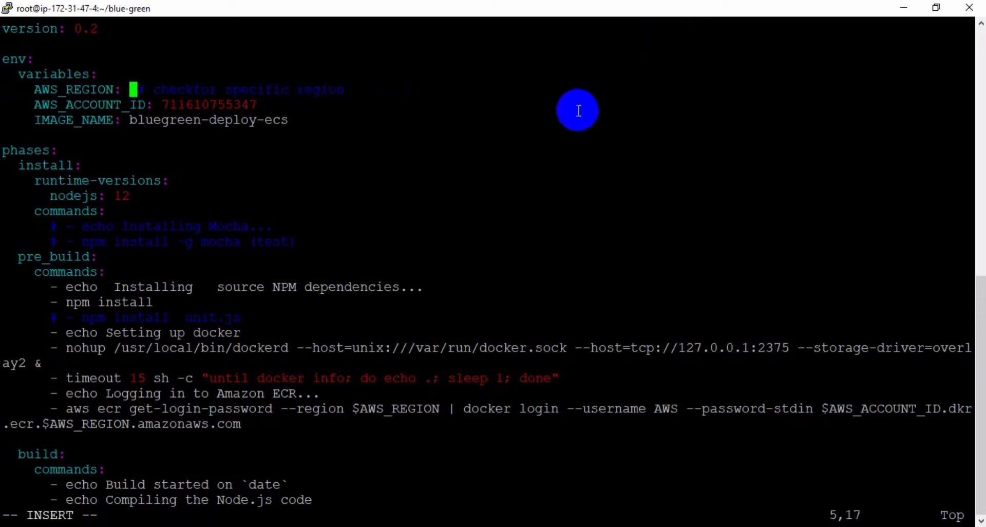
right_click(579, 111)
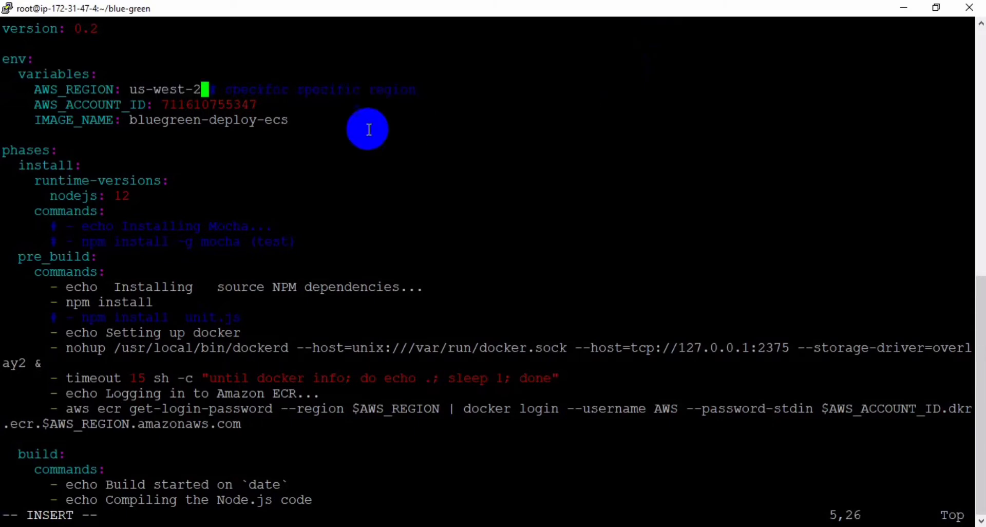
Step: Check the AWS_ACCOUNT_ID value in buildspec.yml against the account ID shown in the AWS console in the browser
double_click(230, 101)
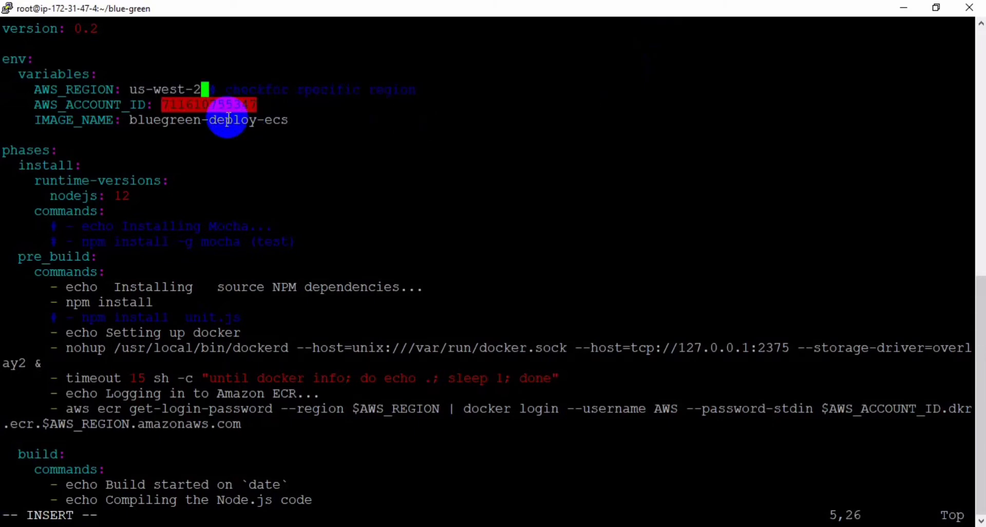
key(alt+Tab)
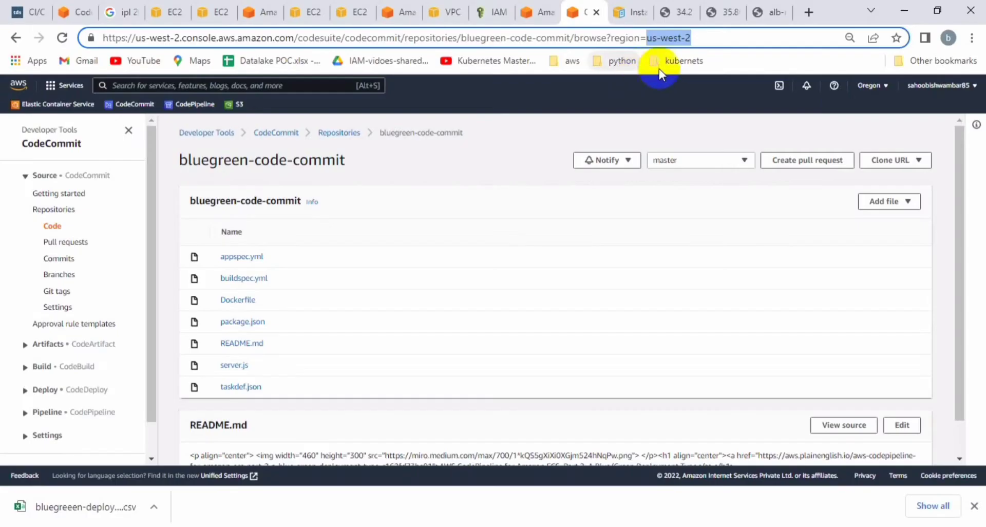
click(968, 86)
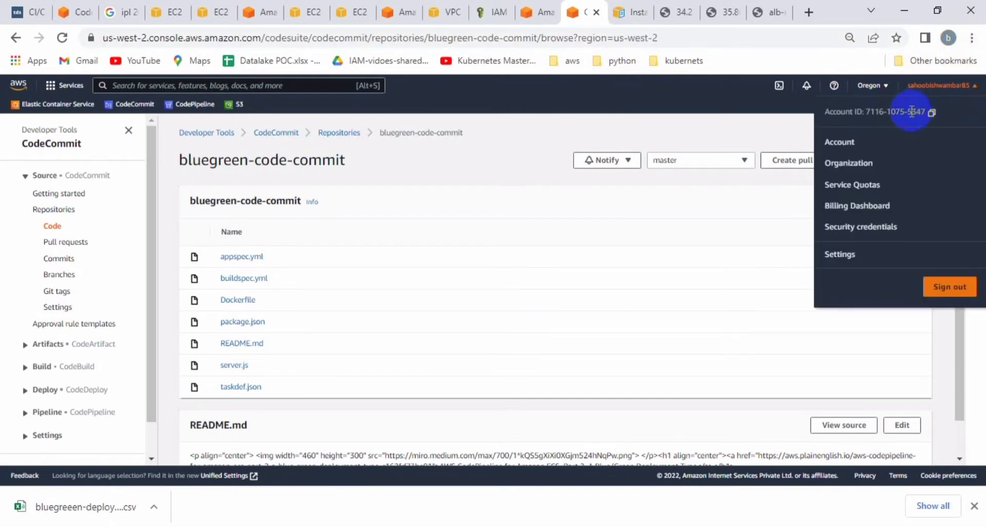
click(705, 227)
key(alt+Tab)
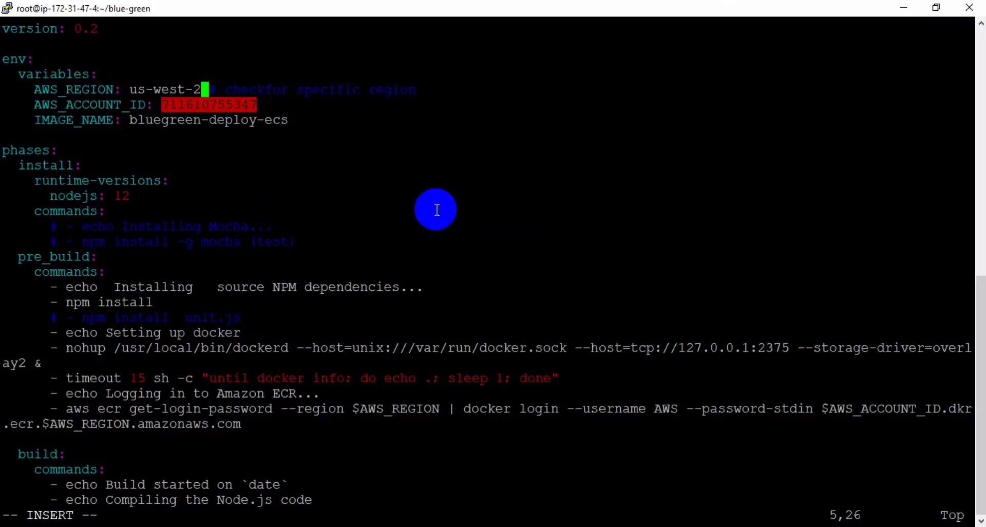
Step: Switch to the Amazon ECR page in the browser and copy the repository name bluegreen
double_click(217, 119)
key(alt+Tab)
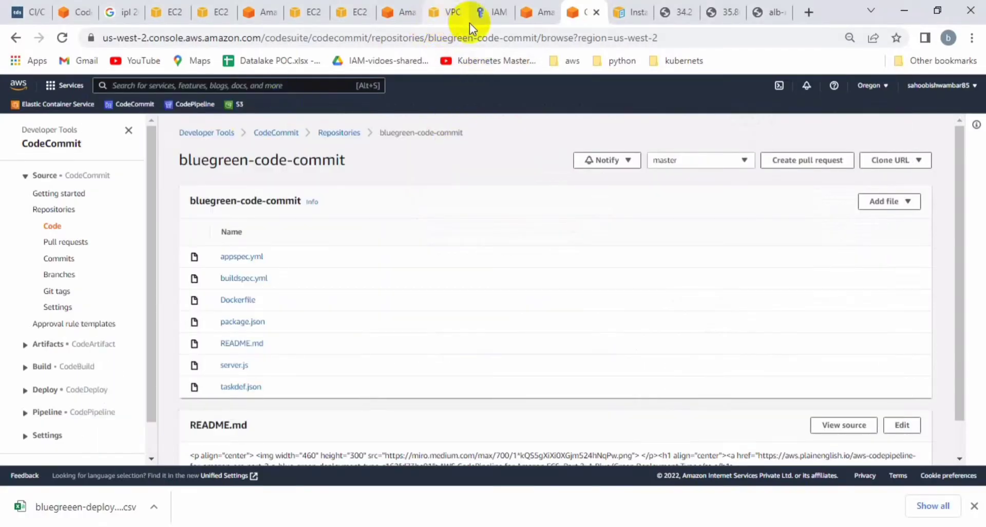
click(539, 16)
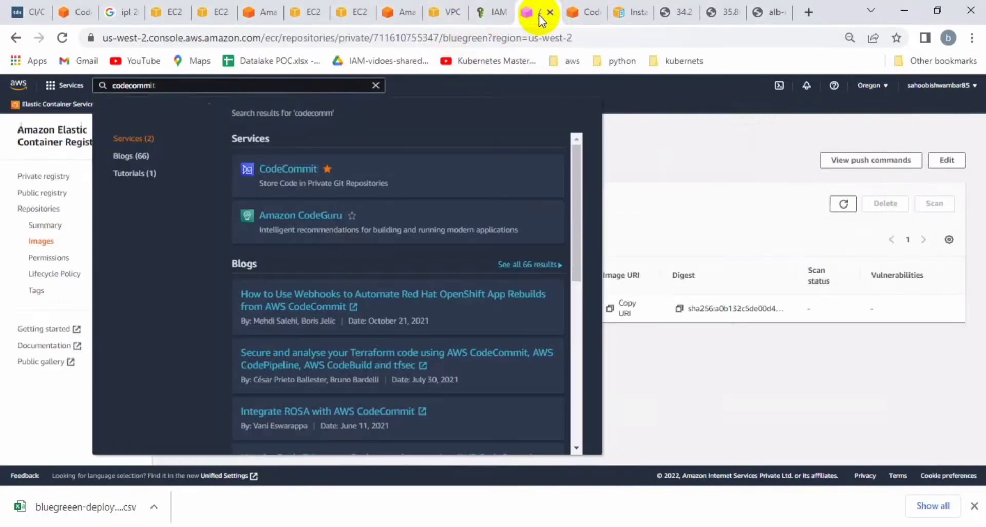
click(616, 224)
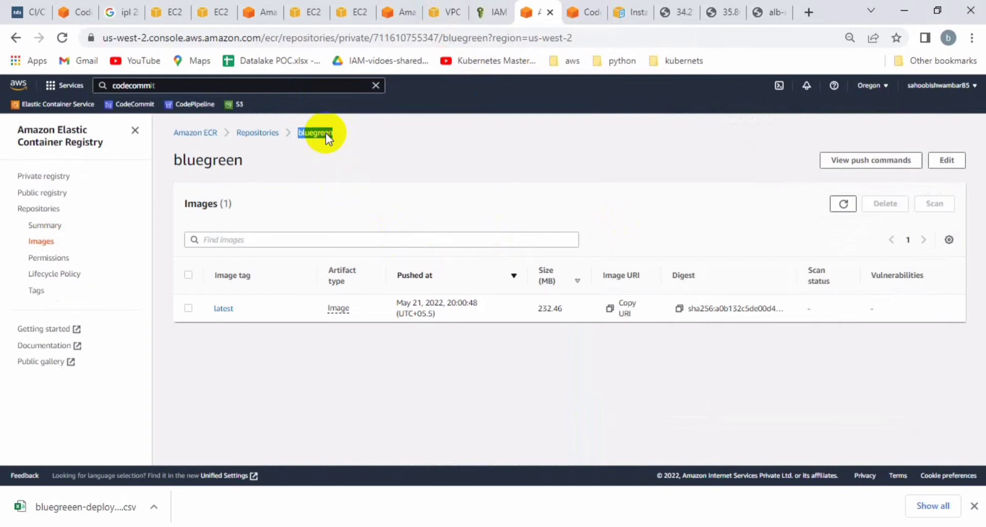
Step: Back in the terminal, set the IMAGE_NAME variable to bluegreen and delete the extra blank line below it
key(alt+Tab)
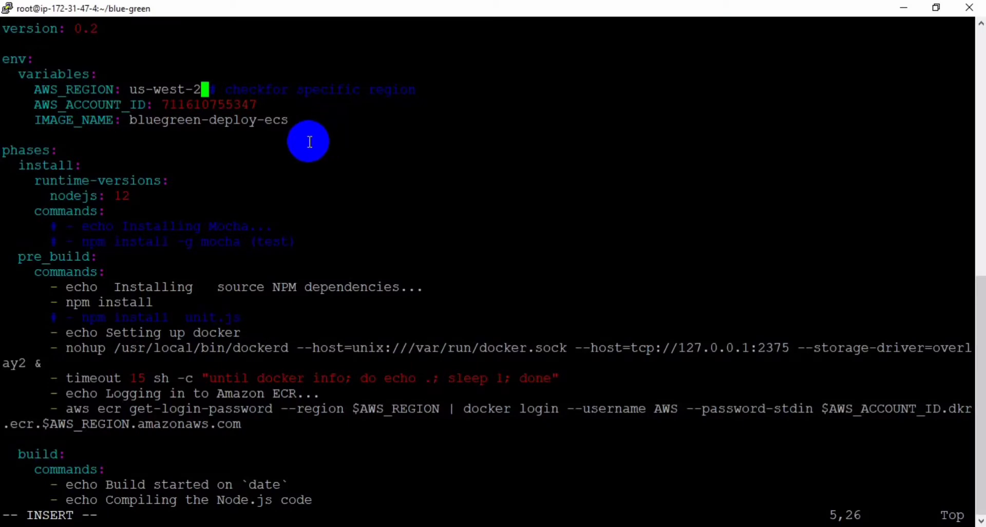
key(Down)
key(Down)
key(Right)
key(Right)
key(Right)
key(Right)
key(Right)
key(Right)
key(Right)
key(Right)
key(Right)
key(Right)
key(Right)
key(BackSpace)
key(BackSpace)
key(BackSpace)
key(BackSpace)
key(BackSpace)
key(BackSpace)
key(BackSpace)
key(BackSpace)
key(BackSpace)
key(BackSpace)
key(BackSpace)
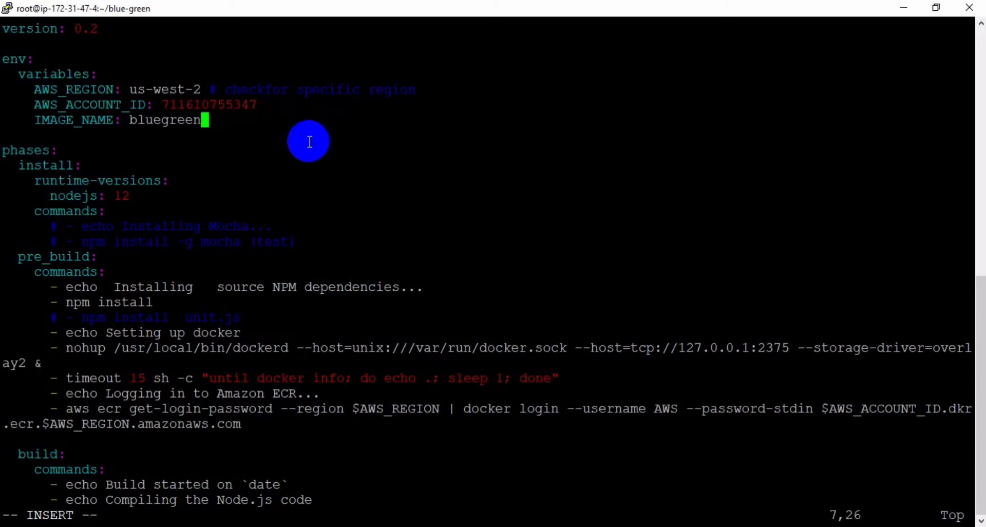
key(BackSpace)
key(BackSpace)
key(BackSpace)
key(BackSpace)
key(BackSpace)
key(BackSpace)
key(BackSpace)
key(BackSpace)
key(BackSpace)
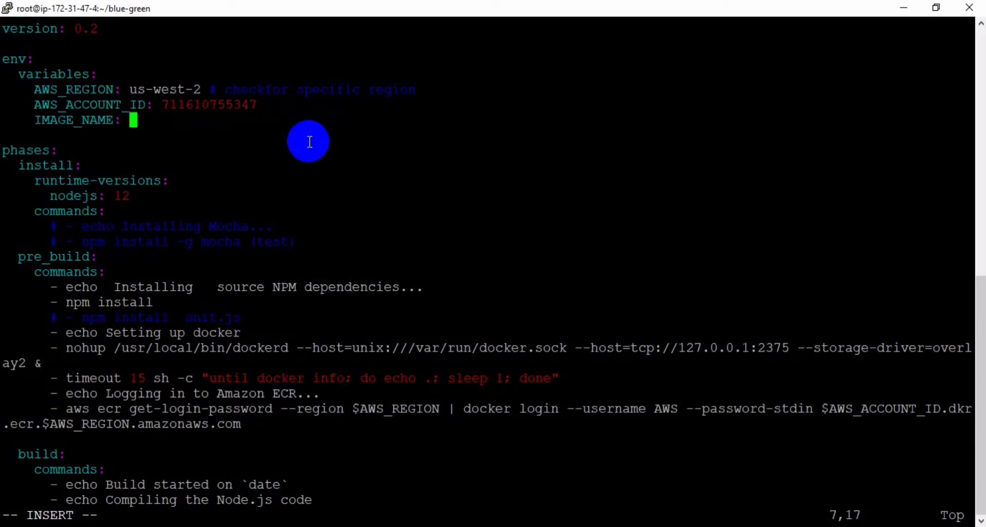
right_click(309, 142)
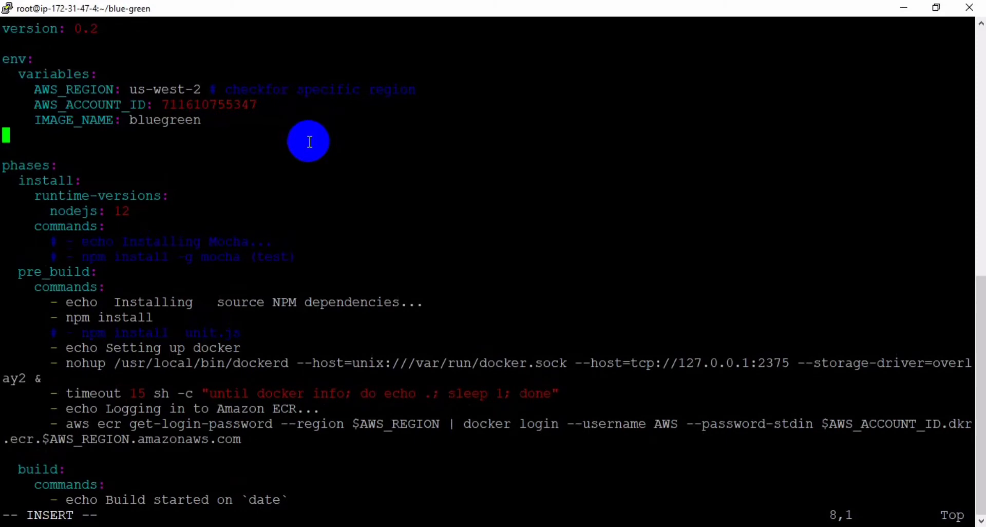
key(Escape)
key(d)
key(d)
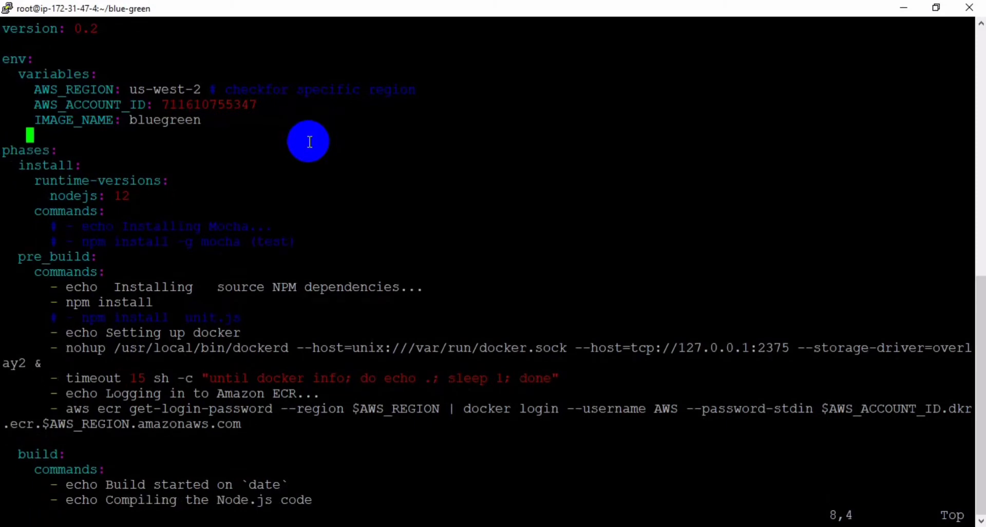
Step: Review the environment variables and the Node.js runtime version of the install phase in buildspec.yml
key(Down)
key(Up)
key(Up)
key(Up)
key(Up)
key(Up)
key(Down)
key(Down)
key(Down)
key(Down)
key(Down)
key(Down)
key(Down)
key(Down)
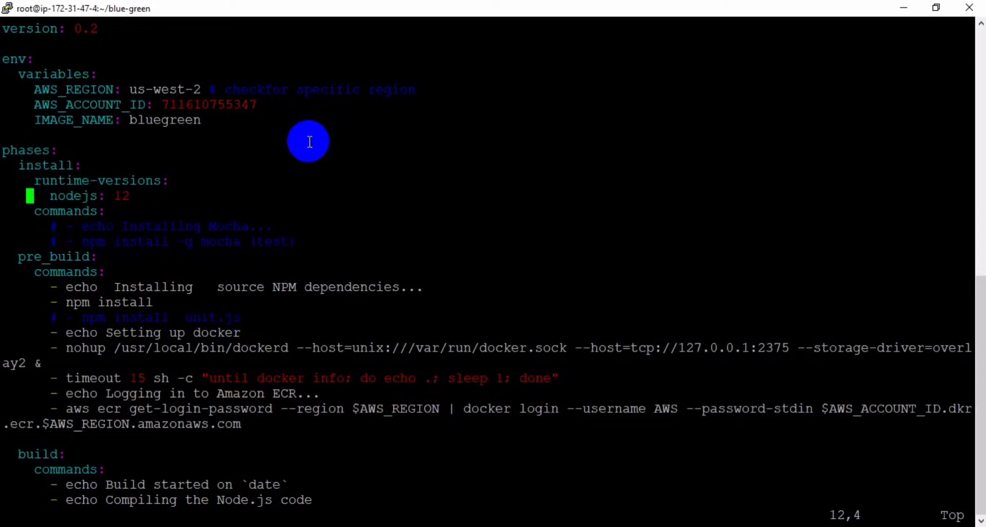
Step: Review the pre_build commands in buildspec.yml down to the aws ecr get-login-password line and its --region option
key(Down)
key(Down)
key(Down)
key(Down)
key(Down)
key(Down)
key(Down)
key(Down)
key(Down)
key(Down)
key(Down)
key(Down)
key(Down)
key(Right)
key(Right)
key(Right)
key(Right)
key(Right)
key(Right)
key(Right)
key(Right)
key(Right)
key(Right)
key(Right)
key(Right)
key(Right)
key(Right)
key(Right)
key(Right)
key(Right)
key(Right)
key(Right)
key(Right)
key(Right)
key(Right)
key(Right)
key(Right)
key(Right)
key(Right)
key(Right)
key(Right)
key(Right)
key(Right)
key(Right)
key(Right)
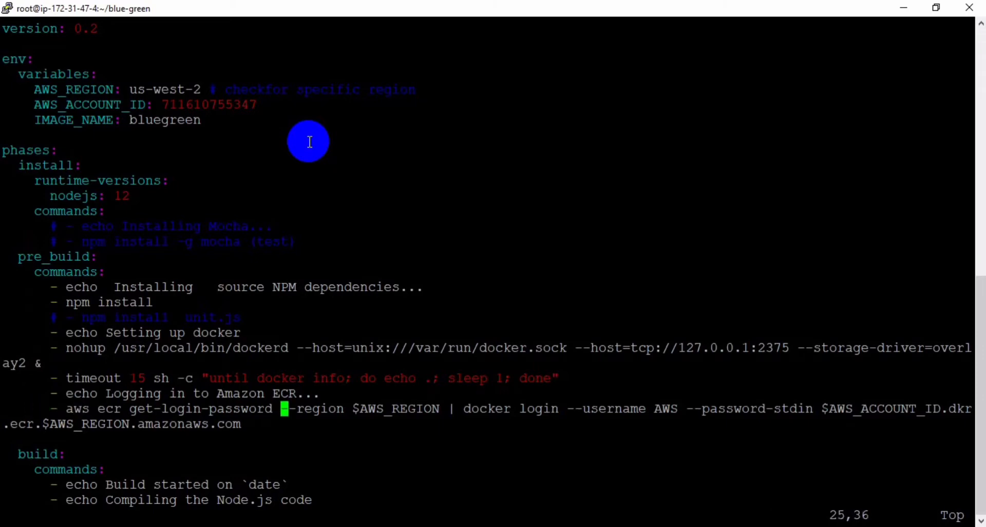
Step: Examine the build and post_build sections of buildspec.yml, including the docker build, tag and push commands
key(Down)
key(Down)
key(Down)
key(Down)
key(Down)
key(Down)
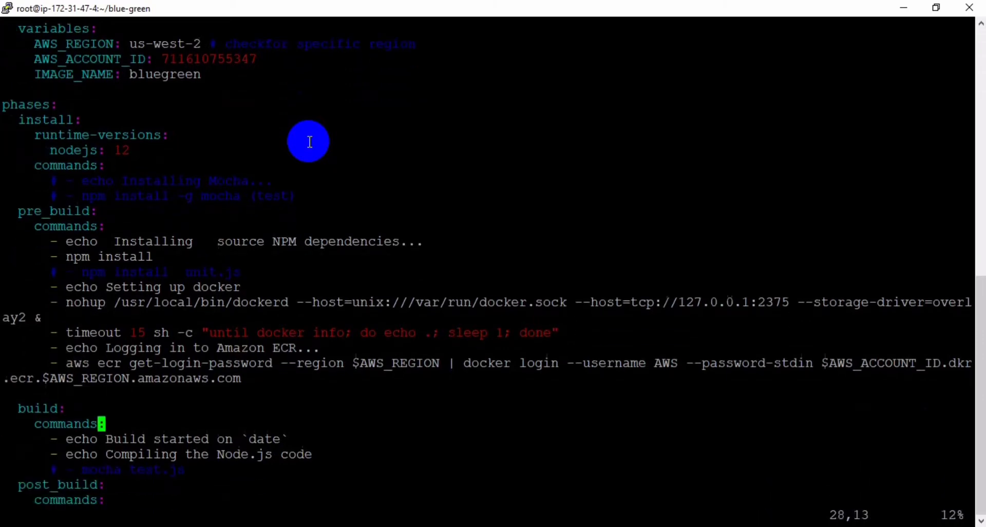
key(Down)
key(Down)
key(Down)
key(Down)
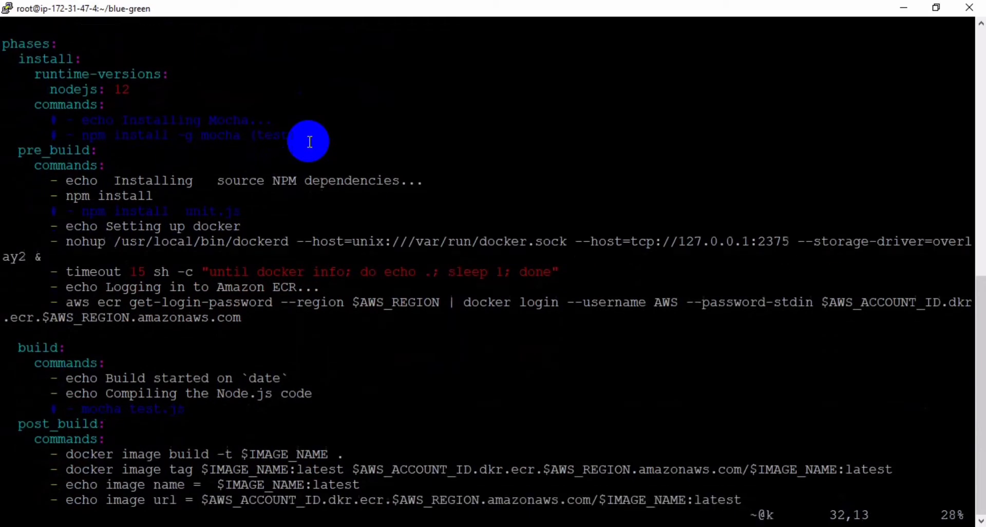
key(Down)
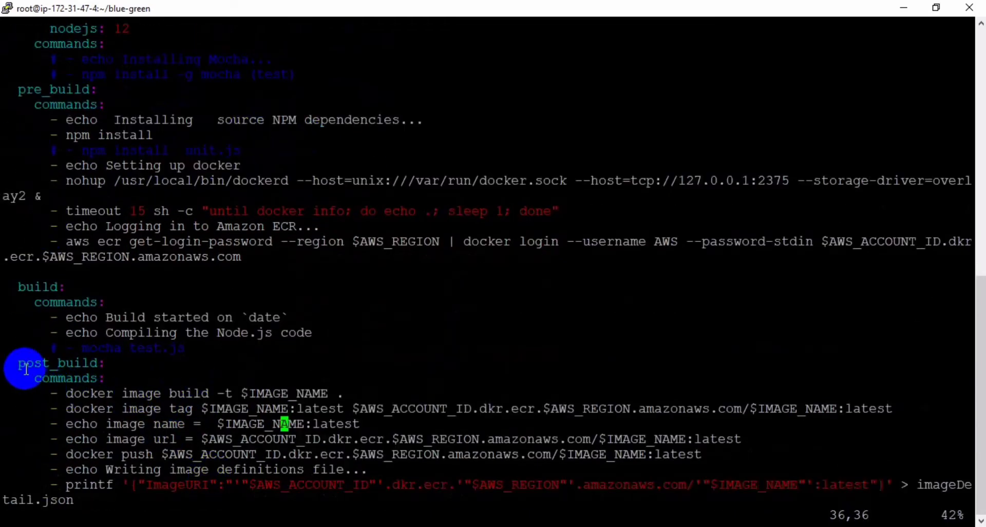
drag(12, 362, 233, 473)
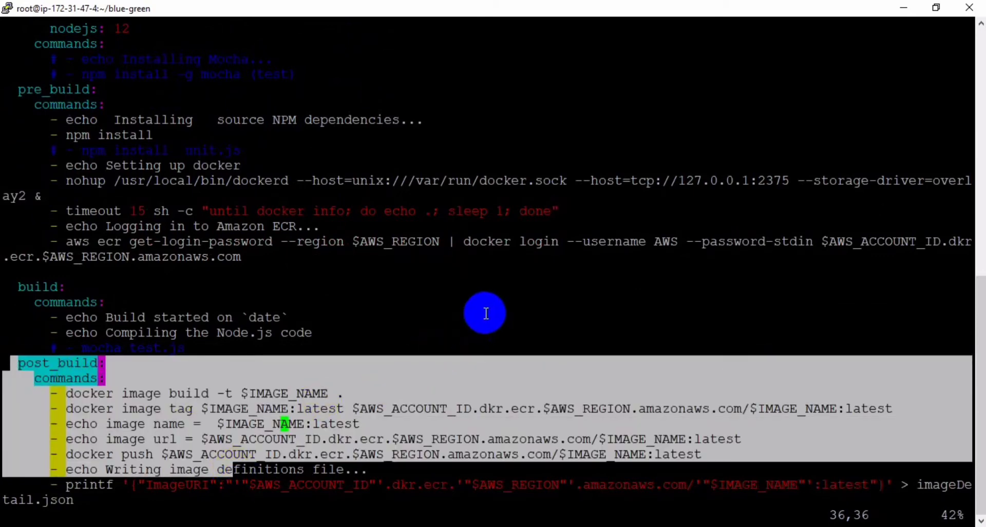
Step: Save buildspec.yml and quit the vi editor
click(486, 314)
text(:wq!)
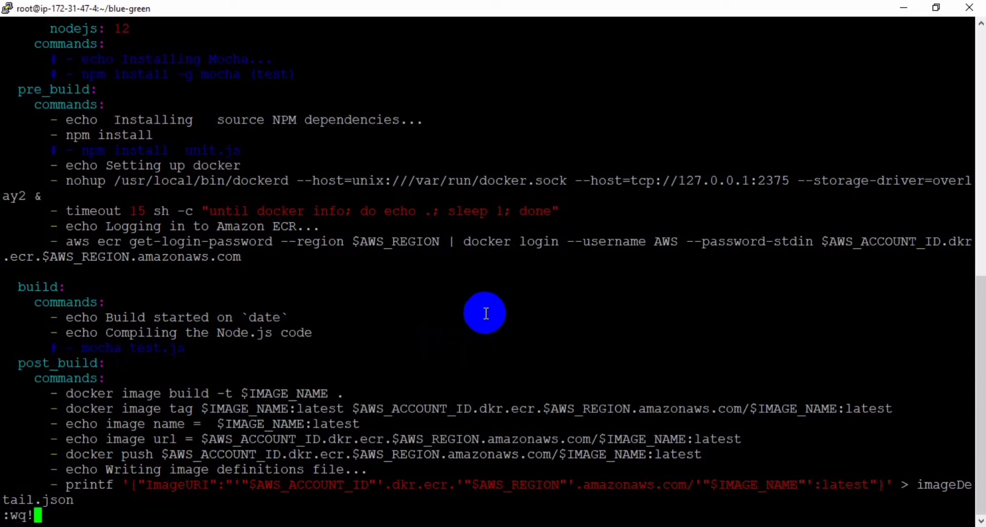
key(Return)
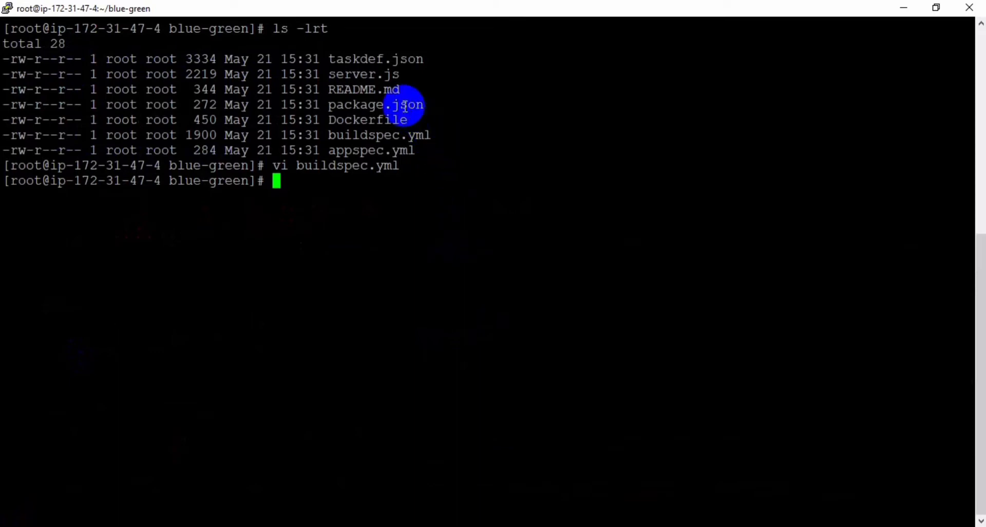
Step: Open appspec.yml in vi and check its TaskDefinition and ContainerName entries
double_click(396, 149)
key(ctrl+c)
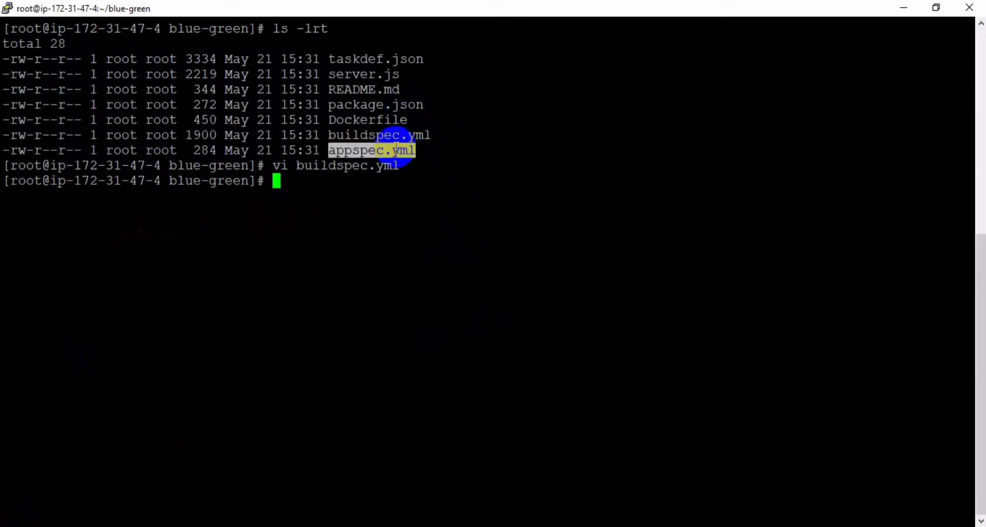
text(vi)
right_click(397, 149)
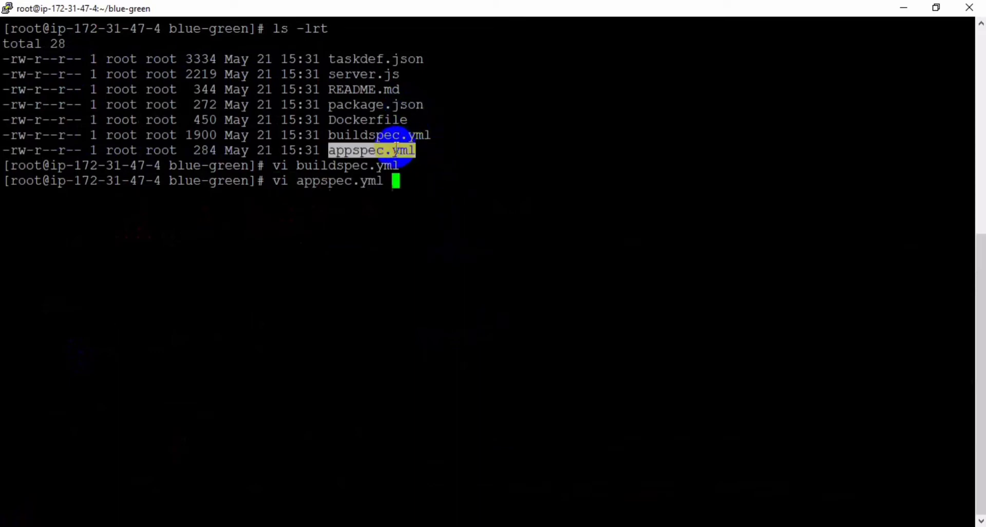
key(Return)
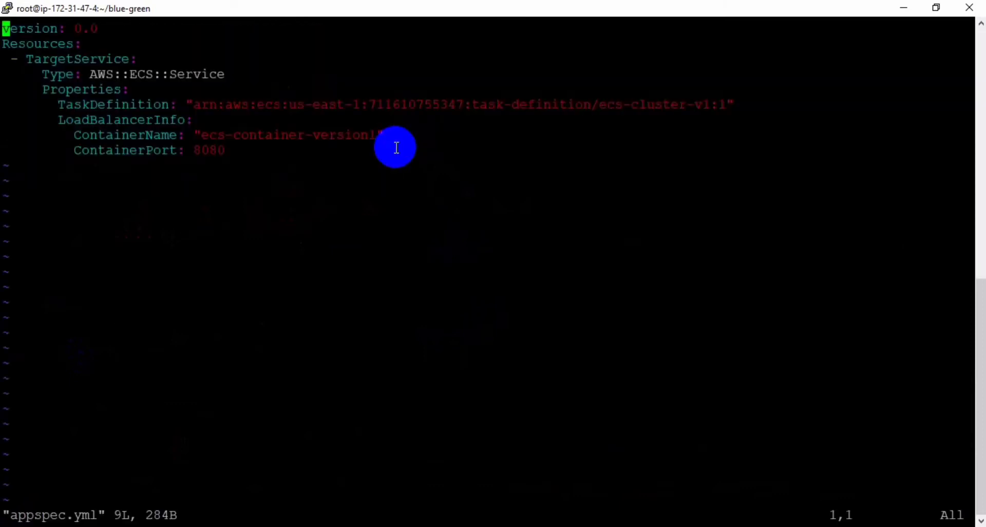
double_click(361, 108)
triple_click(362, 109)
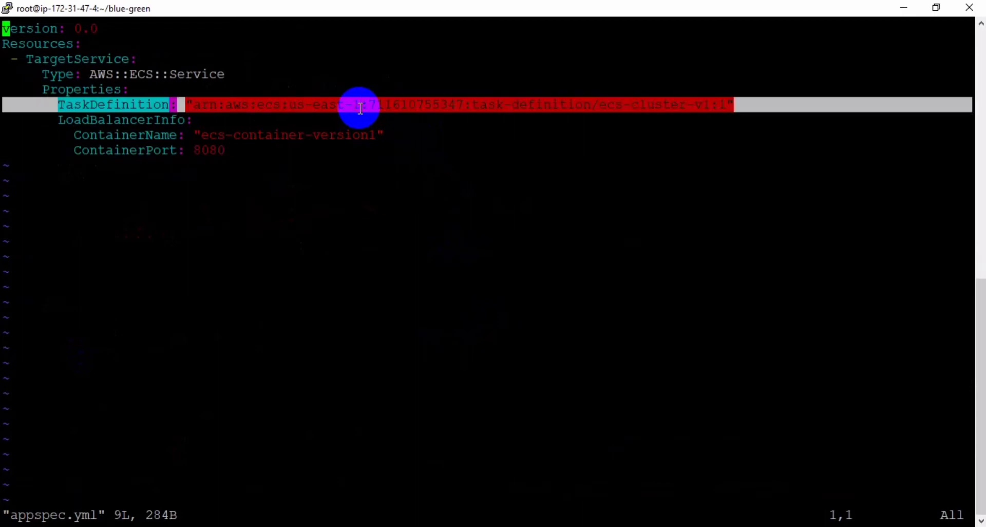
double_click(319, 135)
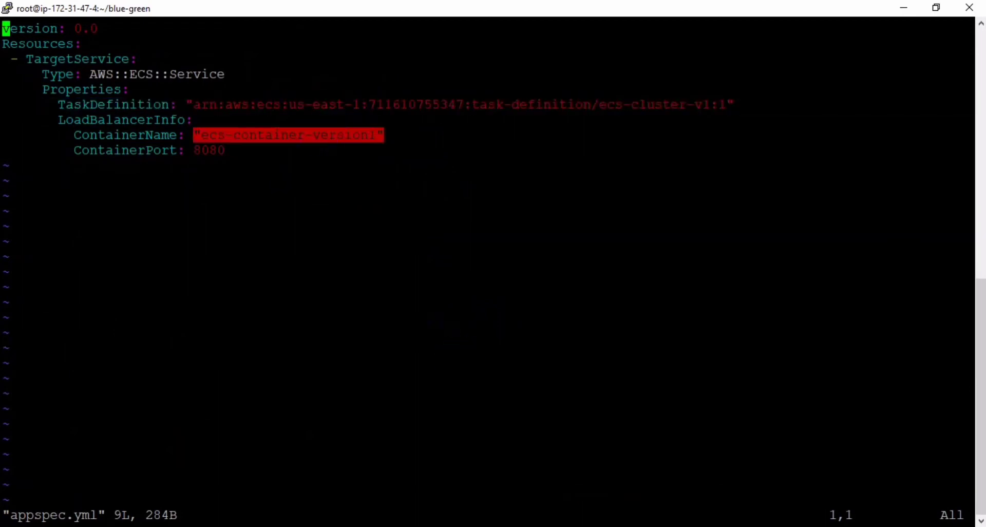
Step: Switch to the Amazon ECS console in the browser and open the JSON view of the task definition bluegreen-task:8
key(alt+Tab)
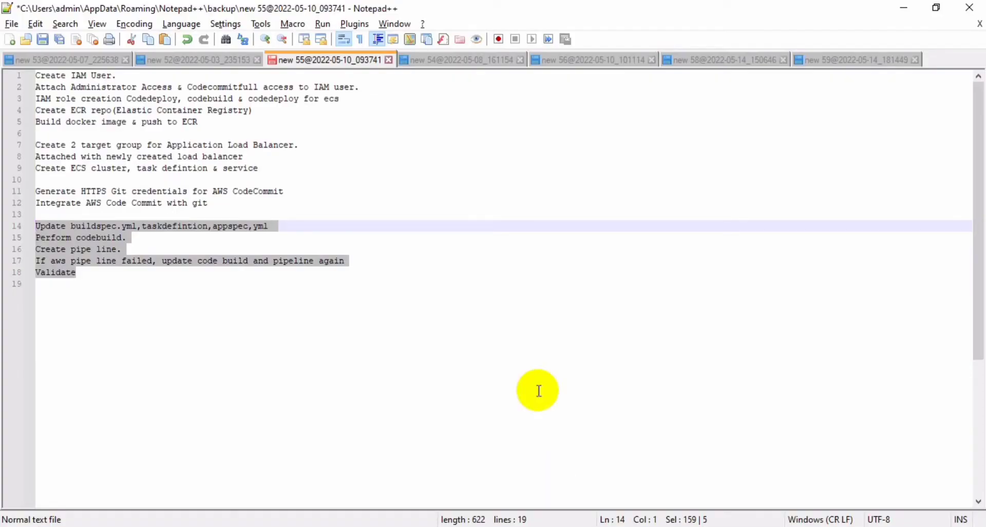
key(alt+Tab)
key(alt+Tab)
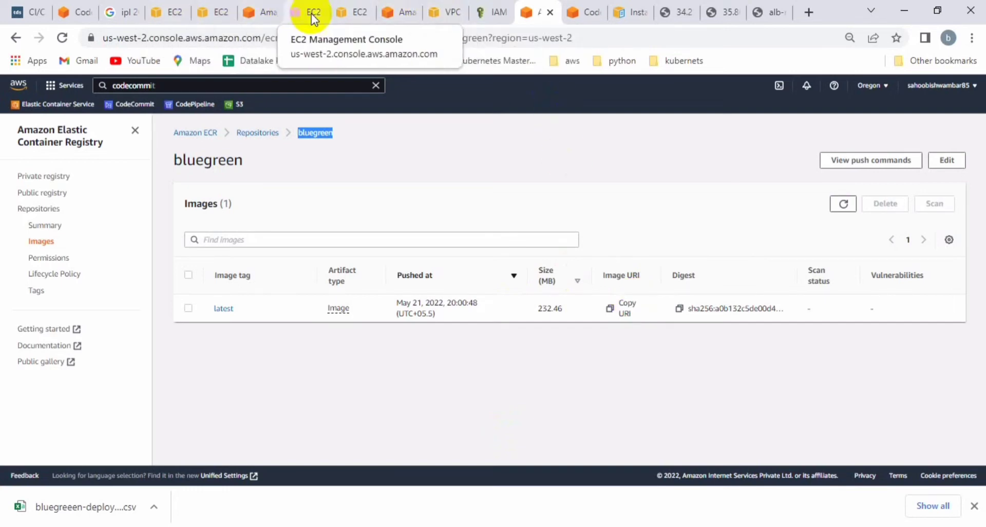
click(403, 13)
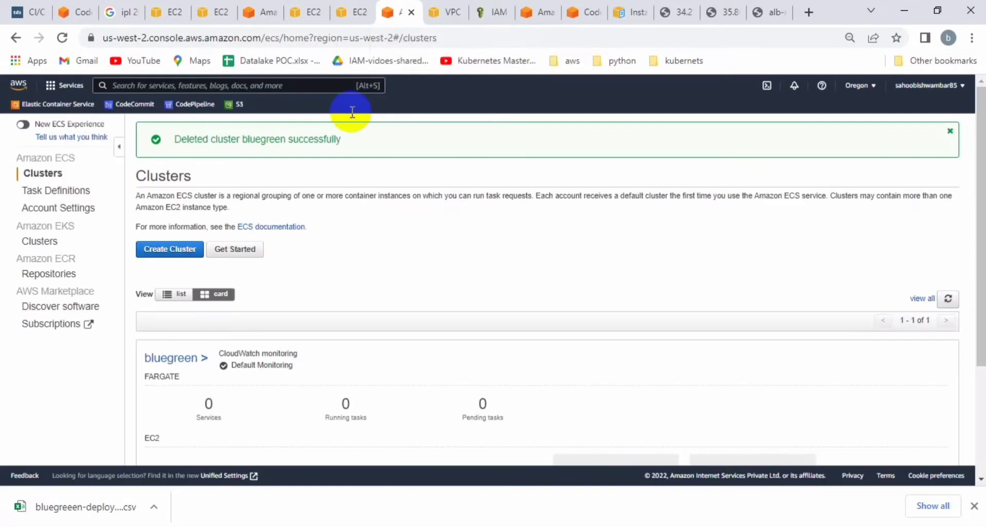
click(71, 195)
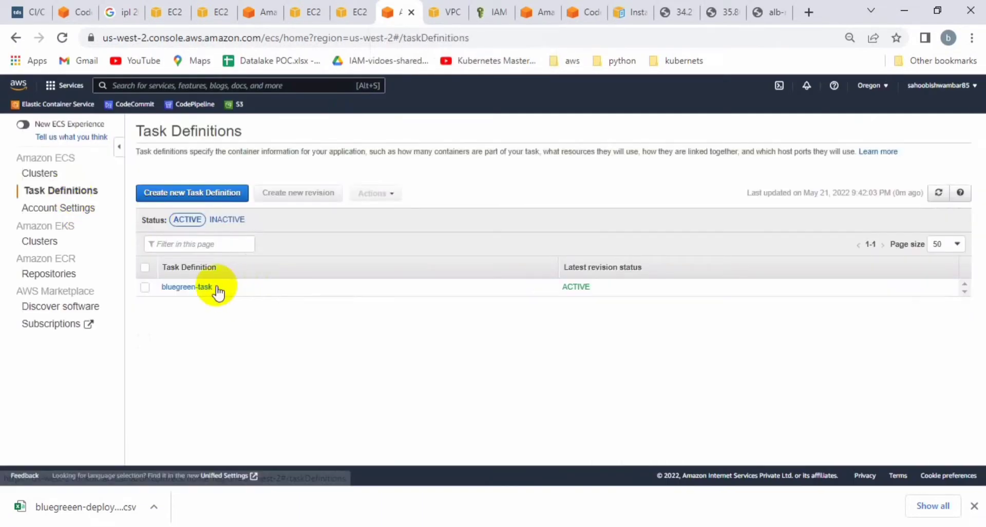
click(202, 293)
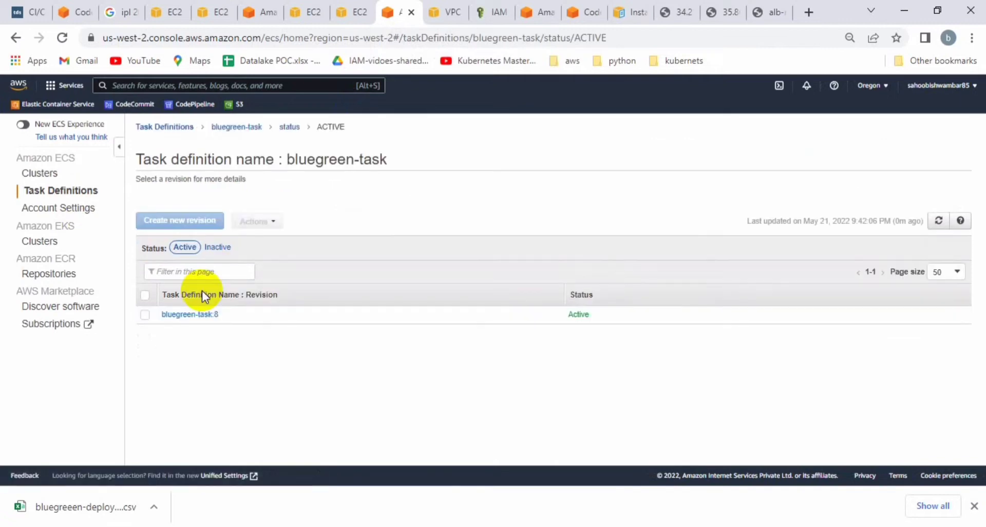
click(197, 317)
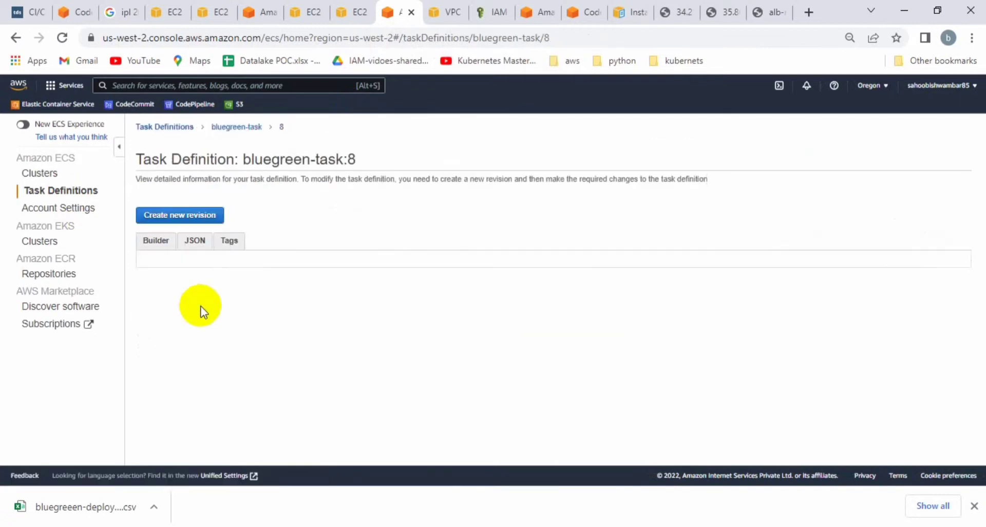
click(198, 248)
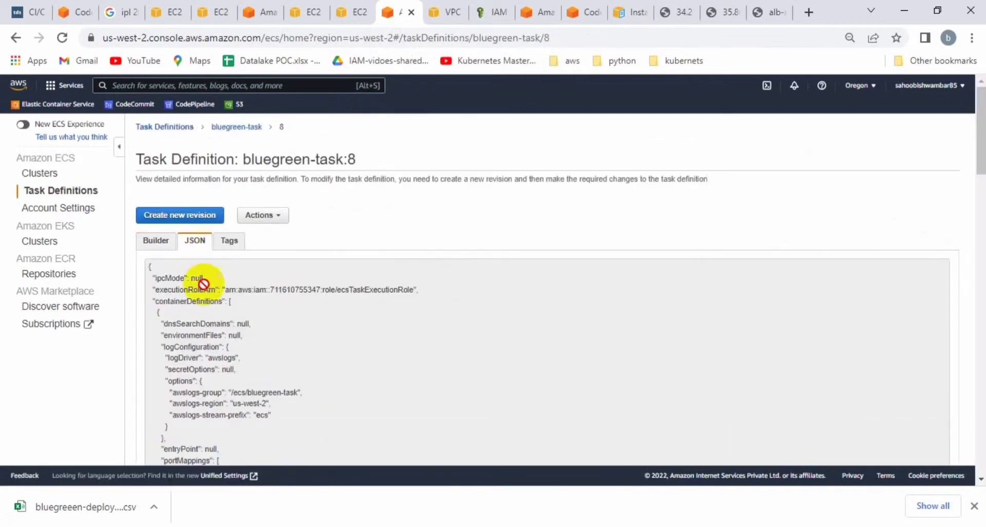
Step: Copy the complete task definition JSON and paste it into a new Notepad++ file
triple_click(195, 299)
key(ctrl+a)
key(ctrl+c)
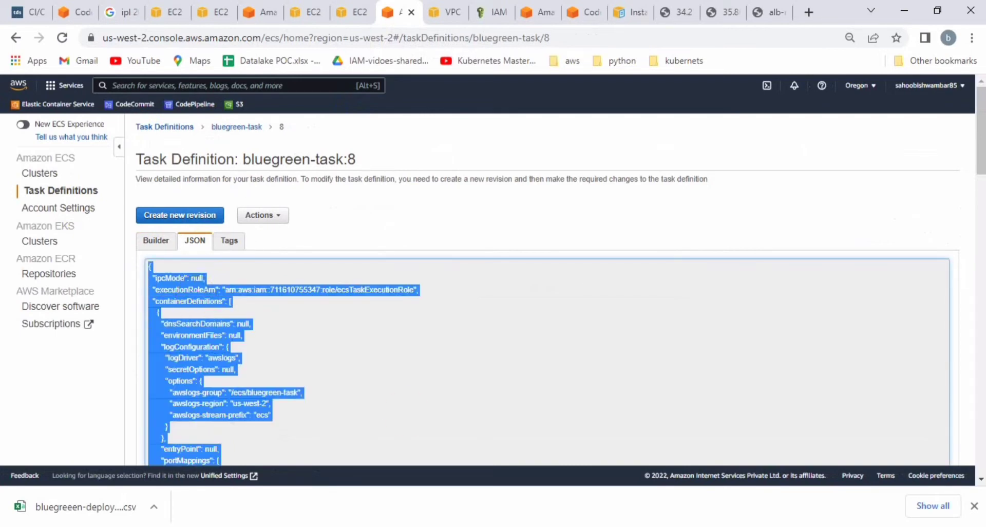
key(alt+Tab)
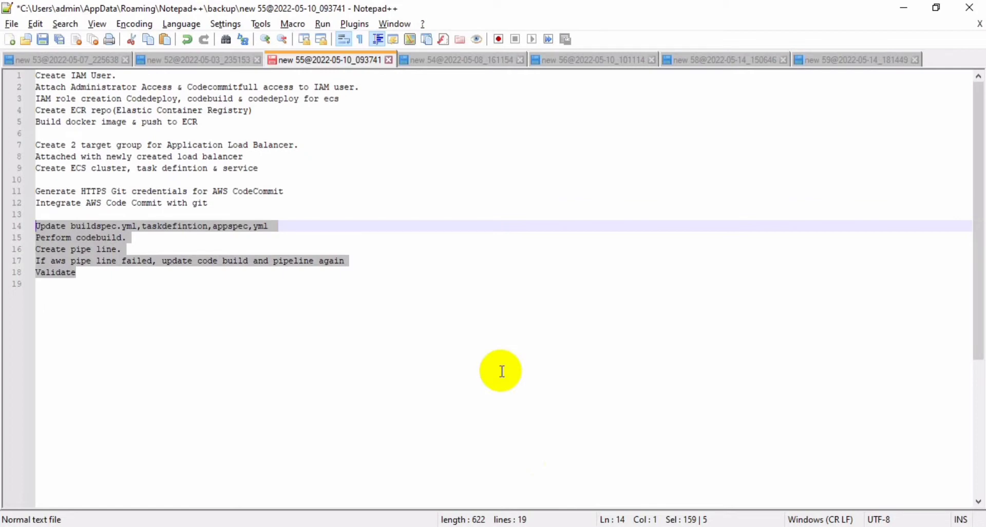
click(853, 60)
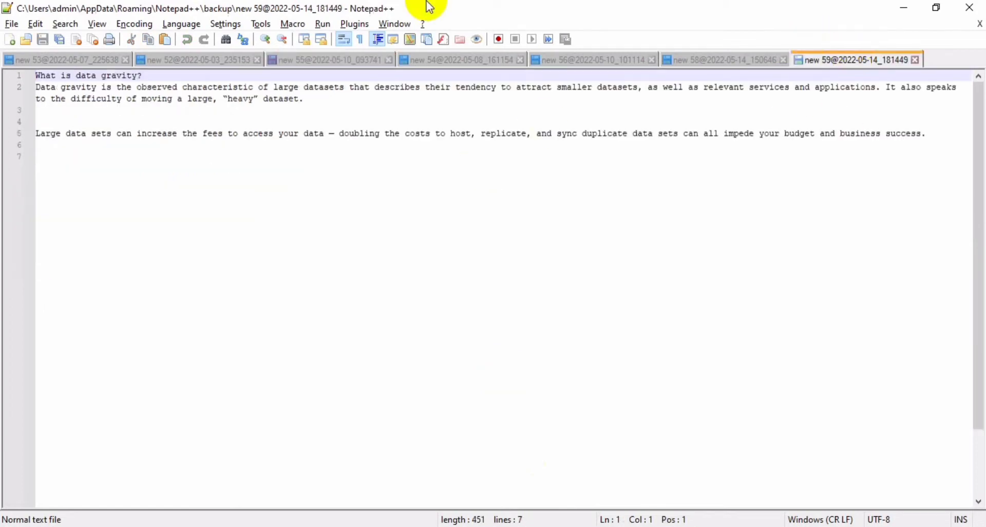
click(10, 39)
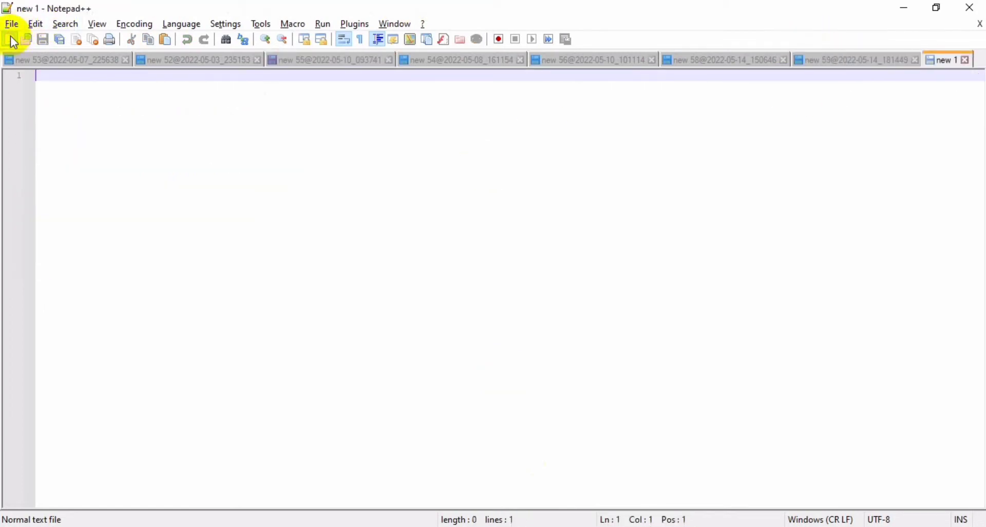
key(ctrl+v)
scroll(241, 278, up, 20)
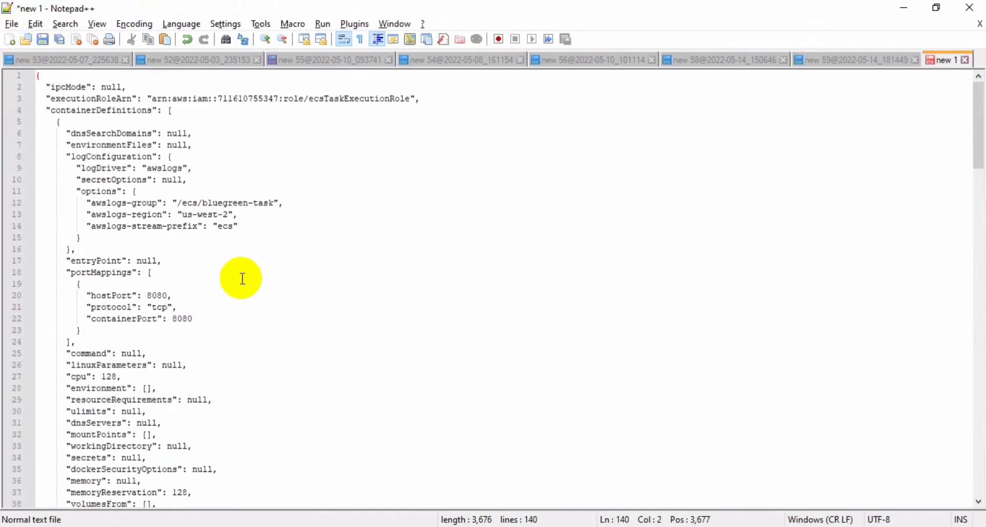
Step: Copy the taskDefinitionArn value for bluegreen-task:8, without its quotes, from the pasted JSON
scroll(284, 265, down, 9)
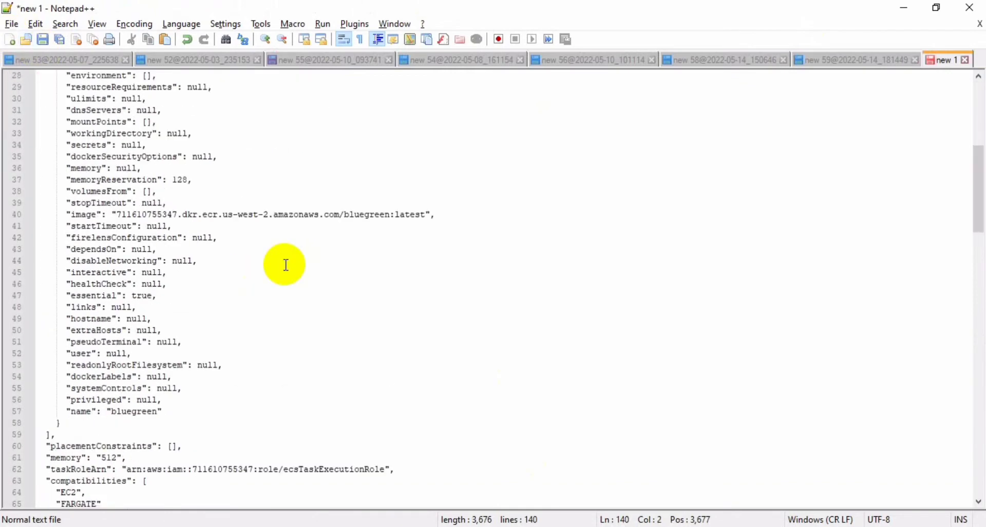
scroll(285, 265, down, 3)
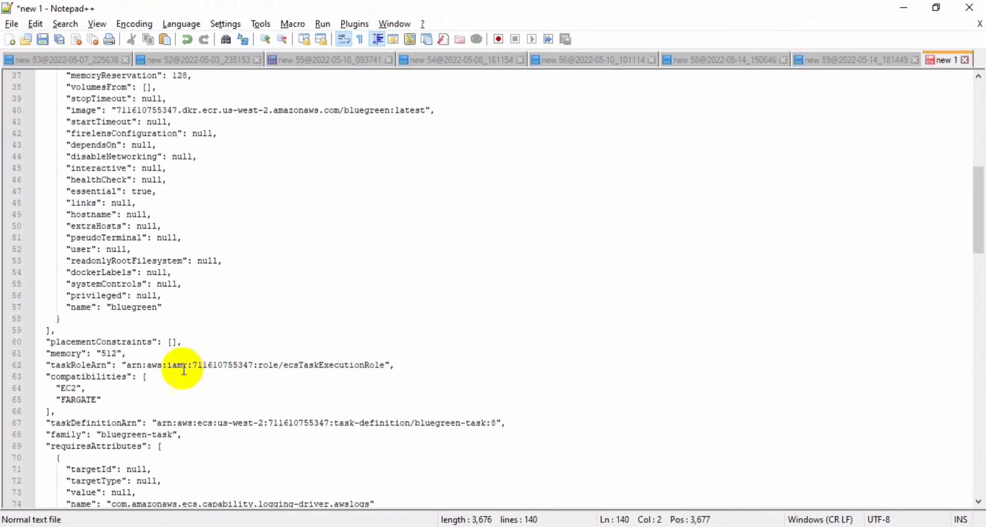
click(127, 367)
drag(128, 366, 129, 367)
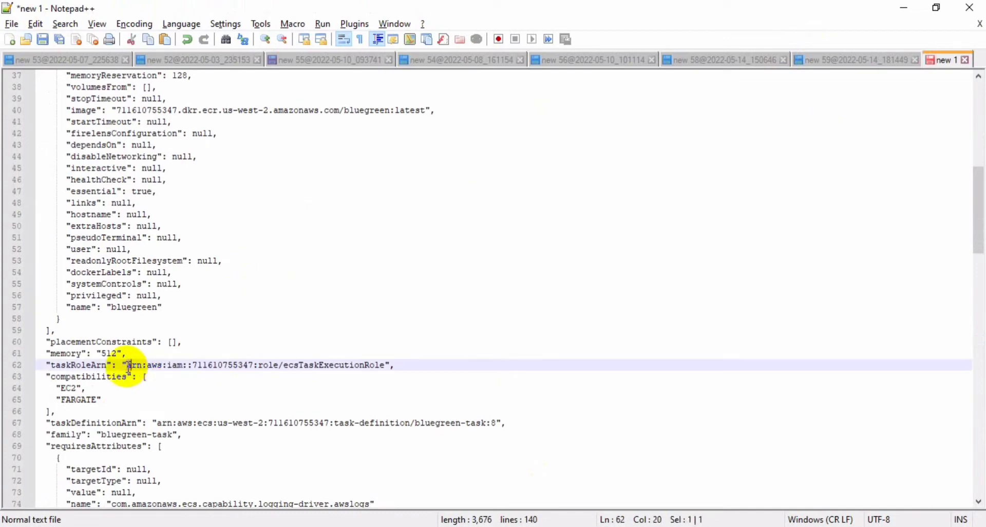
click(159, 424)
key(shift+Right)
key(shift+Right)
key(shift+Right)
key(shift+Right)
key(shift+Right)
key(shift+Right)
key(shift+Right)
key(shift+Right)
key(shift+Right)
key(shift+Right)
key(shift+Right)
key(shift+Right)
key(shift+Right)
key(shift+Right)
key(shift+Right)
key(shift+Right)
key(shift+Right)
key(shift+Right)
key(shift+Right)
key(shift+Right)
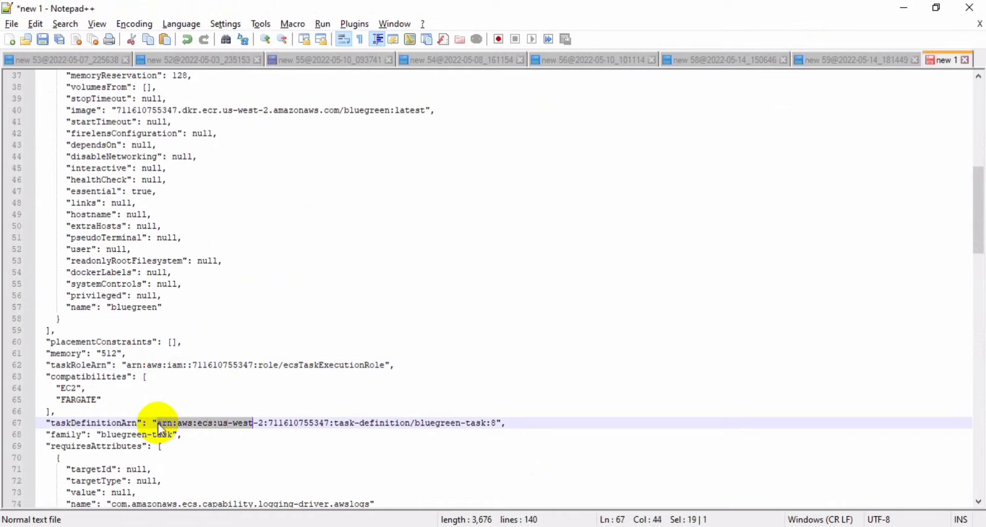
key(shift+Right)
key(shift+Right)
key(shift+Right)
key(shift+Right)
key(shift+Right)
key(shift+Right)
key(shift+Right)
key(shift+Right)
key(shift+Left)
key(ctrl+c)
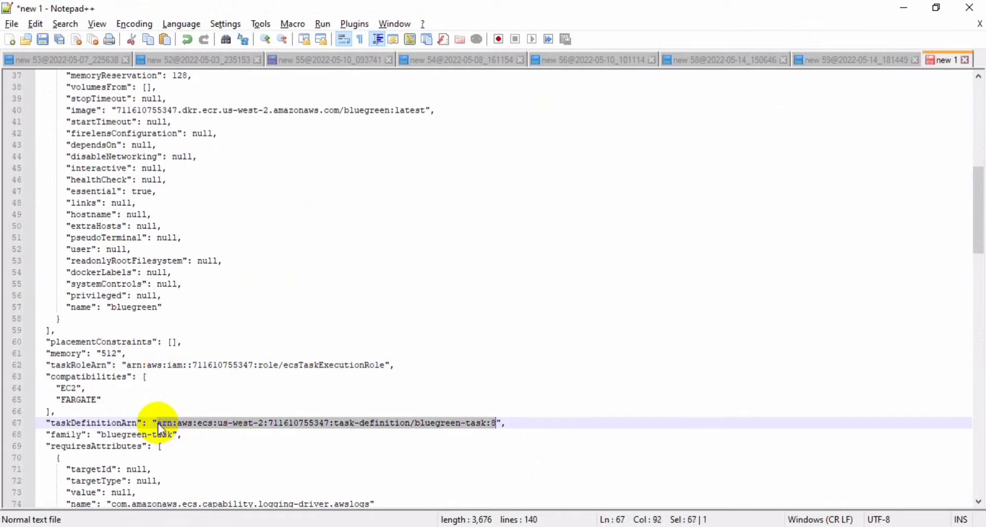
Step: Switch back to the terminal where appspec.yml is open in vi
key(alt+Tab)
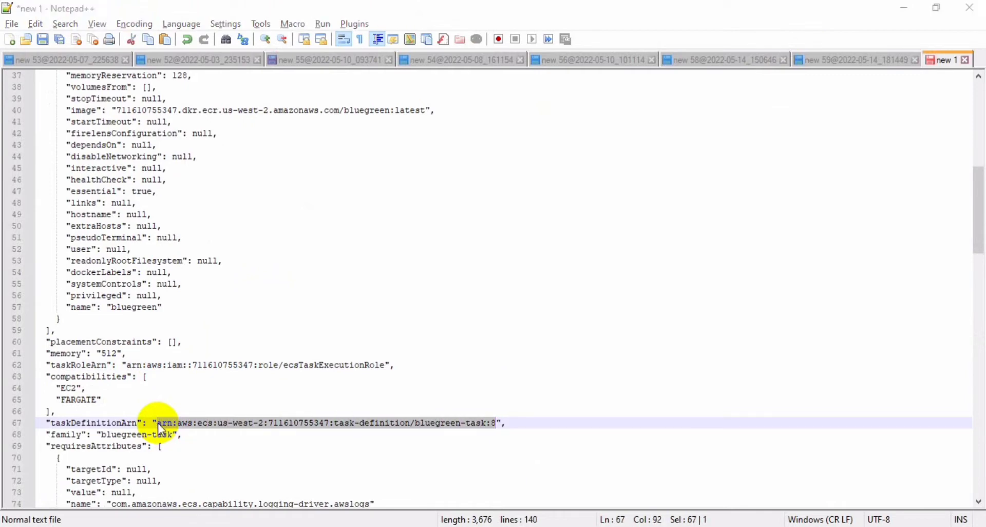
key(alt+Tab)
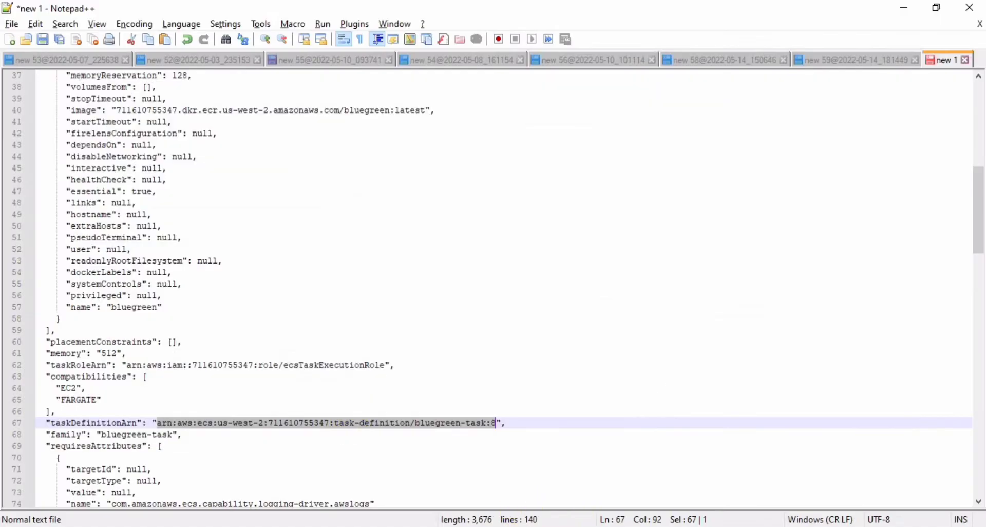
key(alt+Tab)
click(531, 369)
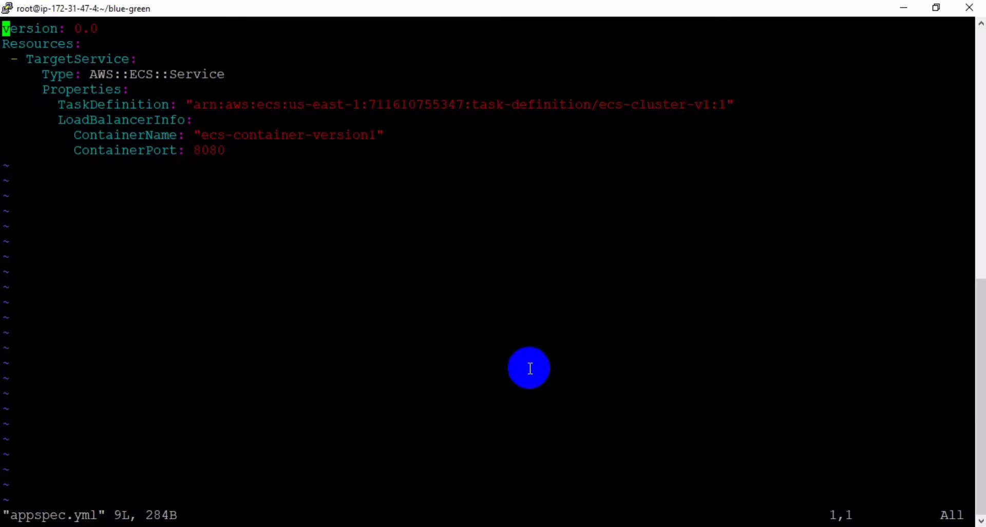
Step: Replace the TaskDefinition ARN between the quotes in appspec.yml with the copied us-west-2 ARN of bluegreen-task:8
key(Down)
key(Down)
key(Down)
key(Down)
key(Down)
key(Right)
key(Right)
key(Right)
key(Right)
key(Right)
key(Right)
key(Right)
key(Right)
key(Right)
key(Right)
key(Right)
key(Right)
key(Right)
key(Right)
key(Right)
key(Right)
key(Right)
key(Right)
key(Right)
key(Right)
key(Right)
key(Right)
key(Right)
key(Right)
key(Right)
key(Right)
key(Right)
key(Right)
key(Right)
key(Right)
key(Right)
key(Right)
key(Right)
key(Right)
key(Right)
key(Right)
key(Right)
key(Right)
key(Right)
key(Right)
key(i)
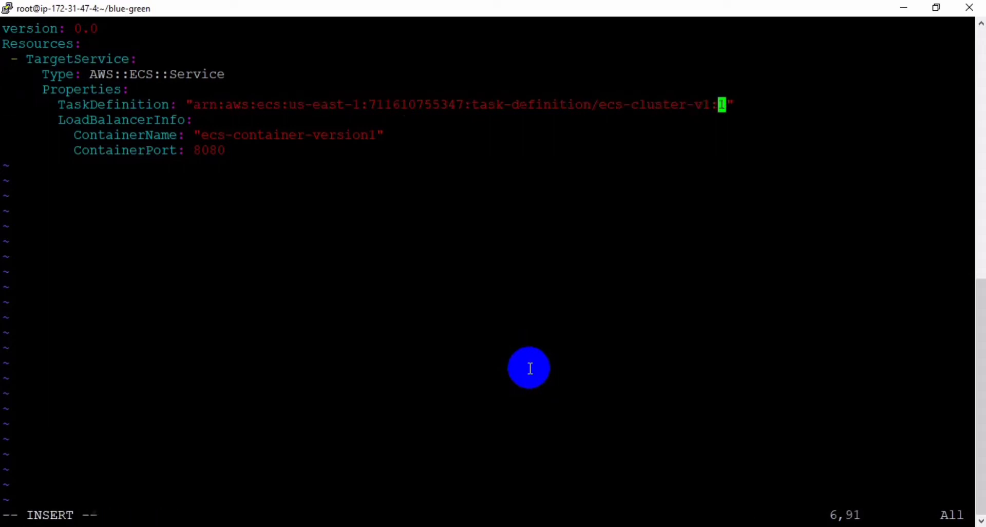
key(BackSpace)
key(BackSpace)
key(BackSpace)
key(BackSpace)
key(BackSpace)
key(BackSpace)
key(BackSpace)
key(BackSpace)
key(BackSpace)
key(BackSpace)
key(BackSpace)
key(BackSpace)
key(BackSpace)
key(BackSpace)
key(BackSpace)
key(BackSpace)
key(BackSpace)
key(BackSpace)
key(BackSpace)
key(BackSpace)
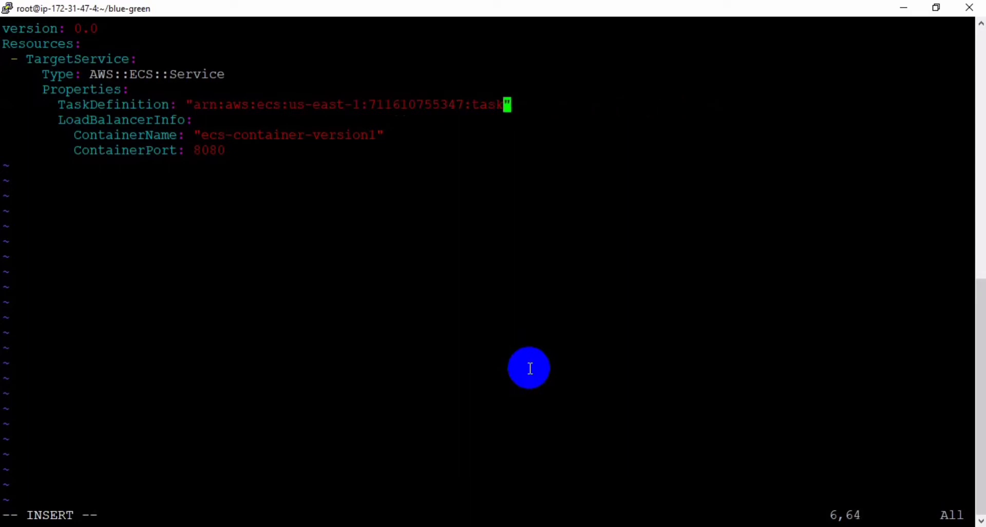
key(BackSpace)
key(BackSpace)
key(BackSpace)
key(BackSpace)
key(BackSpace)
key(BackSpace)
key(BackSpace)
key(BackSpace)
key(BackSpace)
key(BackSpace)
key(BackSpace)
key(BackSpace)
key(BackSpace)
key(BackSpace)
key(BackSpace)
key(BackSpace)
key(BackSpace)
key(BackSpace)
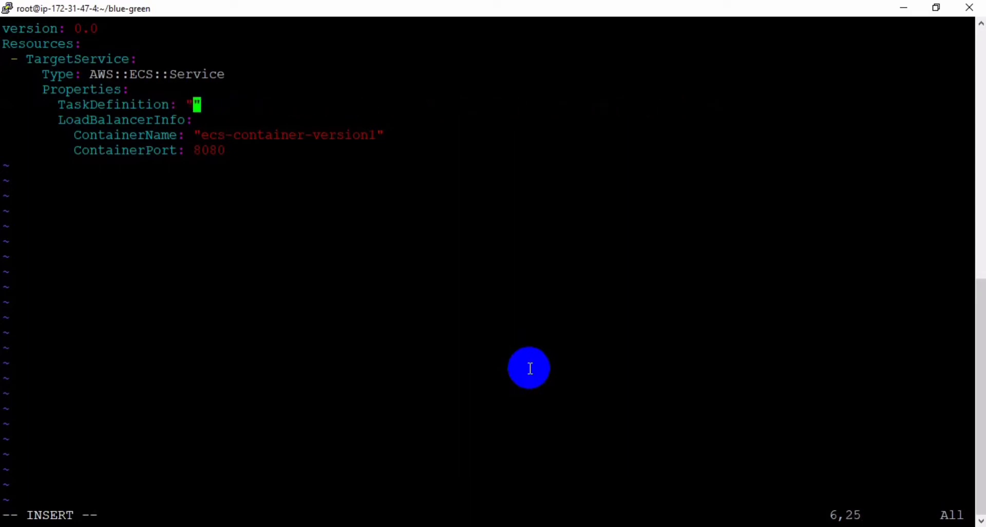
right_click(531, 368)
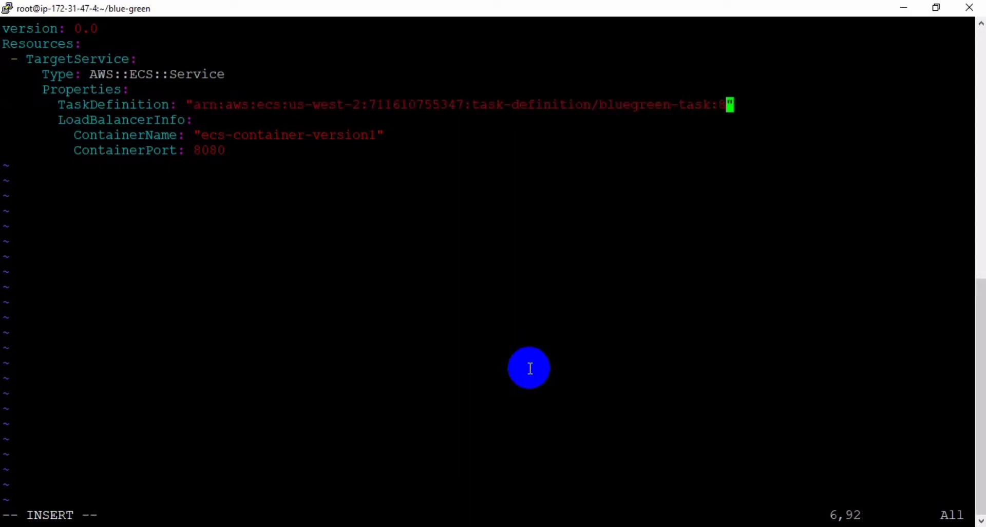
key(Escape)
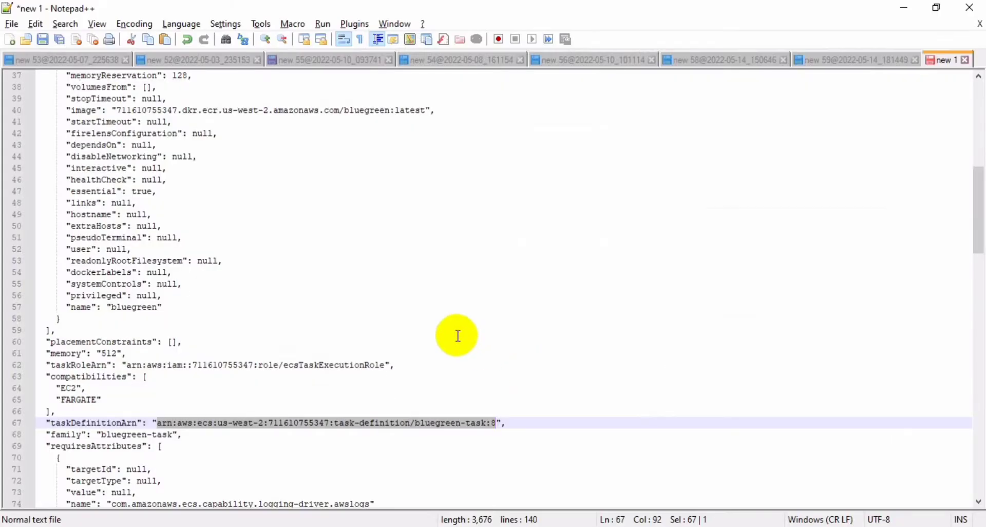
Step: Look through the task definition JSON in Notepad++ from its beginning to find the container's name value
click(458, 335)
key(Up)
key(Up)
key(Up)
key(Up)
key(Up)
key(Up)
key(Up)
key(Up)
key(Up)
key(Up)
key(Up)
key(Up)
key(Up)
key(Up)
key(Up)
key(Up)
key(Up)
key(Up)
key(Up)
key(Up)
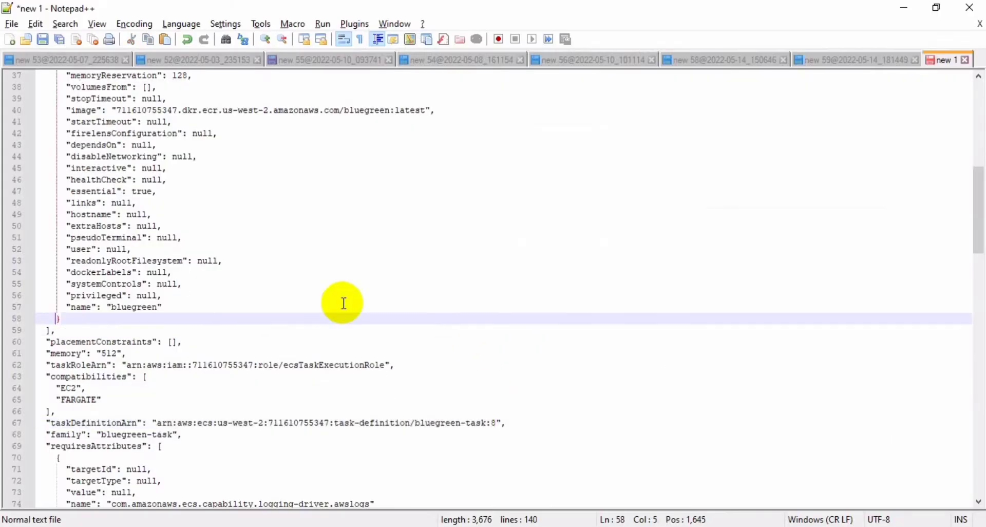
key(Up)
key(Up)
key(Up)
key(Up)
key(Up)
key(Up)
key(Up)
key(Up)
key(Up)
key(Up)
key(Up)
key(Up)
key(Up)
key(Up)
key(Up)
key(Up)
key(Up)
key(Up)
key(Up)
key(Up)
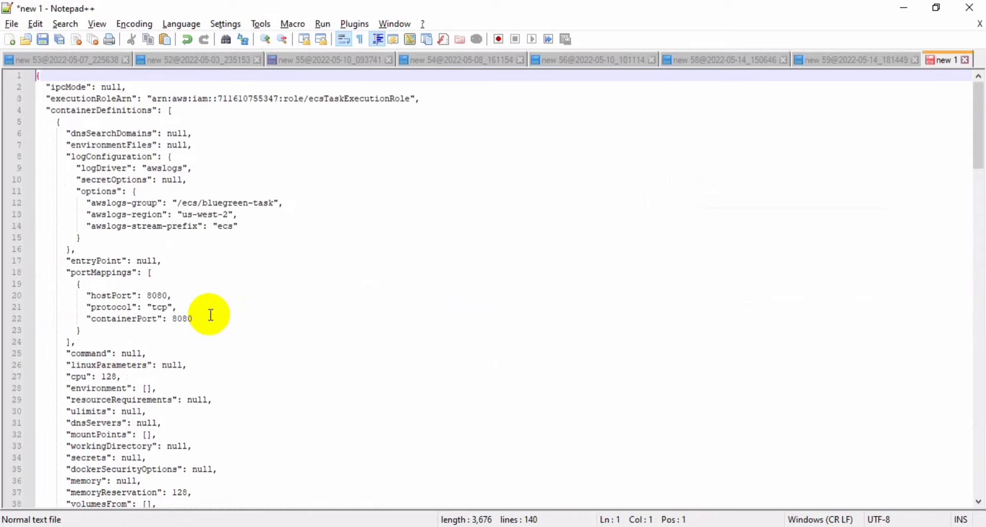
key(Down)
key(Down)
key(Down)
key(Down)
key(Down)
key(Down)
key(Down)
key(Down)
key(Down)
key(Down)
key(Down)
key(Down)
key(Down)
key(Down)
key(Down)
key(Down)
key(Down)
key(Down)
key(Down)
key(Down)
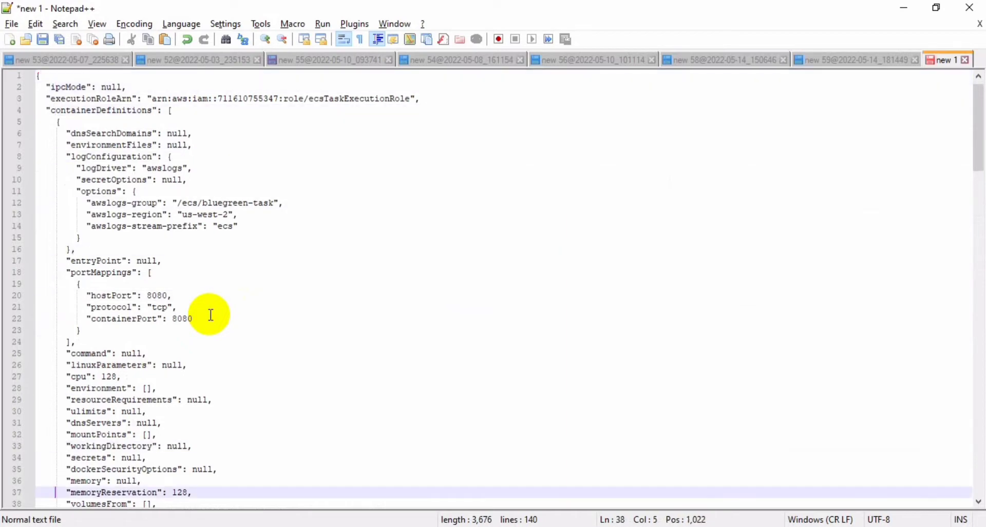
key(Down)
key(Down)
key(Down)
key(Down)
key(Down)
key(Down)
key(Down)
key(Down)
key(Down)
key(Down)
key(Down)
key(Down)
key(Down)
key(Down)
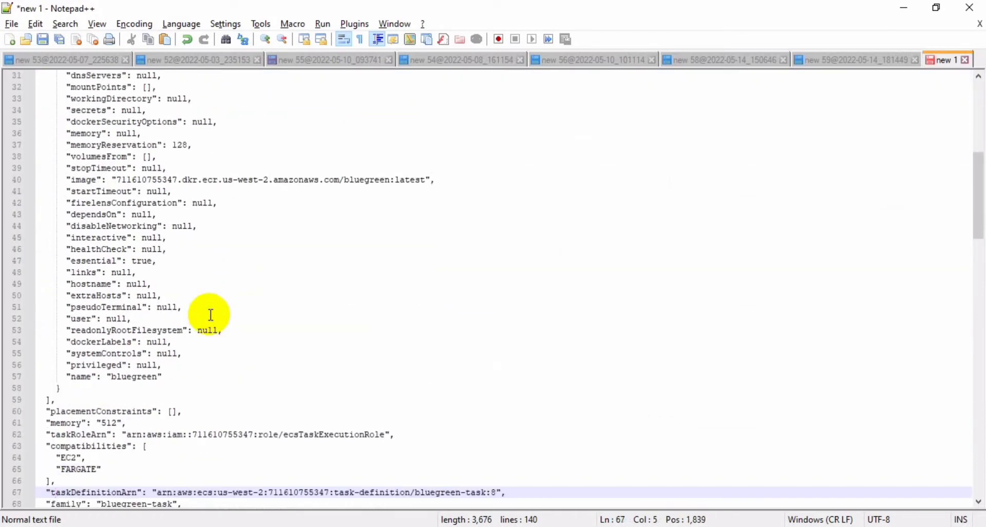
double_click(139, 378)
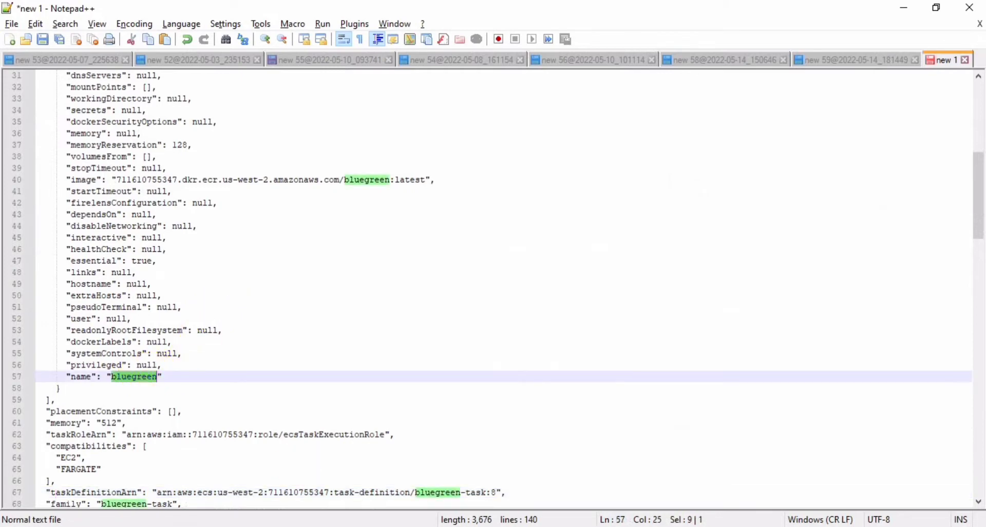
Step: Switch to the AWS console and check the load-balancing container name of service bluegreen-svc in the bluegreen cluster
key(alt+Tab)
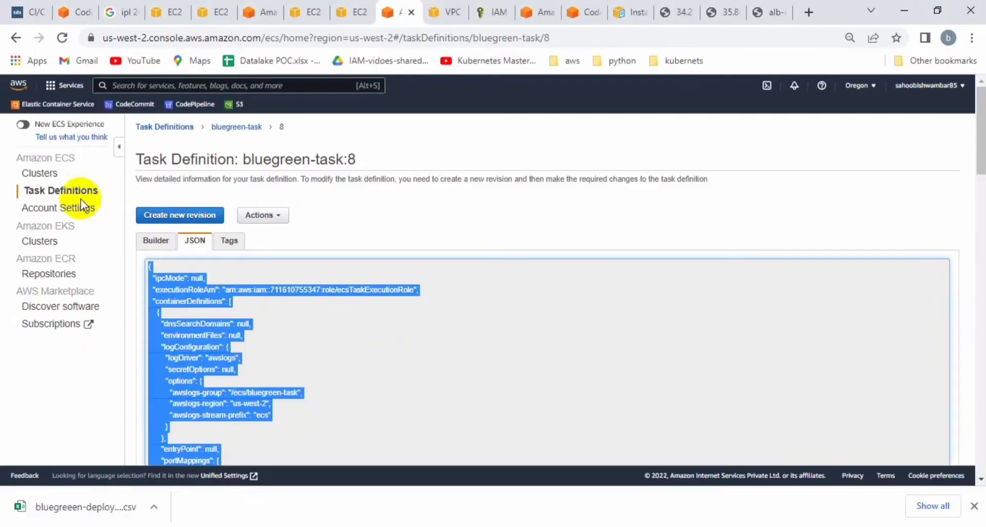
click(47, 177)
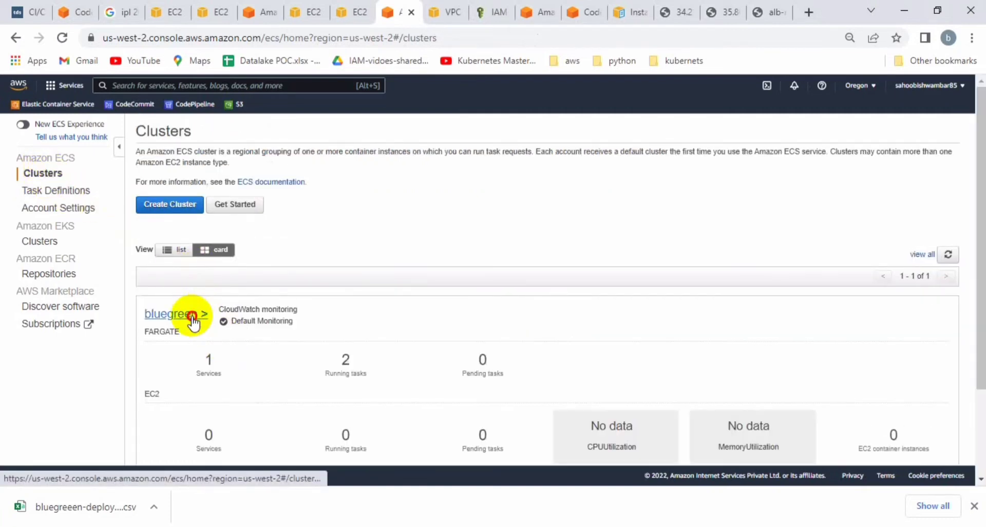
click(193, 320)
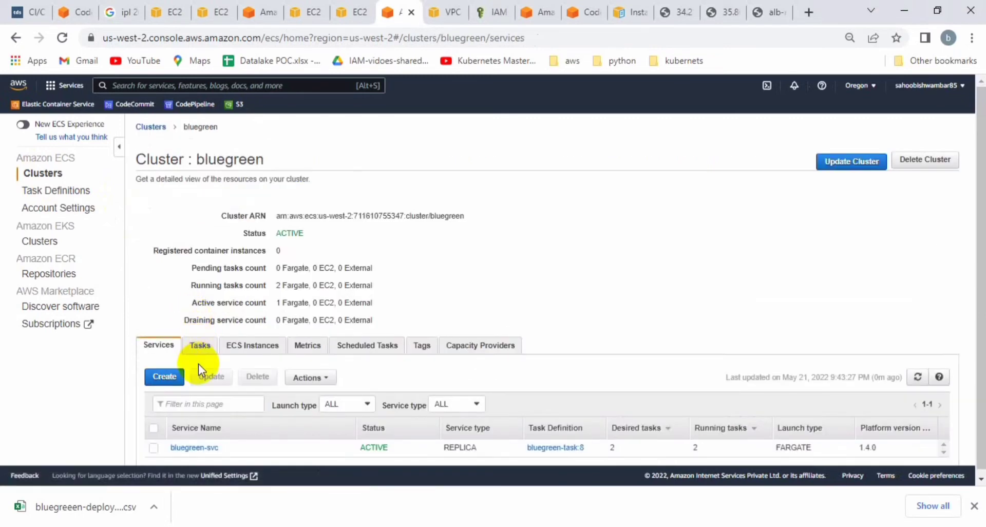
click(188, 450)
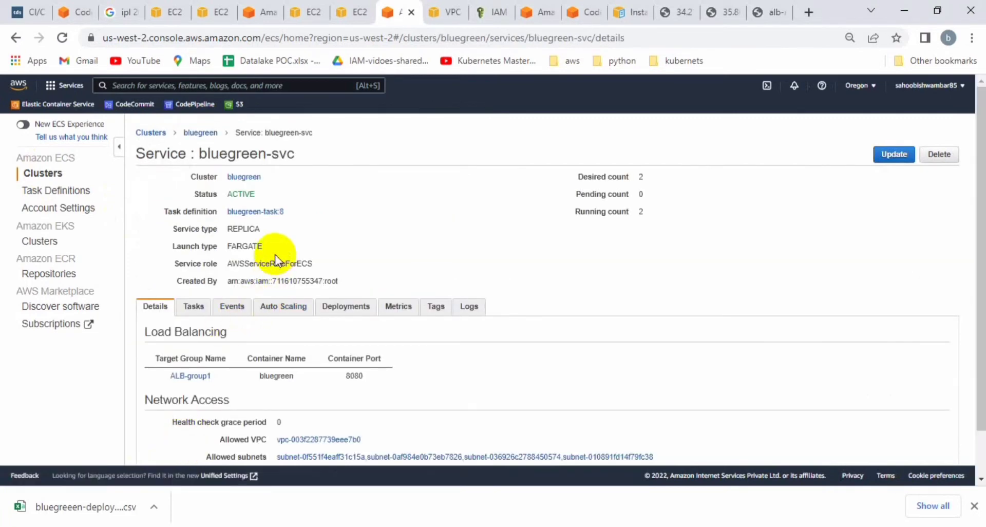
scroll(276, 250, down, 1)
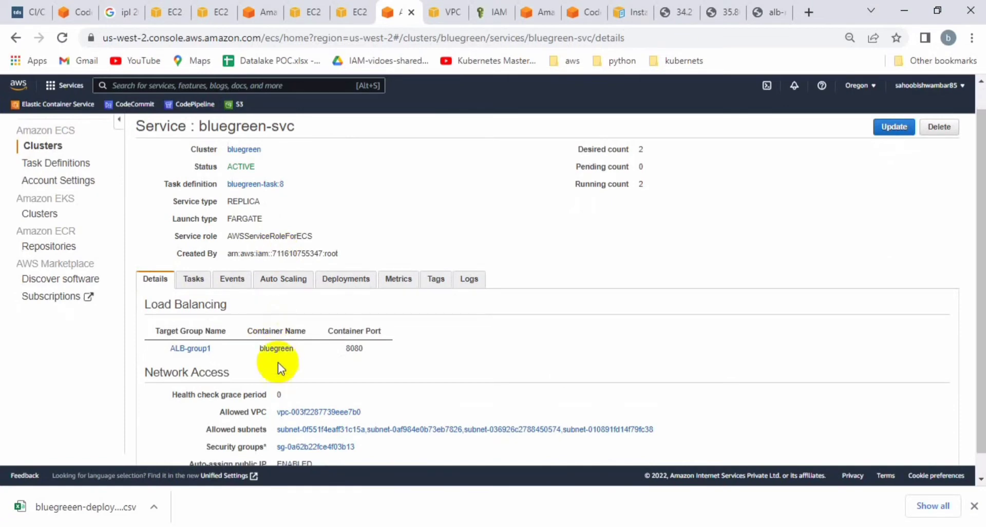
double_click(278, 349)
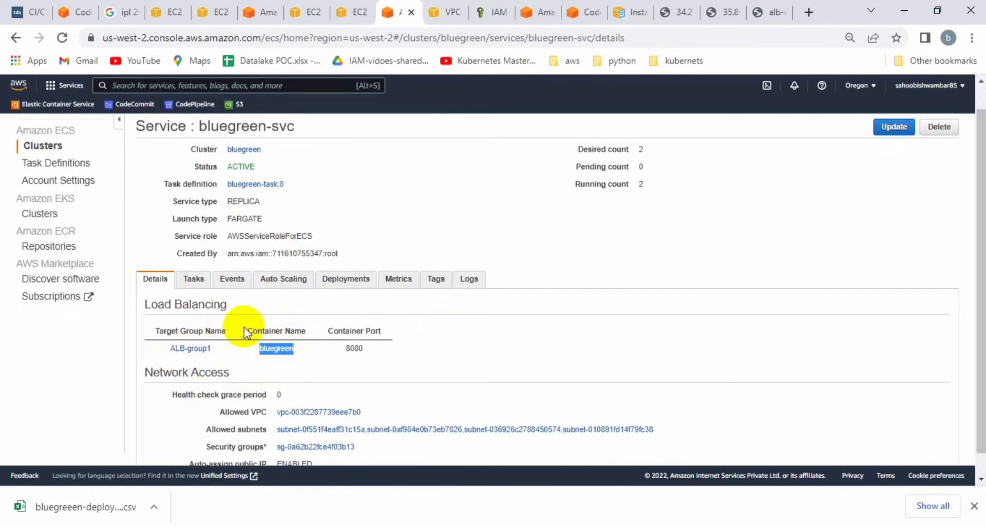
Step: Switch to the terminal, replace the ContainerName value in appspec.yml with bluegreen, and save and close the file
key(alt+Tab)
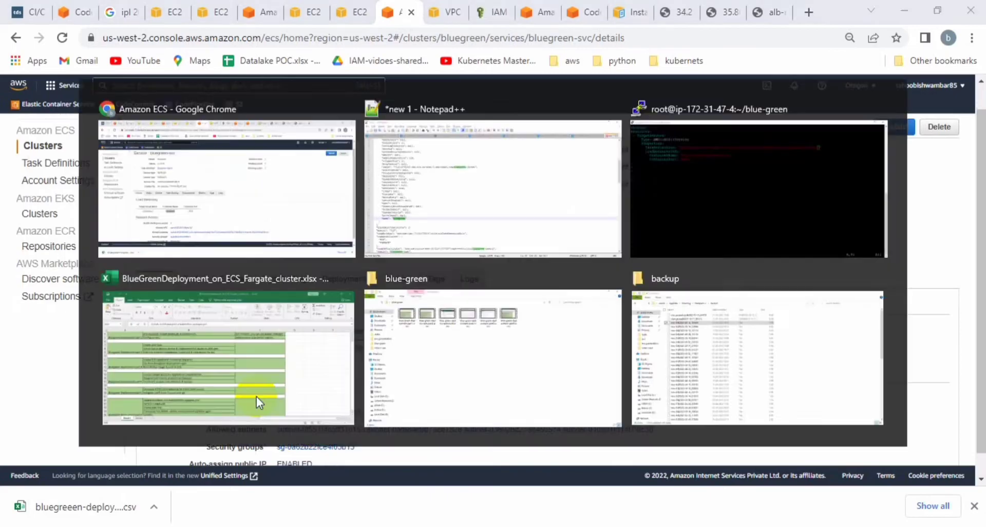
key(alt+Tab)
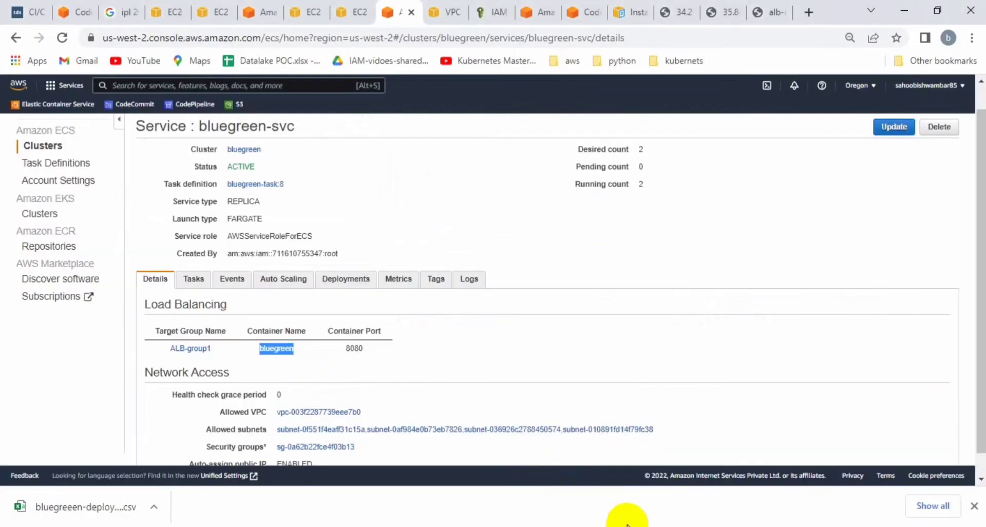
click(631, 526)
click(573, 432)
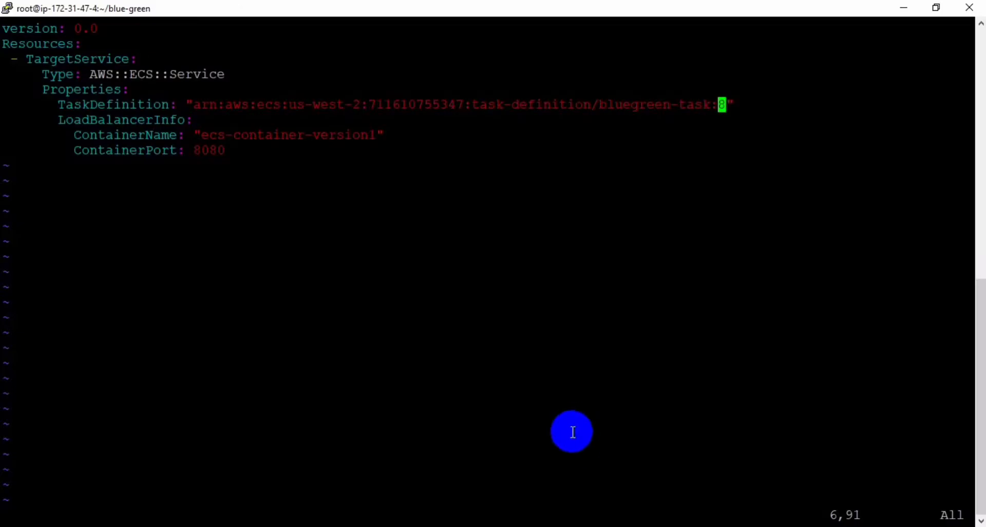
key(Down)
key(Down)
key(Left)
key(Left)
key(Left)
key(Left)
key(Left)
key(Left)
key(Left)
key(Left)
key(Left)
key(i)
key(Right)
key(Right)
key(Right)
key(Right)
key(Right)
key(Right)
key(Right)
key(Right)
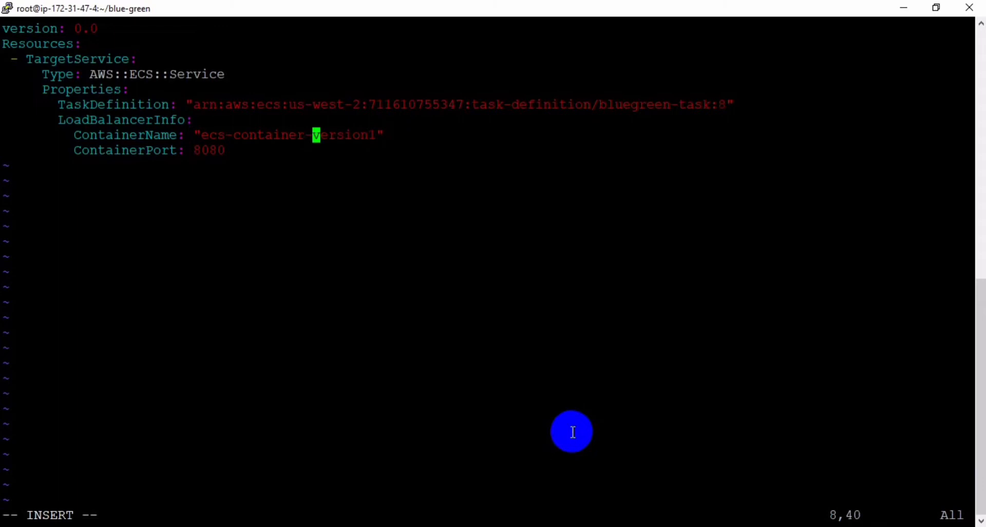
key(Right)
key(BackSpace)
key(BackSpace)
key(BackSpace)
key(BackSpace)
key(BackSpace)
key(BackSpace)
key(BackSpace)
key(BackSpace)
key(BackSpace)
key(BackSpace)
key(BackSpace)
key(BackSpace)
key(BackSpace)
key(BackSpace)
key(BackSpace)
key(BackSpace)
key(BackSpace)
key(BackSpace)
key(BackSpace)
key(BackSpace)
key(BackSpace)
key(BackSpace)
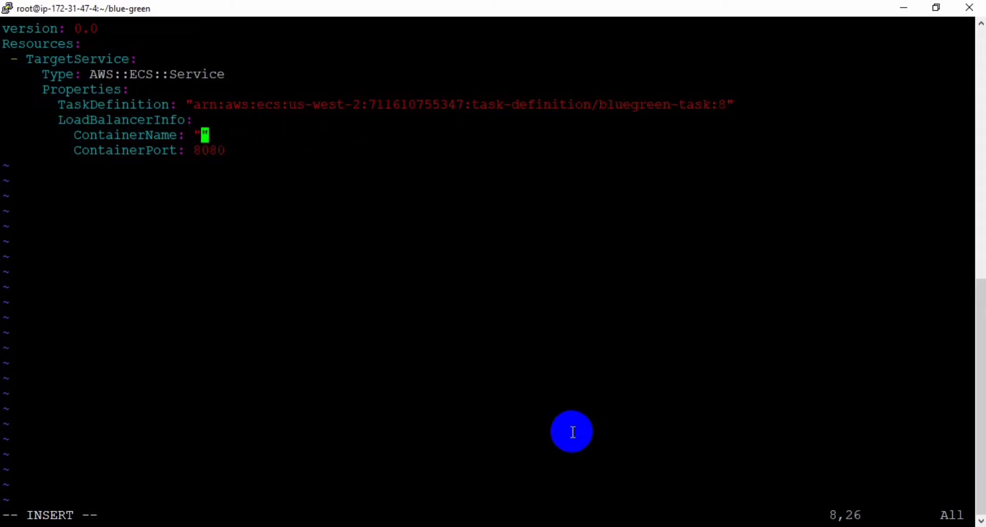
text(bluegreen)
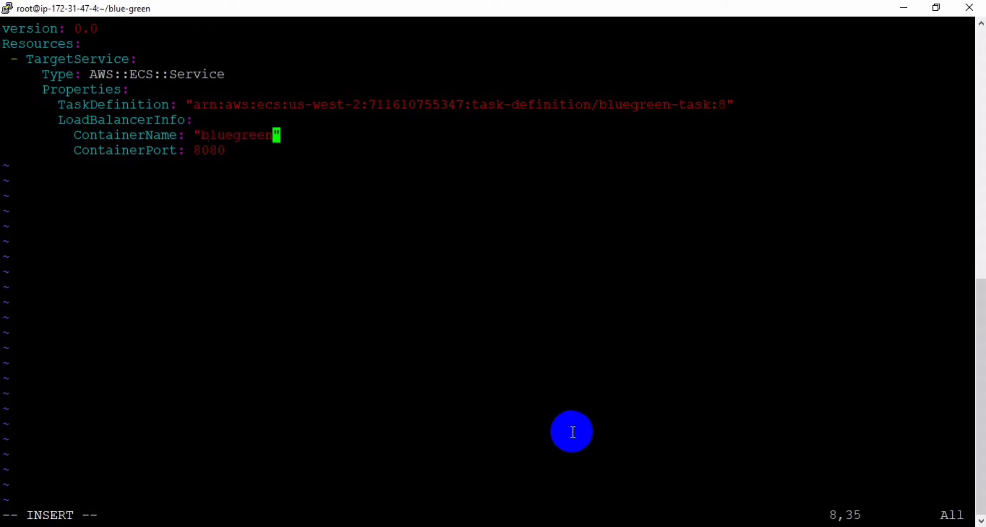
key(Escape)
text(:wq!)
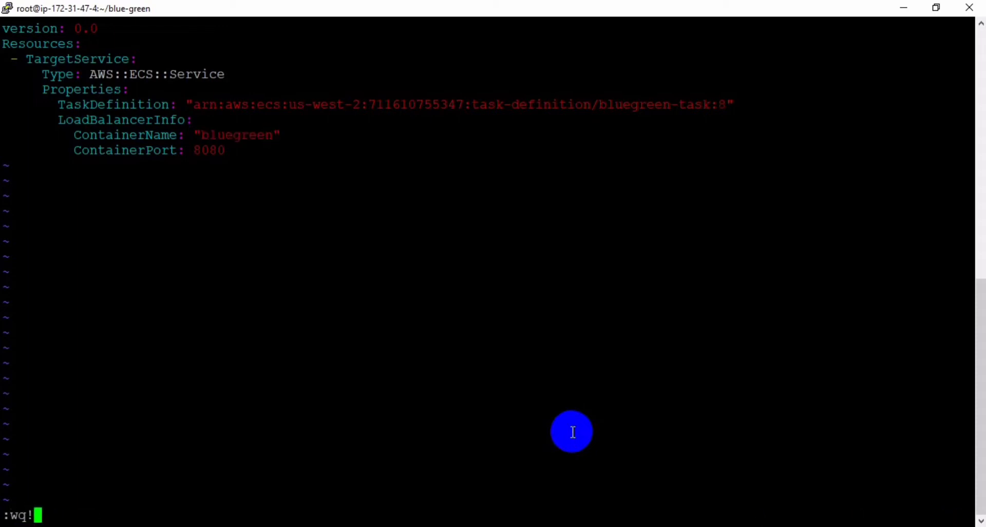
key(Return)
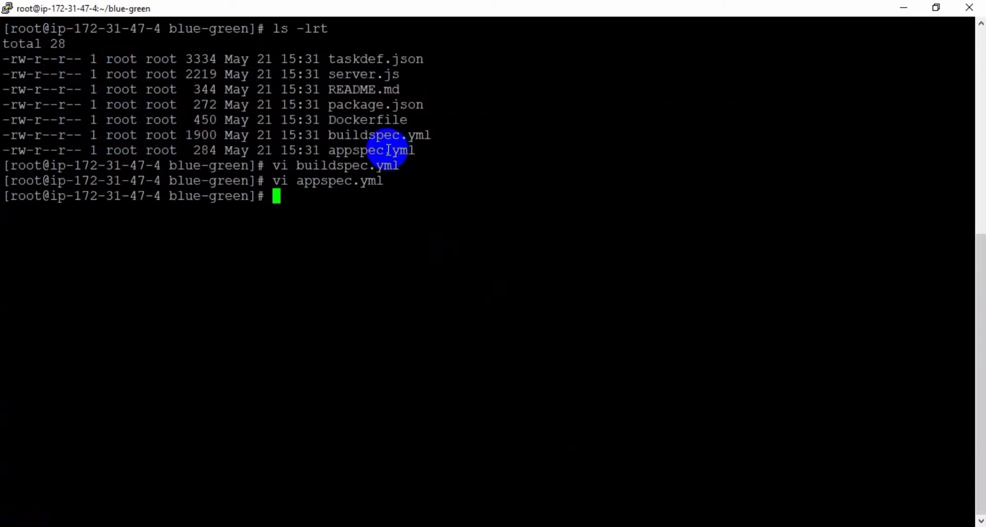
Step: Open taskdef.json from the blue-green directory in vi
double_click(392, 63)
key(ctrl+c)
text(vi)
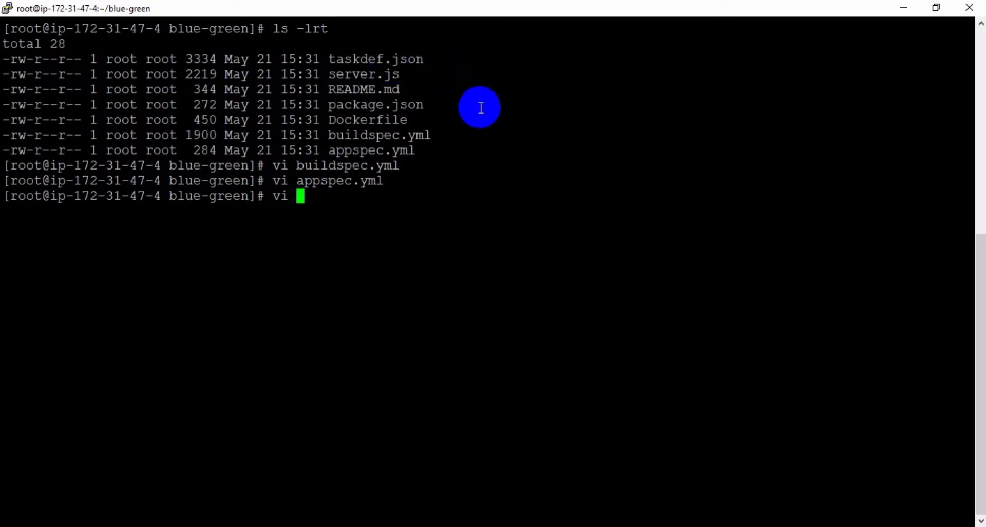
right_click(481, 121)
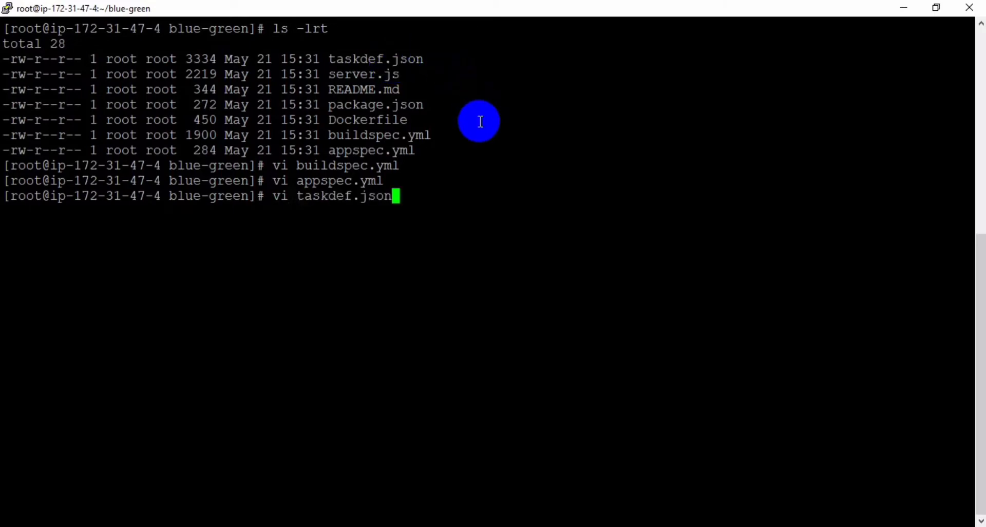
key(Return)
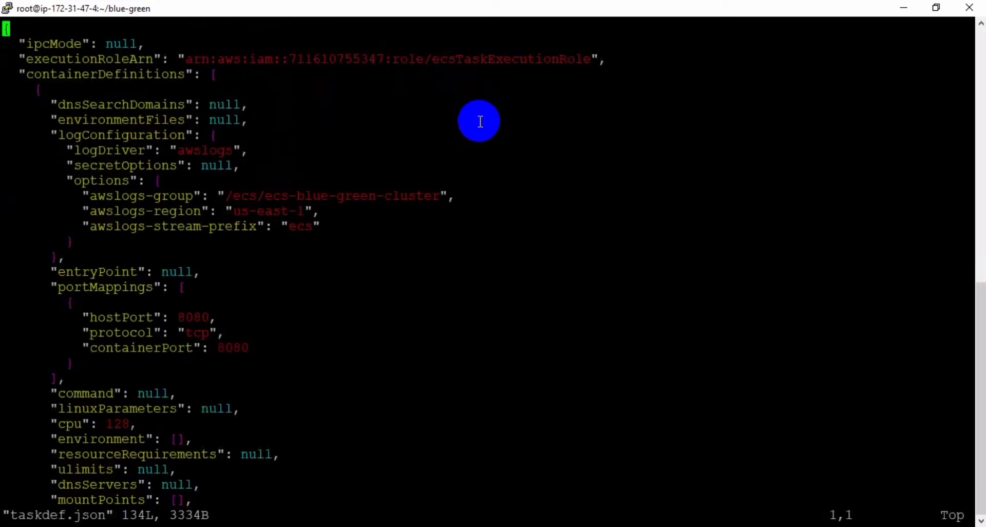
Step: Check the pasted task definition JSON in Notepad++ against taskdef.json and return to the terminal
key(alt+Tab)
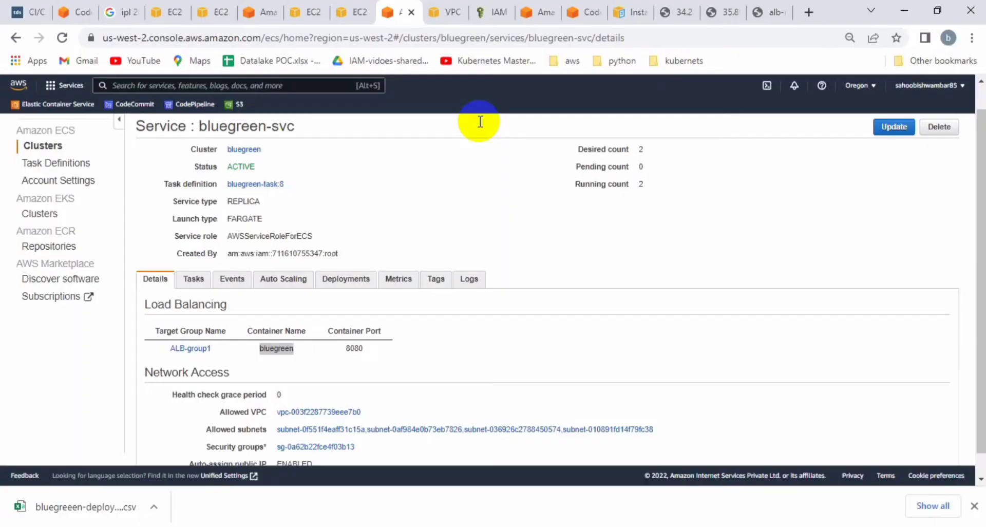
key(alt+Tab)
key(alt+Tab)
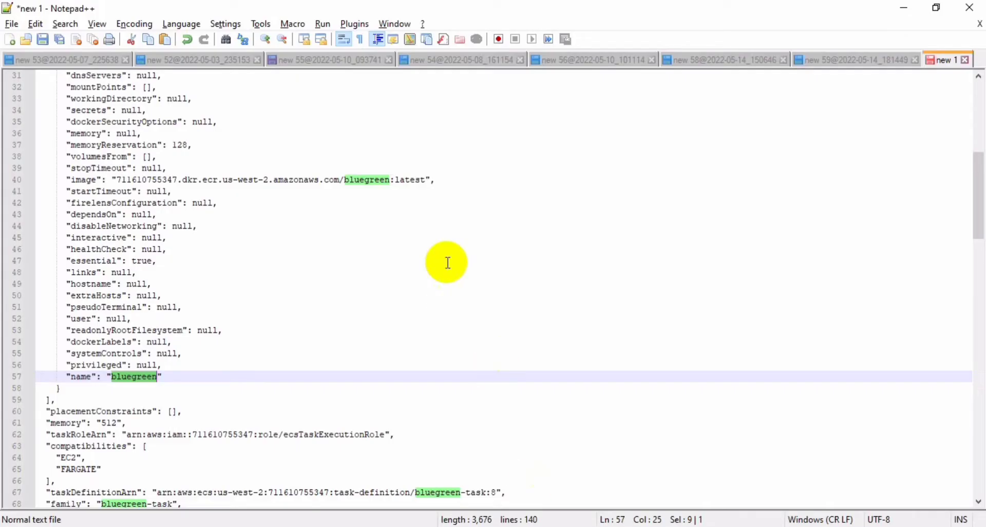
key(alt+Tab)
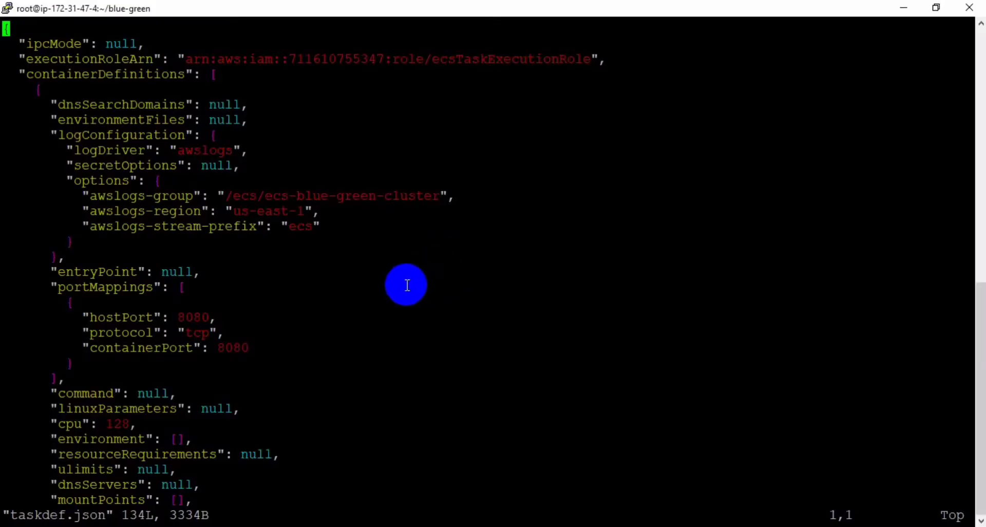
Step: Find the image entry in taskdef.json and copy its <ImageURI> placeholder
key(Down)
key(Down)
key(Down)
key(Down)
key(Down)
key(Down)
key(Down)
key(Down)
key(Down)
key(Down)
key(Down)
key(Down)
key(Down)
key(Down)
key(Down)
key(Down)
key(Down)
key(Down)
key(Down)
key(Down)
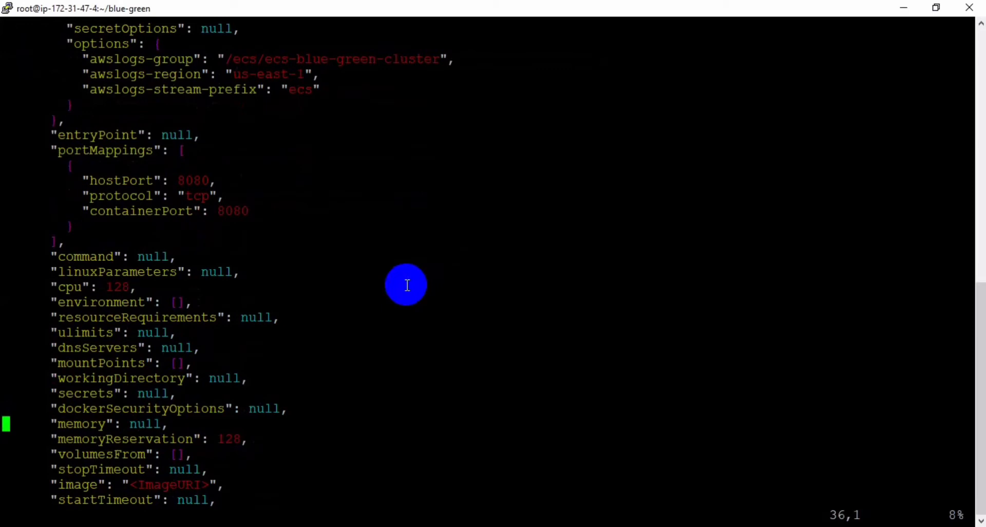
key(Down)
key(Down)
key(Down)
key(Down)
key(Down)
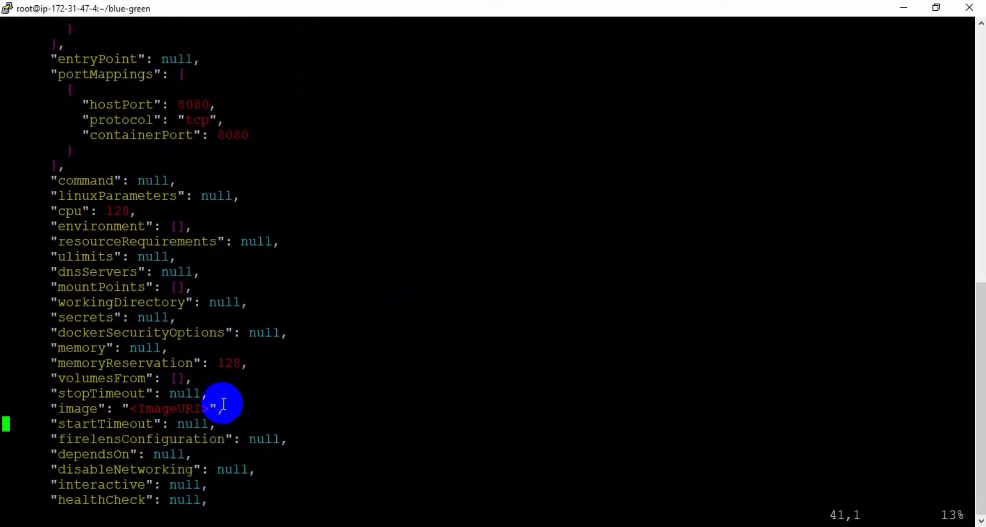
drag(208, 409, 136, 410)
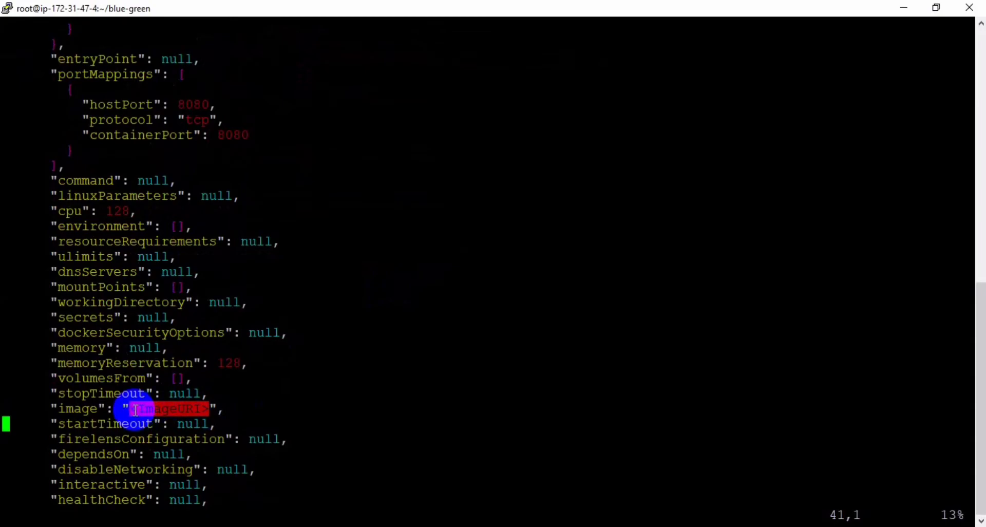
Step: Switch to Notepad++ and replace the image value in the task definition JSON with <ImageURI>
key(alt+Tab)
scroll(304, 295, up, 10)
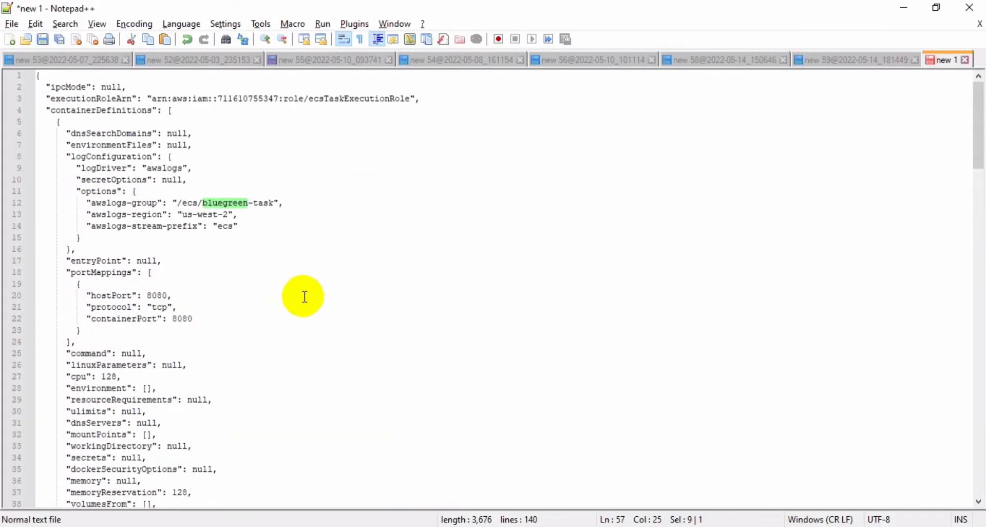
scroll(293, 303, down, 6)
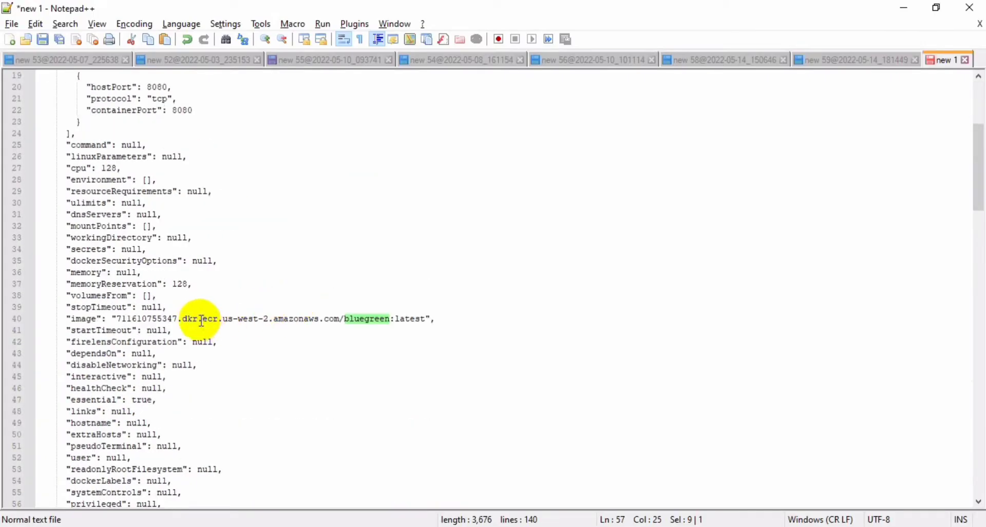
click(422, 317)
key(ctrl+BackSpace)
key(BackSpace)
key(BackSpace)
key(BackSpace)
key(BackSpace)
key(BackSpace)
key(BackSpace)
key(BackSpace)
key(BackSpace)
key(BackSpace)
key(BackSpace)
key(BackSpace)
key(BackSpace)
key(BackSpace)
key(BackSpace)
key(BackSpace)
key(BackSpace)
key(BackSpace)
key(BackSpace)
key(BackSpace)
key(BackSpace)
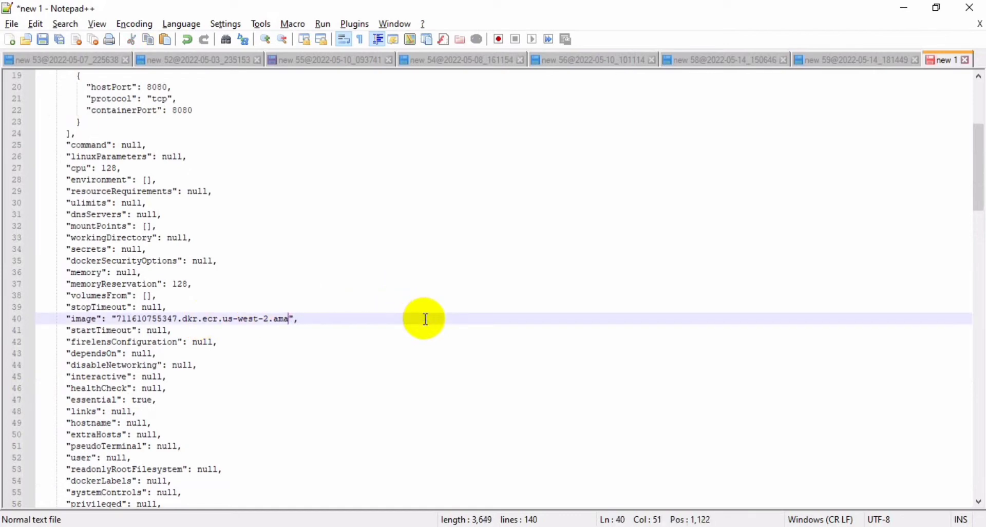
key(BackSpace)
key(BackSpace)
key(BackSpace)
key(BackSpace)
key(BackSpace)
key(BackSpace)
key(BackSpace)
key(BackSpace)
key(BackSpace)
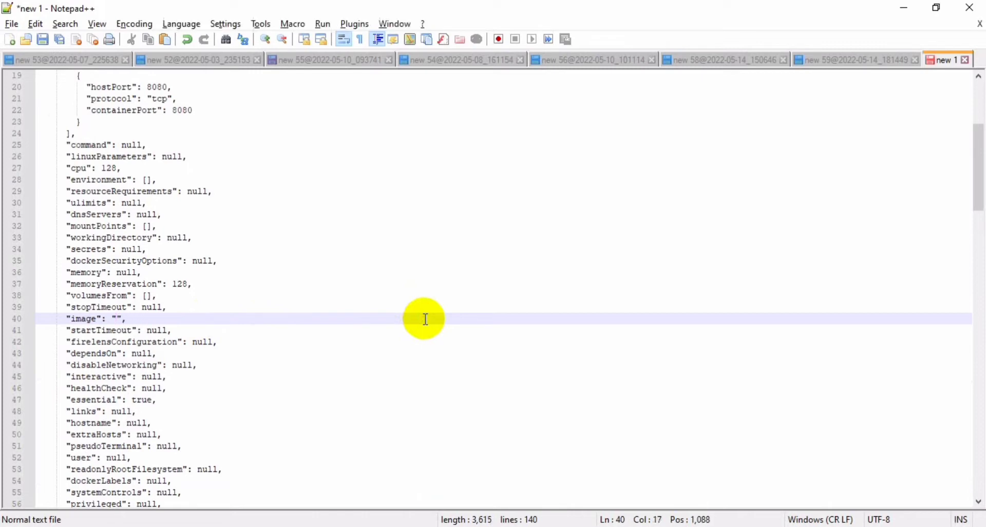
text(<ImageURI>)
click(428, 327)
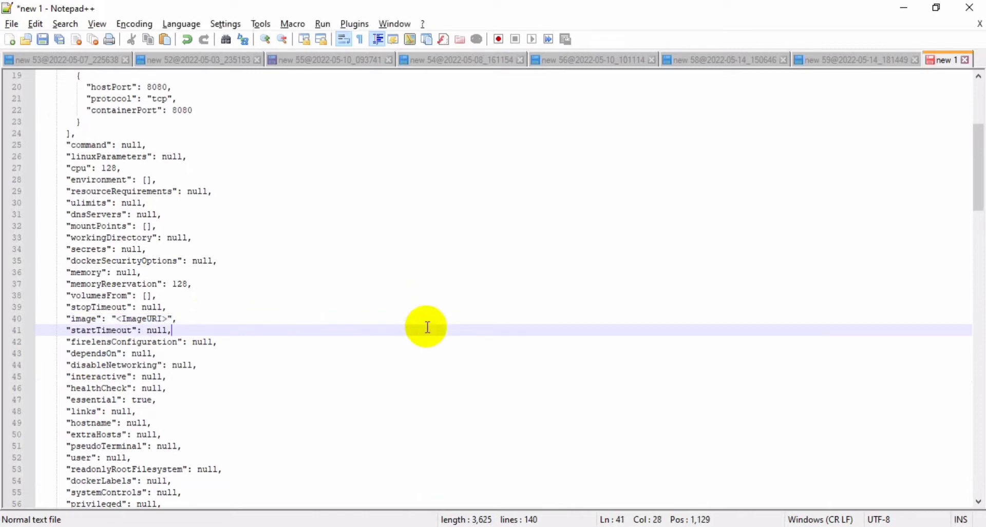
Step: Review the rest of the task definition JSON below the image entry, including the container name, family and required attributes
key(Down)
key(Down)
key(Down)
key(Down)
key(Down)
key(Down)
key(Down)
key(Down)
key(Down)
key(Down)
key(Down)
key(Down)
key(Down)
key(Down)
key(Down)
key(Down)
key(Down)
key(Down)
key(Down)
key(Down)
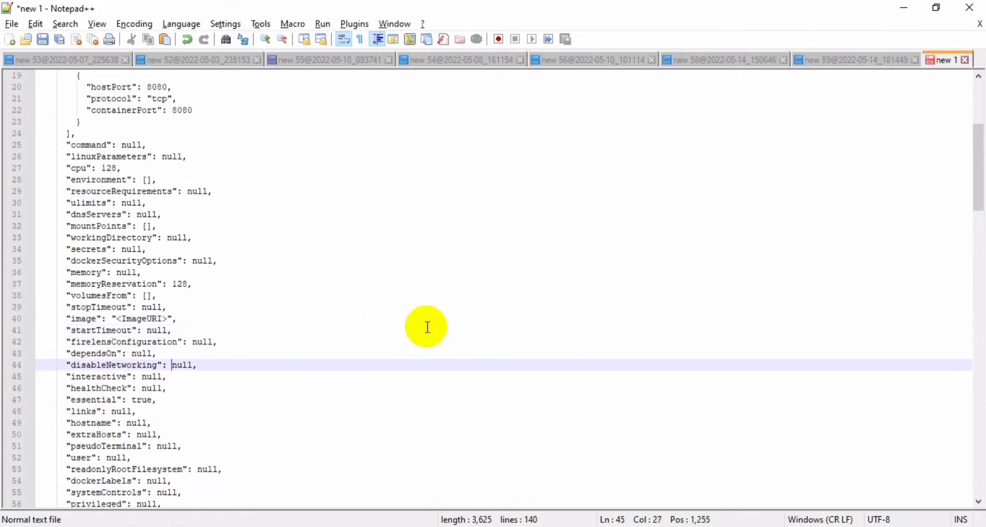
key(Down)
key(Down)
key(Down)
key(Down)
key(Down)
key(Down)
key(Down)
key(Down)
key(Down)
key(Down)
key(Down)
key(Down)
key(Down)
key(Down)
key(Down)
key(Down)
key(Down)
key(Down)
key(Down)
key(Down)
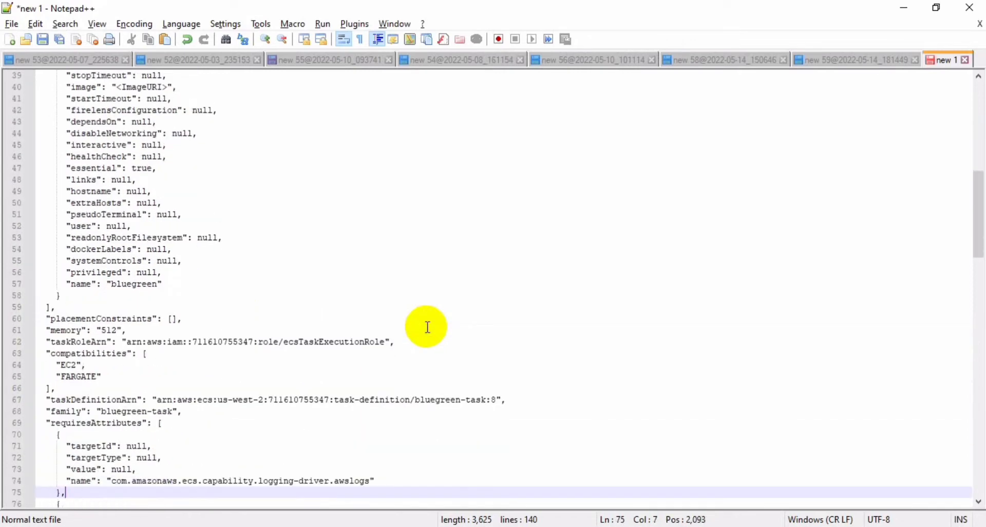
key(Down)
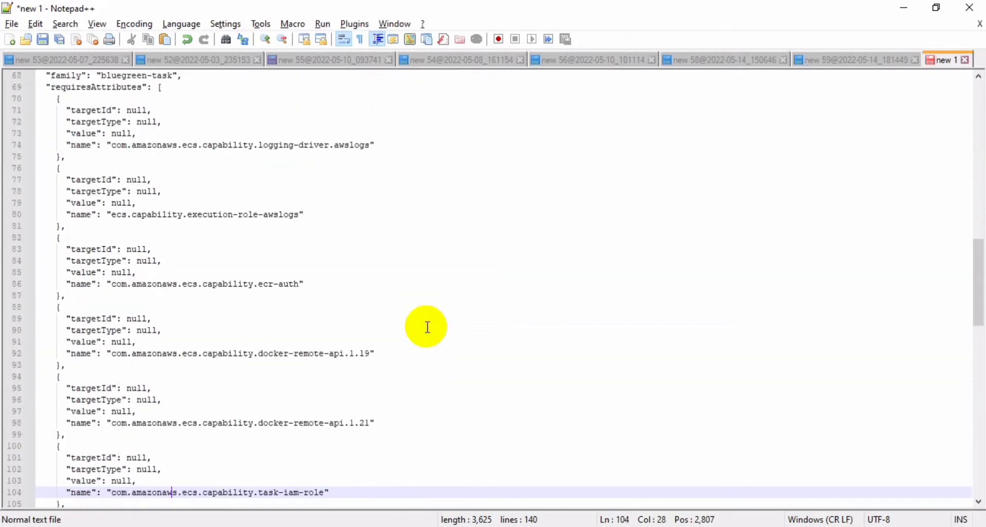
Step: Copy the entire edited JSON, switch to the terminal and delete all existing lines of taskdef.json
key(ctrl+a)
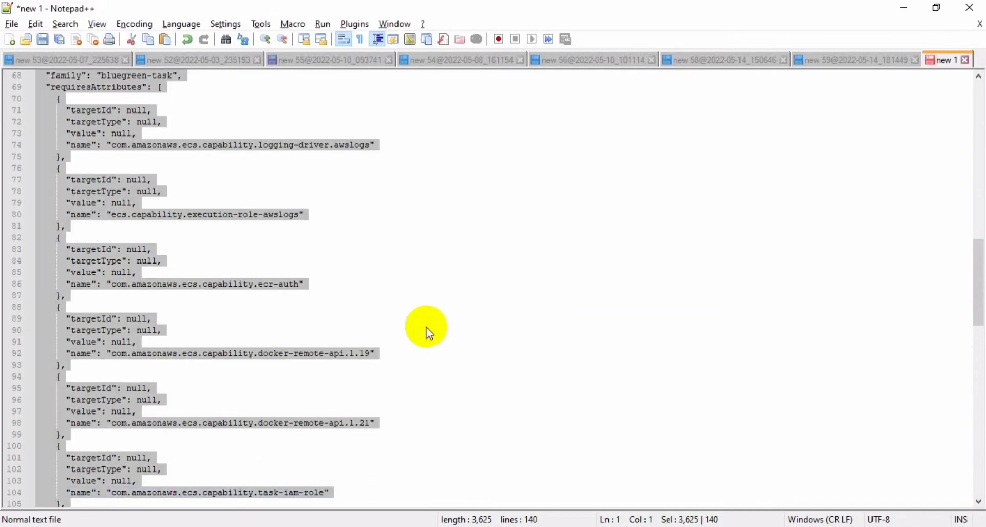
key(alt+Tab)
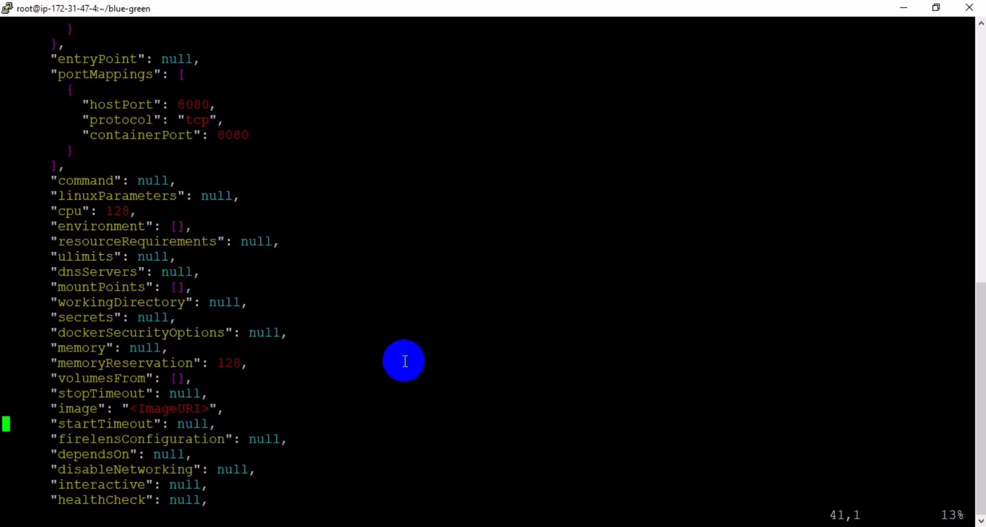
key(Up)
key(Up)
key(Up)
key(Up)
key(Up)
key(Up)
key(Up)
key(Up)
key(Up)
key(Up)
key(Up)
key(Up)
key(Up)
key(Up)
key(Up)
key(Up)
key(Up)
key(Up)
key(Up)
key(Up)
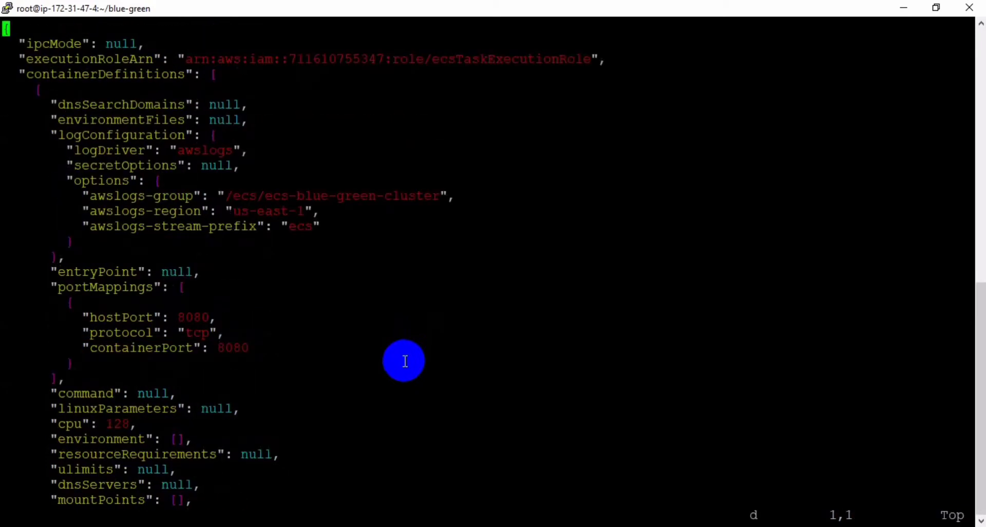
key(d)
key(d)
key(d)
key(d)
key(d)
key(d)
key(d)
key(d)
key(d)
key(d)
key(d)
key(d)
key(d)
key(d)
key(d)
key(d)
key(d)
key(d)
key(d)
text(:500dd)
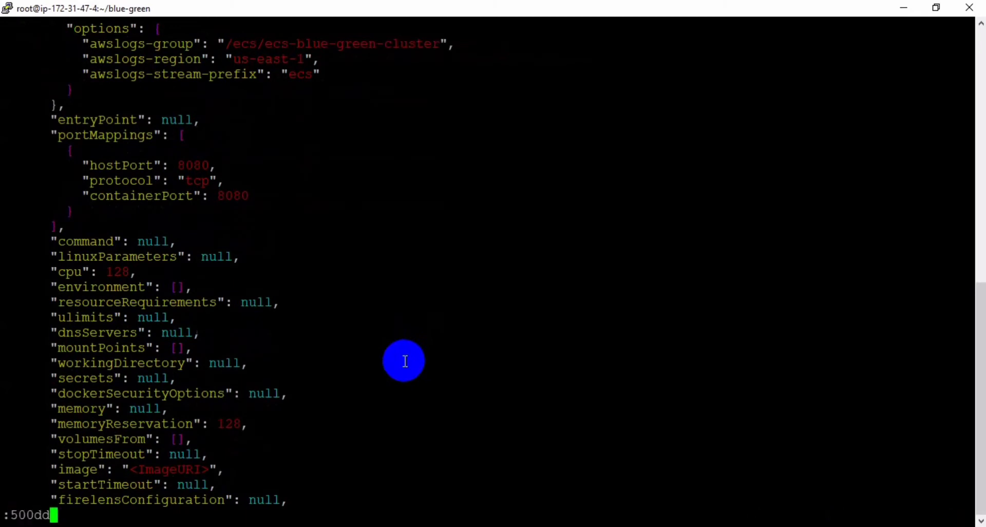
key(Escape)
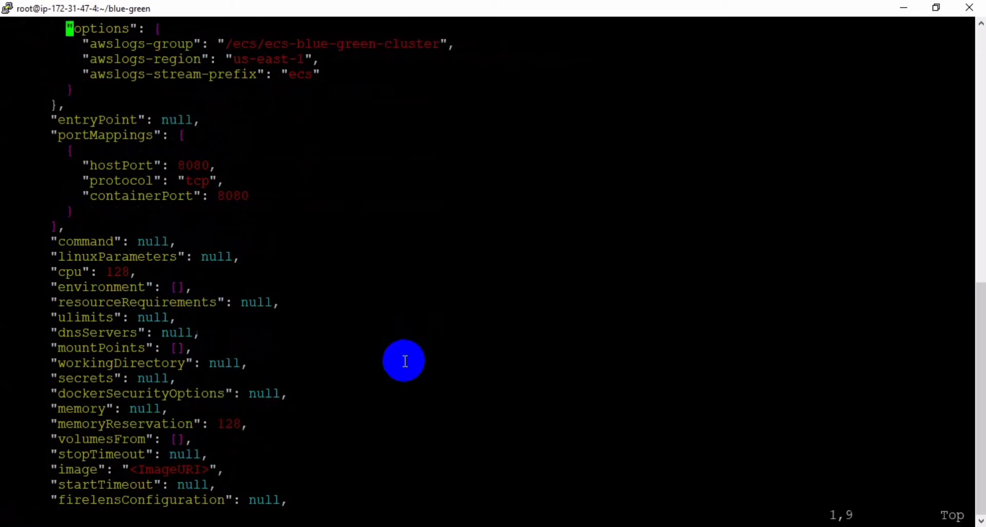
text(500dd)
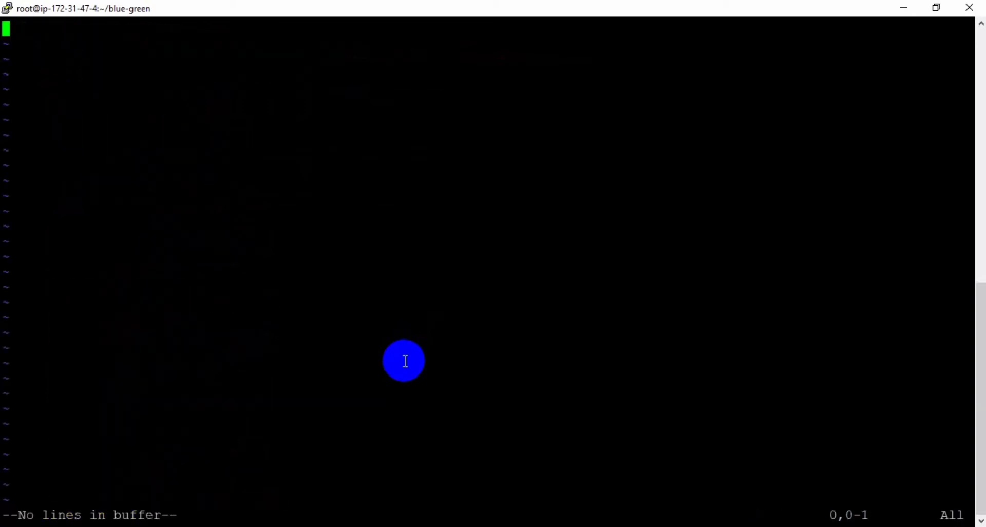
Step: Paste the copied task definition JSON into the emptied taskdef.json, and save and close the file
text(i)
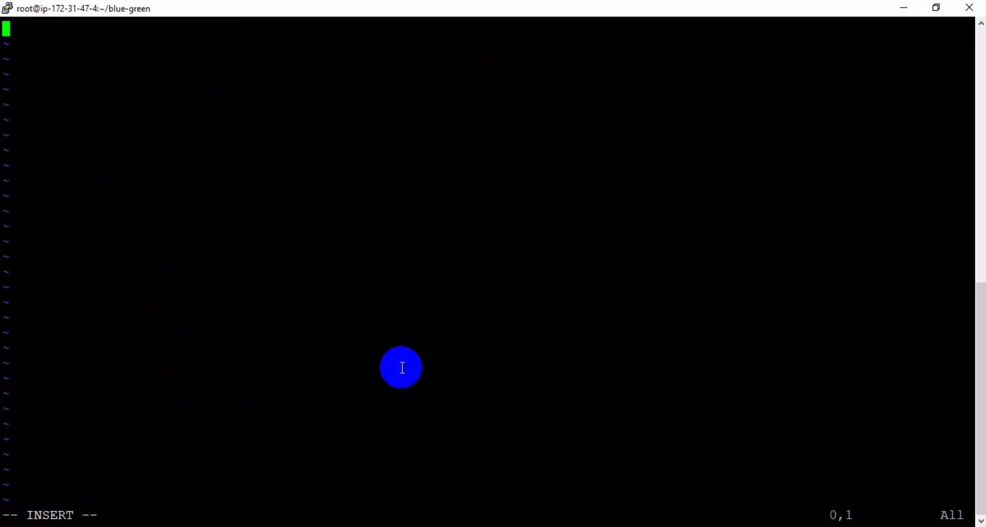
right_click(402, 367)
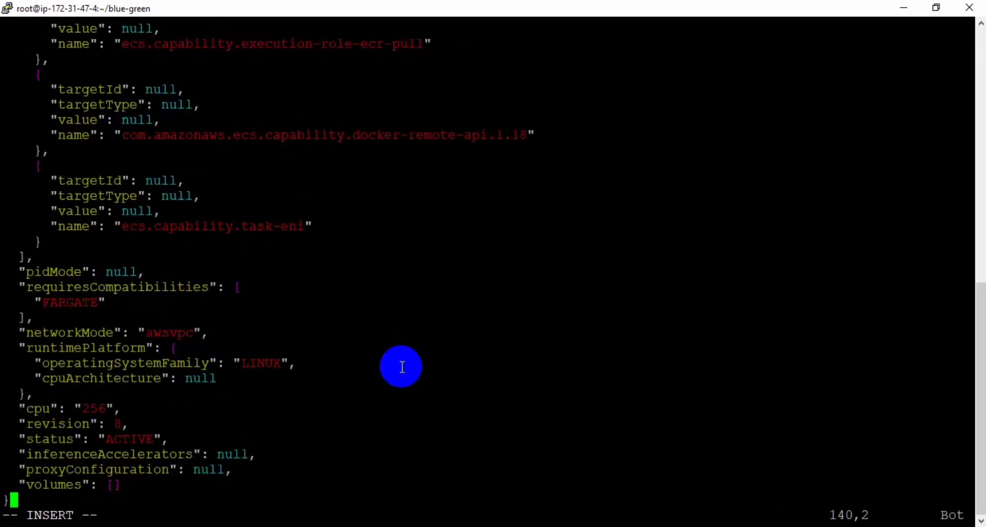
key(Escape)
key(g)
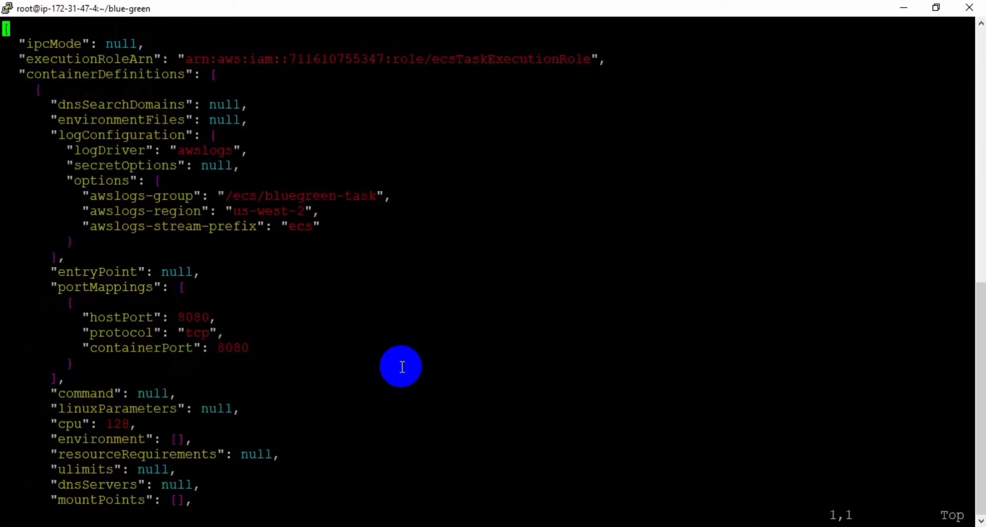
text(:wq)
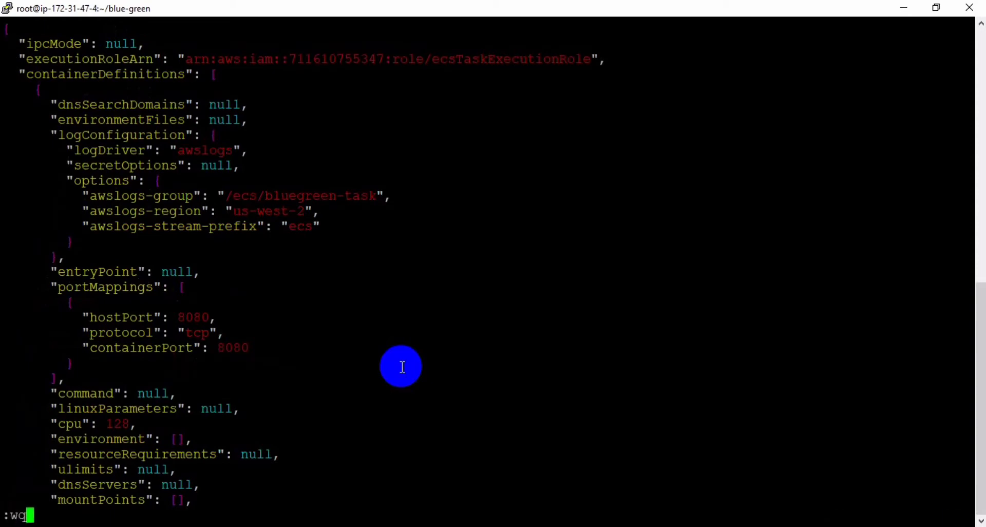
key(Return)
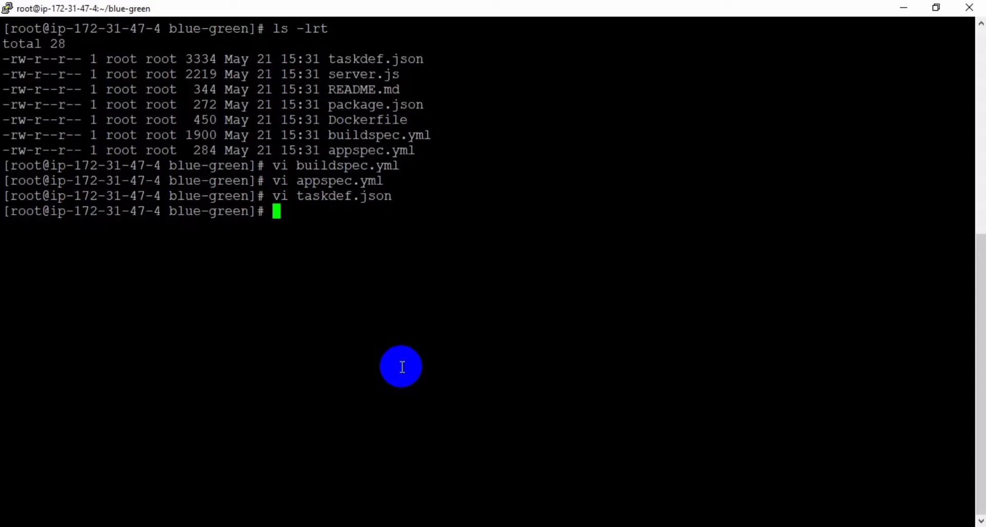
Step: List the blue-green directory in long format by modification time and check the taskdef.json, appspec.yml and buildspec.yml entries
text(ls -lrt)
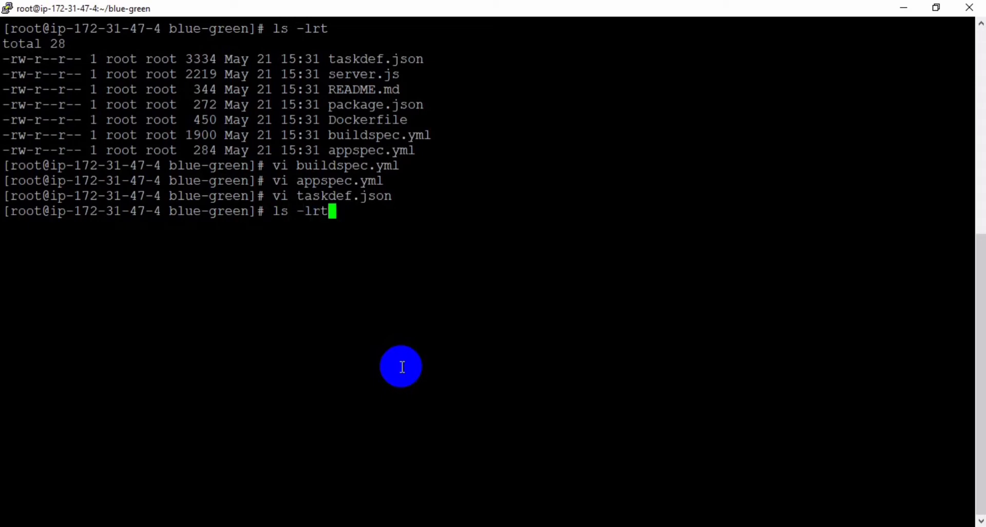
key(Return)
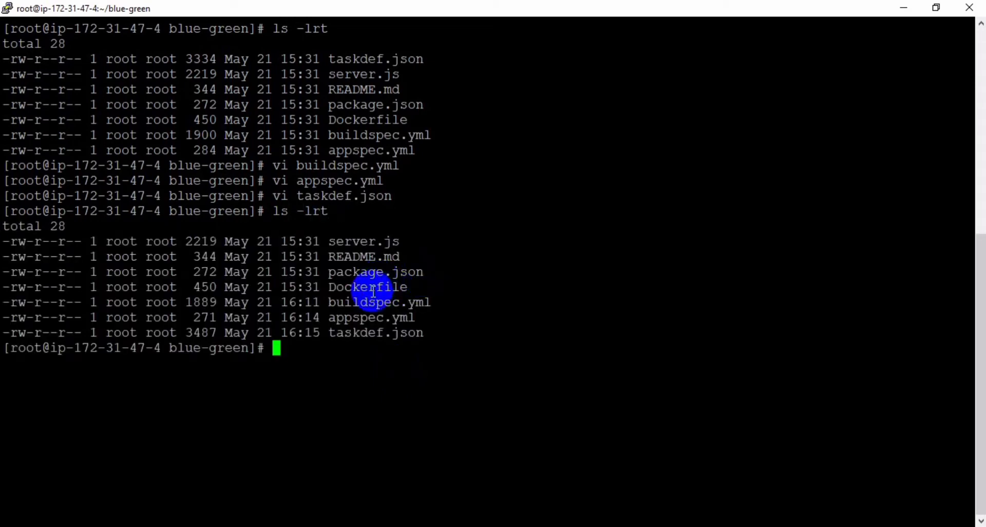
double_click(366, 331)
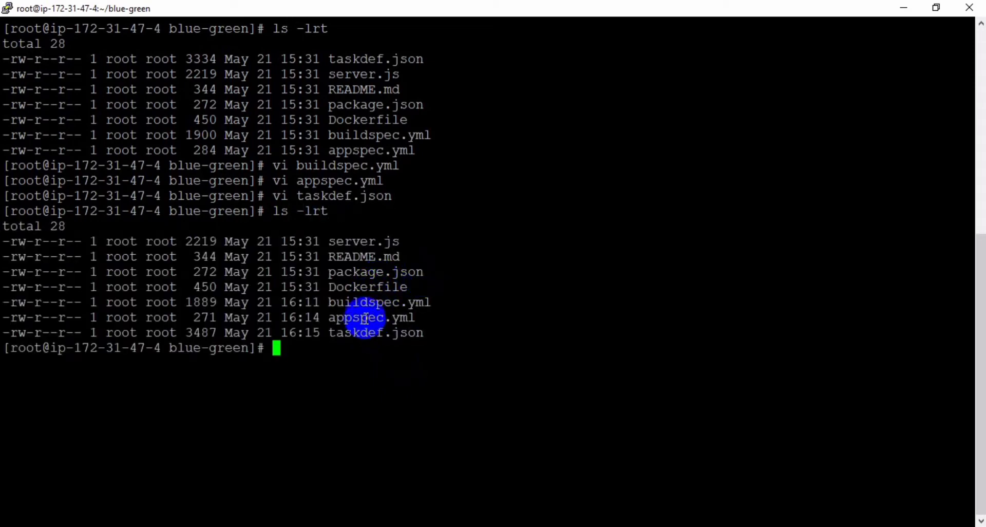
double_click(360, 318)
click(372, 304)
double_click(372, 303)
click(368, 290)
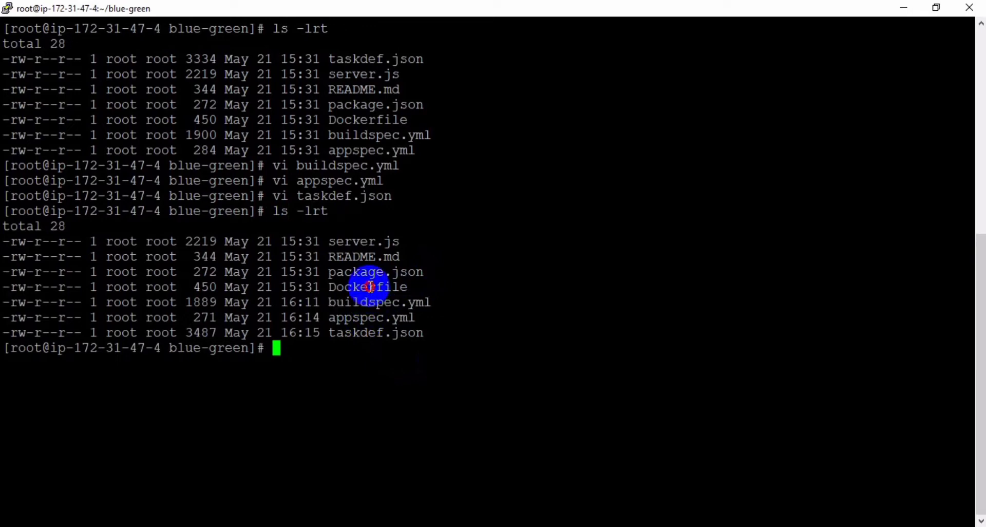
Step: View package.json in vi to check the app name, start script and dependencies, and quit without saving
double_click(368, 288)
double_click(369, 273)
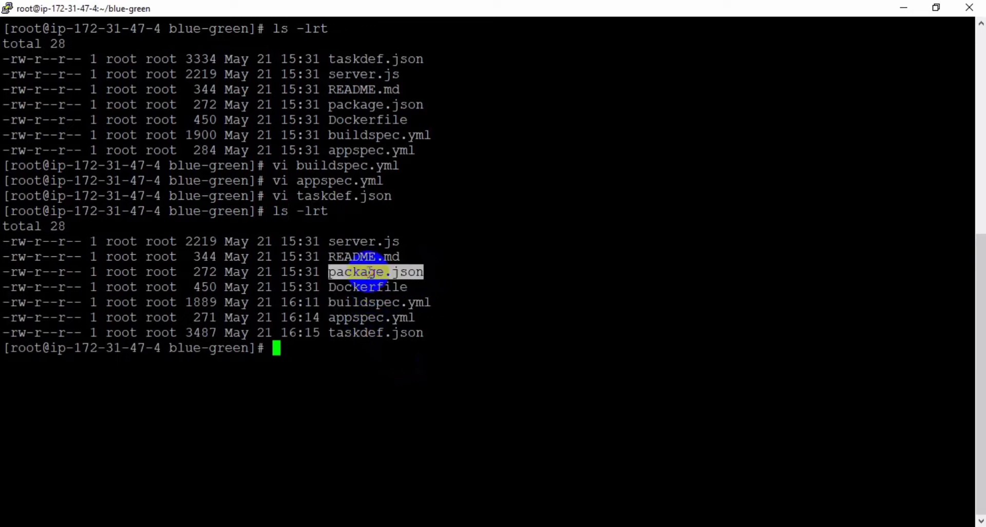
text(vi pa)
key(Tab)
key(Return)
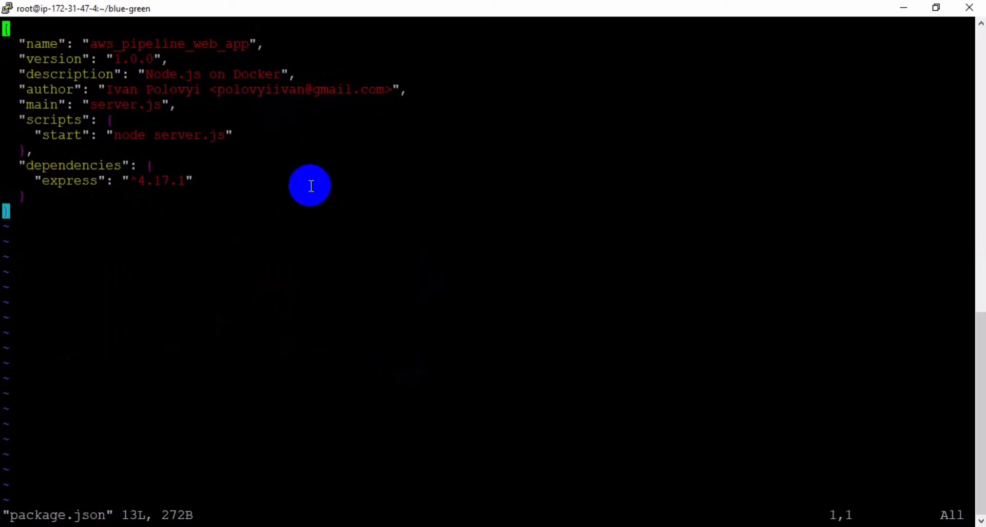
text(:q!)
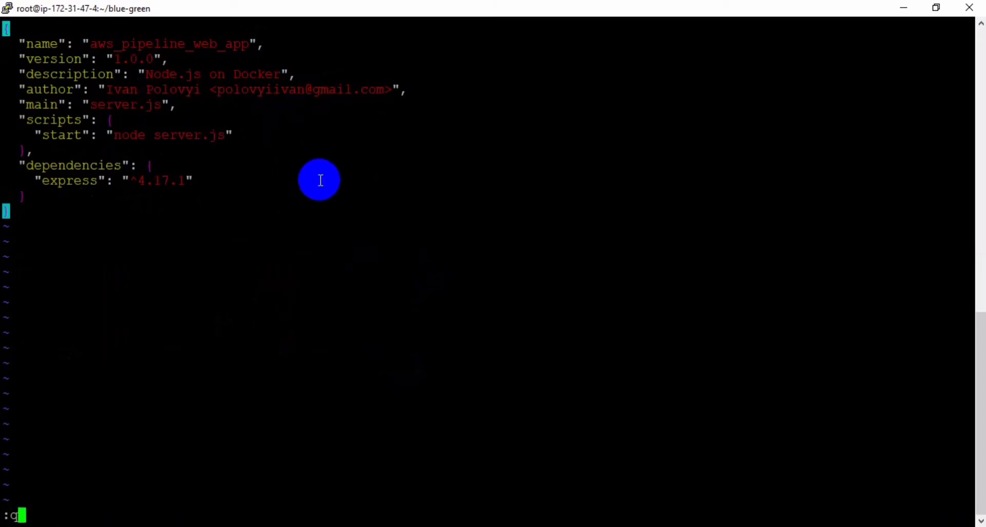
key(Return)
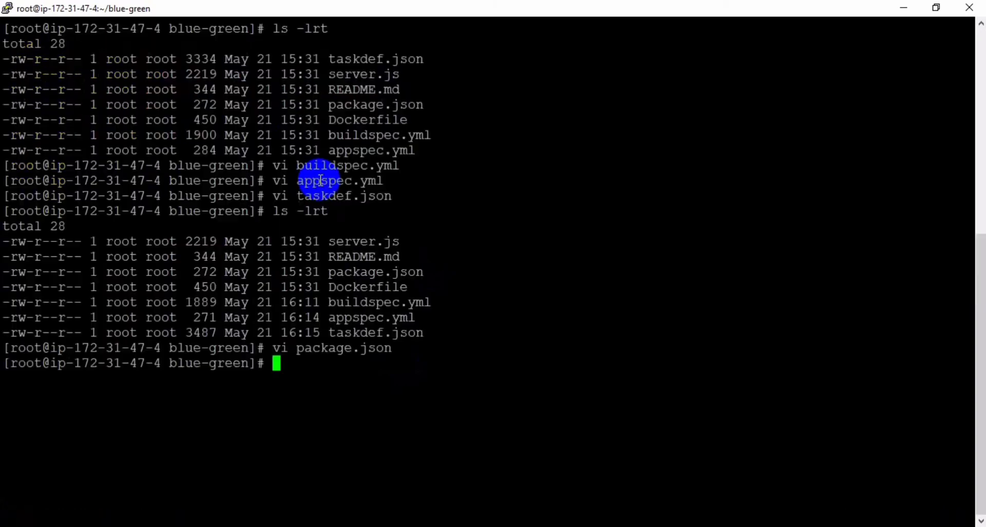
Step: View server.js in vi, highlight the greeting message line of the root route, and quit without saving
triple_click(362, 241)
click(365, 244)
double_click(365, 243)
key(ctrl+c)
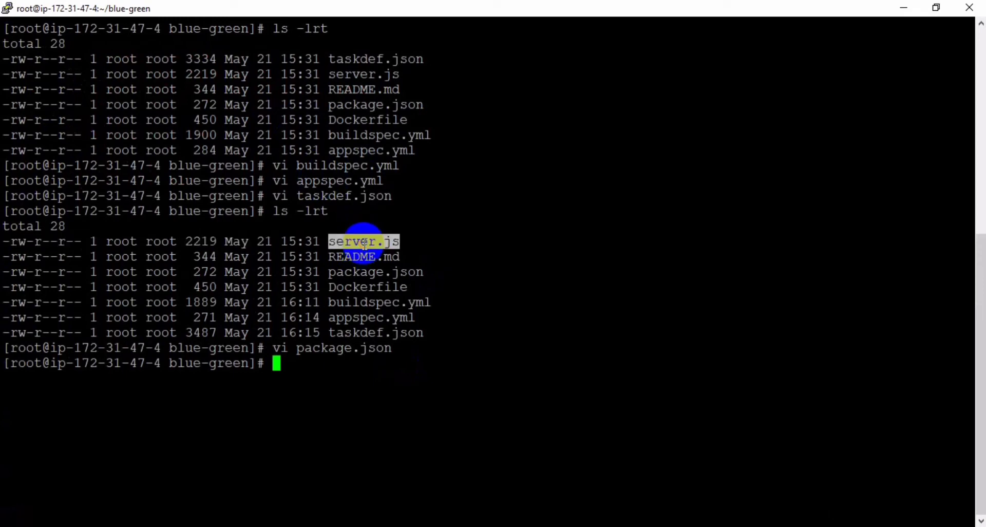
text(vi)
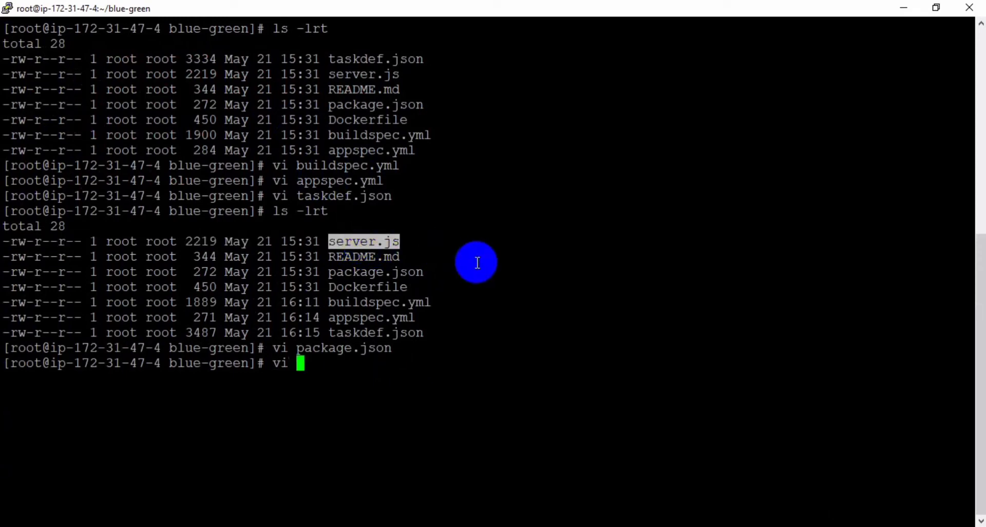
click(478, 264)
right_click(478, 263)
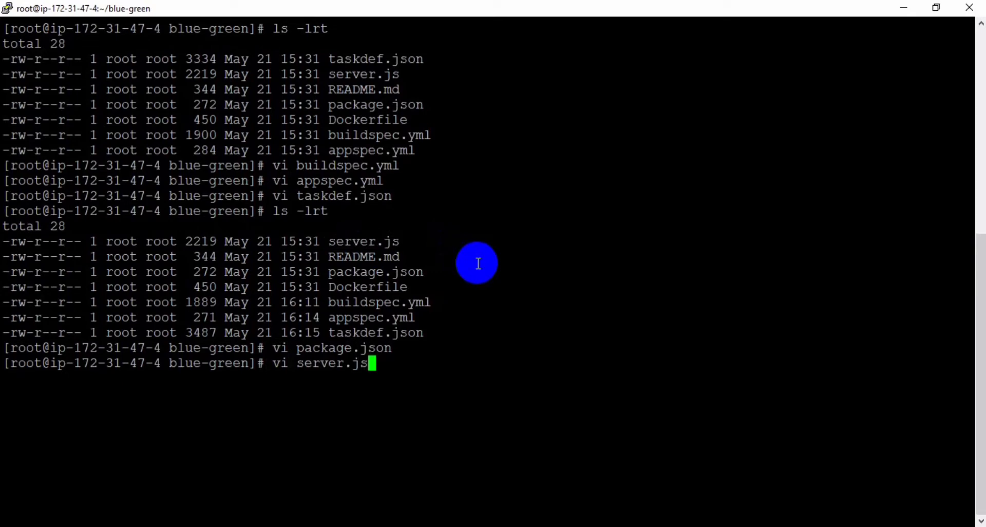
key(Return)
triple_click(463, 348)
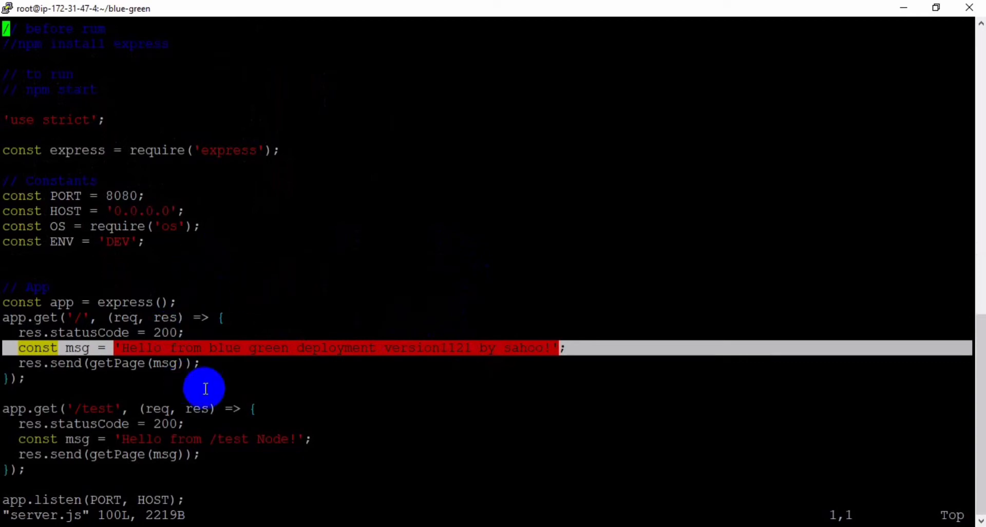
text(:q!)
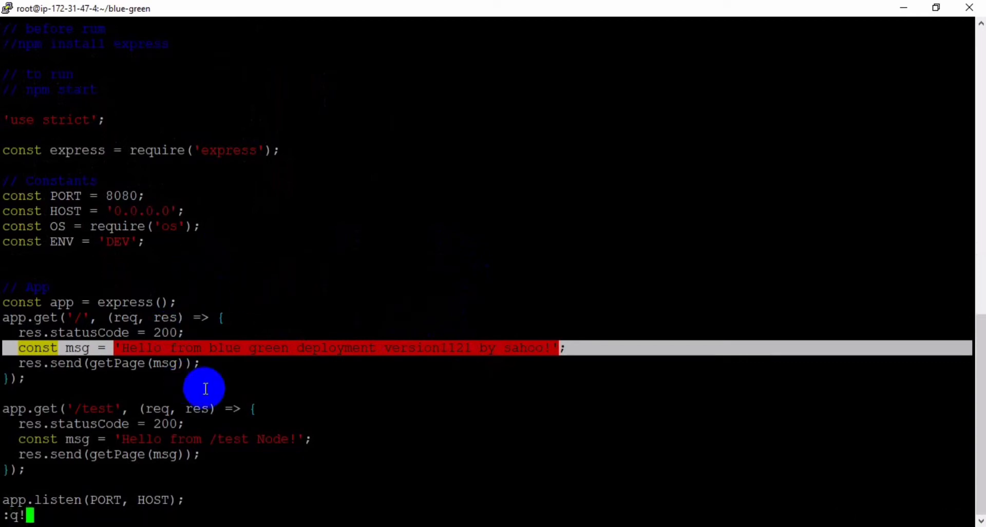
key(Return)
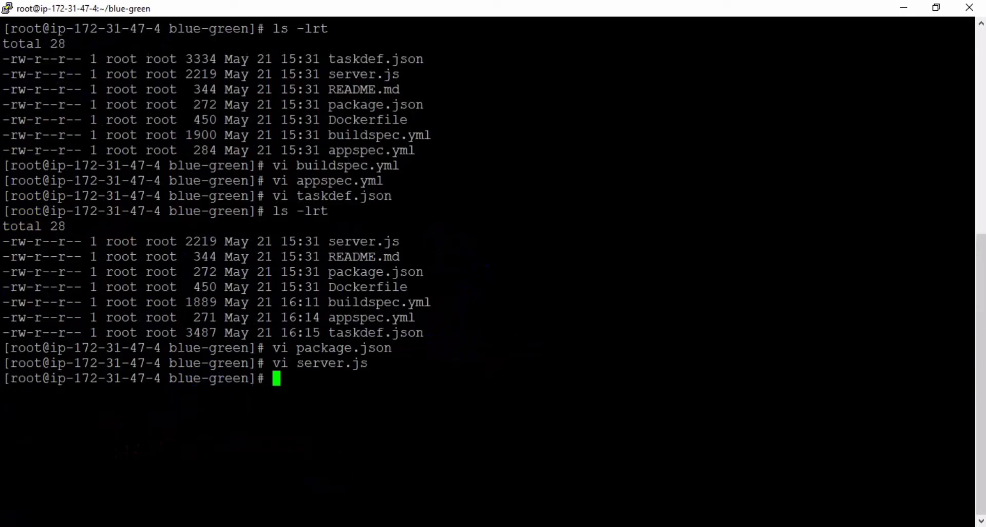
Step: Switch to the AWS console in the browser, open CodeCommit in a new tab and go to the CodeBuild build projects
key(alt+Tab)
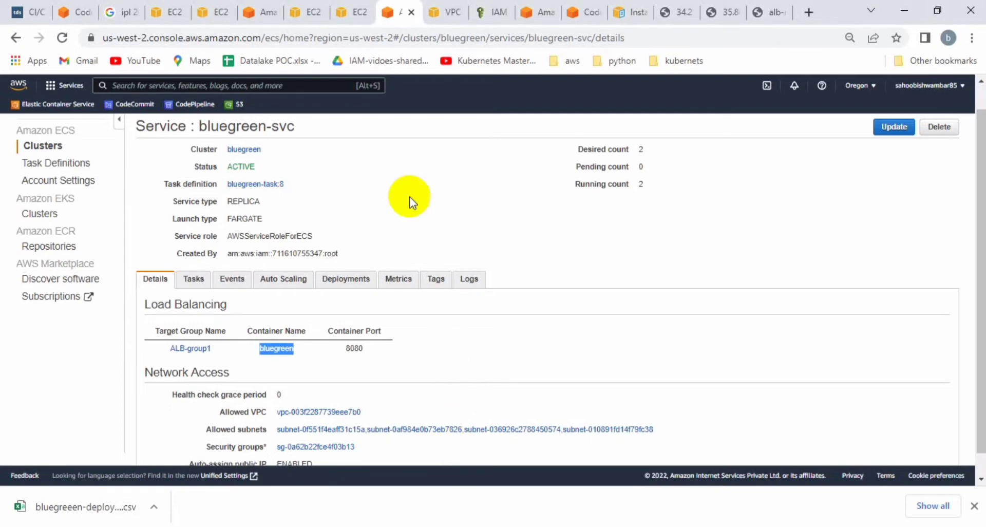
click(274, 88)
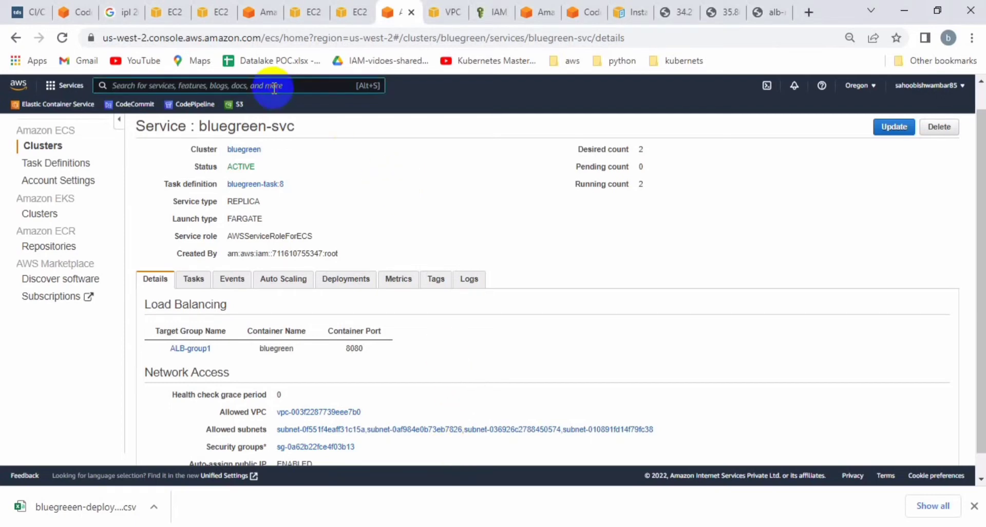
text(code)
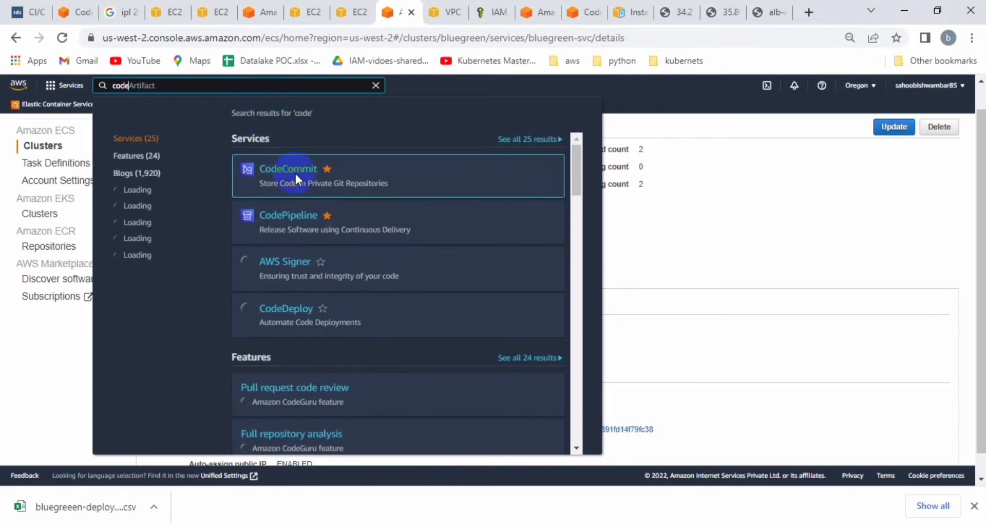
right_click(298, 170)
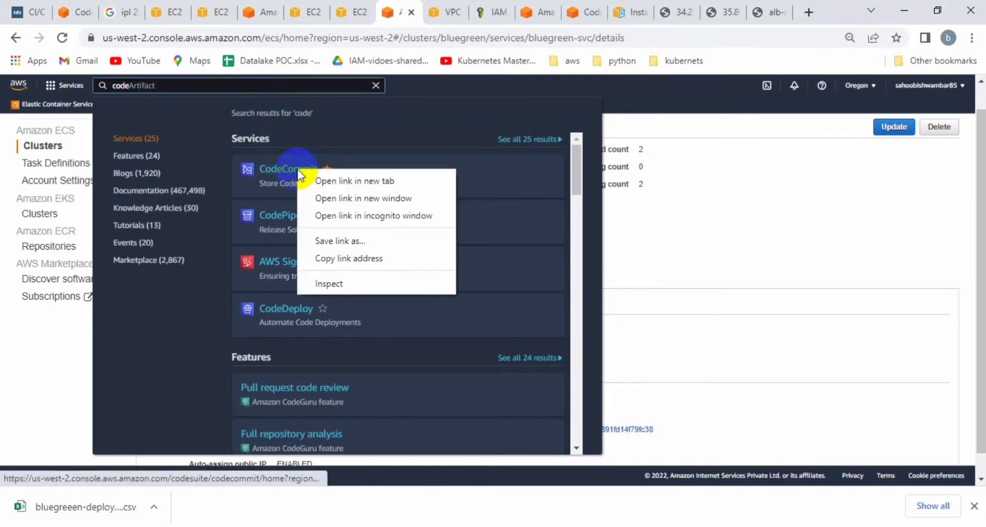
click(325, 182)
click(433, 11)
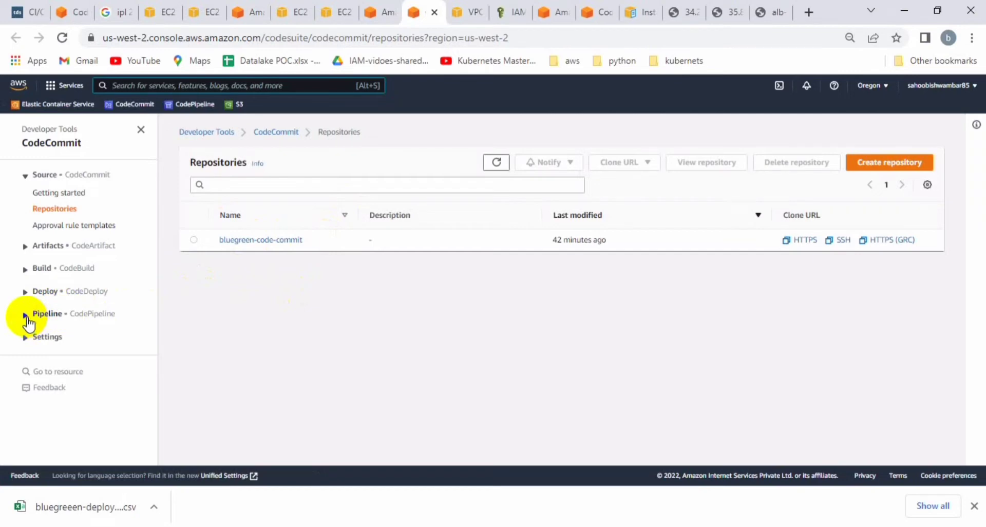
click(27, 268)
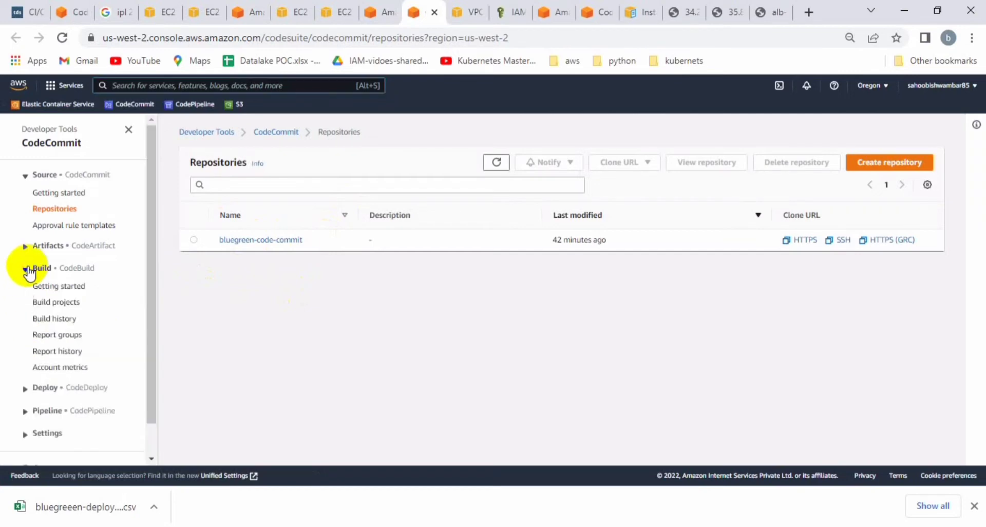
click(76, 308)
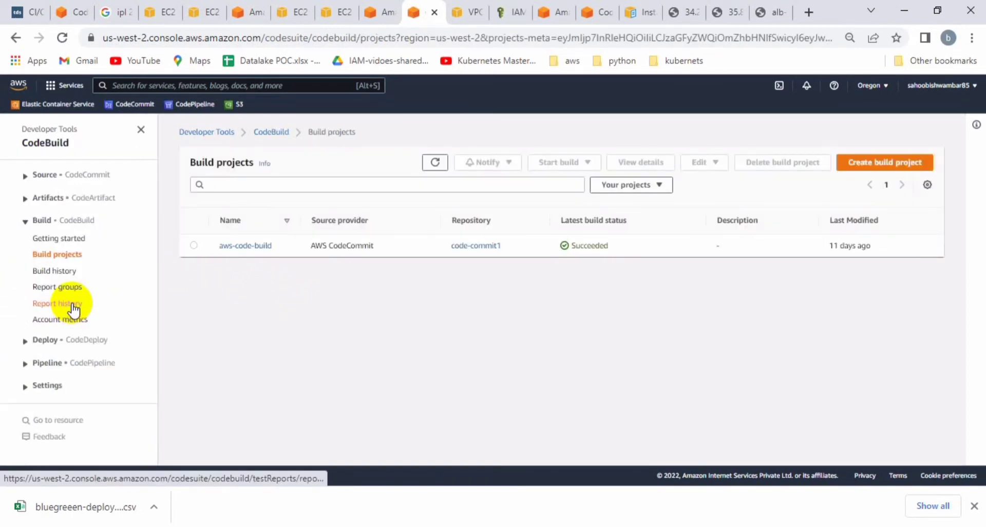
Step: Delete the existing aws-code-build build project, confirming with "delete"
click(195, 246)
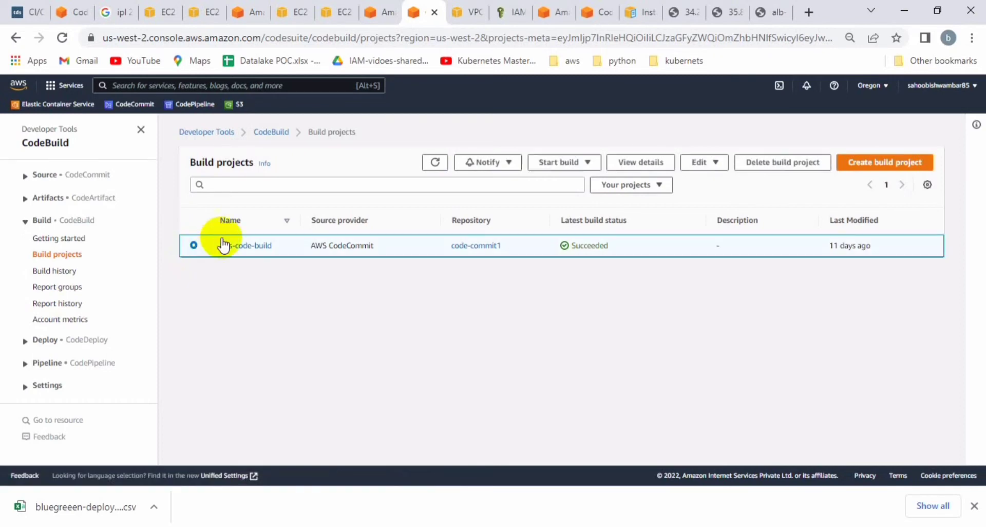
click(775, 156)
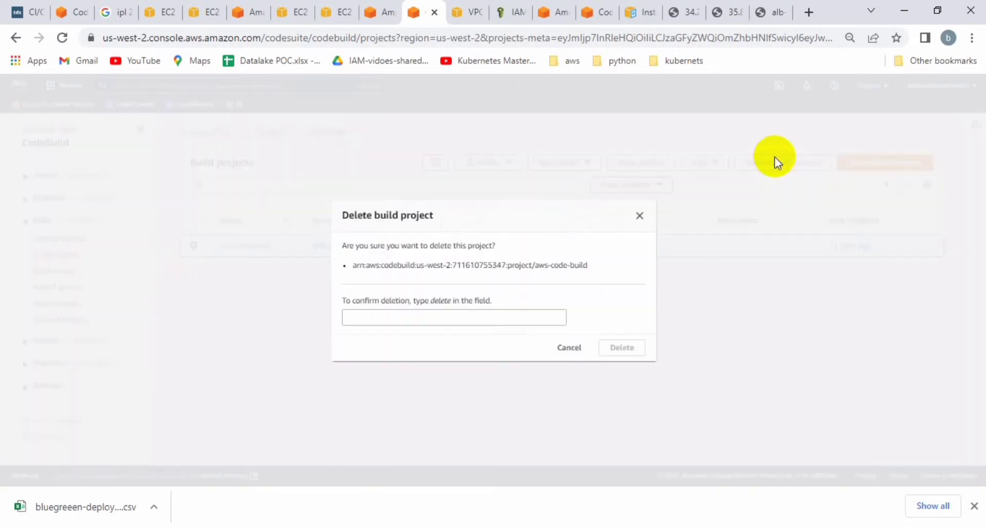
click(517, 323)
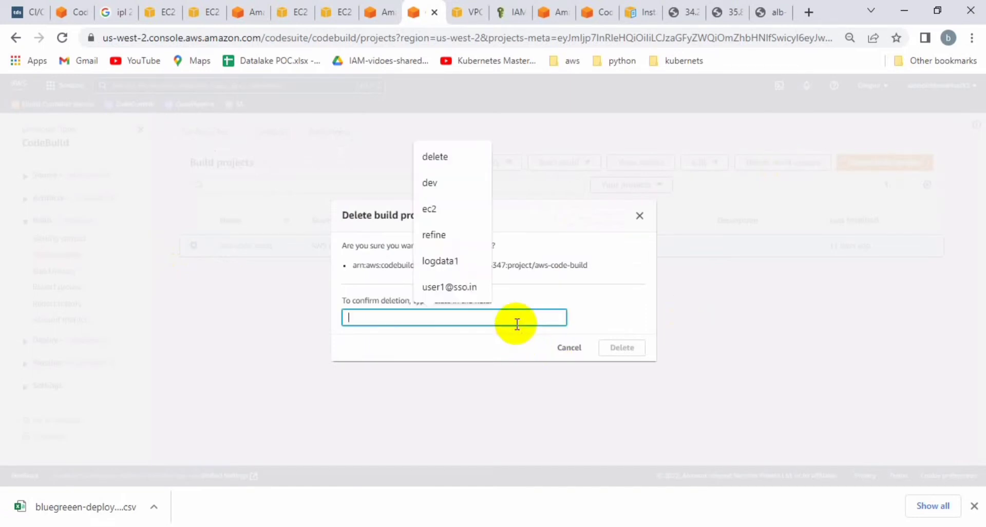
text(deleye)
key(BackSpace)
text(te)
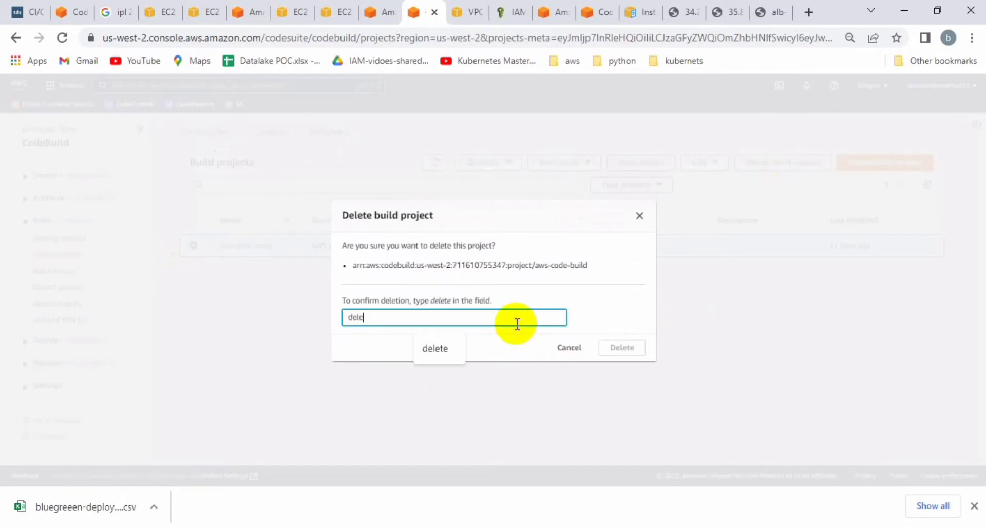
key(Return)
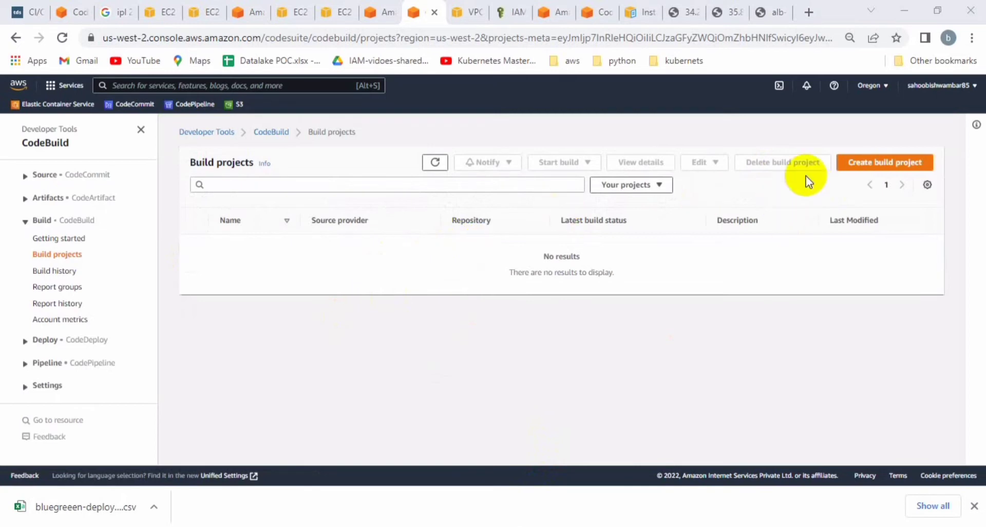
Step: Start a new CodeBuild build project and name it bluegreen-build
click(867, 165)
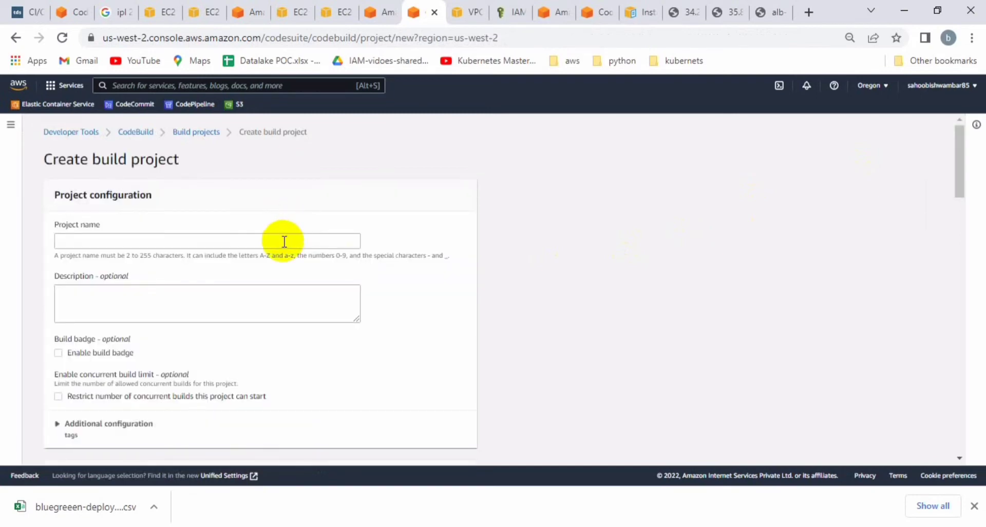
click(275, 245)
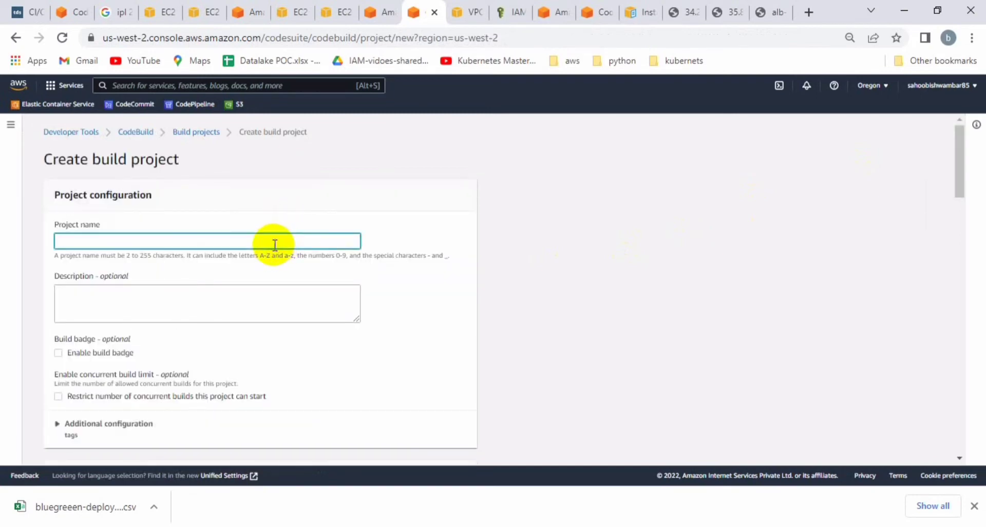
text(blue)
text(green-build)
click(405, 313)
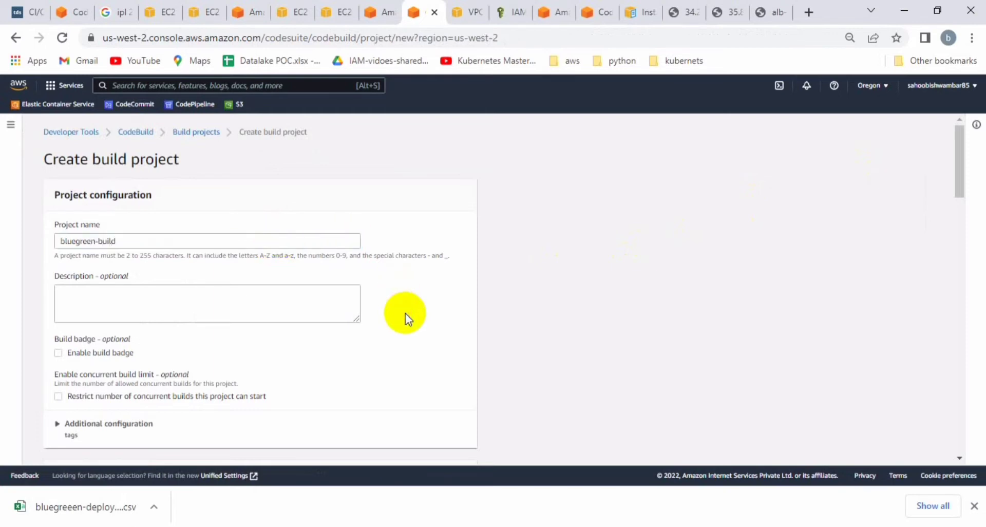
Step: Set the project's source to the CodeCommit repository bluegreen-code-commit with the master branch
scroll(405, 313, down, 3)
scroll(406, 313, down, 4)
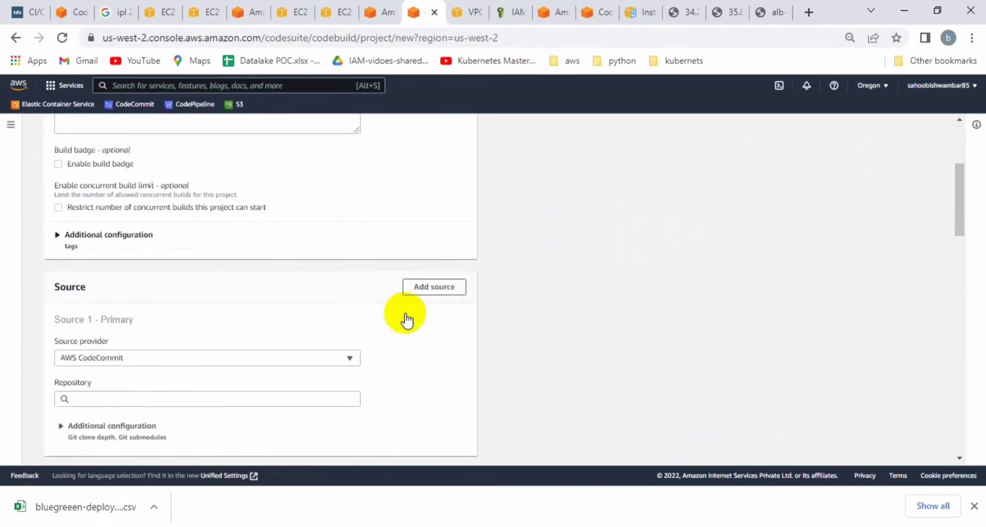
click(331, 259)
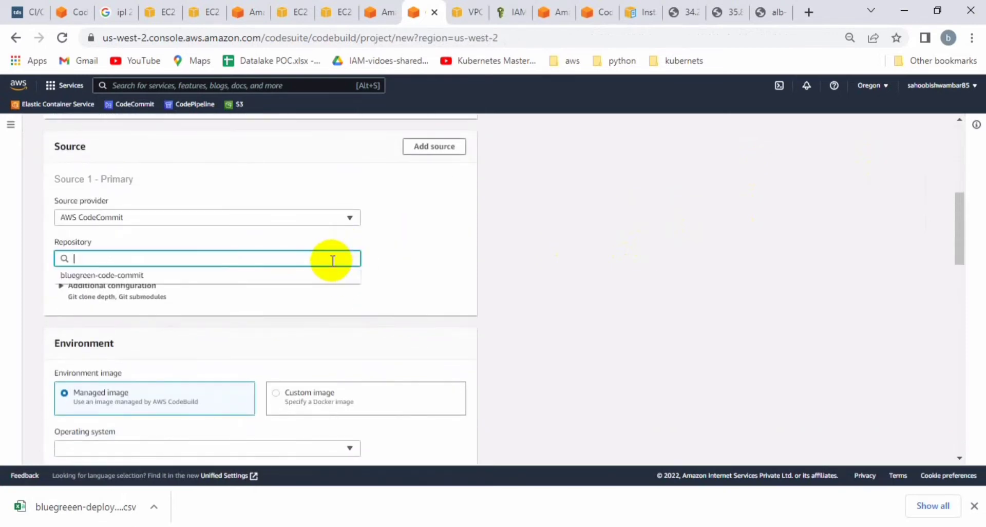
click(298, 277)
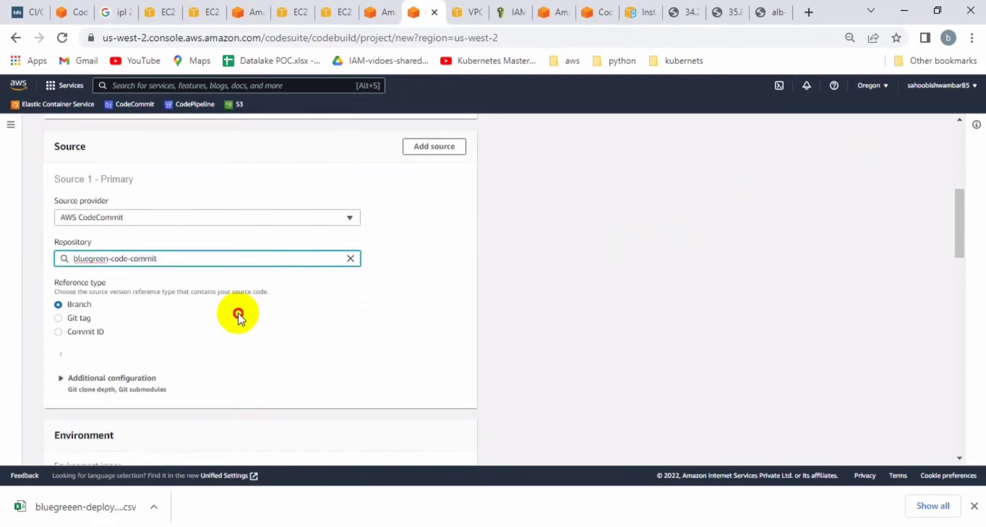
scroll(228, 321, down, 1)
click(218, 327)
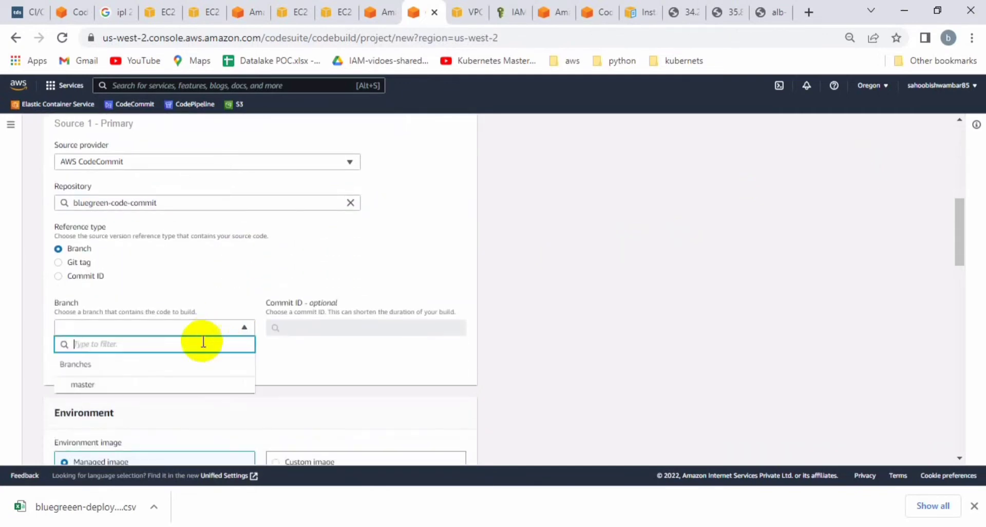
click(167, 393)
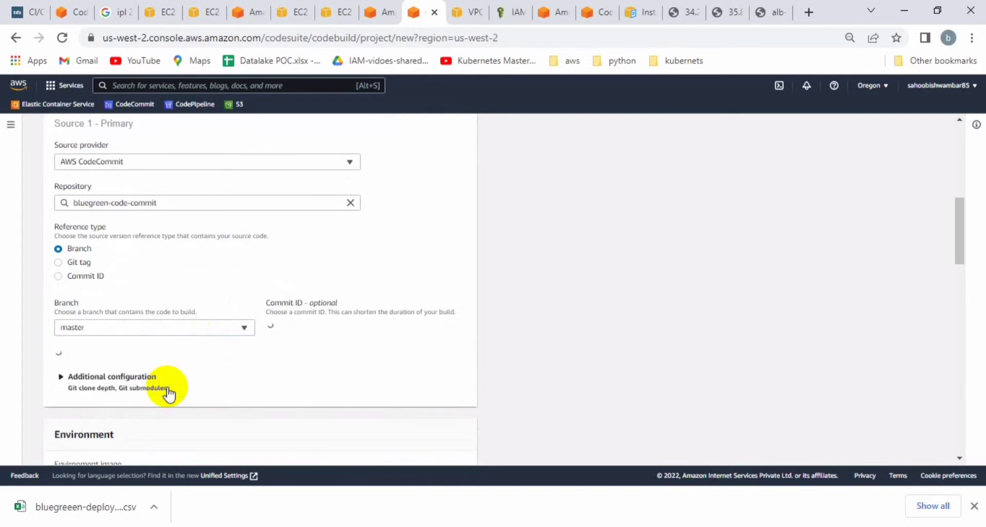
Step: Set the build environment's operating system to Ubuntu and its runtime to Standard
scroll(408, 358, down, 3)
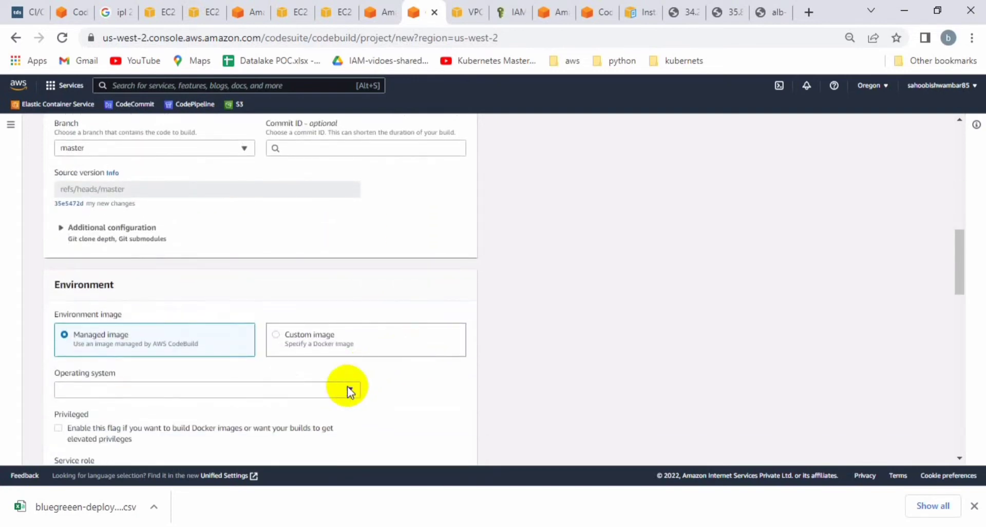
click(348, 388)
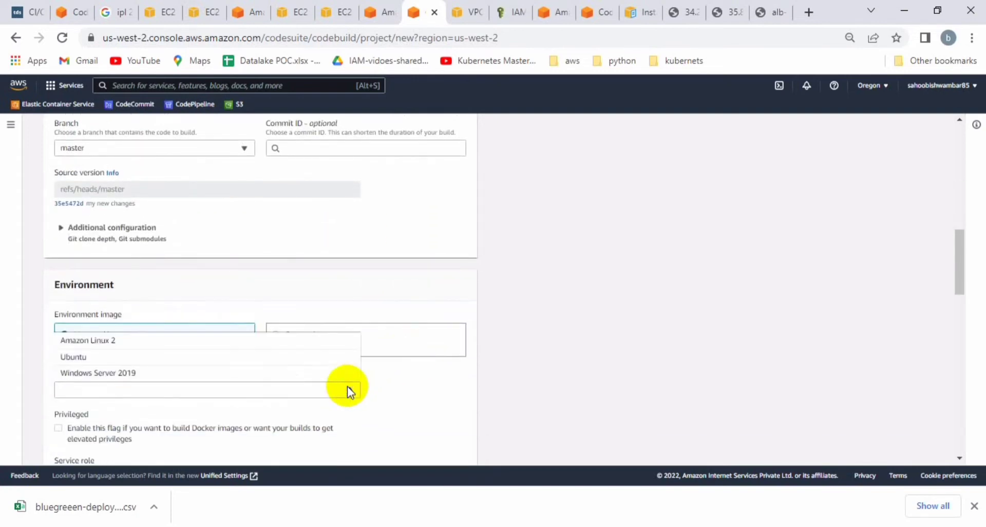
click(253, 357)
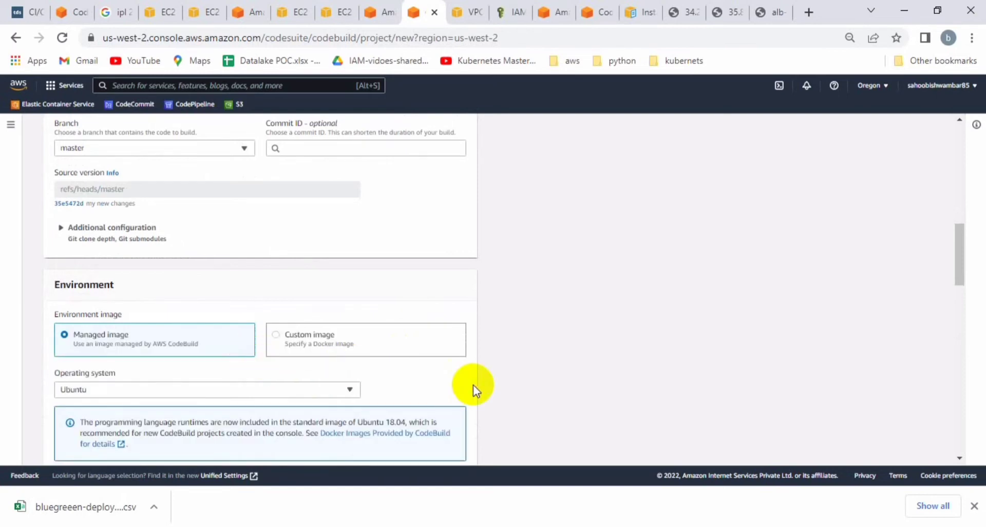
scroll(473, 385, down, 3)
click(321, 344)
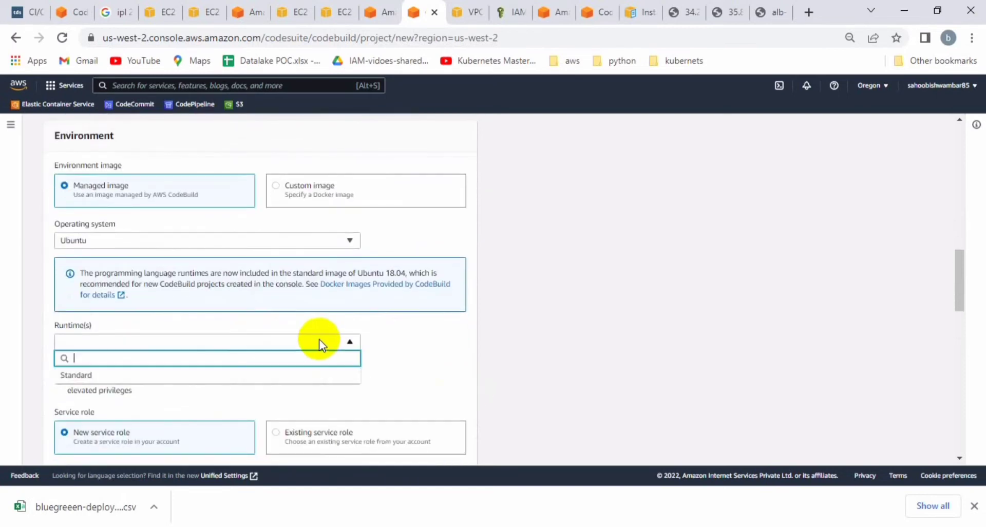
click(276, 379)
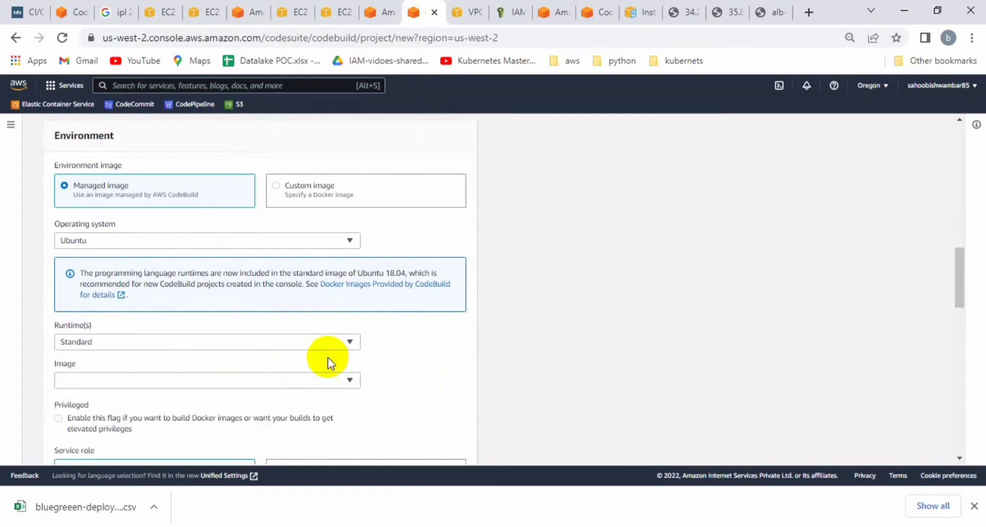
Step: Set the build image to aws/codebuild/standard:5.0 and enable the privileged flag for building Docker images
click(352, 373)
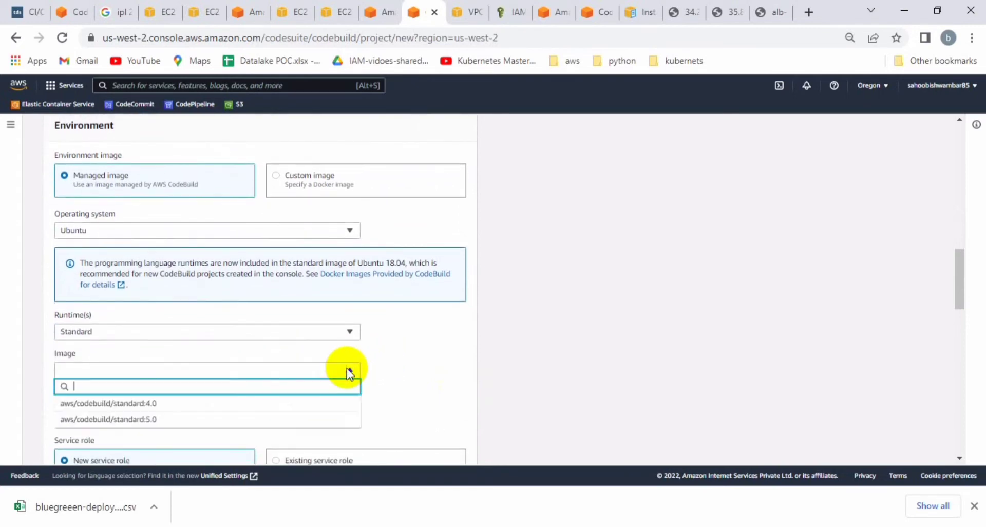
click(286, 421)
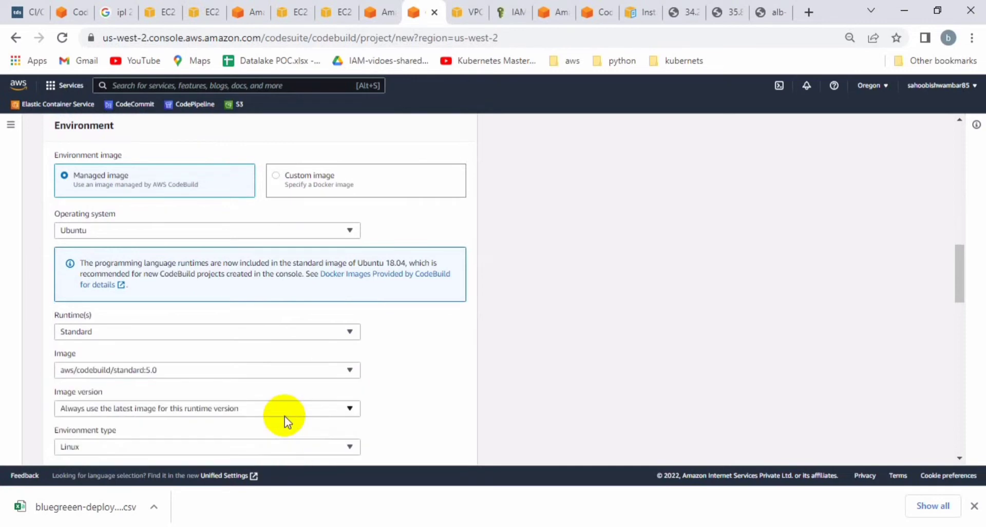
scroll(446, 396, down, 4)
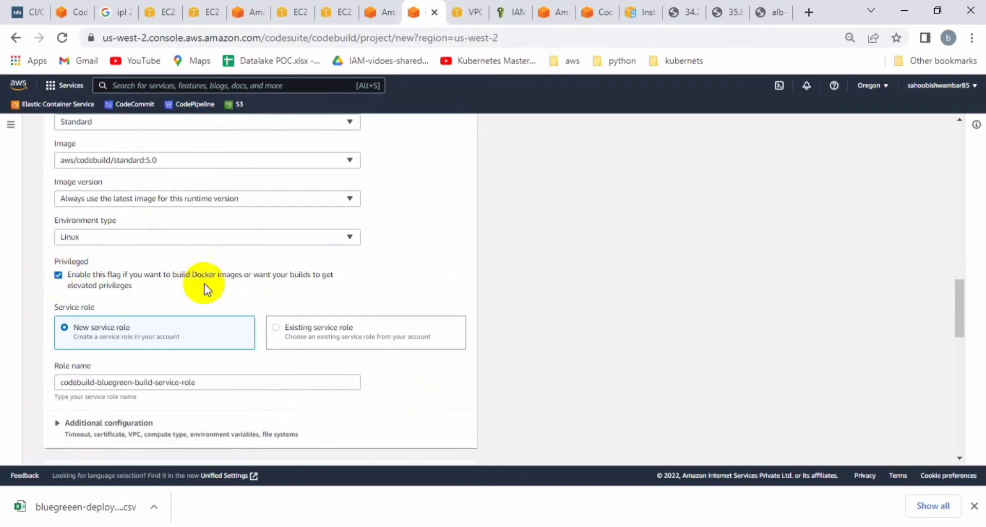
triple_click(214, 272)
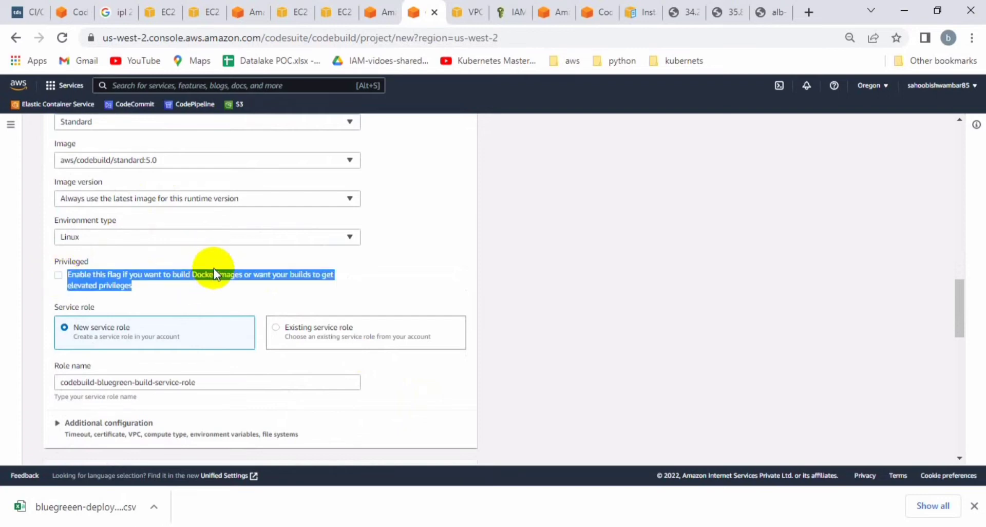
click(426, 275)
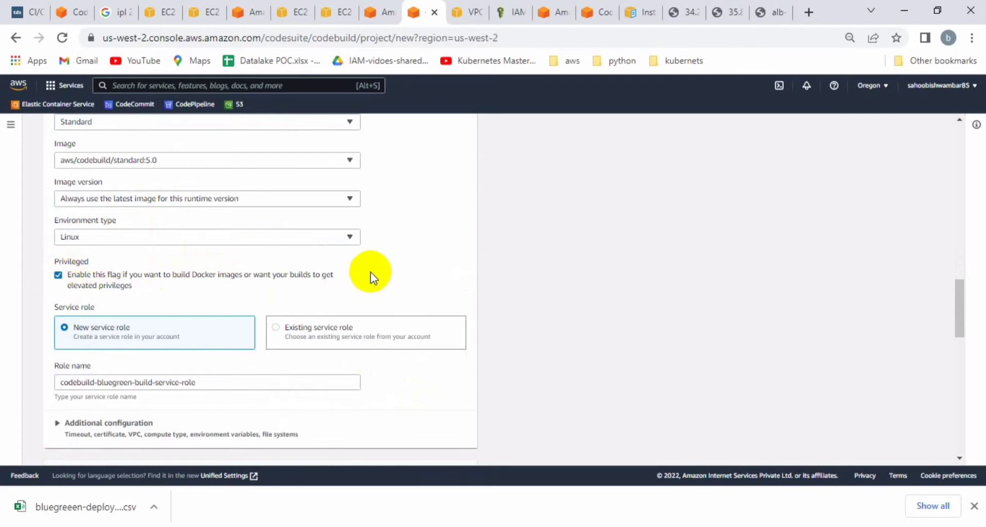
Step: Assign the existing service role bluegreen-codebuild-demo1 to the build project
scroll(371, 272, down, 1)
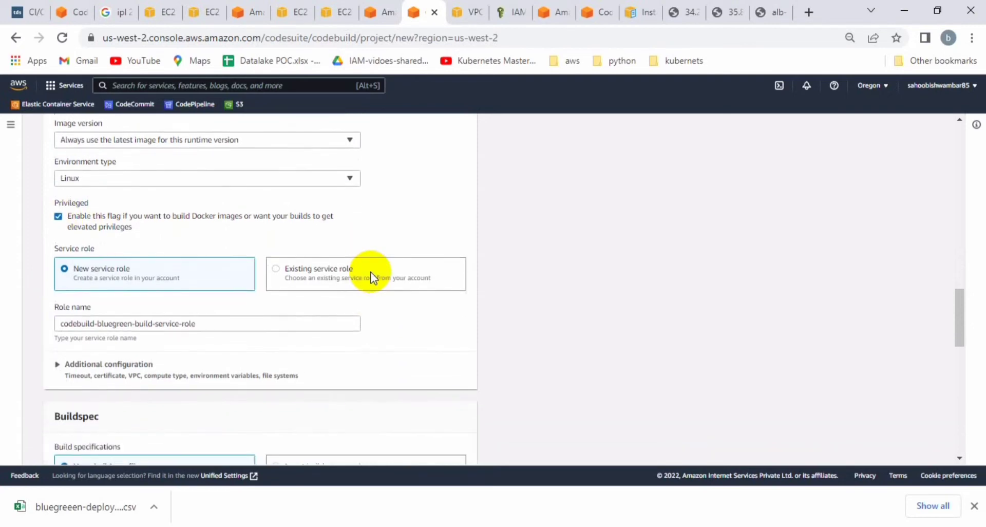
click(279, 272)
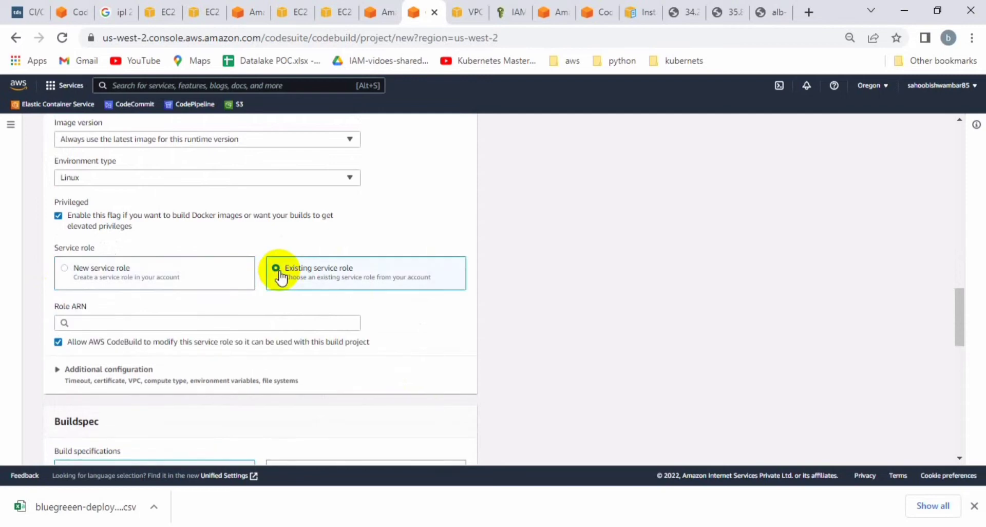
click(258, 324)
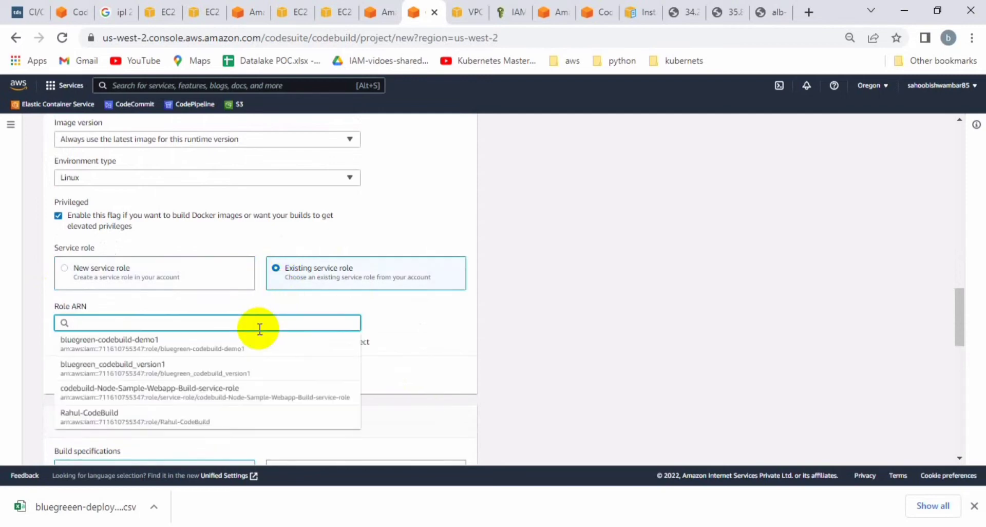
click(209, 340)
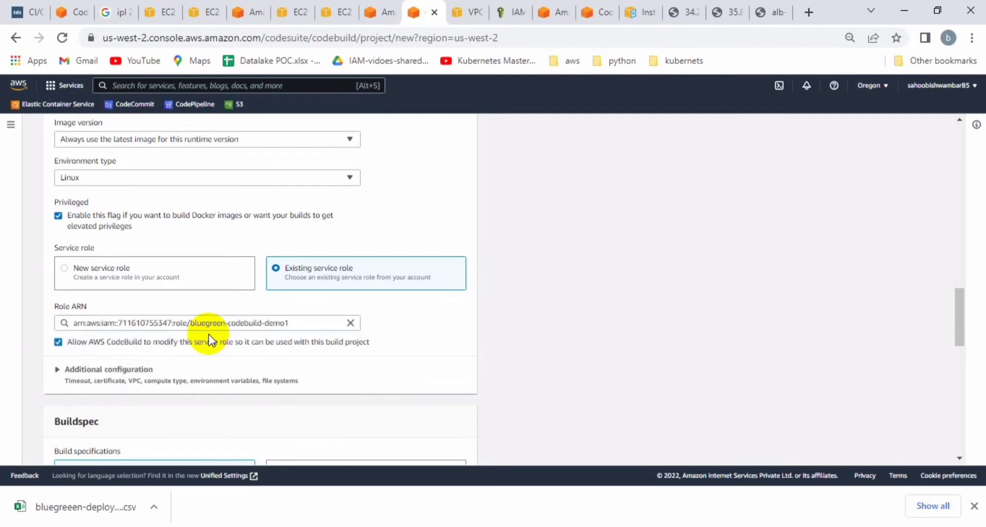
Step: Review the environment's additional configuration, including timeouts, certificate, VPC, compute size and environment variables
click(399, 389)
scroll(400, 395, down, 1)
scroll(400, 394, down, 3)
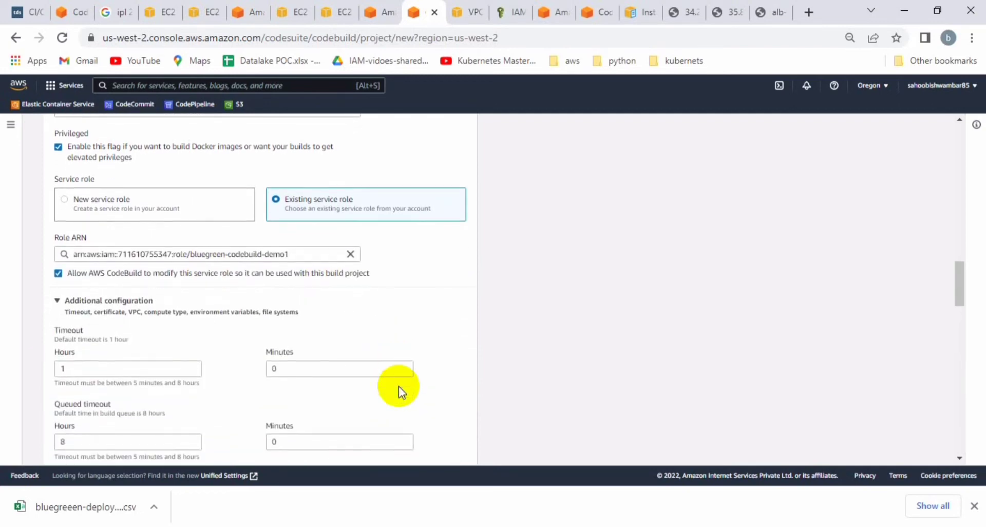
scroll(399, 386, down, 1)
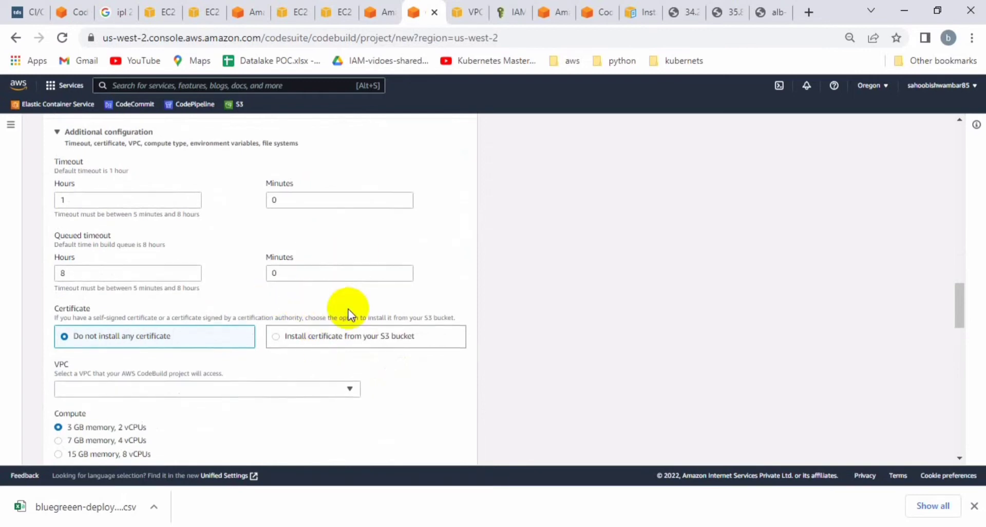
scroll(306, 331, down, 2)
scroll(351, 331, down, 3)
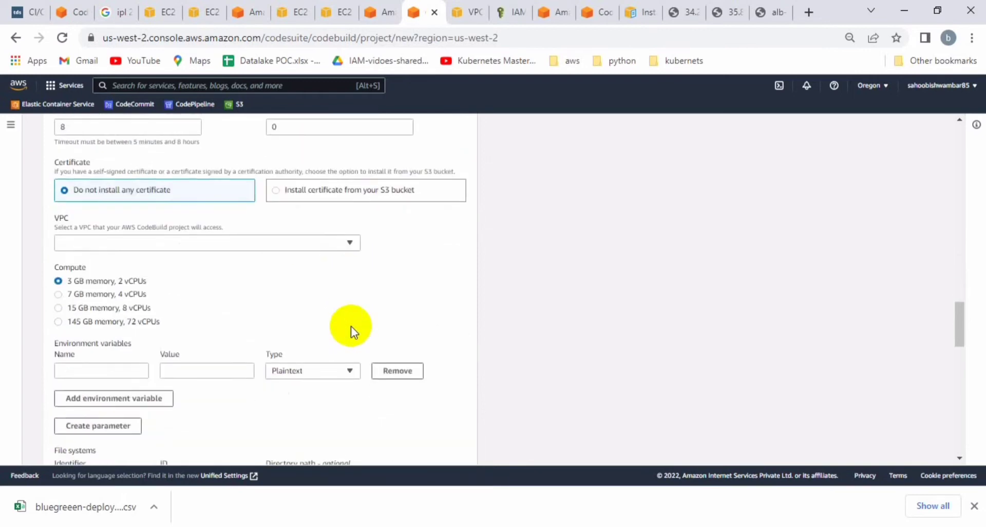
scroll(351, 327, down, 6)
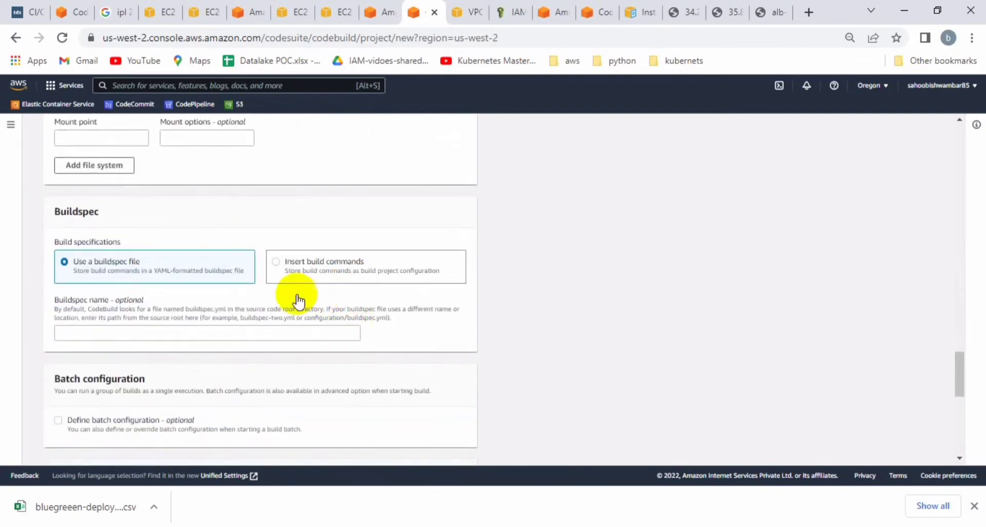
Step: Keep the default buildspec file, No artifacts and CloudWatch logs settings, and create the build project
click(234, 333)
click(337, 209)
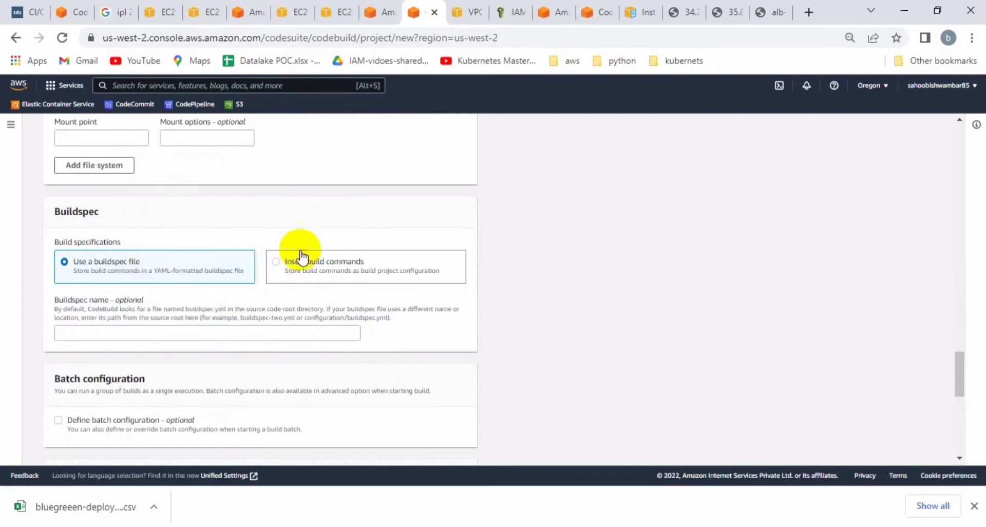
scroll(226, 331, down, 2)
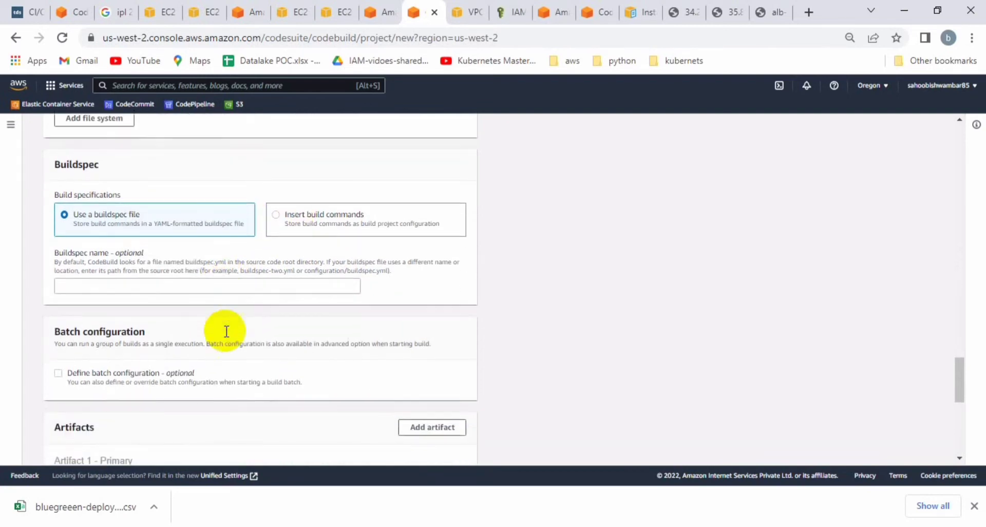
scroll(301, 341, down, 5)
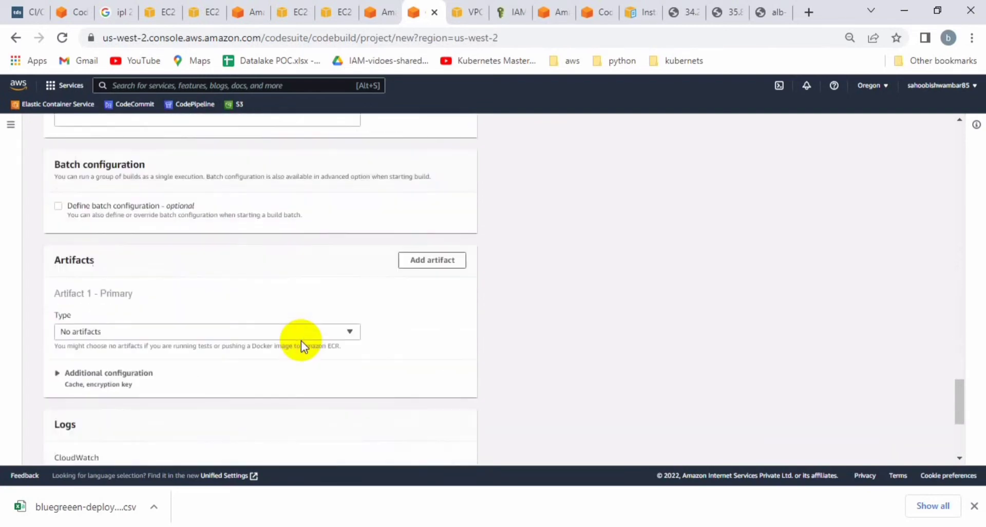
click(337, 156)
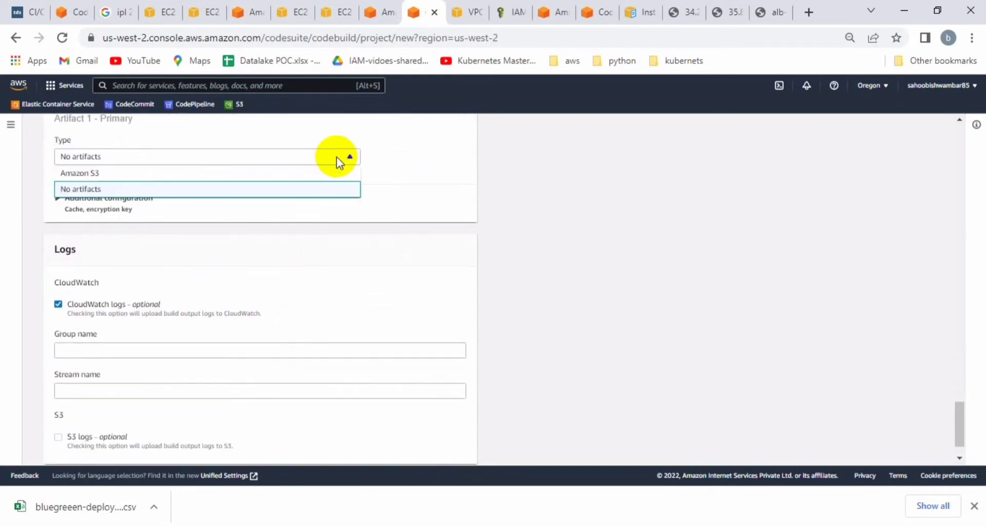
click(437, 171)
scroll(436, 171, up, 1)
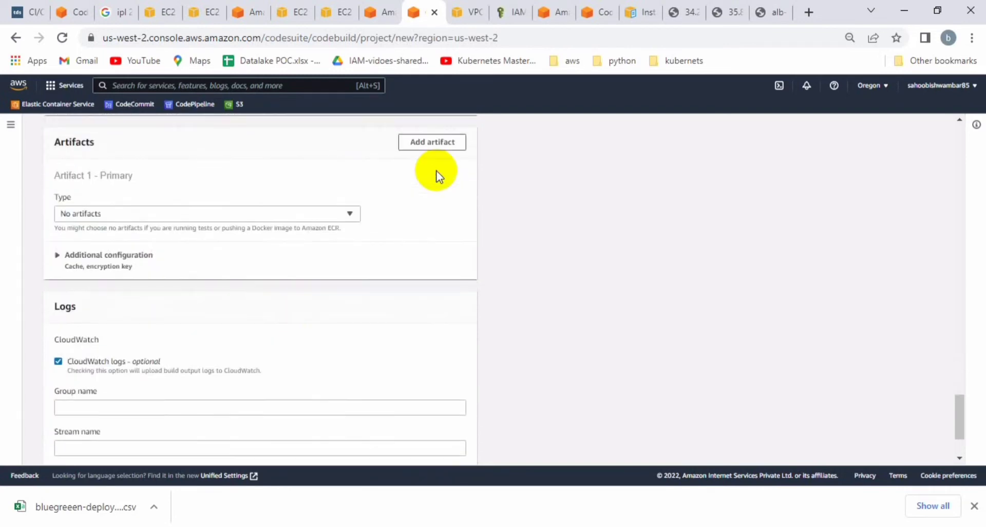
scroll(436, 171, down, 1)
scroll(436, 171, up, 1)
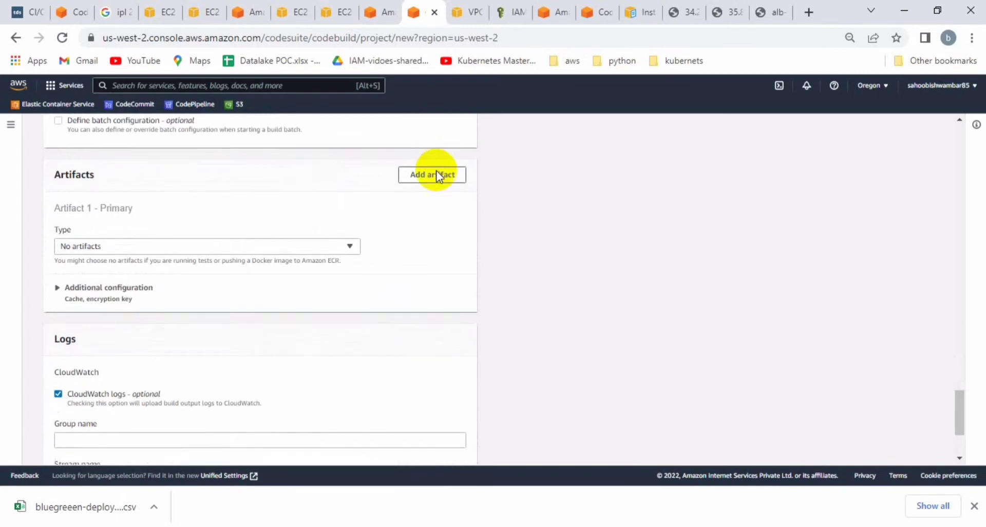
scroll(436, 171, down, 1)
scroll(330, 349, down, 2)
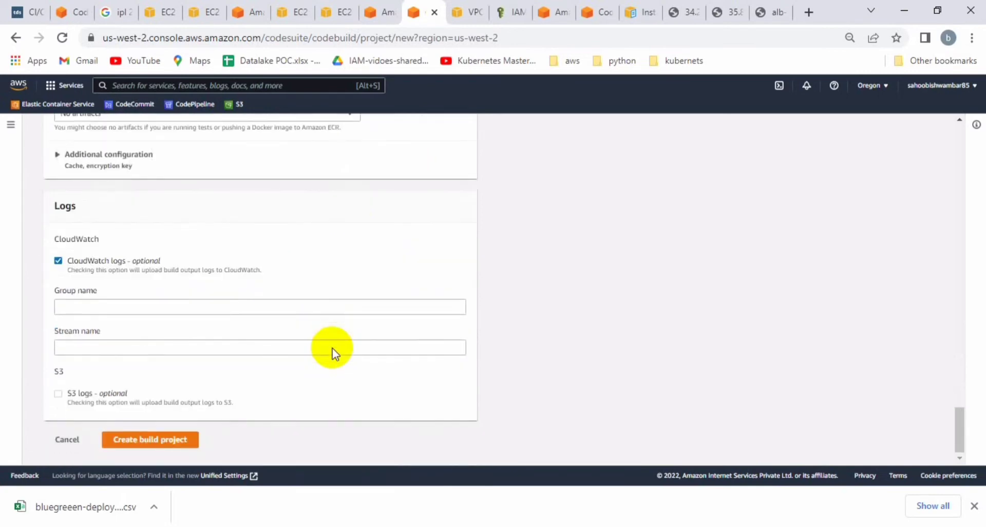
click(187, 442)
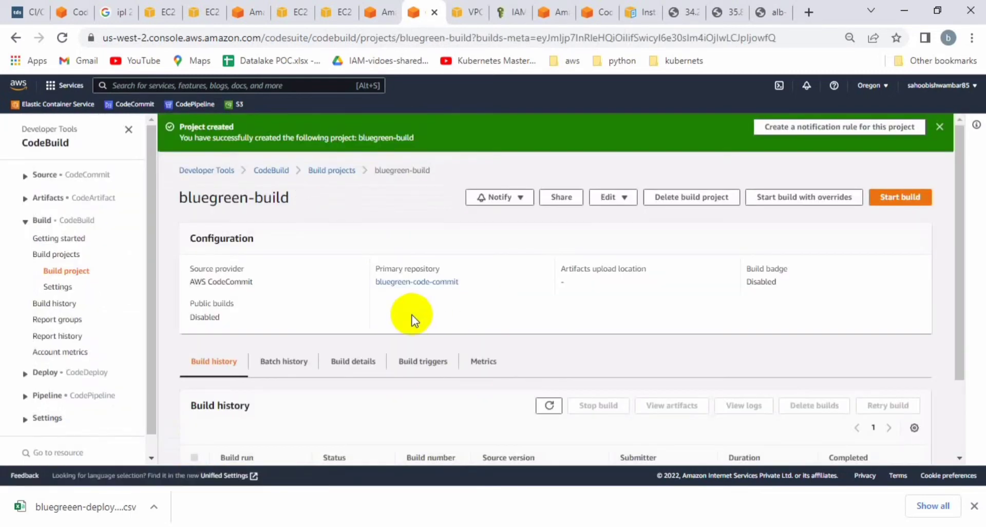
Step: Check the bluegreen-build project's configuration, and view the list of CodeDeploy applications
scroll(411, 319, down, 1)
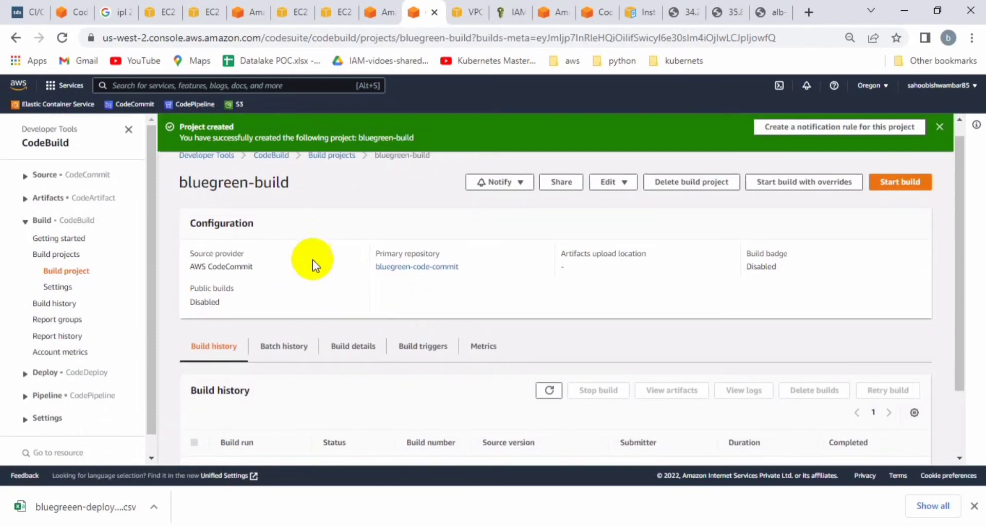
scroll(341, 246, down, 1)
scroll(340, 246, down, 1)
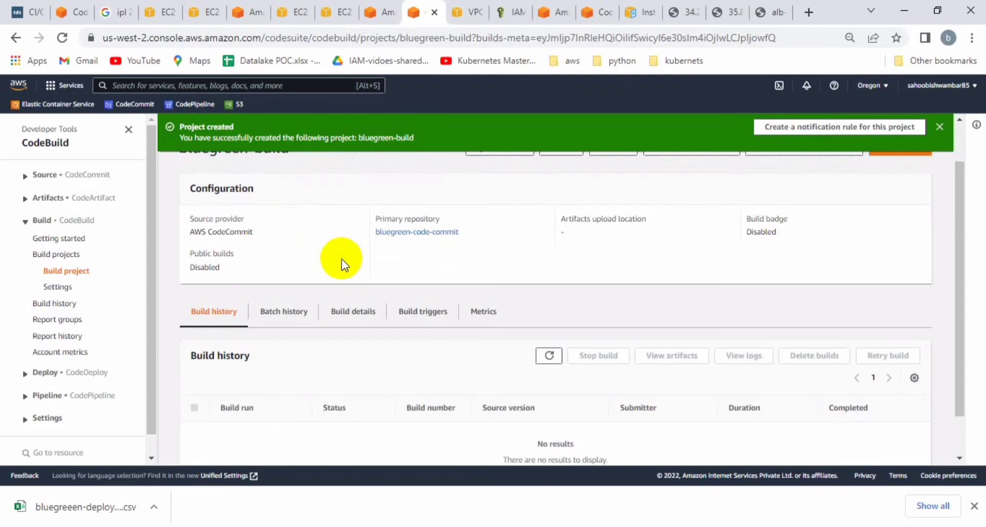
scroll(341, 259, up, 2)
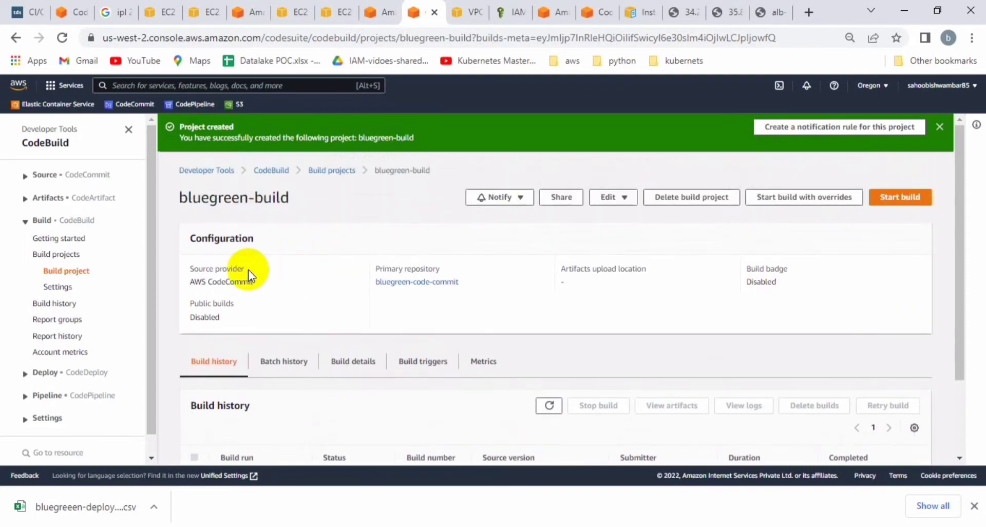
click(27, 226)
click(27, 226)
click(27, 226)
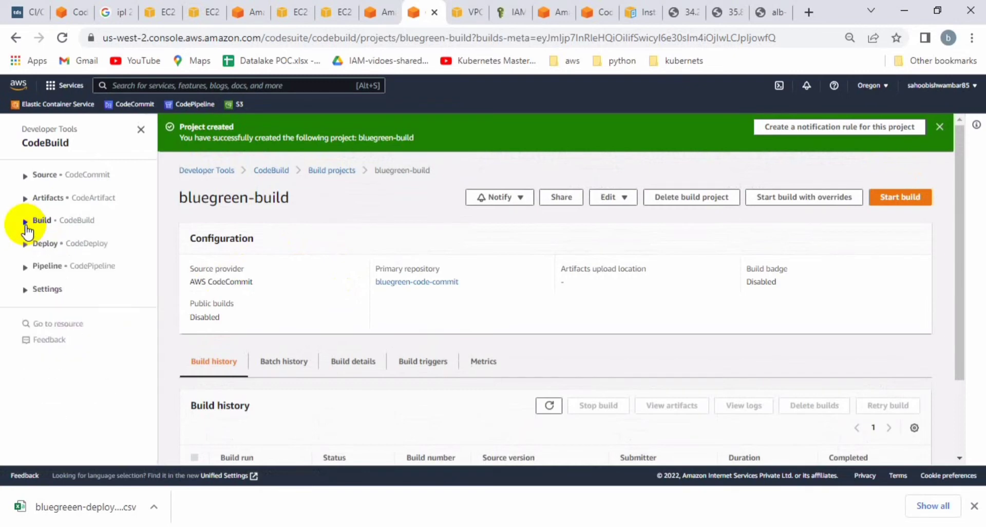
click(61, 245)
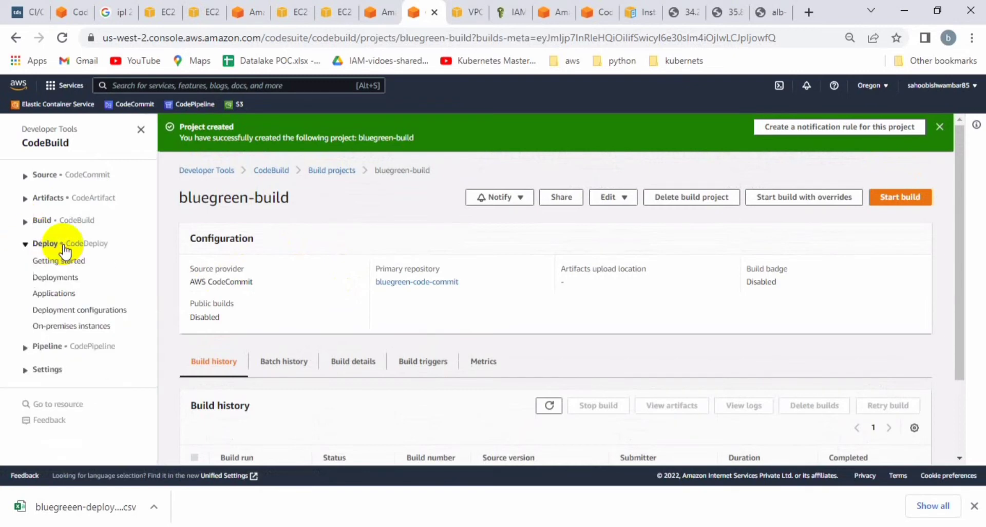
click(65, 296)
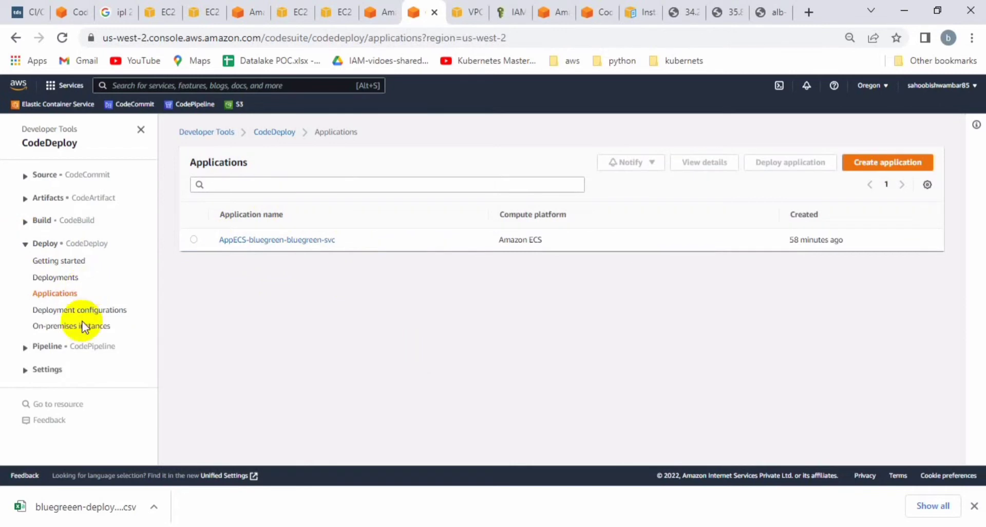
Step: Start a new pipeline in CodePipeline named bluegreen-pipeline, keeping the new service role option
click(26, 354)
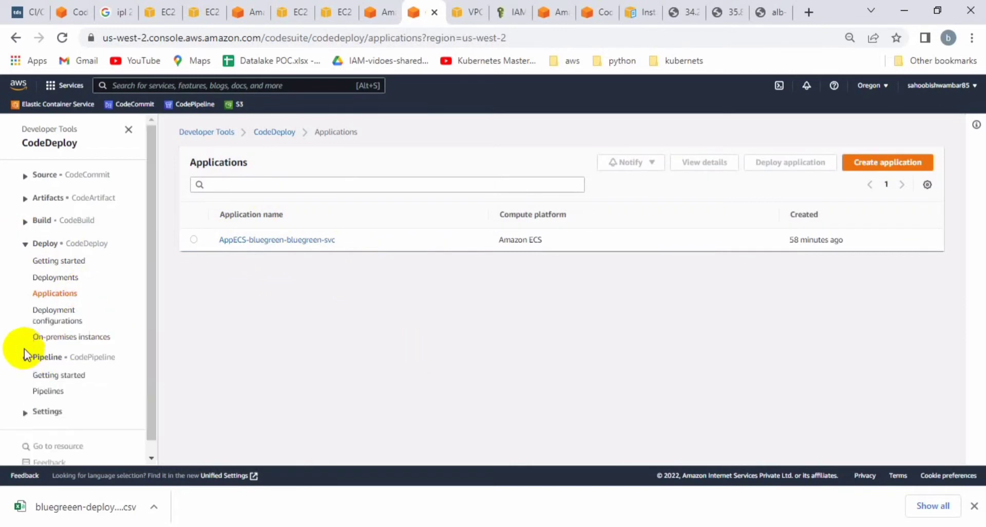
click(54, 357)
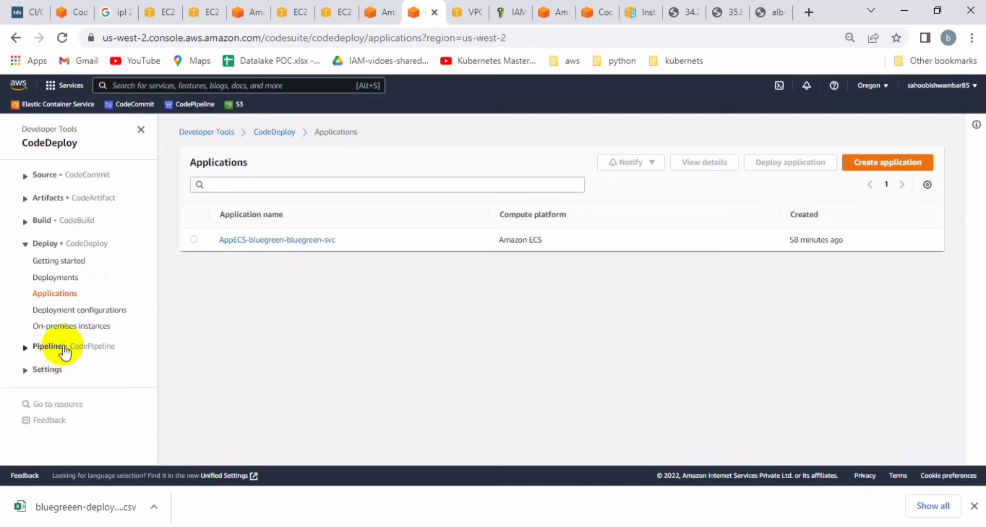
click(64, 350)
click(70, 381)
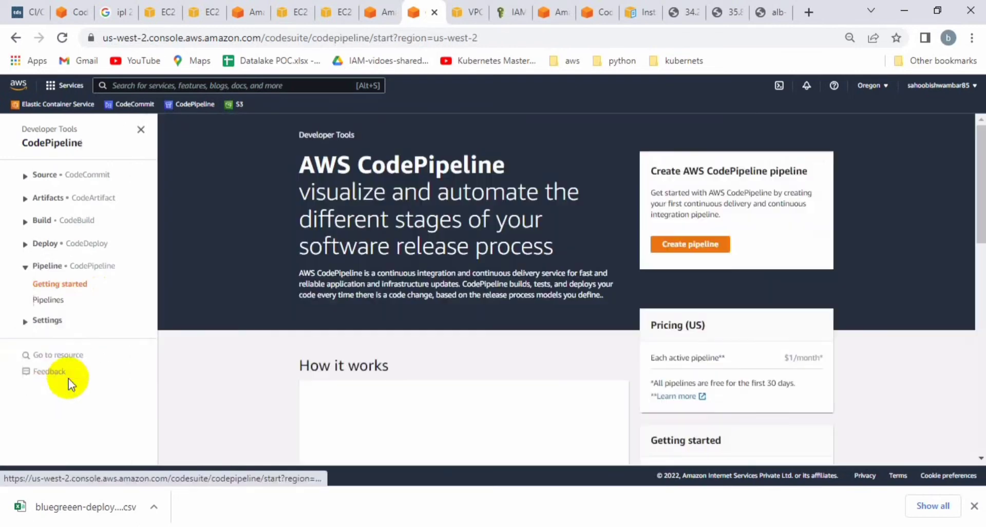
click(692, 243)
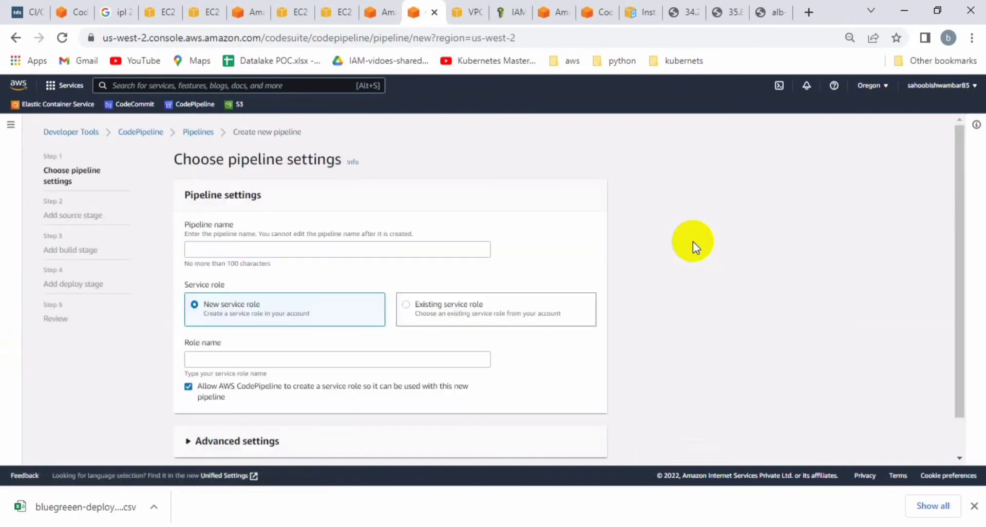
click(380, 250)
text(blue)
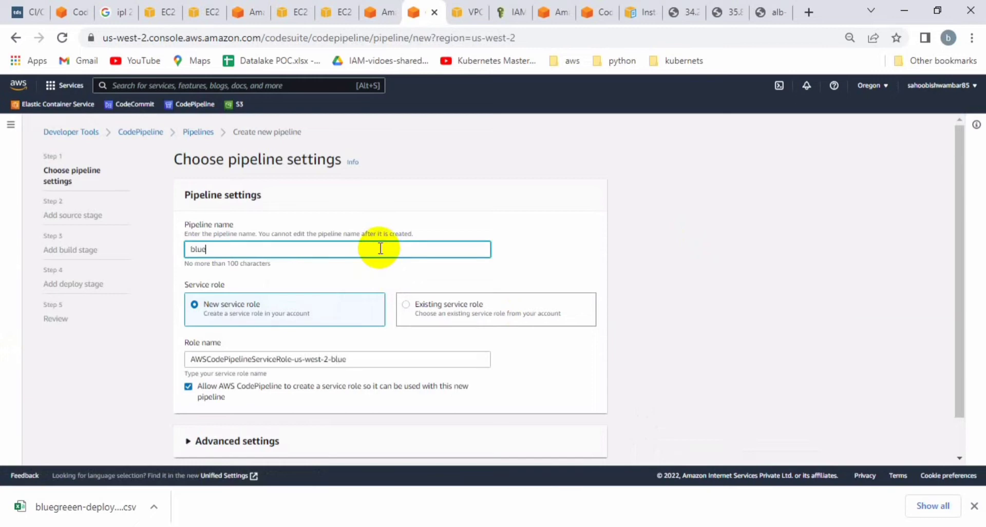
text(green-pipeline)
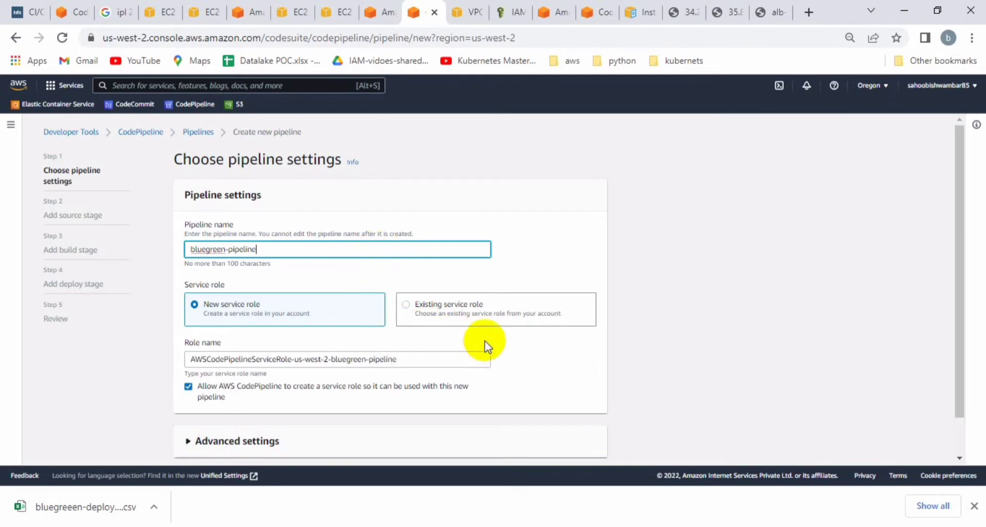
click(429, 338)
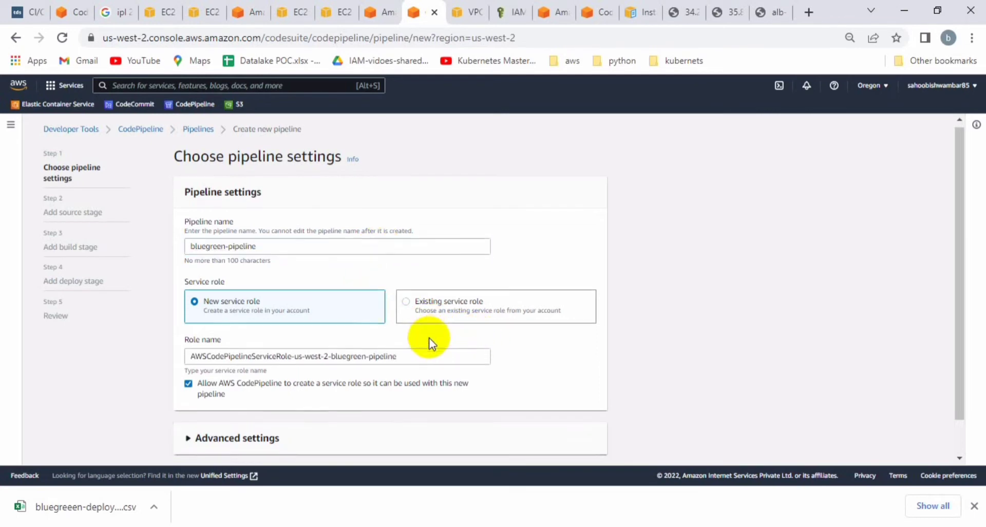
scroll(429, 338, down, 1)
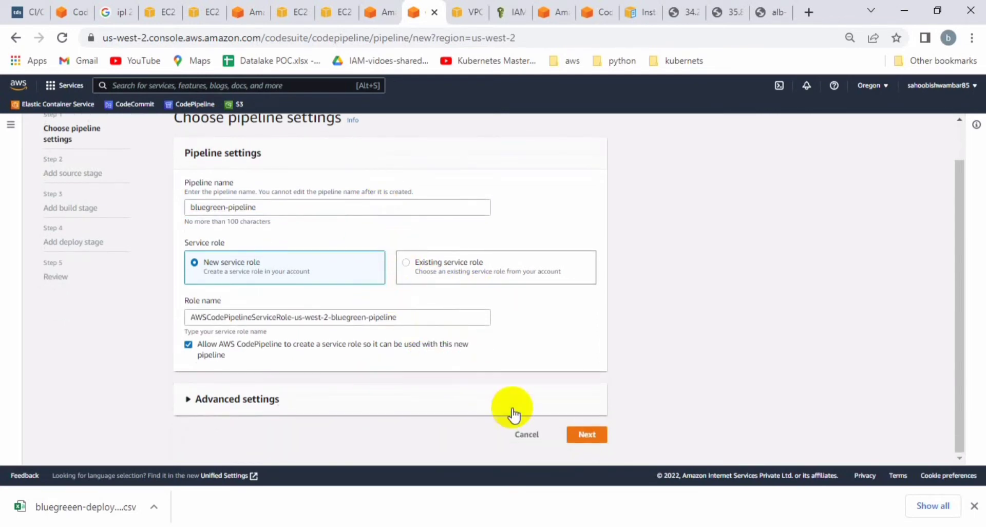
Step: Configure the source stage with AWS CodeCommit, repository bluegreen-code-commit and branch master, keeping the default change detection and artifact format
click(586, 434)
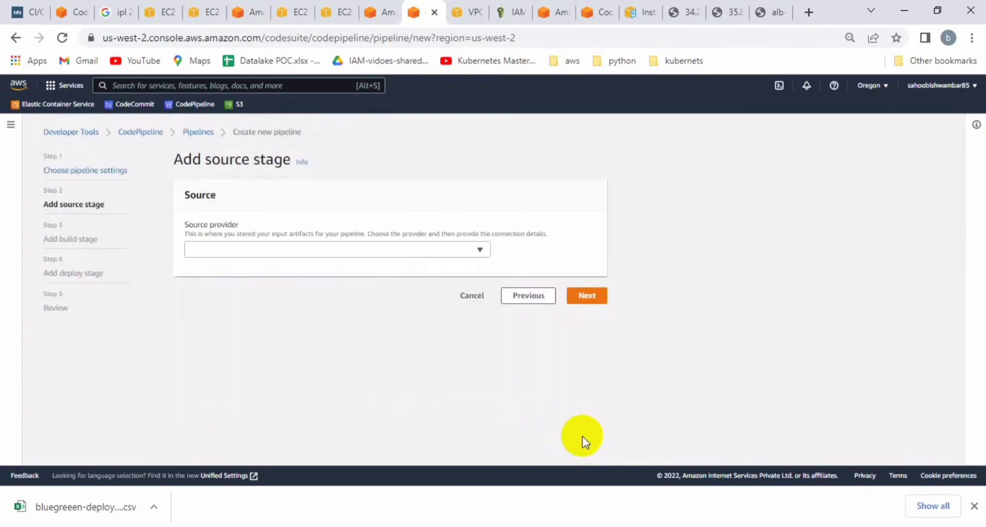
click(412, 249)
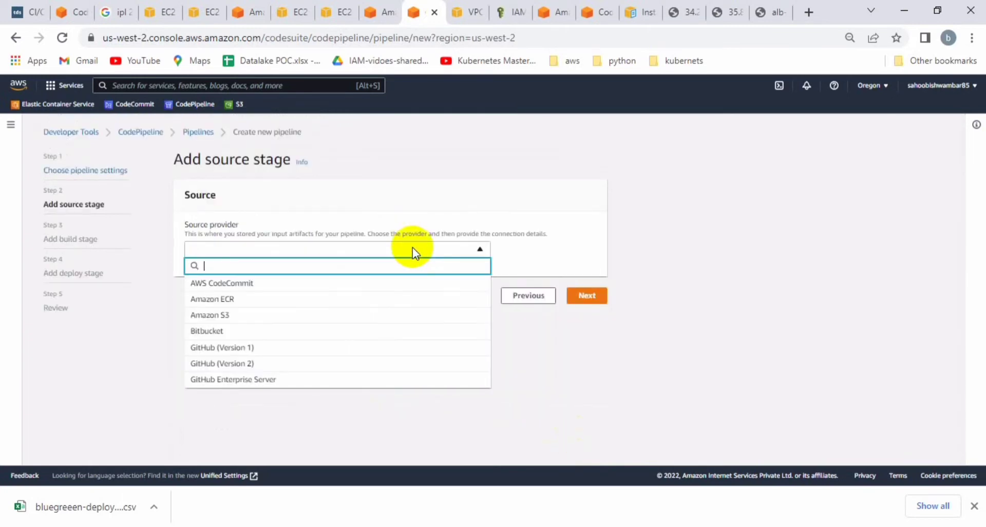
click(343, 284)
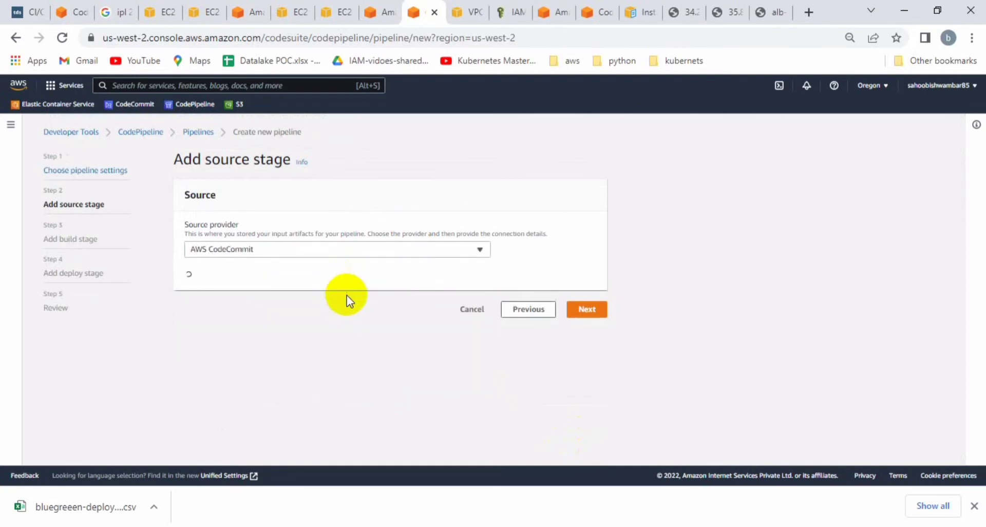
click(347, 296)
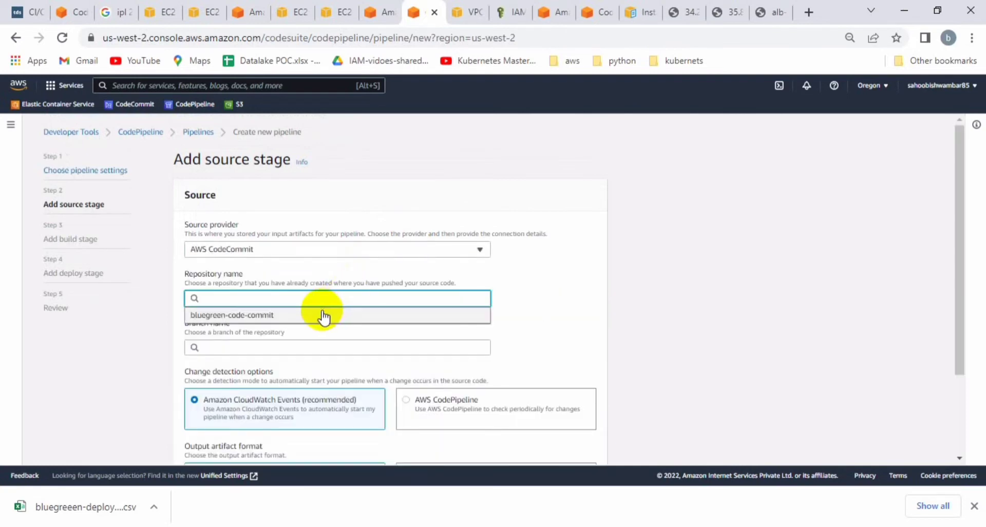
click(323, 315)
click(292, 348)
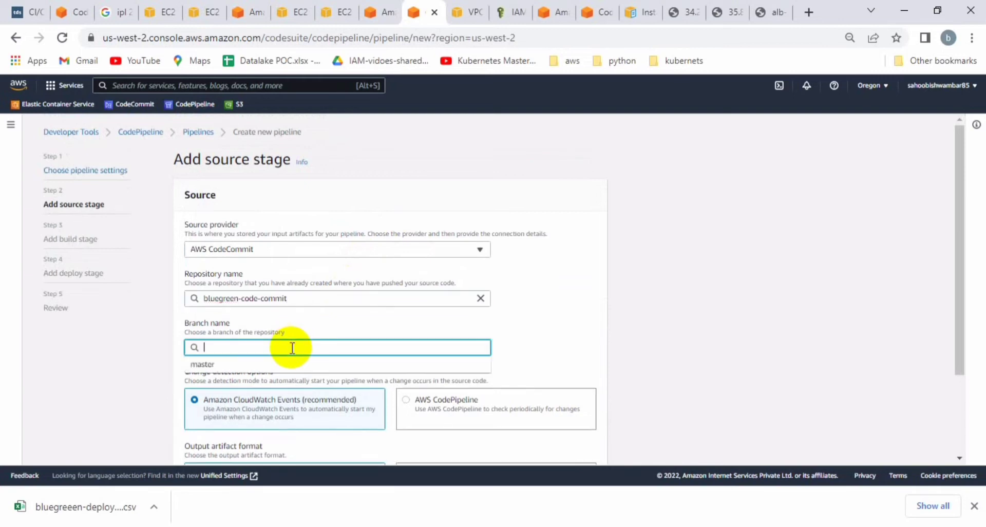
click(272, 365)
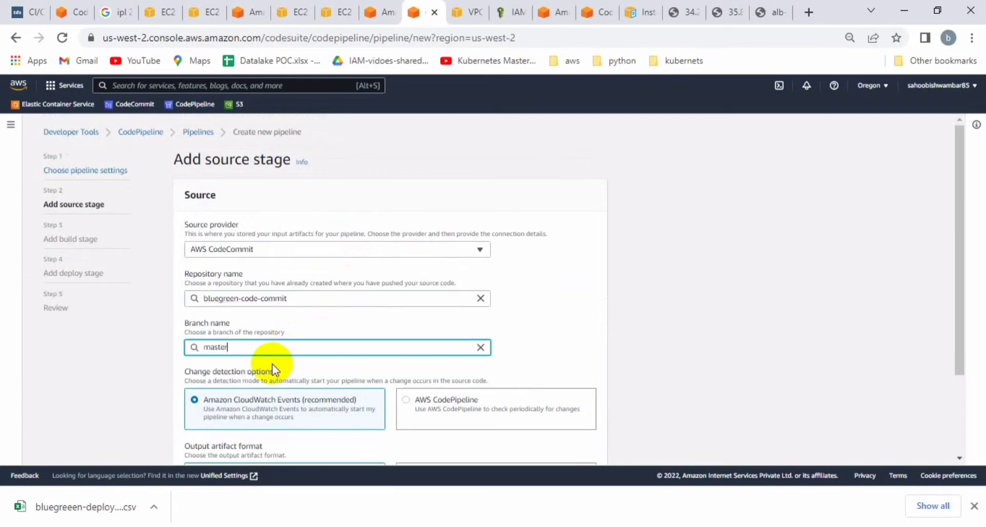
click(574, 315)
scroll(574, 316, down, 2)
scroll(574, 316, down, 1)
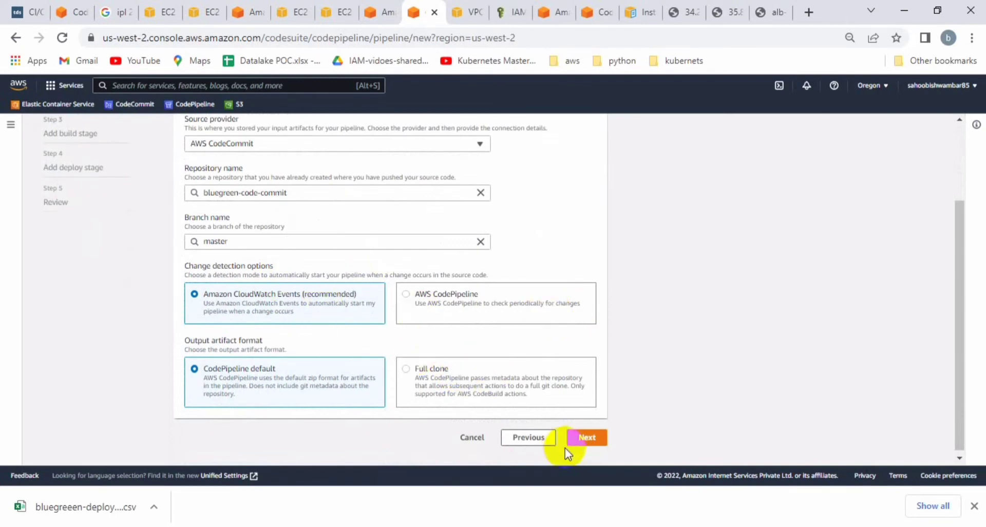
click(589, 443)
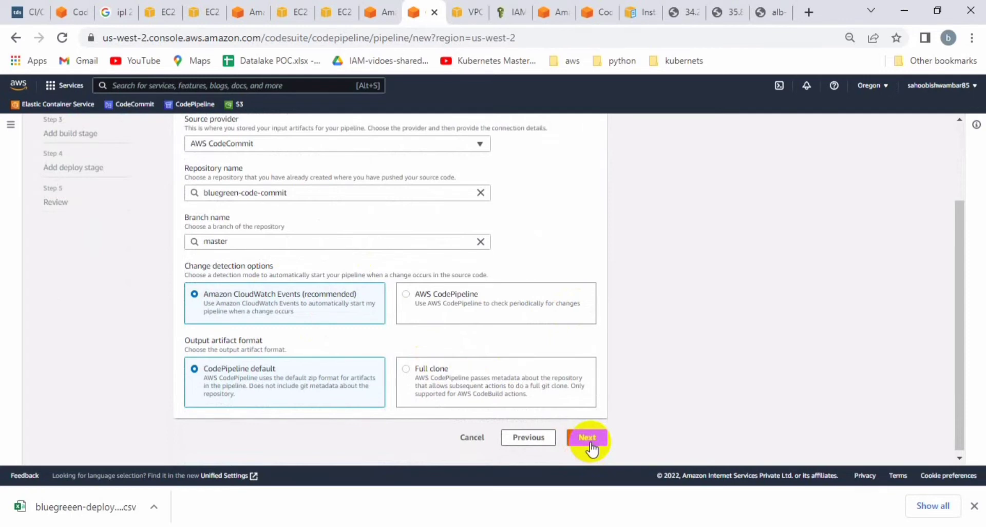
Step: Configure the build stage with AWS CodeBuild and the bluegreen-build project, keeping the Oregon region and the Single build type
click(512, 293)
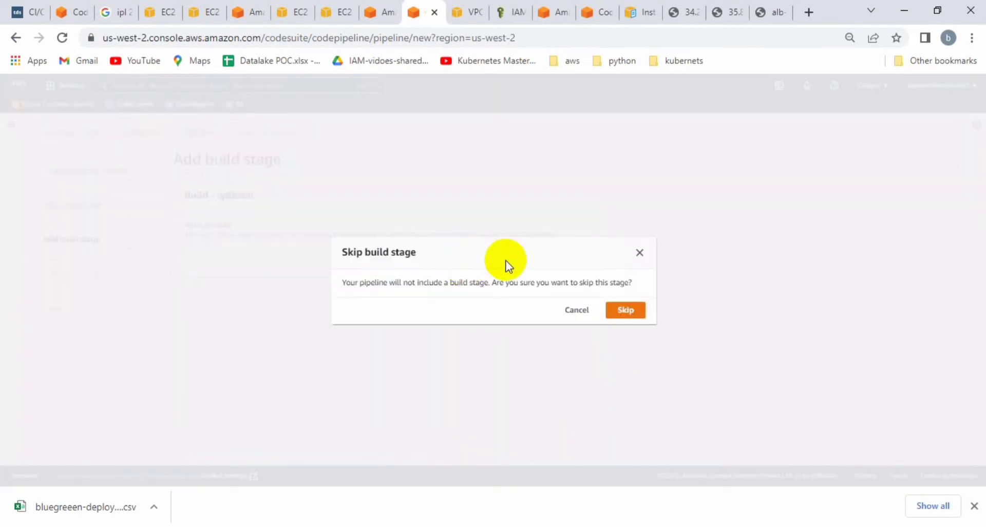
click(573, 310)
click(448, 249)
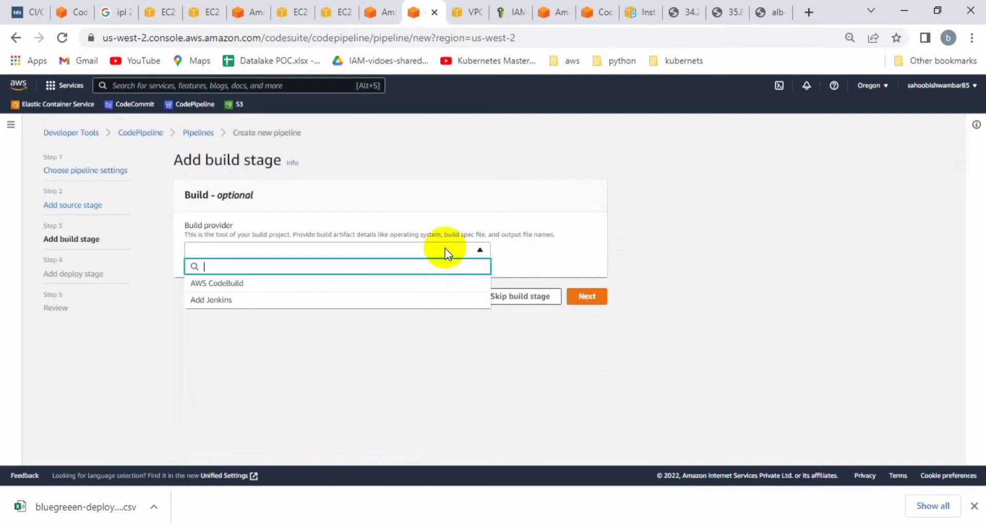
click(382, 283)
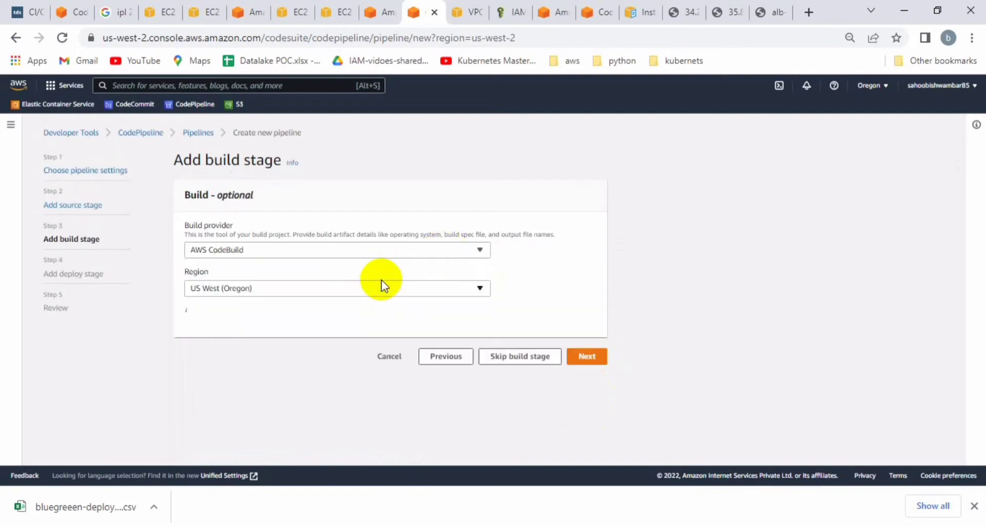
click(314, 344)
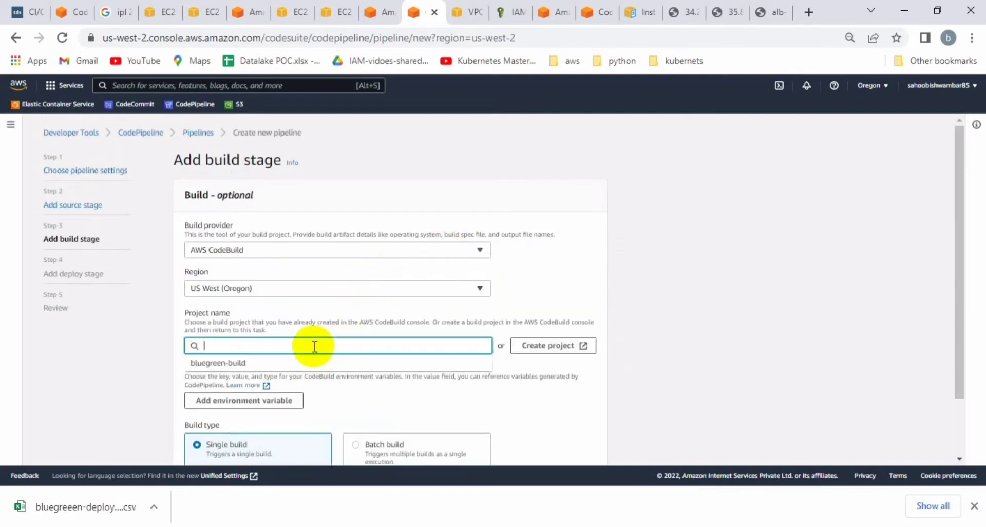
click(297, 363)
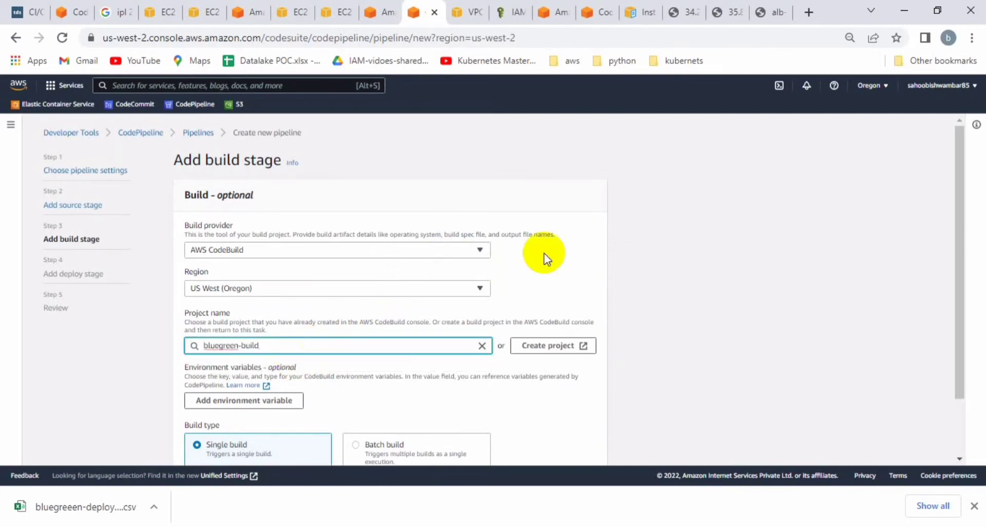
scroll(604, 255, down, 2)
scroll(604, 255, down, 1)
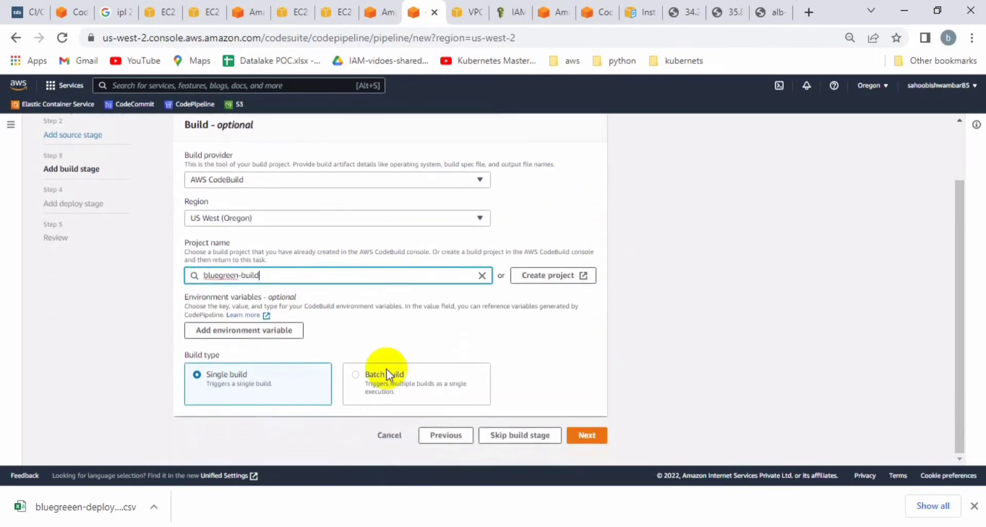
click(595, 436)
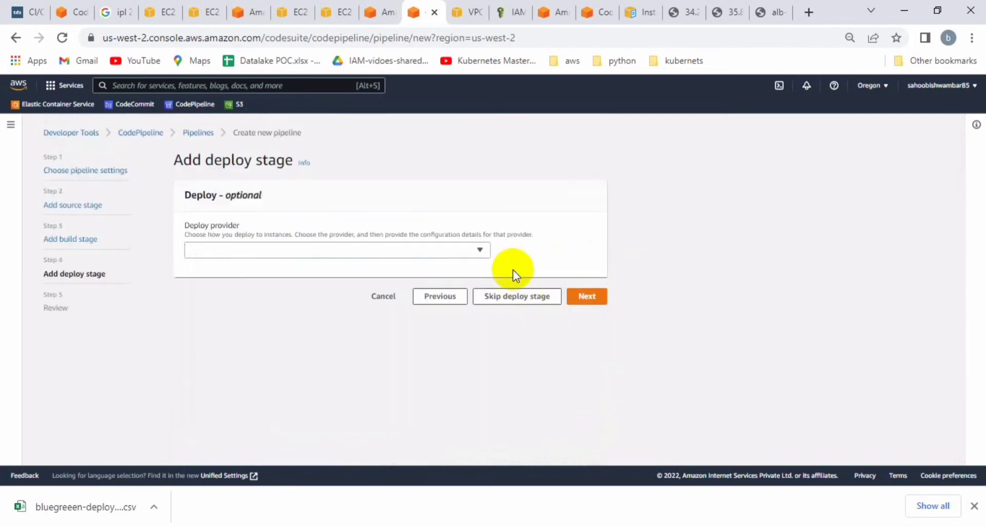
Step: Set the deploy provider to Amazon ECS (Blue/Green) with application AppECS-bluegreen-bluegreen-svc and deployment group DgpECS-bluegreen-bluegreen-svc
click(431, 250)
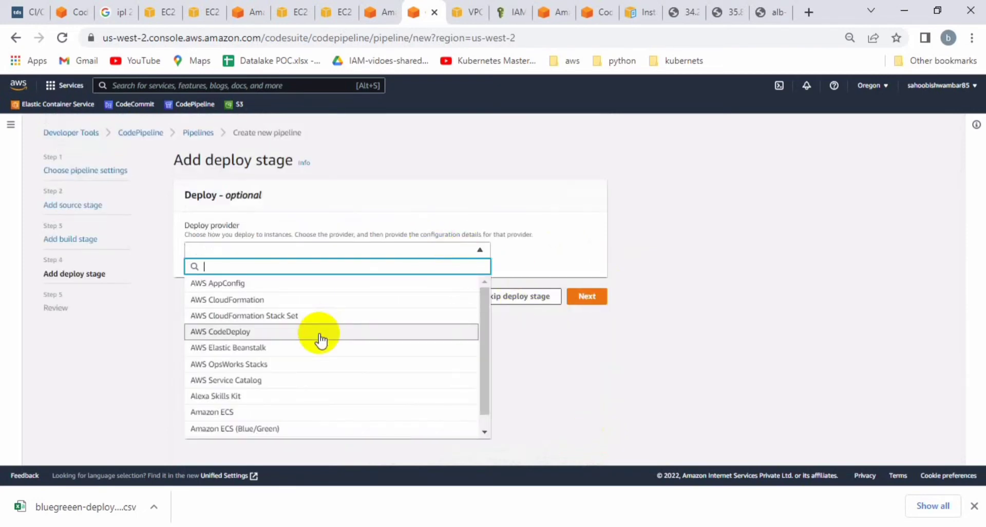
scroll(253, 406, down, 1)
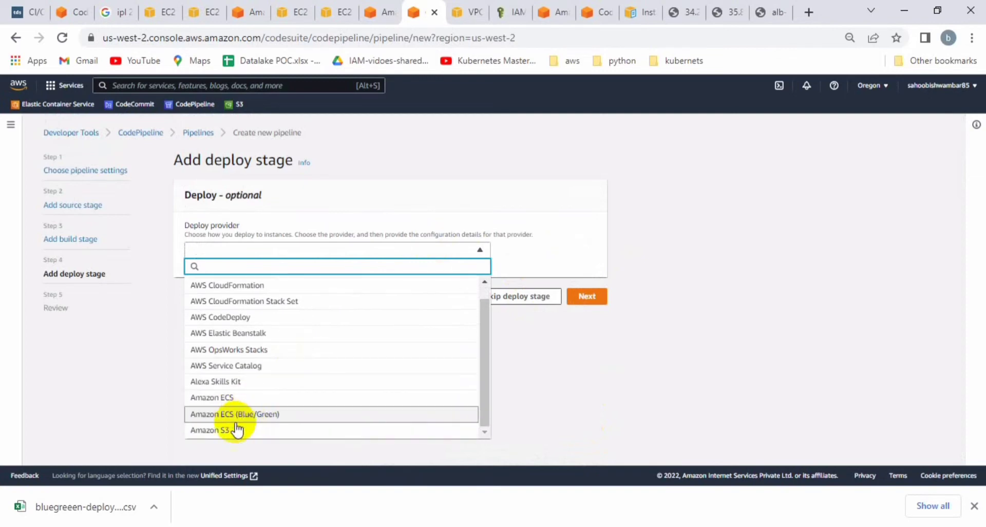
click(249, 415)
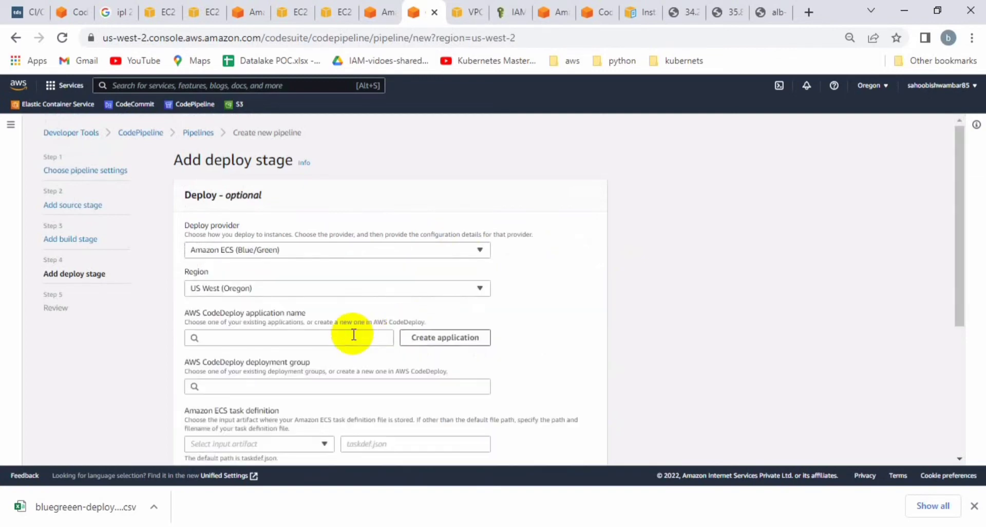
click(287, 342)
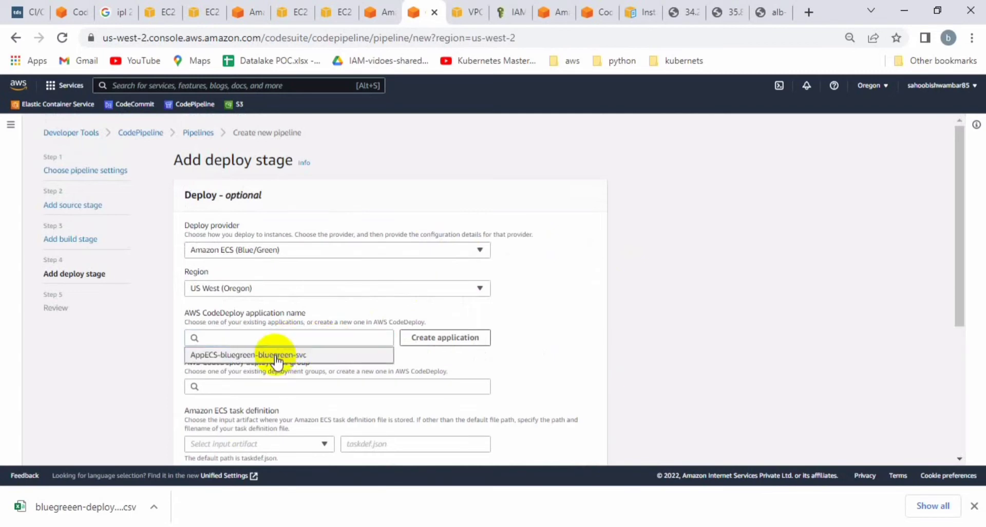
click(276, 356)
scroll(265, 379, down, 1)
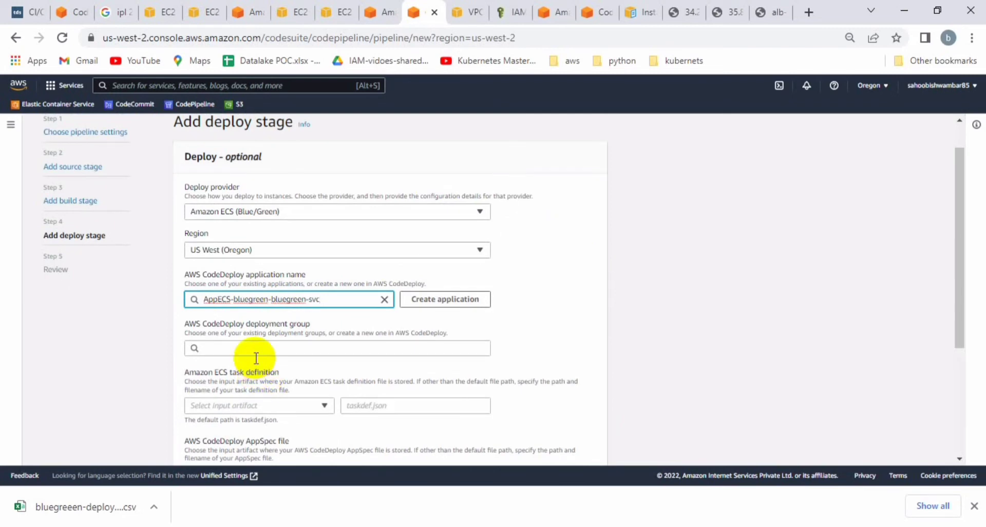
click(255, 351)
click(251, 365)
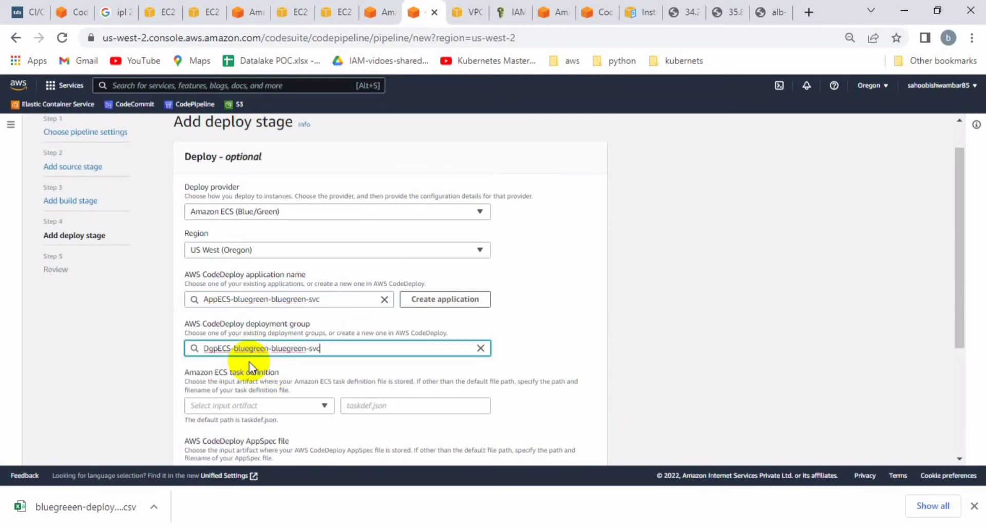
Step: Choose BuildArtifact as the input artifact for both the Amazon ECS task definition and the CodeDeploy AppSpec file
scroll(494, 307, down, 2)
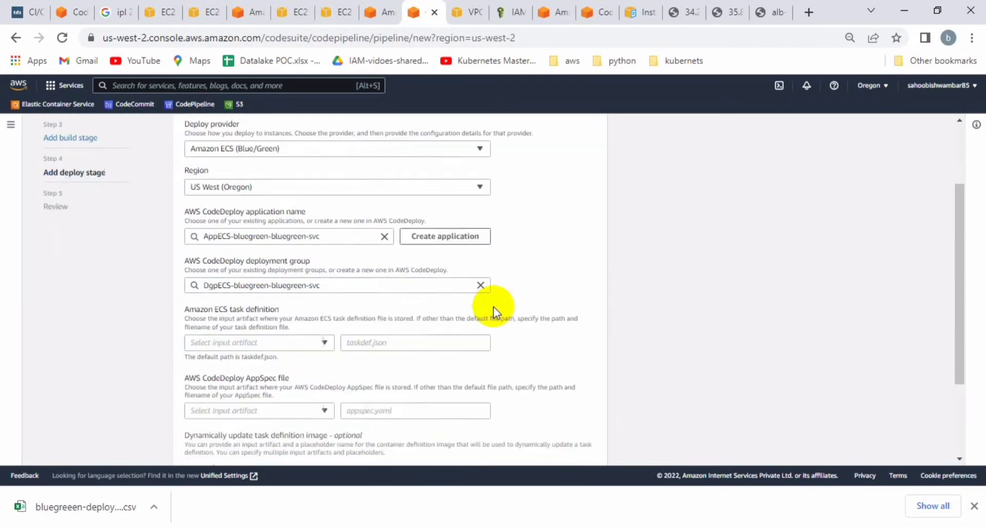
click(317, 334)
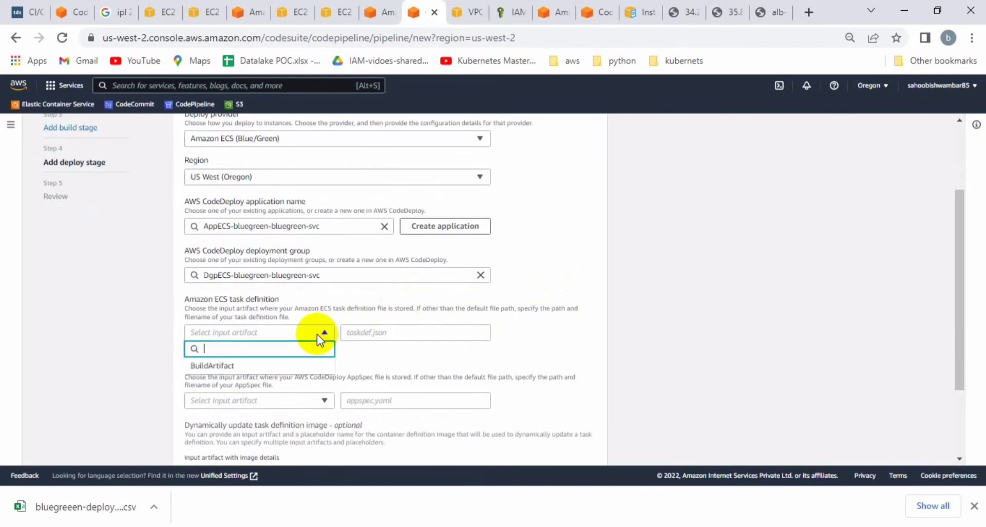
click(291, 364)
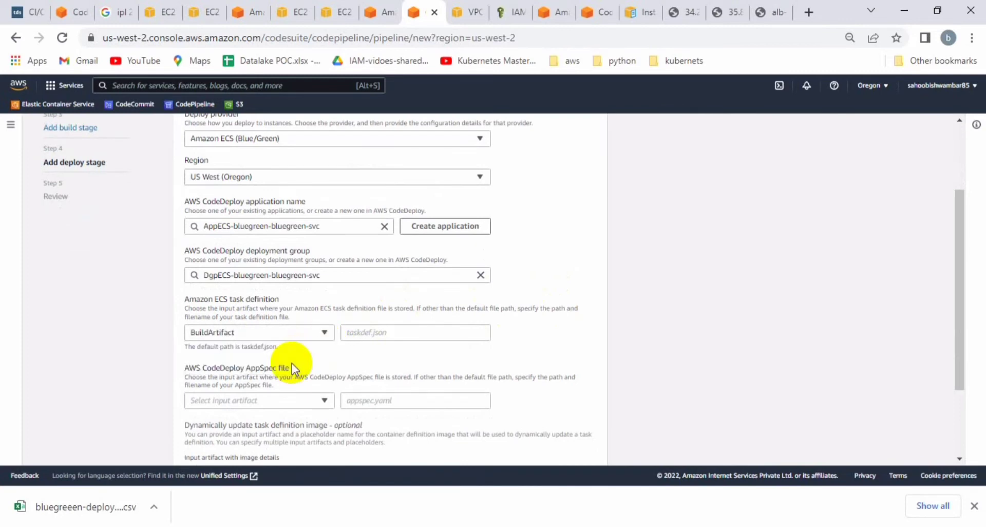
scroll(291, 362, down, 1)
click(299, 351)
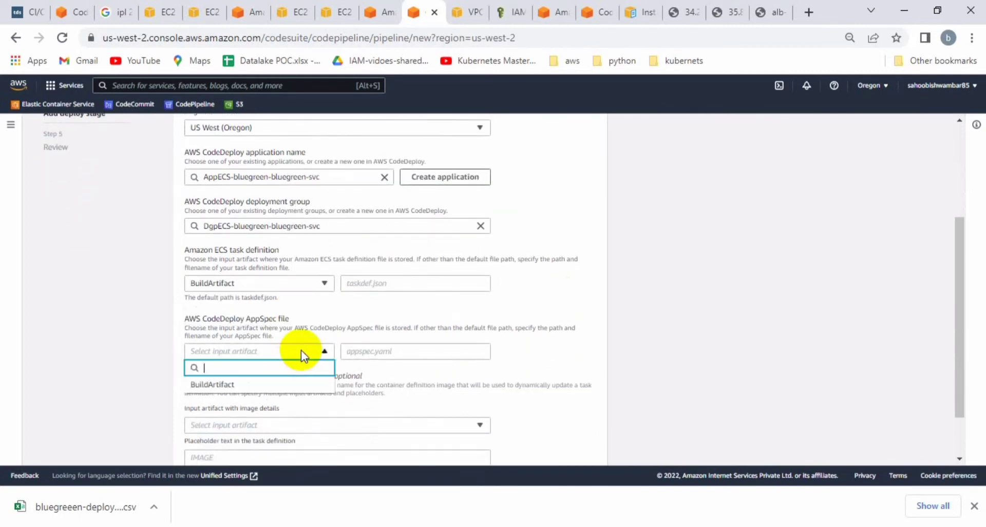
click(272, 384)
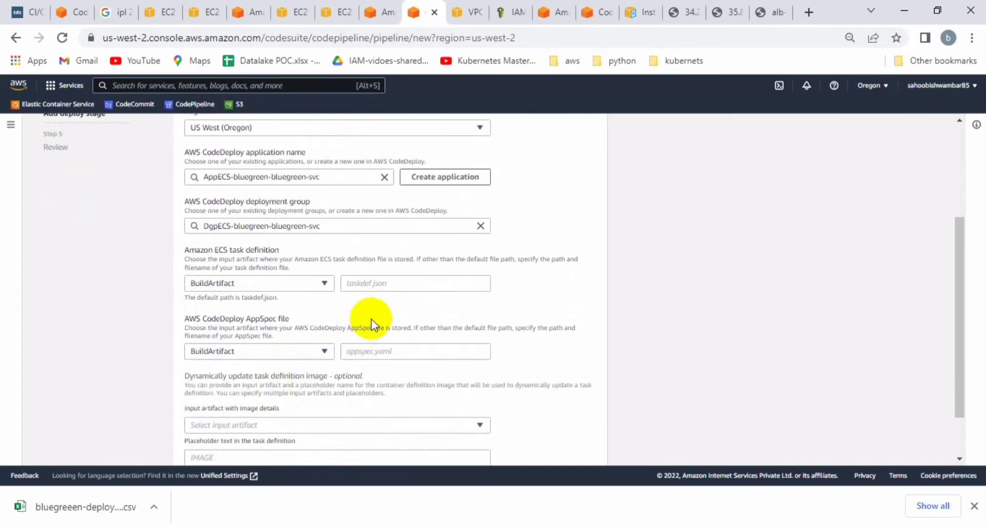
Step: Keep the default taskdef.json and appspec.yaml paths, and choose BuildArtifact as the input artifact with image details
scroll(372, 319, down, 1)
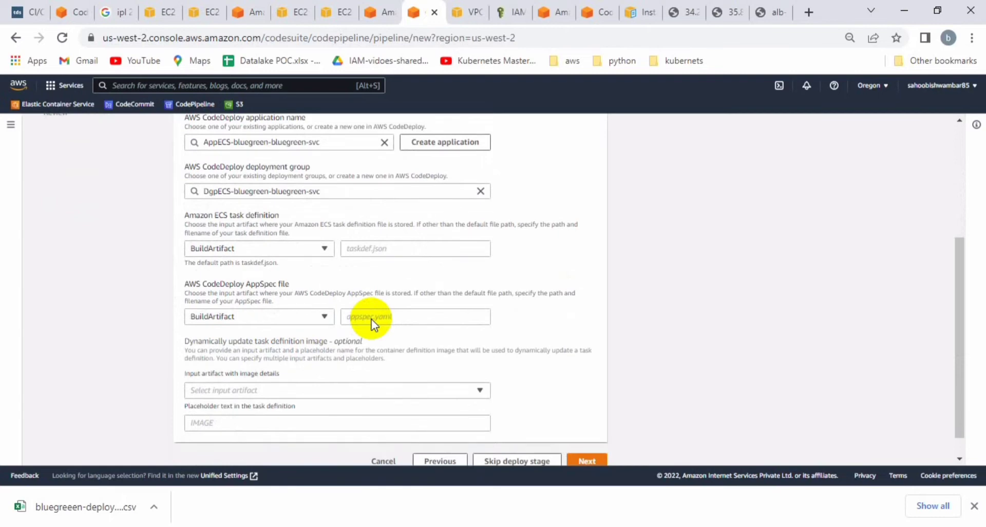
click(388, 256)
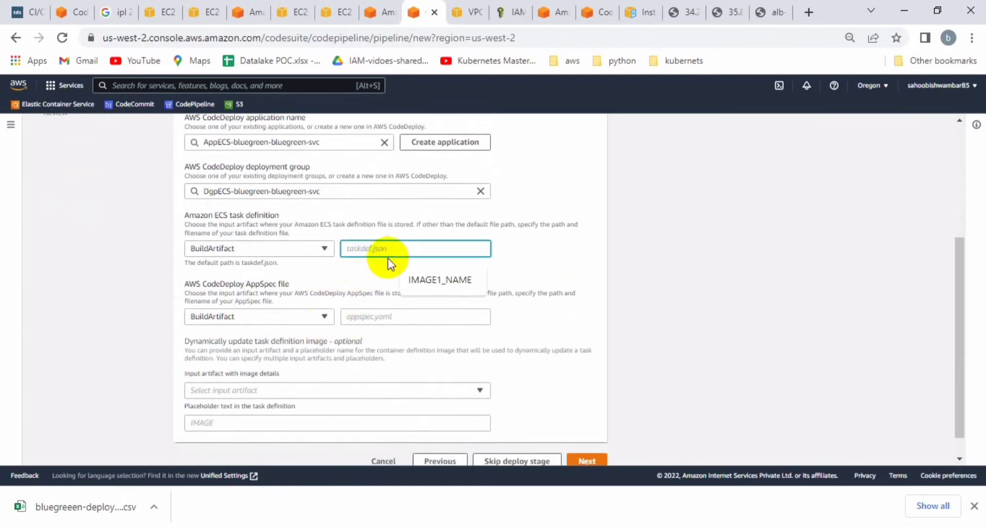
click(364, 312)
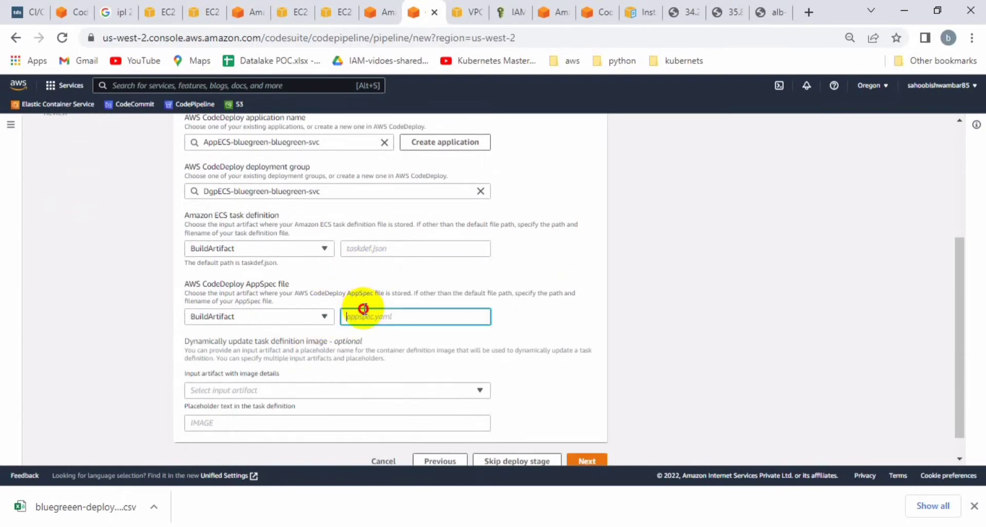
click(392, 275)
scroll(392, 276, down, 1)
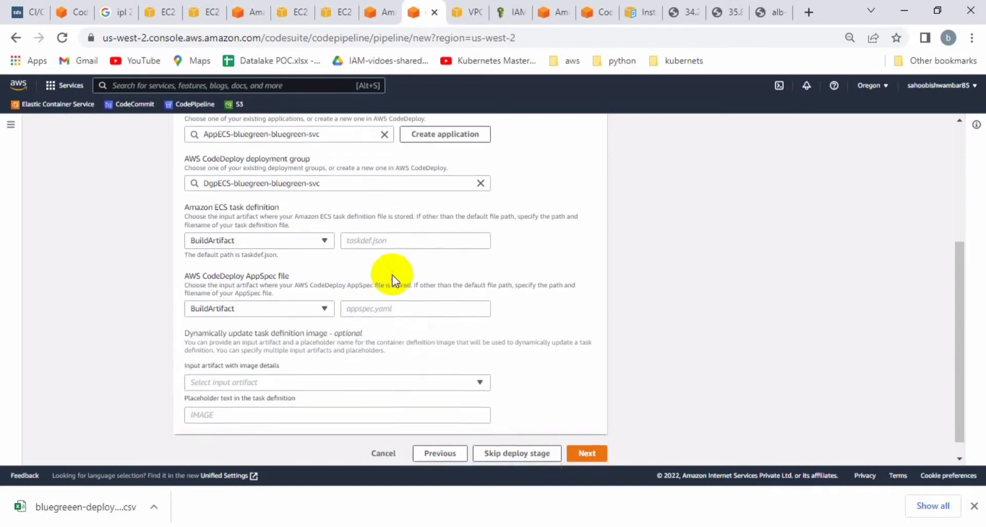
click(363, 363)
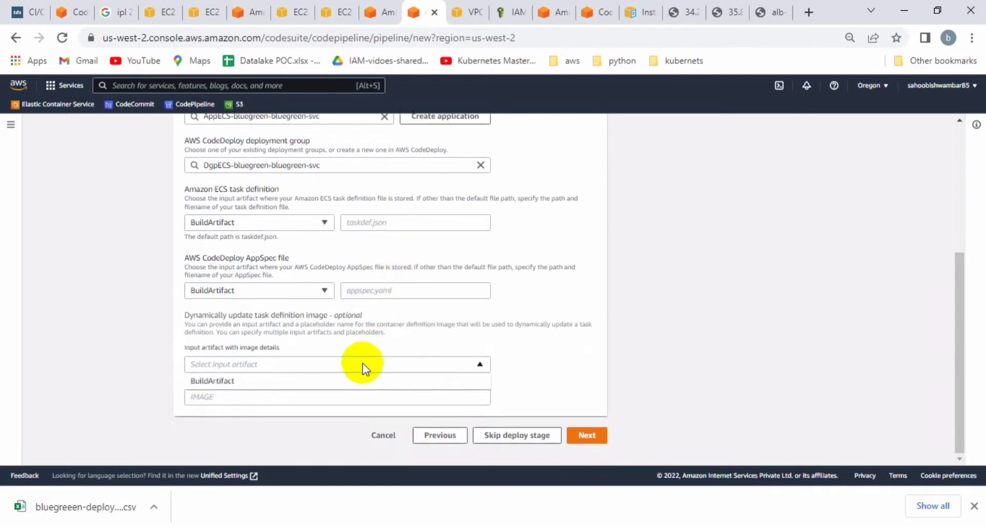
click(341, 381)
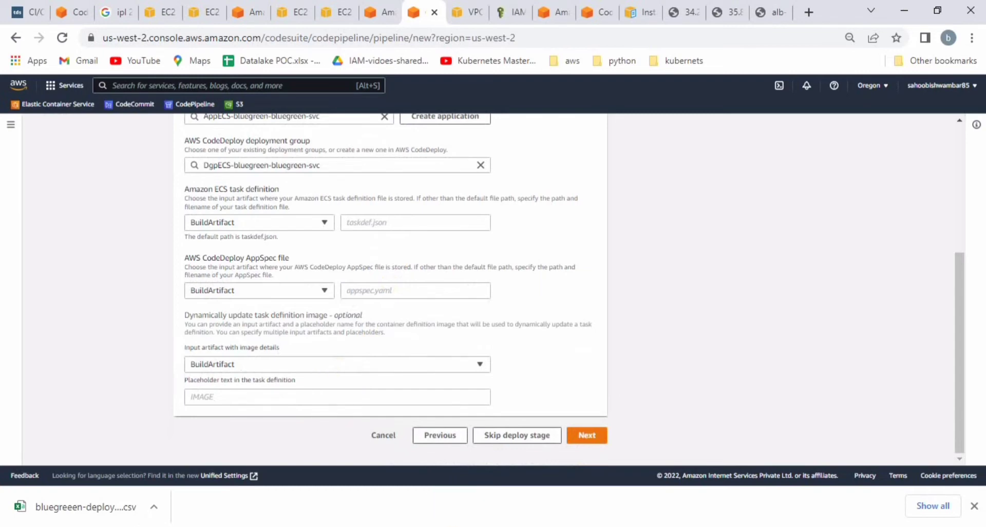
Step: In Notepad++, find the container's image entry in the task definition JSON and copy its <ImageURI> placeholder
mouse_move(584, 526)
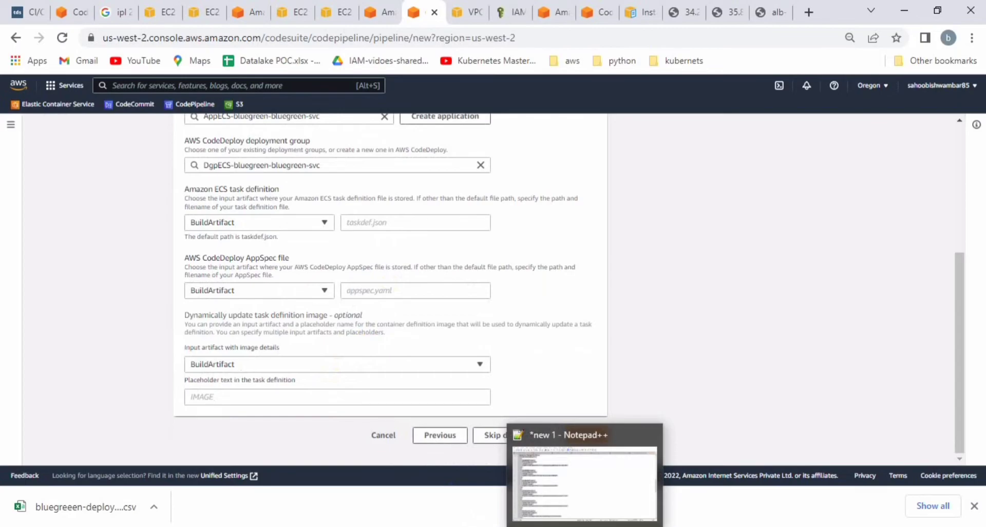
click(585, 525)
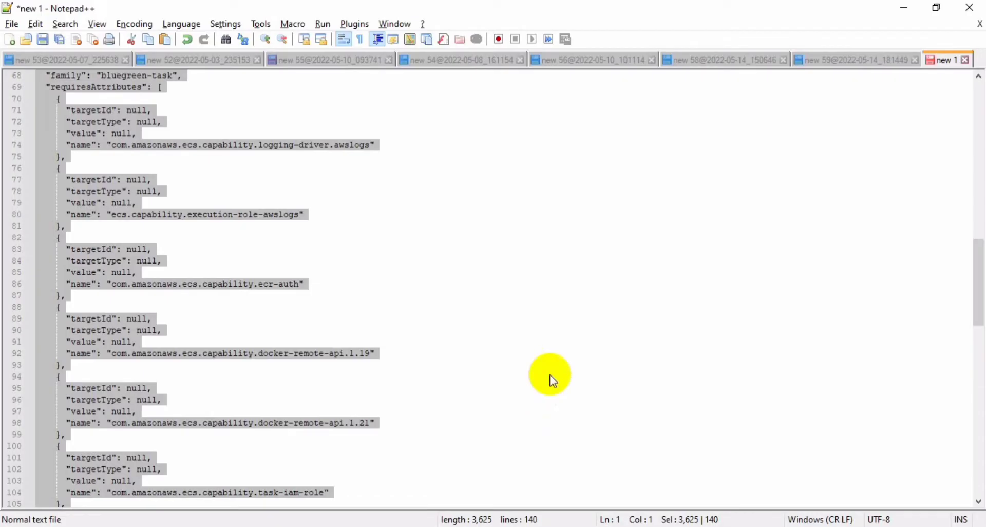
click(551, 378)
scroll(517, 344, down, 7)
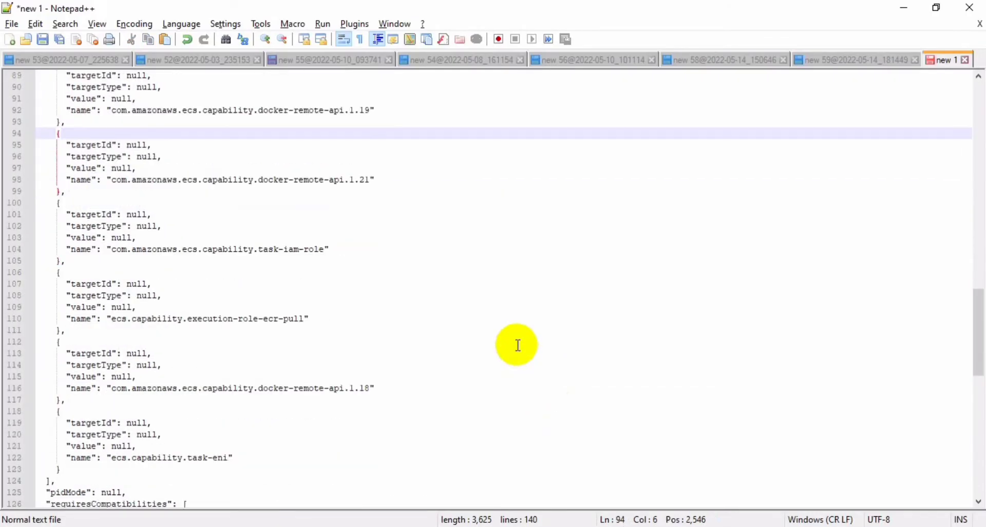
scroll(518, 345, down, 6)
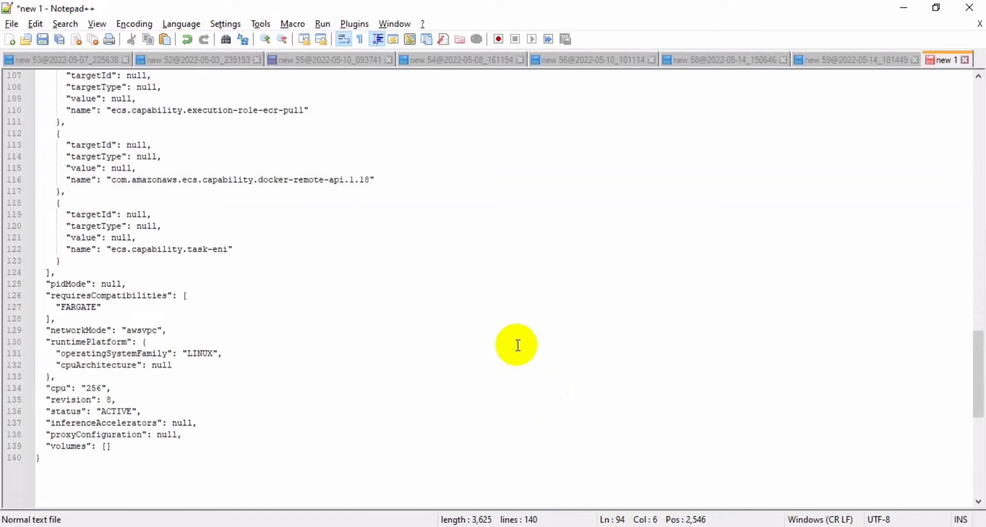
scroll(518, 345, up, 20)
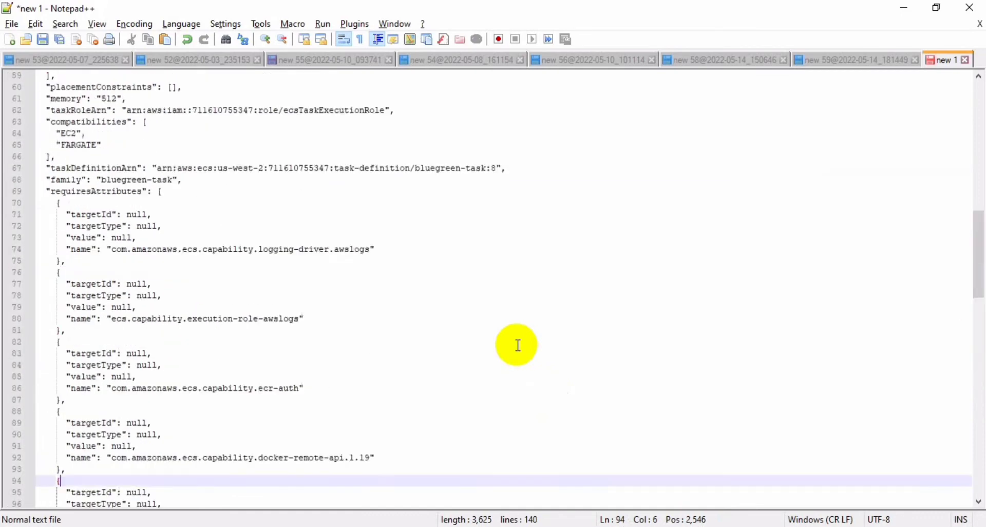
scroll(517, 345, up, 3)
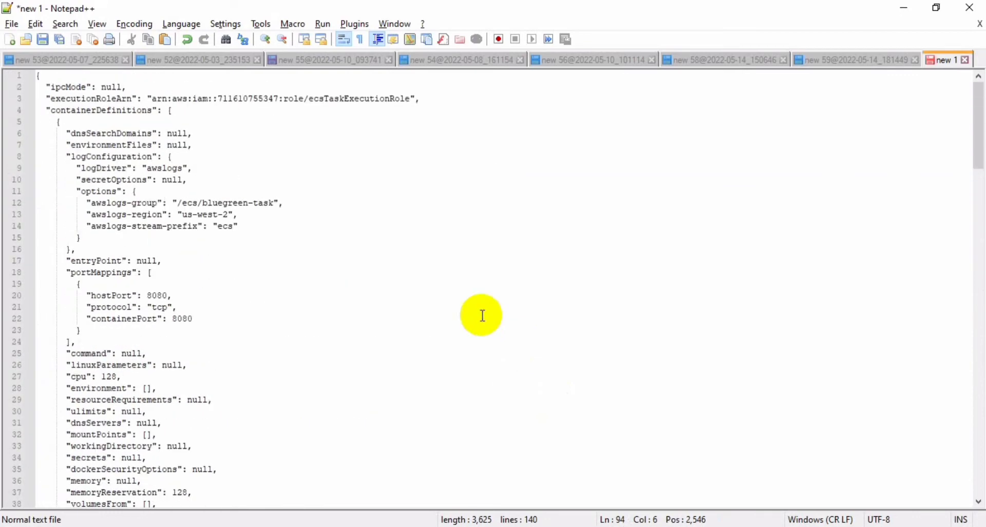
scroll(452, 282, down, 12)
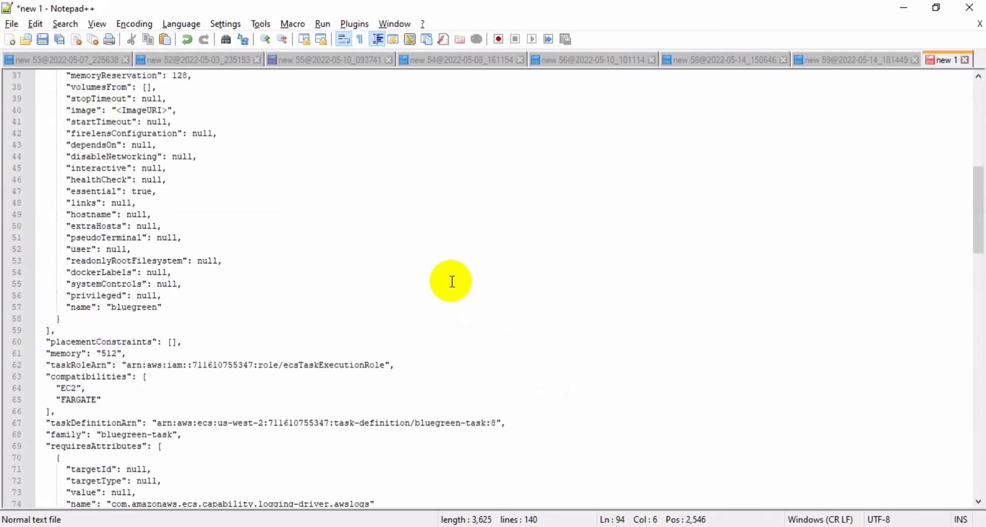
scroll(452, 281, up, 3)
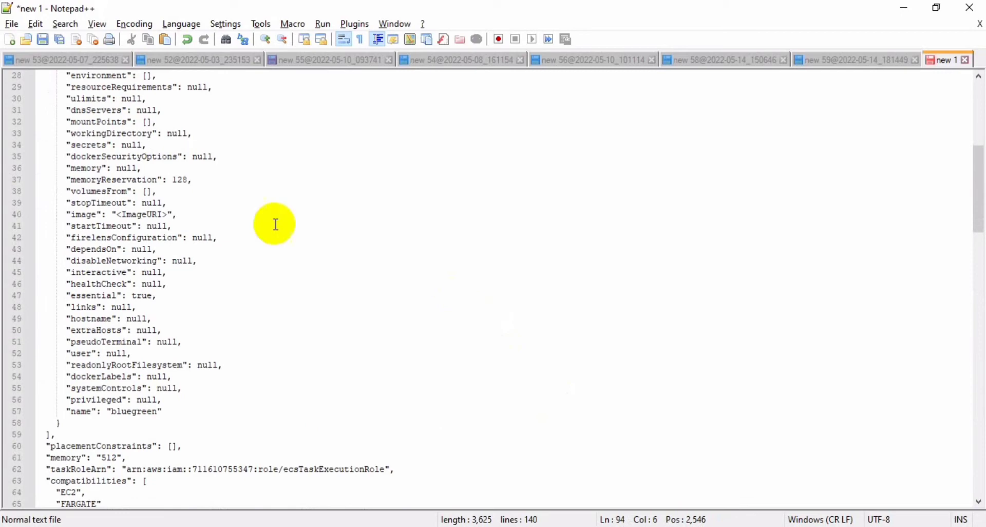
click(167, 214)
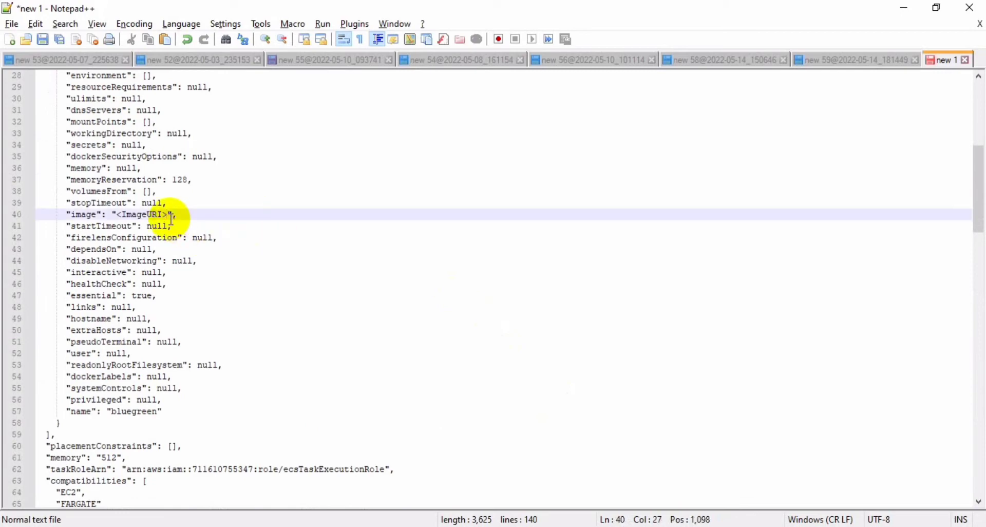
key(shift+Left)
key(shift+Left)
key(shift+Left)
key(shift+Left)
key(shift+Left)
key(shift+Left)
key(shift+Left)
key(shift+Left)
key(shift+Left)
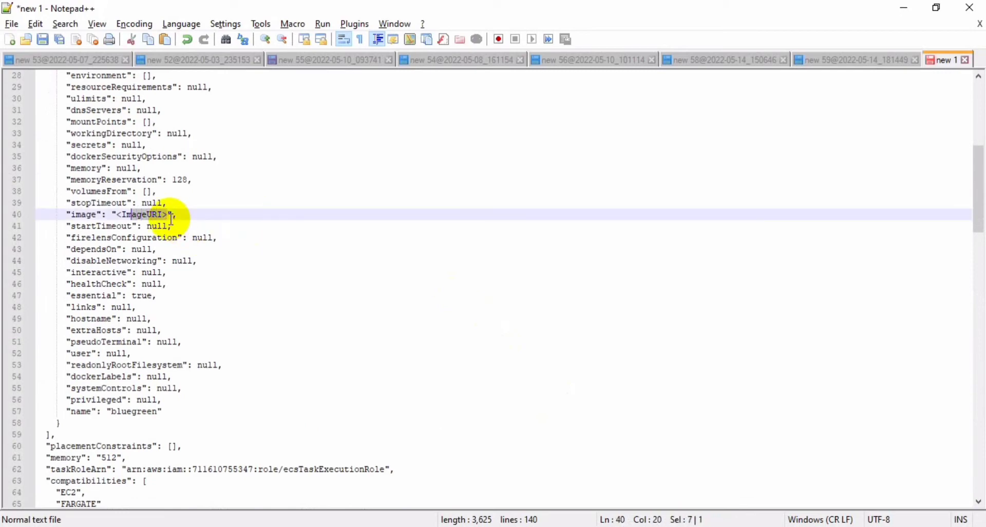
key(shift+Left)
key(ctrl+c)
Step: Back in the pipeline's deploy stage in the browser, set the placeholder text in the task definition to <ImageURI>
key(alt+Tab)
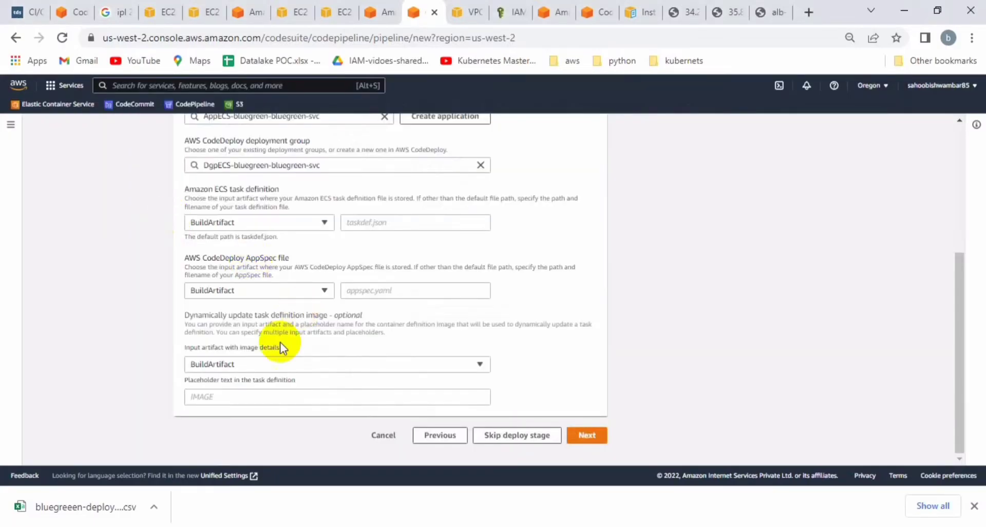
click(258, 397)
key(ctrl+v)
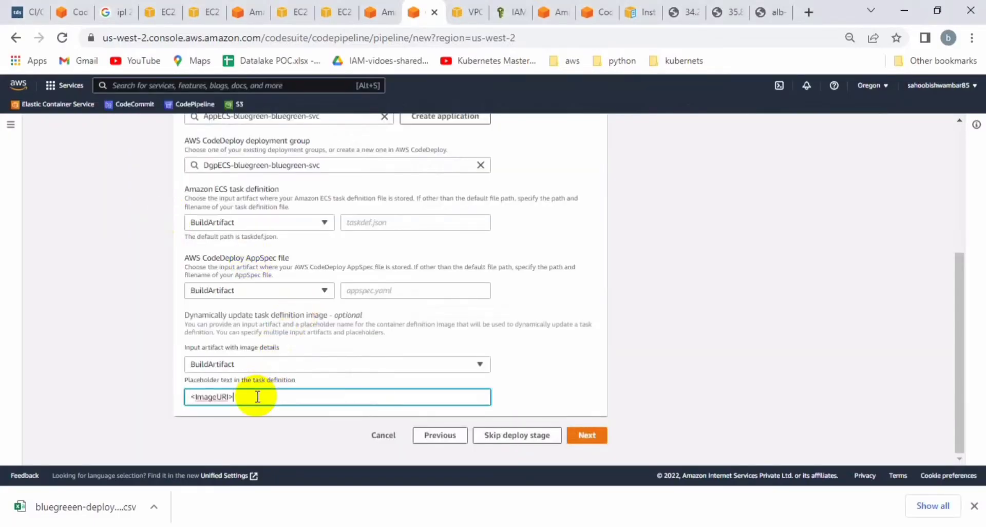
click(597, 351)
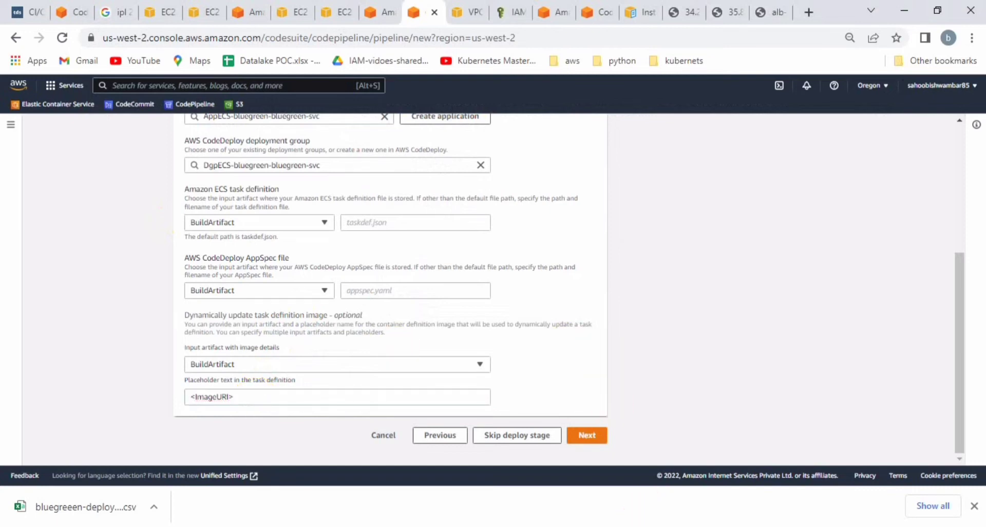
Step: Switch to the terminal session, stage all changes in the blue-green repository with git add . and commit them
key(alt+Tab)
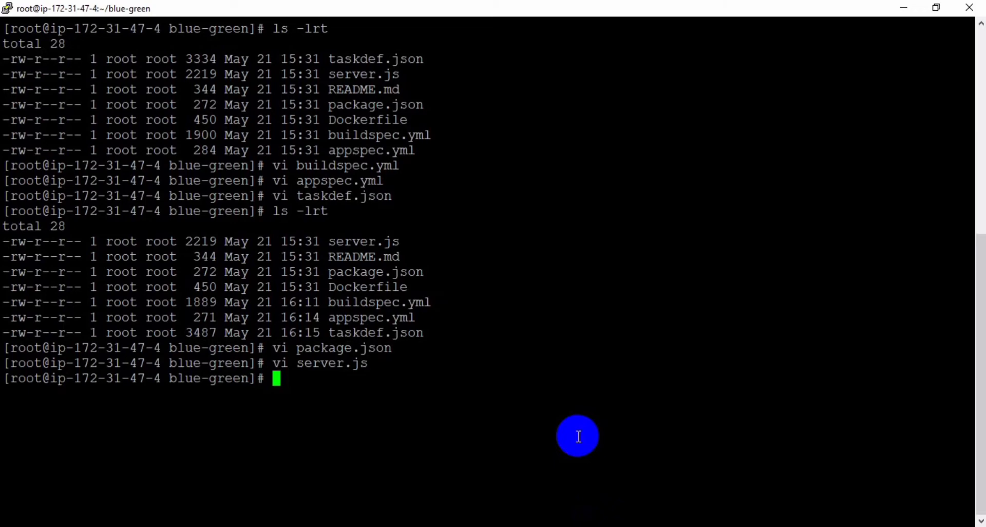
text(git add .)
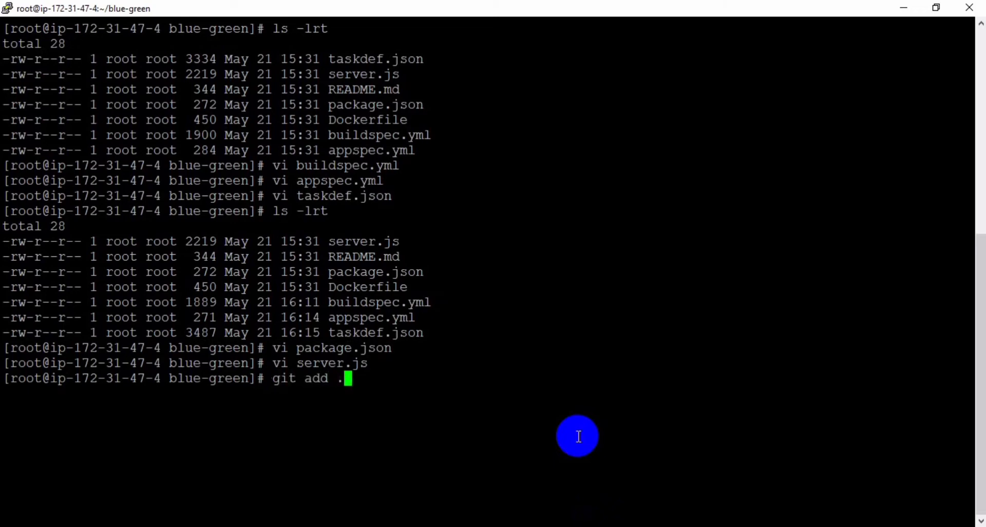
key(Return)
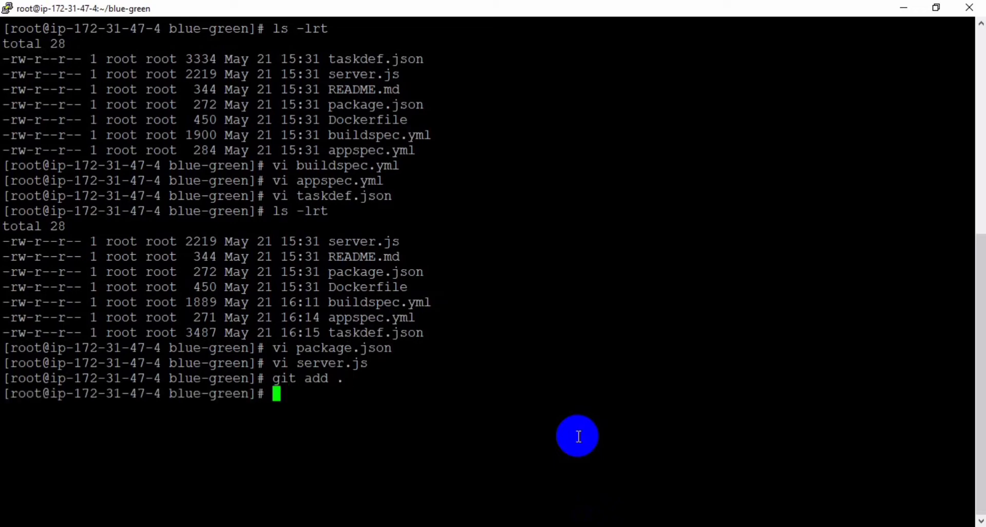
text(git com)
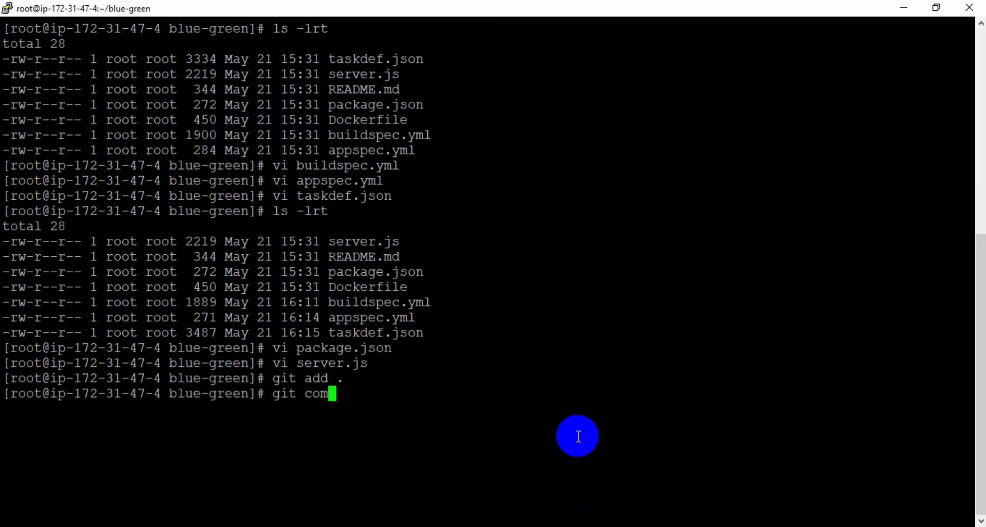
Step: Commit the staged changes with the message "new changes for deployment"
text(mit -m "new ch)
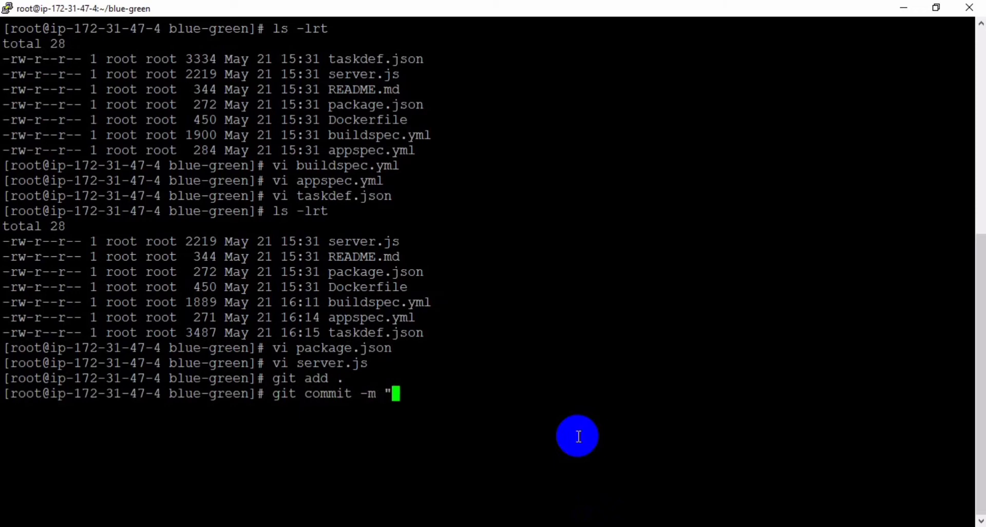
text(anges)
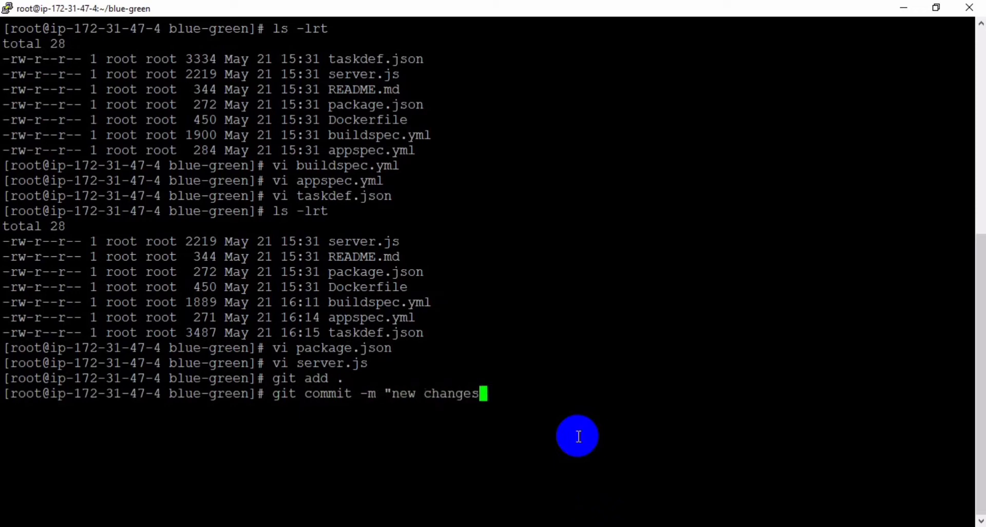
text( for deplo)
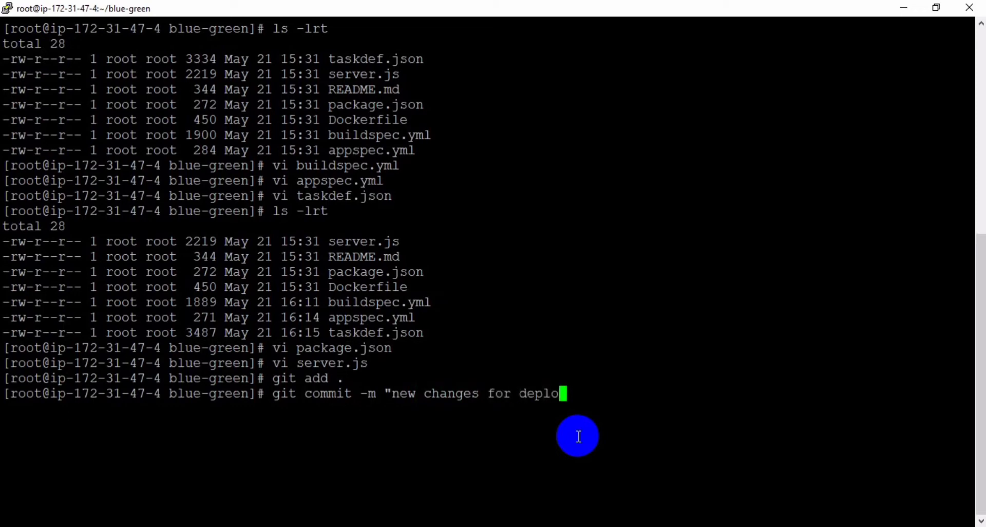
text(yment")
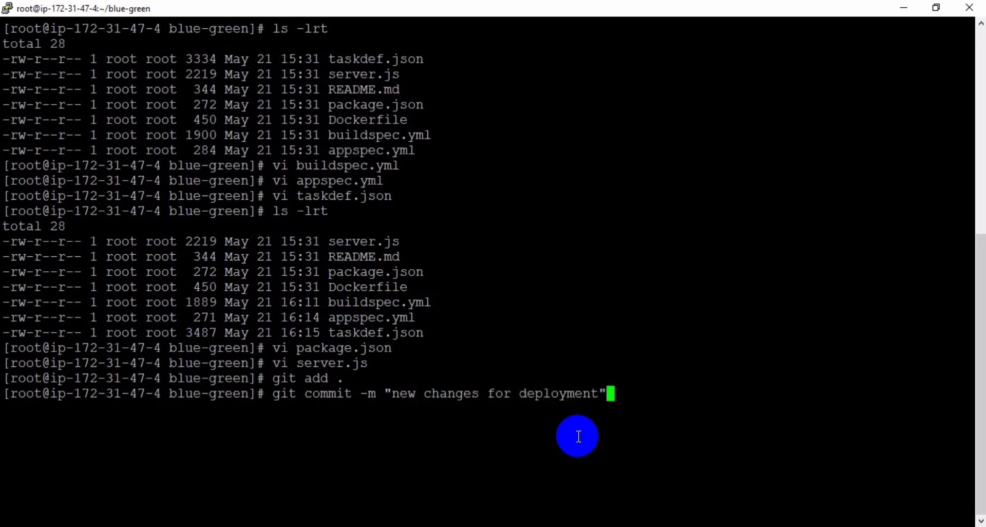
key(Return)
Step: Push the commit to the master branch of origin
text(g)
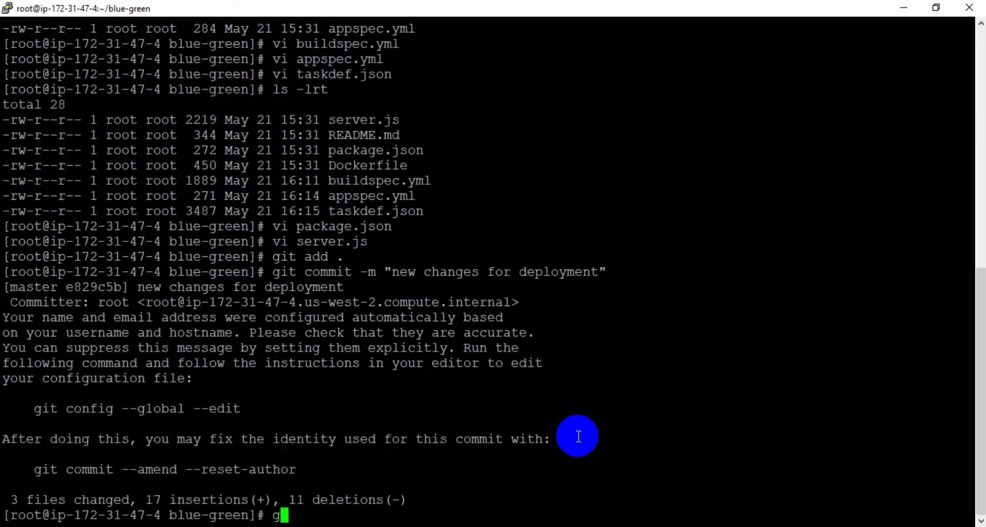
text(it push )
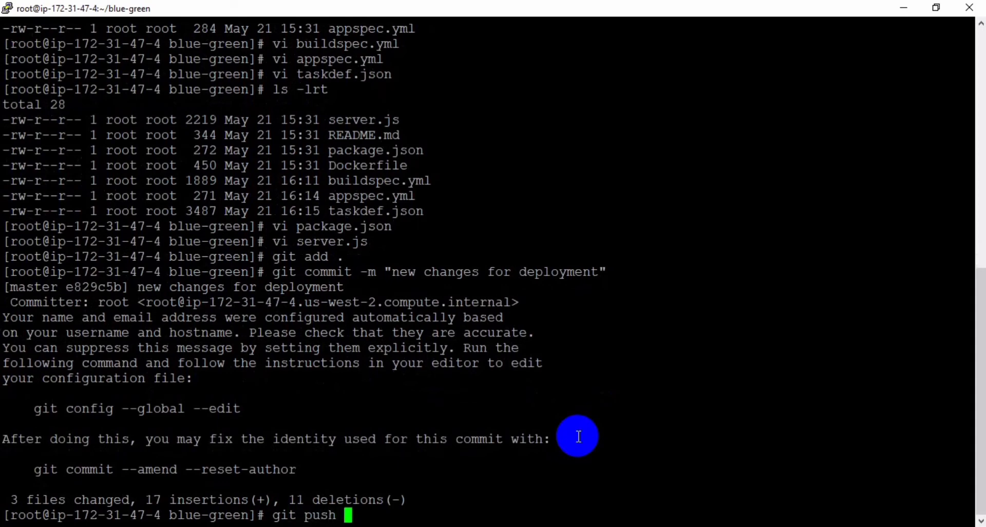
text(origin master)
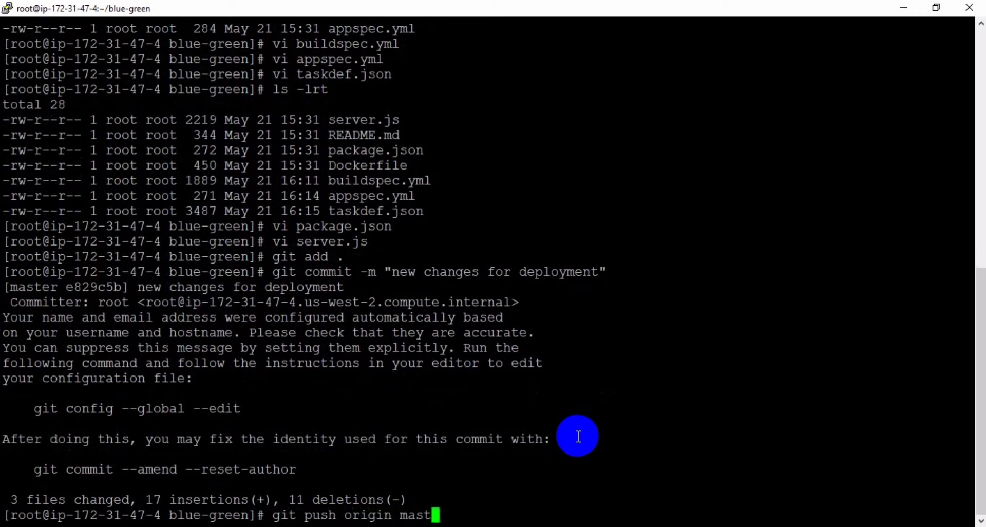
key(Return)
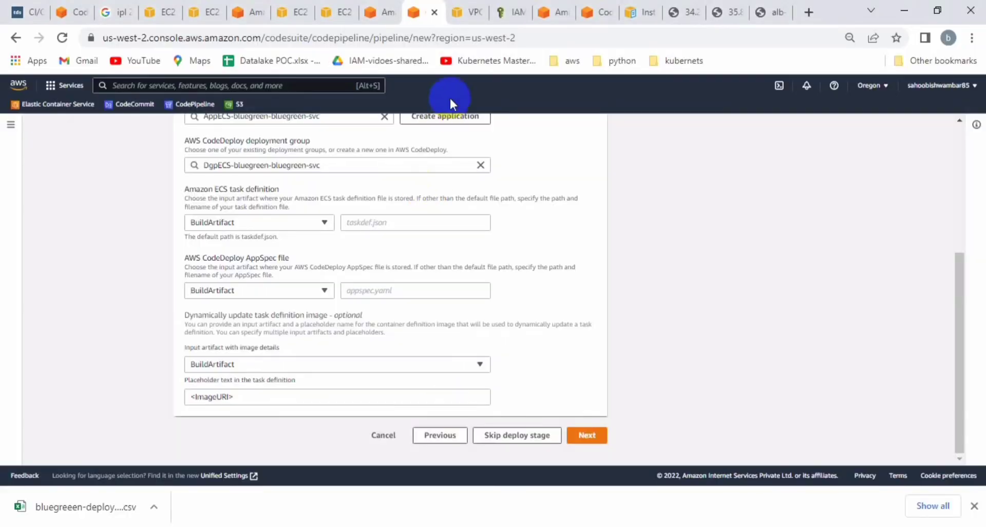
Step: Copy the Git user name from the generated IAM credentials in the browser and submit it at the terminal's username prompt
click(508, 12)
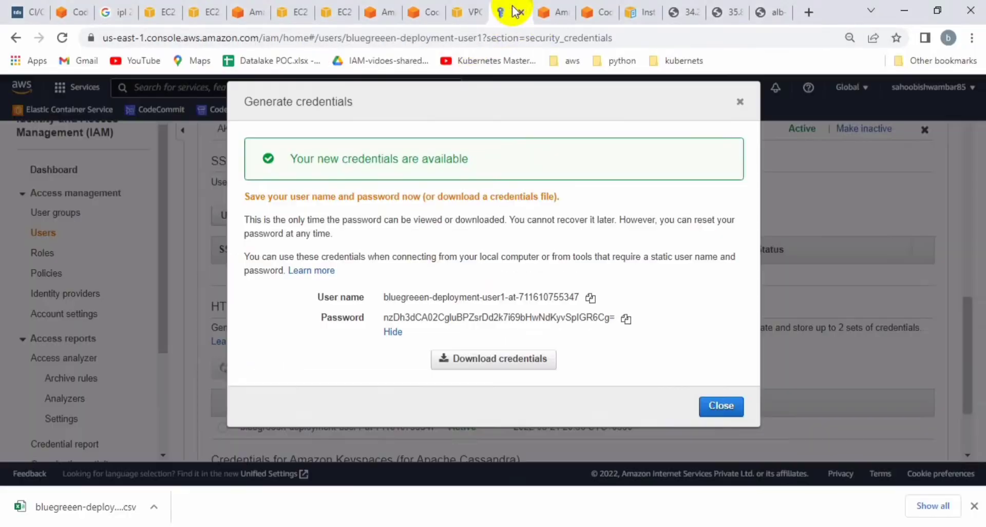
click(592, 297)
key(alt+Tab)
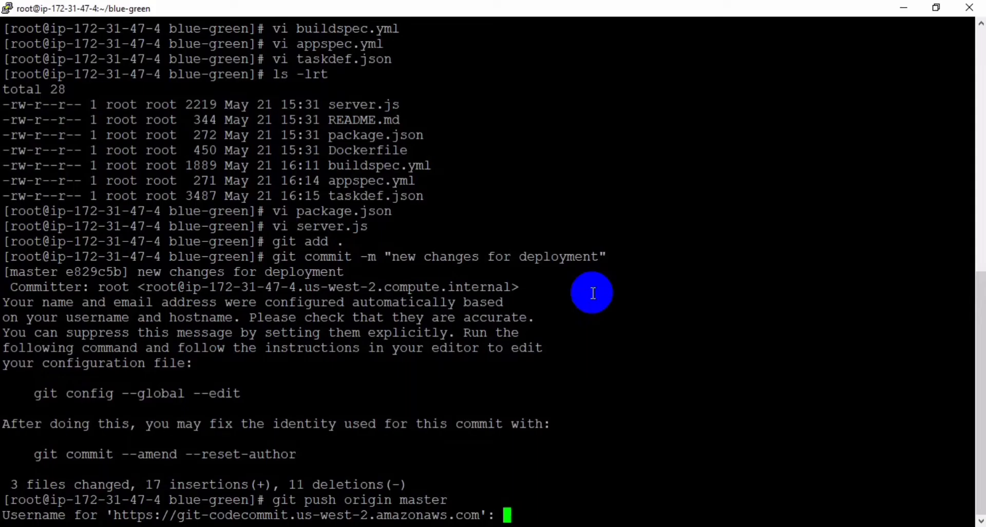
right_click(578, 389)
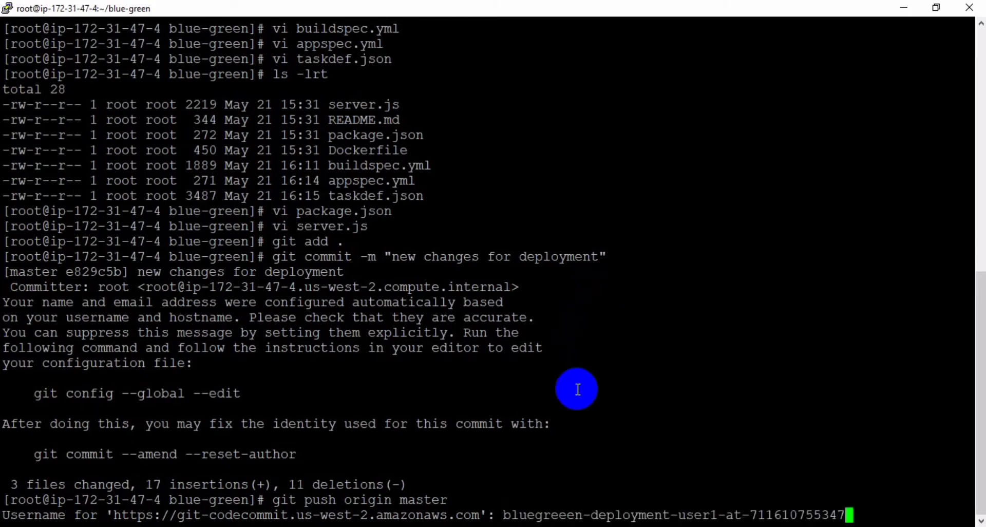
key(Return)
Step: Copy the generated password from the IAM credentials and submit it at the terminal's password prompt for the push
key(alt+Tab)
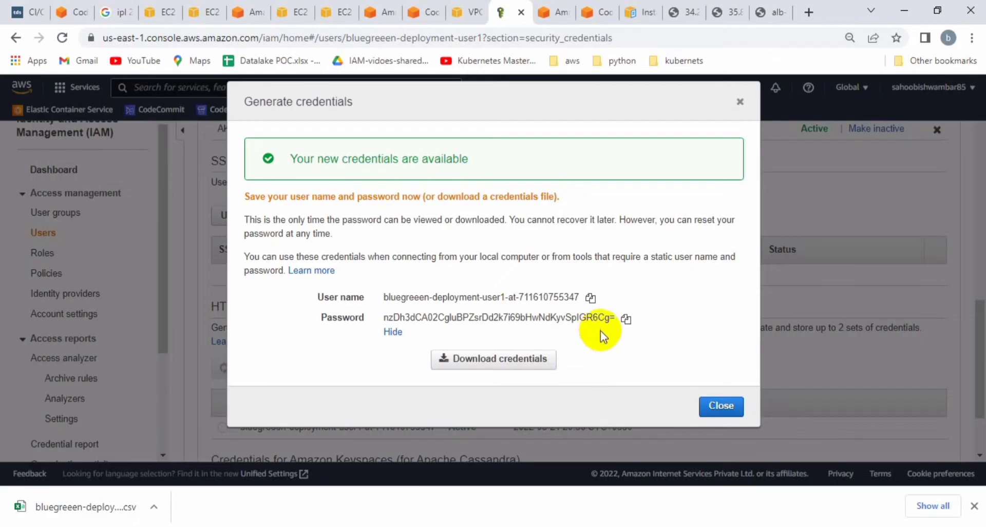
click(626, 321)
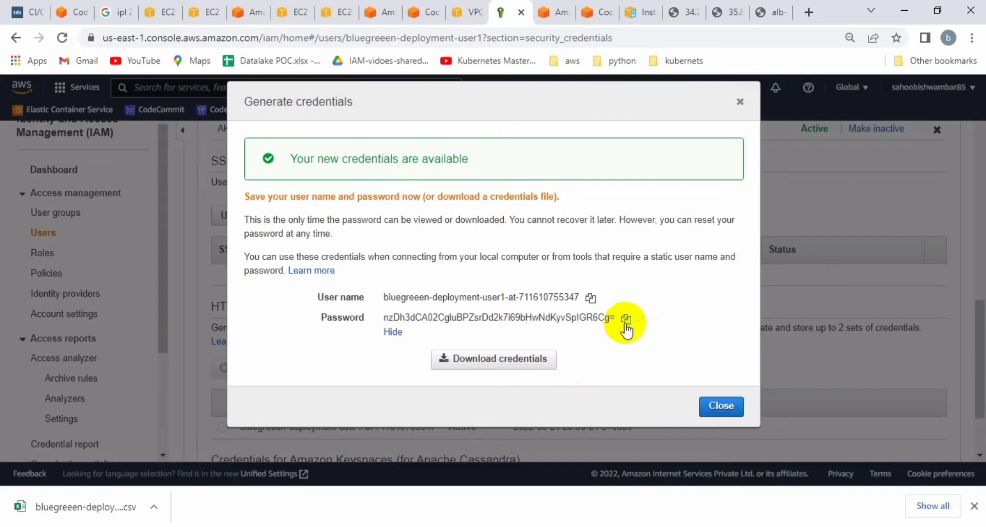
key(alt+Tab)
right_click(721, 370)
key(Return)
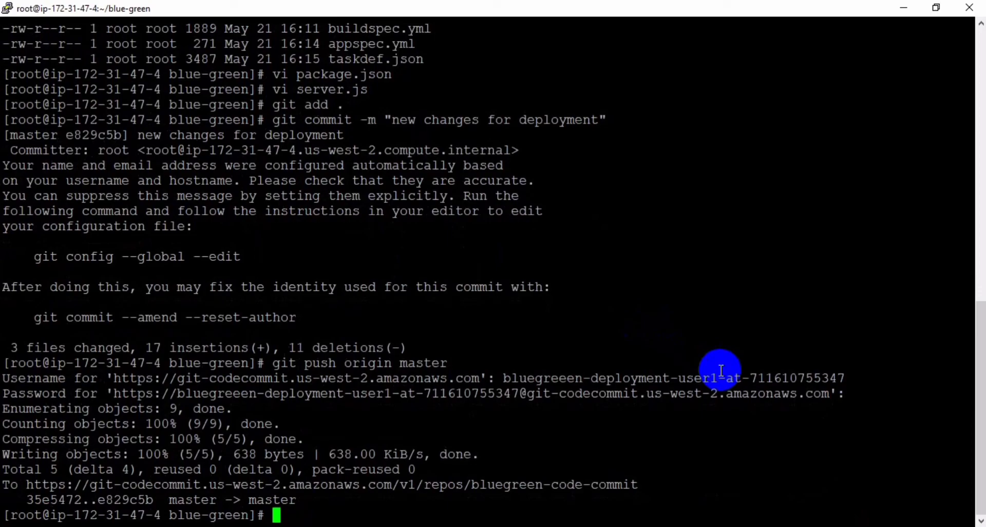
Step: Return to the pipeline's deploy stage in the browser and set the task definition placeholder text to ImageURI, without angle brackets
key(alt+Tab)
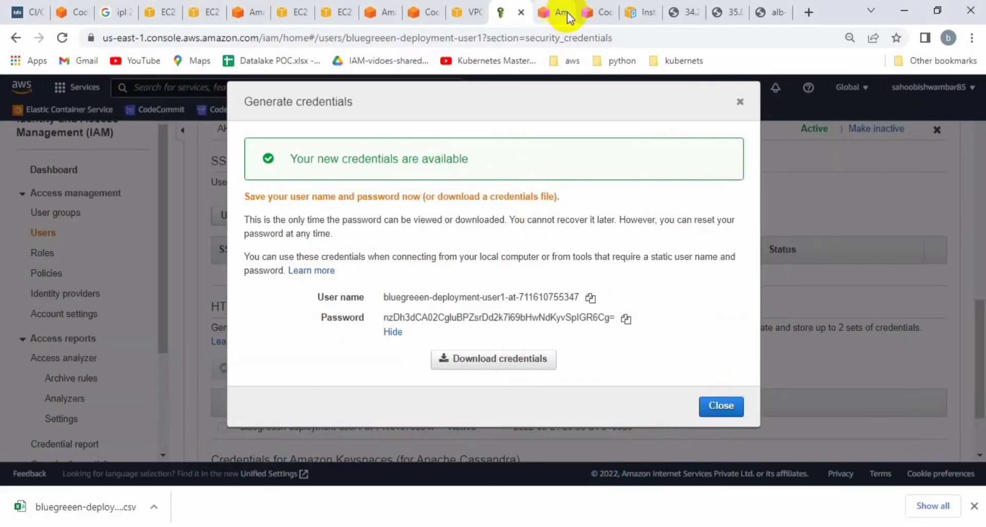
click(586, 13)
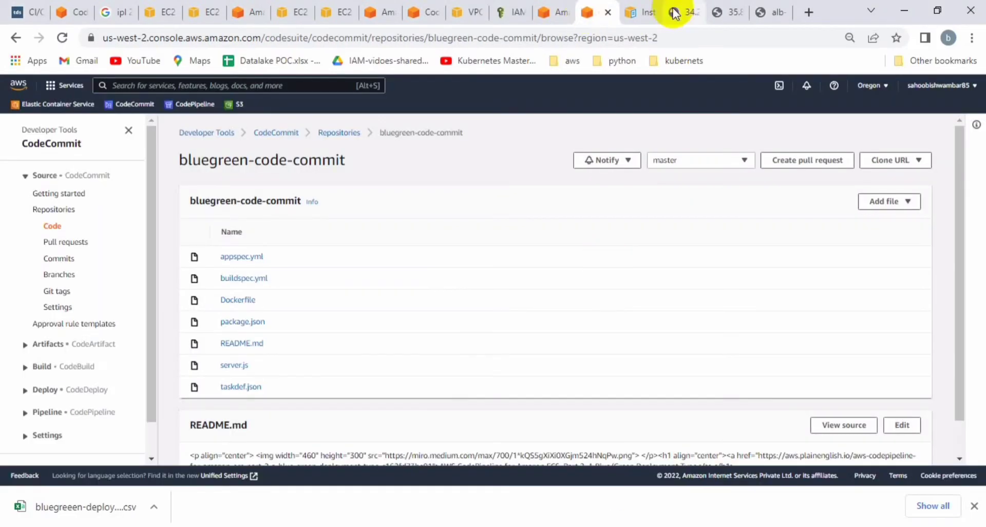
click(420, 13)
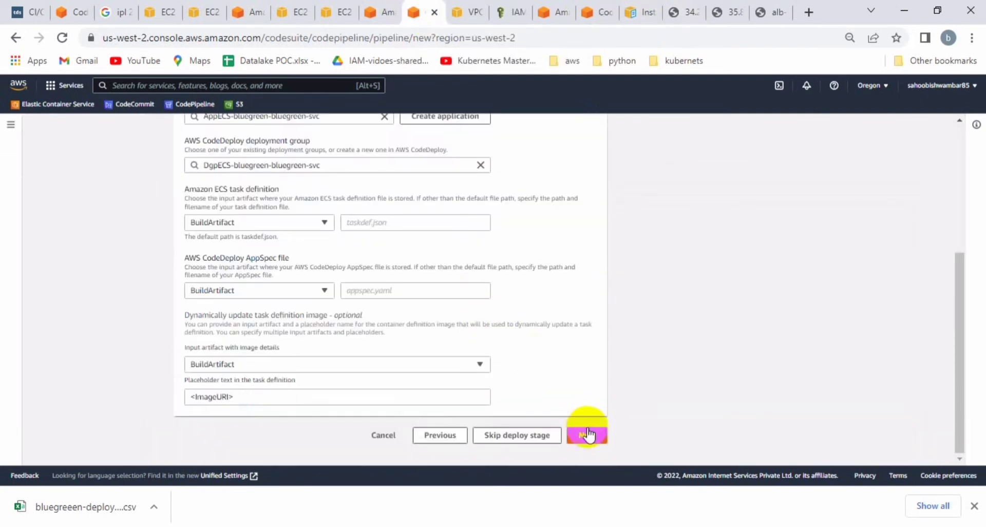
click(344, 397)
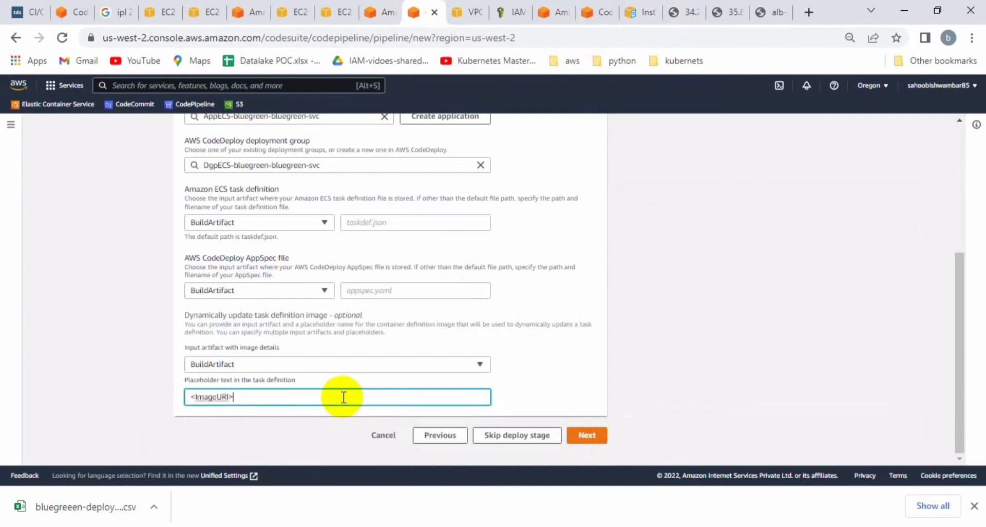
key(BackSpace)
key(Left)
key(Left)
key(Left)
key(Left)
key(Left)
key(Left)
key(Left)
key(Left)
key(BackSpace)
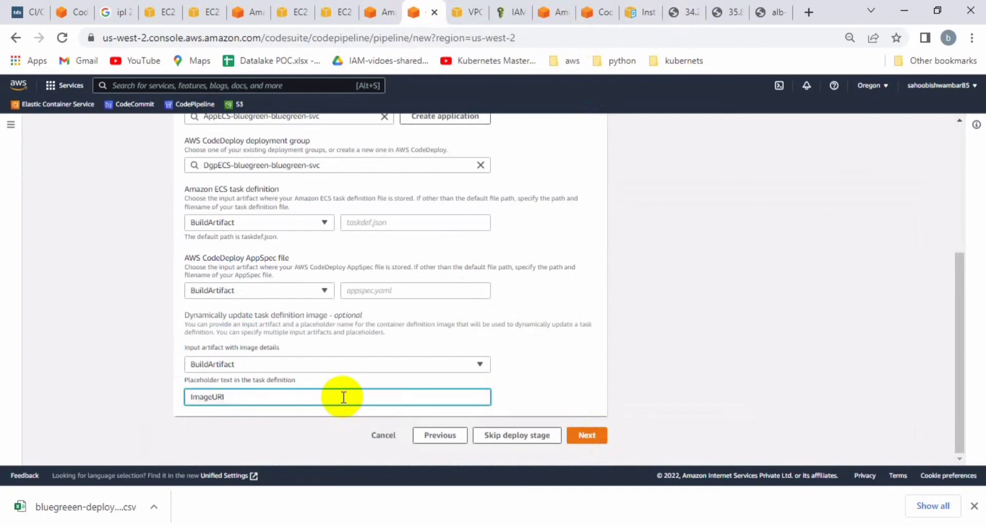
click(552, 364)
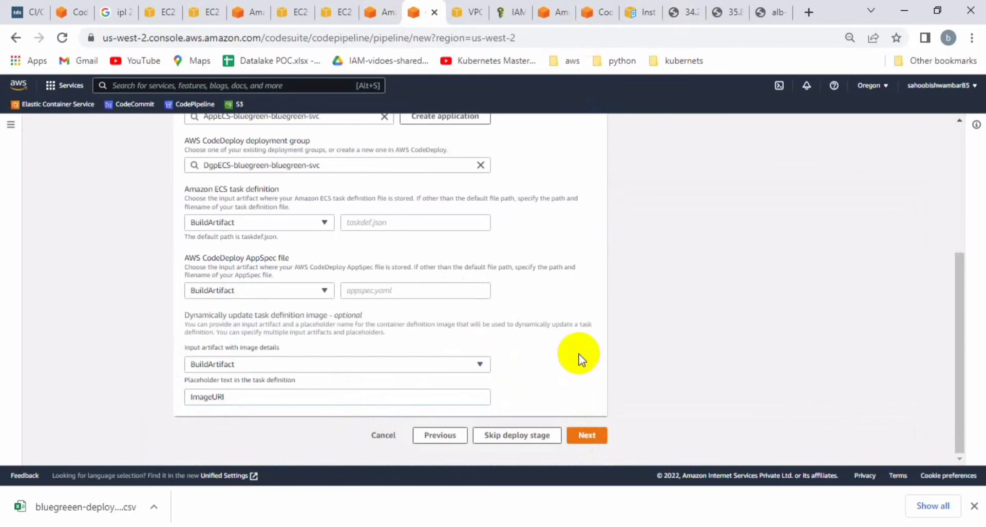
Step: Continue to the review page, look over the bluegreen-pipeline settings, create the pipeline and dismiss the notification
click(595, 435)
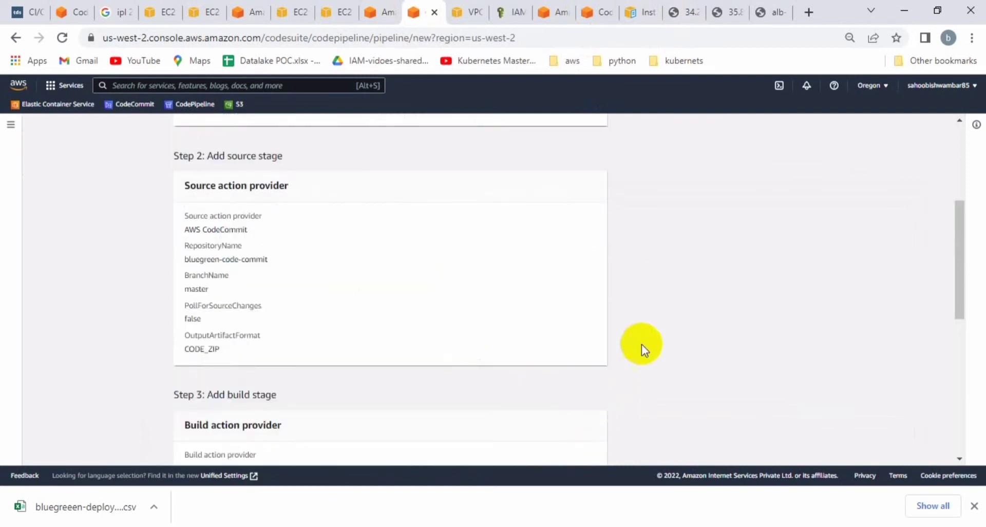
scroll(656, 286, up, 4)
scroll(656, 285, down, 1)
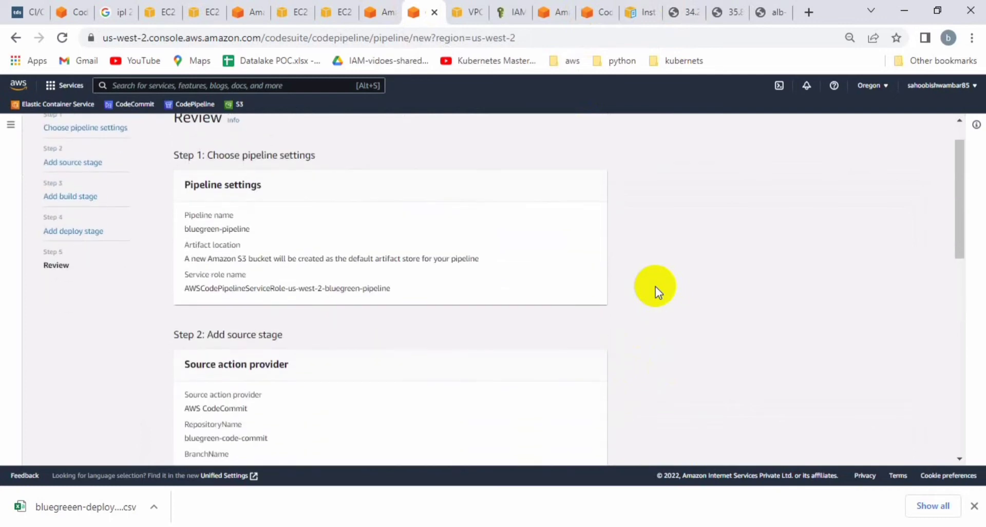
scroll(655, 286, down, 10)
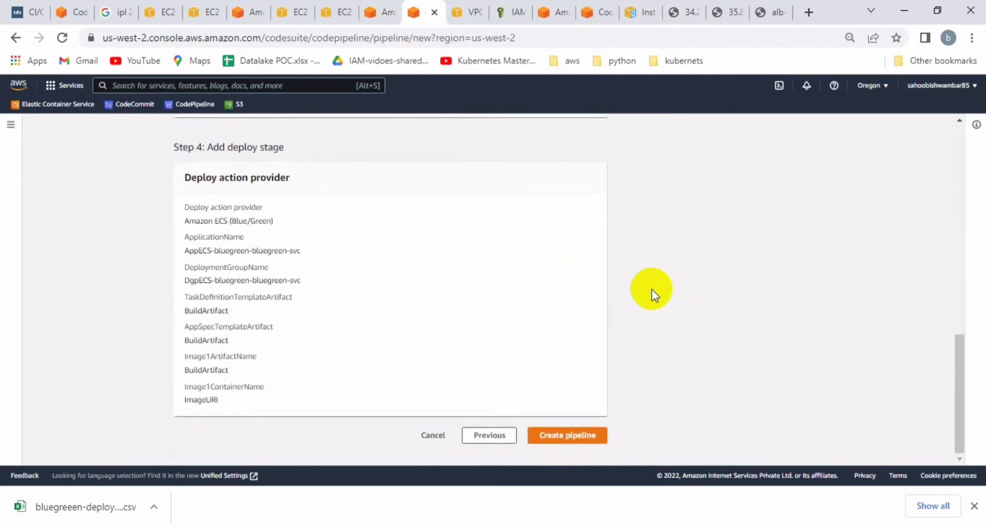
click(584, 436)
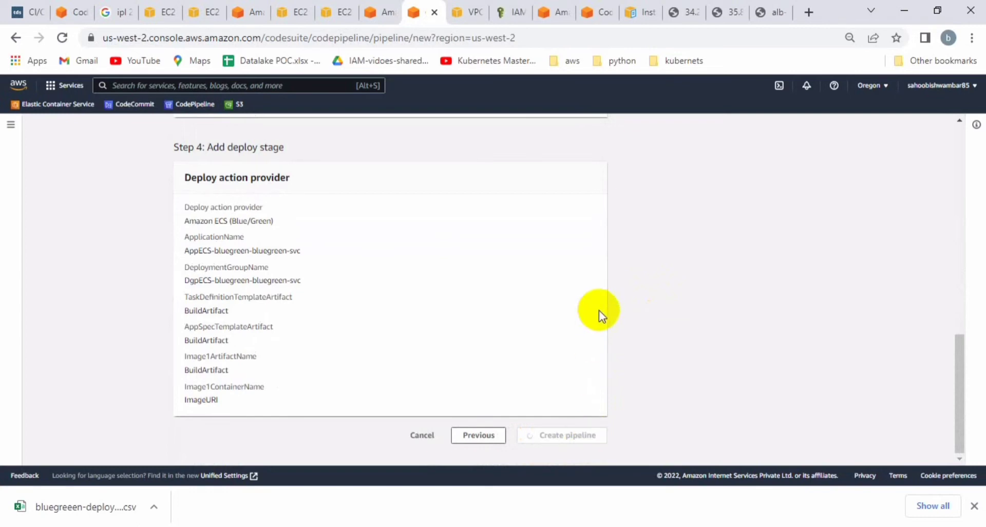
scroll(599, 310, up, 15)
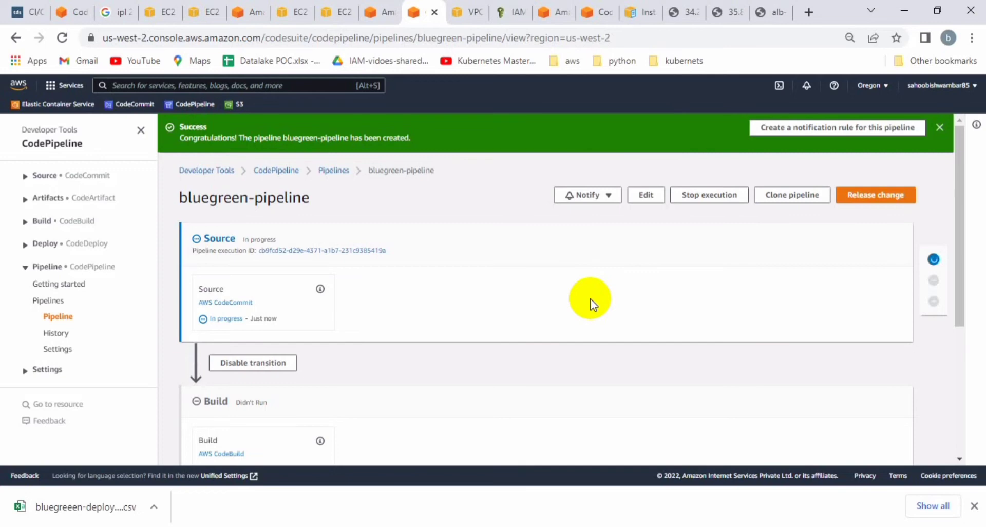
click(941, 130)
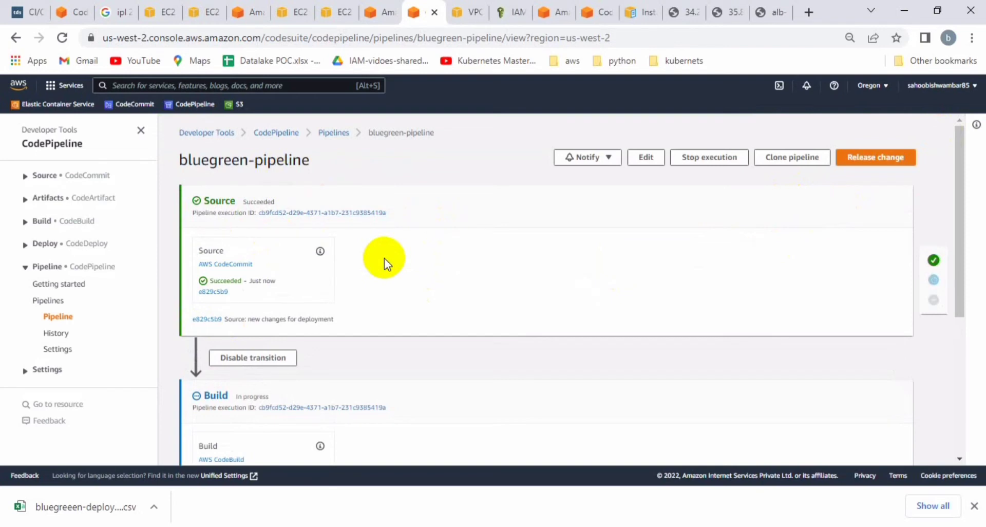
Step: Open the Build stage's details in a new browser tab and tail the build logs
scroll(384, 258, down, 3)
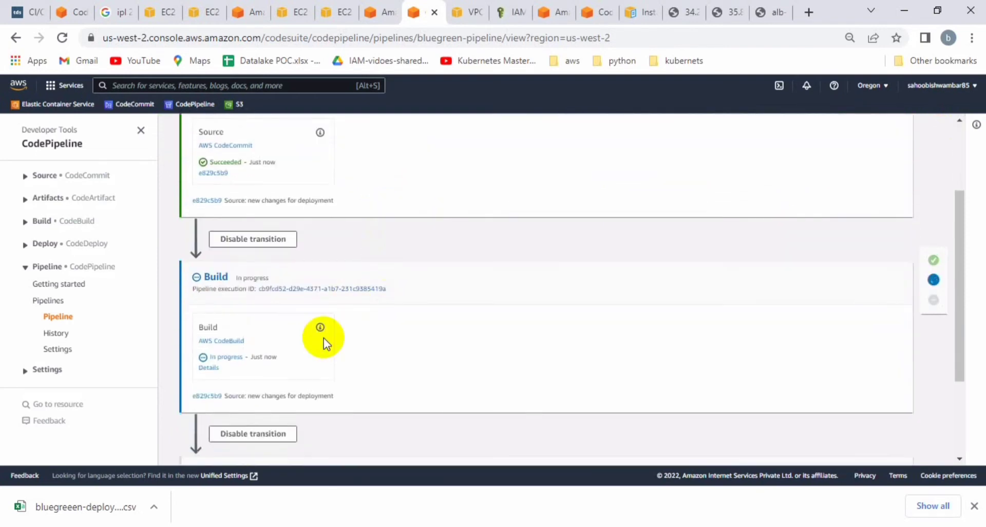
right_click(210, 369)
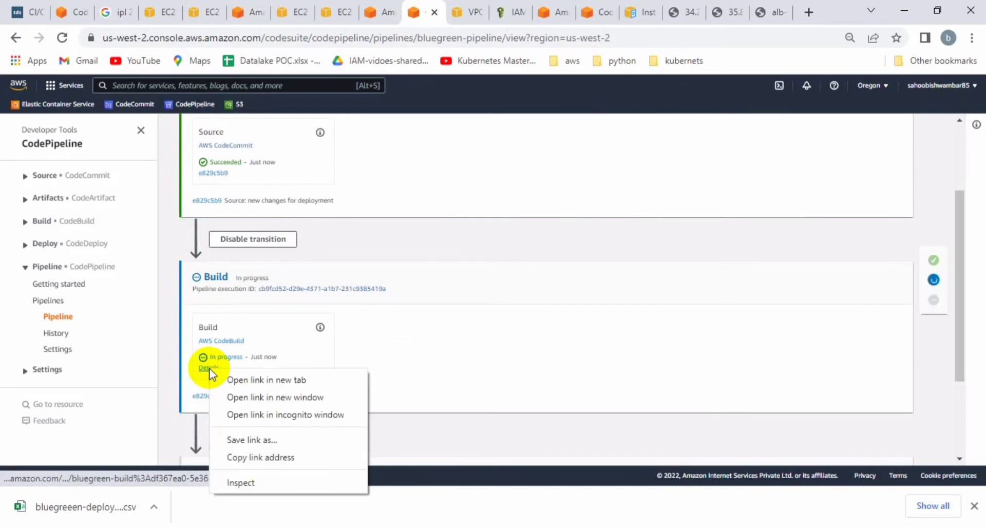
click(241, 379)
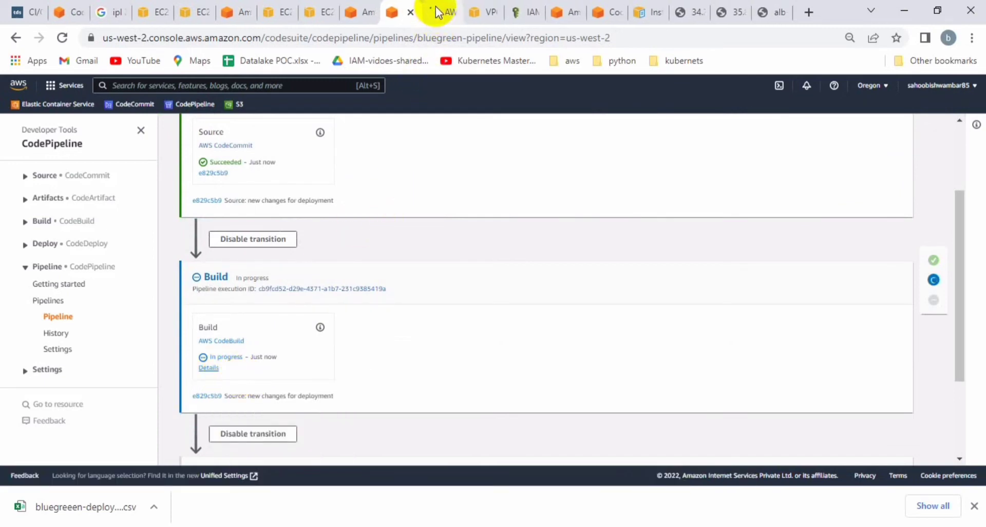
click(436, 11)
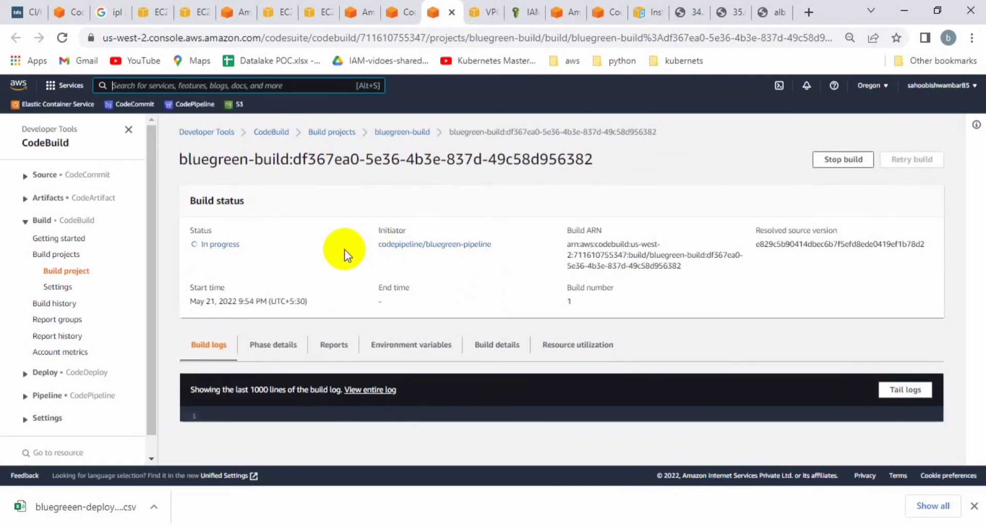
click(894, 386)
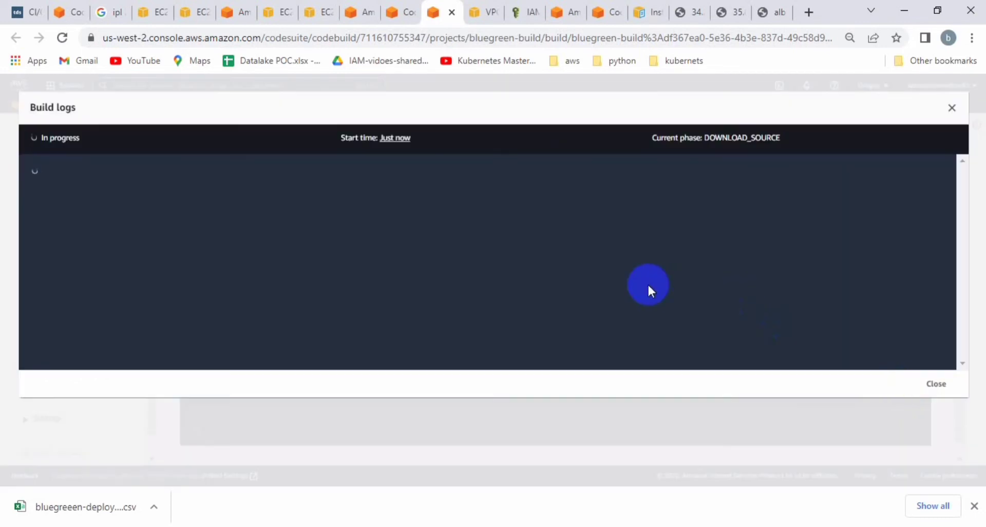
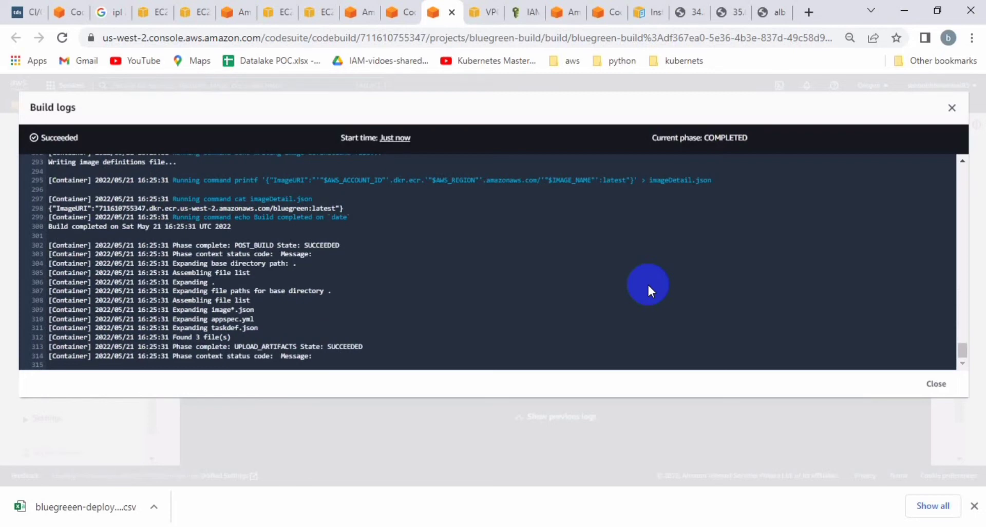
Step: Check the artifact upload phase and overall status in the build logs, and return to the bluegreen-pipeline page
triple_click(348, 347)
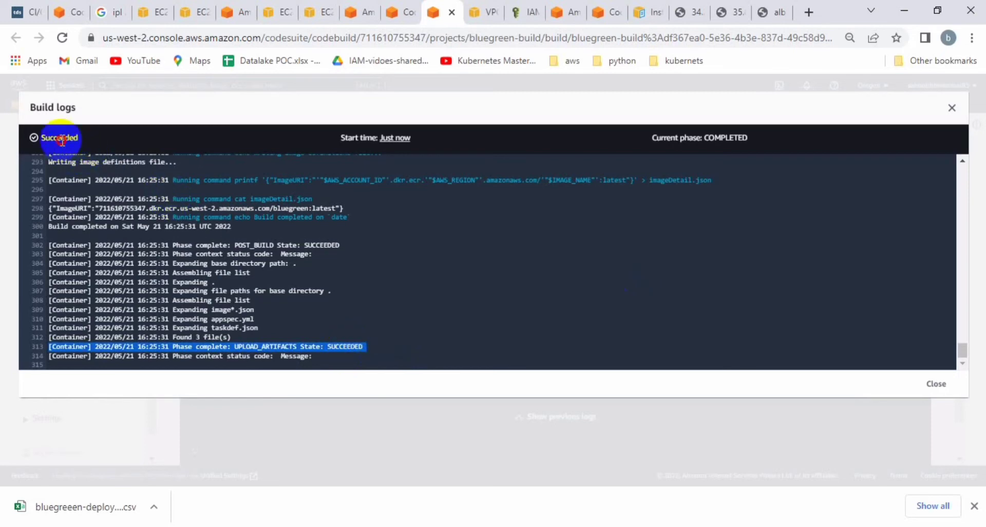
double_click(59, 137)
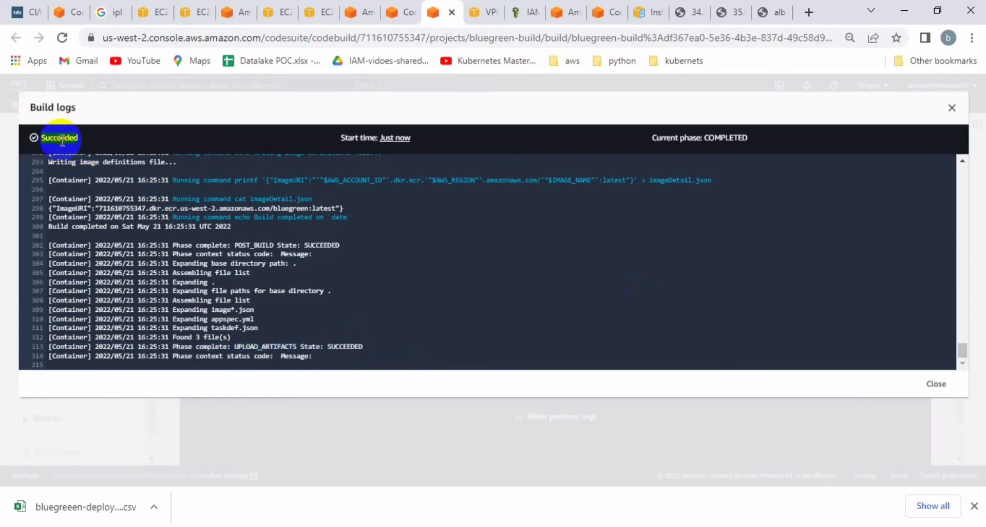
click(395, 16)
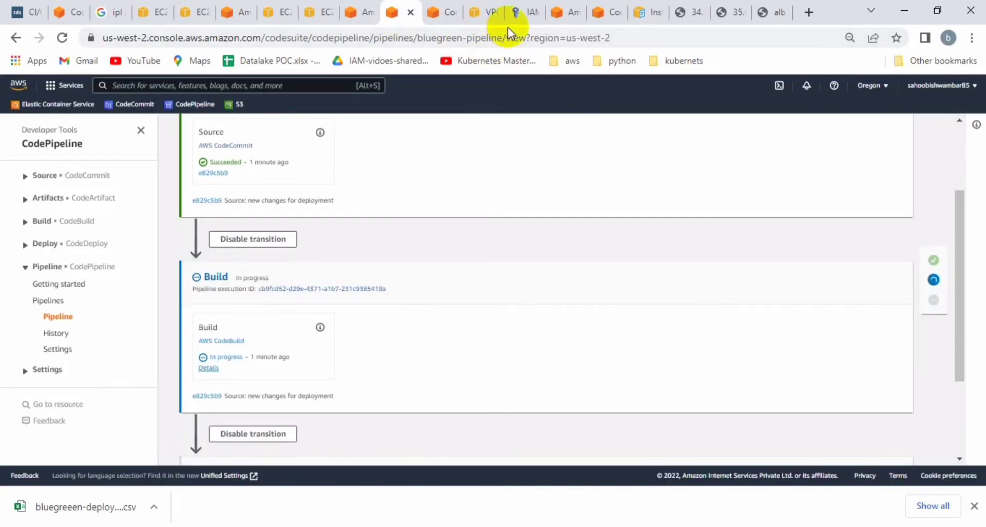
Step: Switch to the bluegreen ECR repository, refresh its image list and compare the push times of the latest and untagged images
click(562, 14)
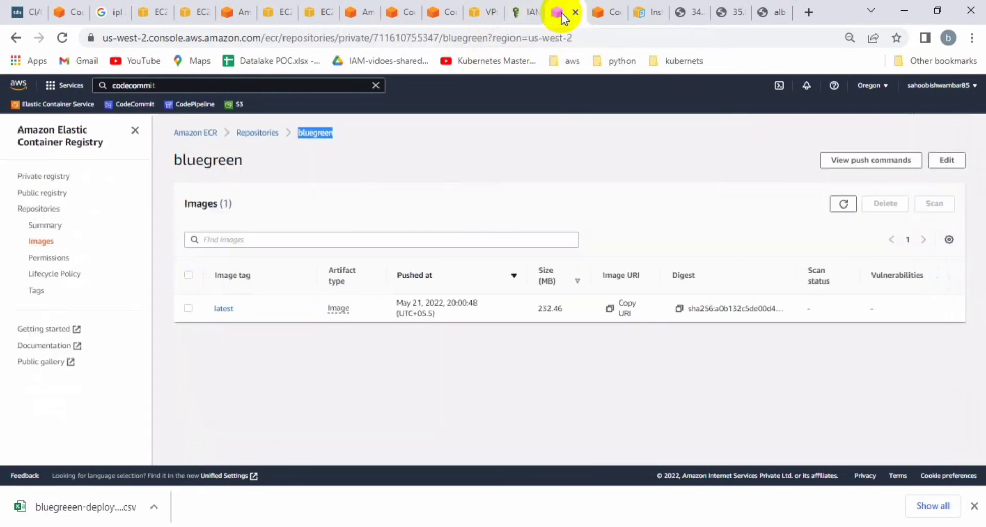
click(843, 204)
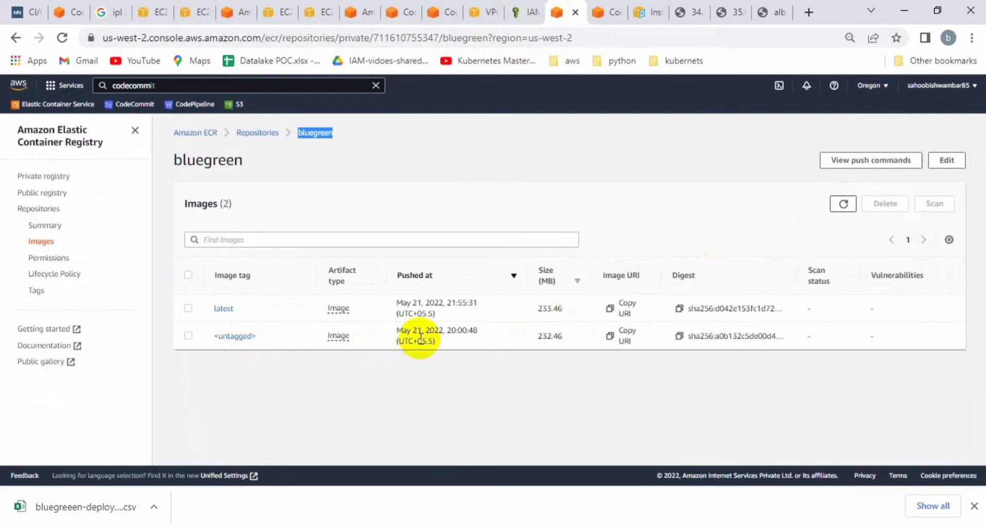
click(457, 308)
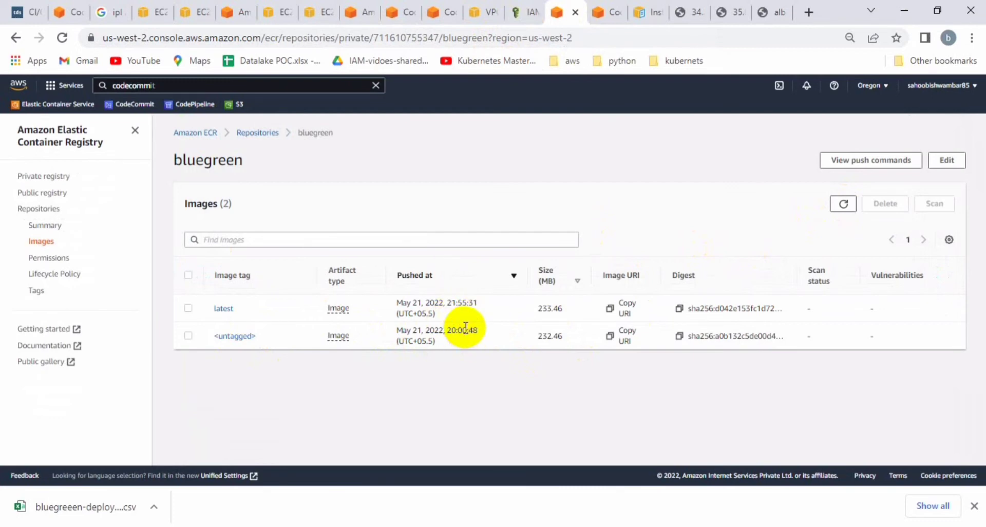
triple_click(465, 329)
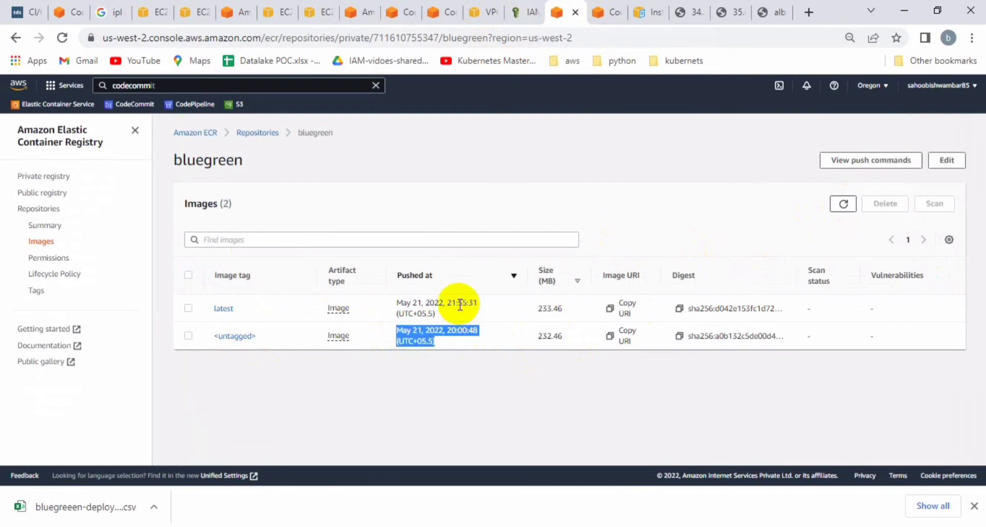
double_click(461, 303)
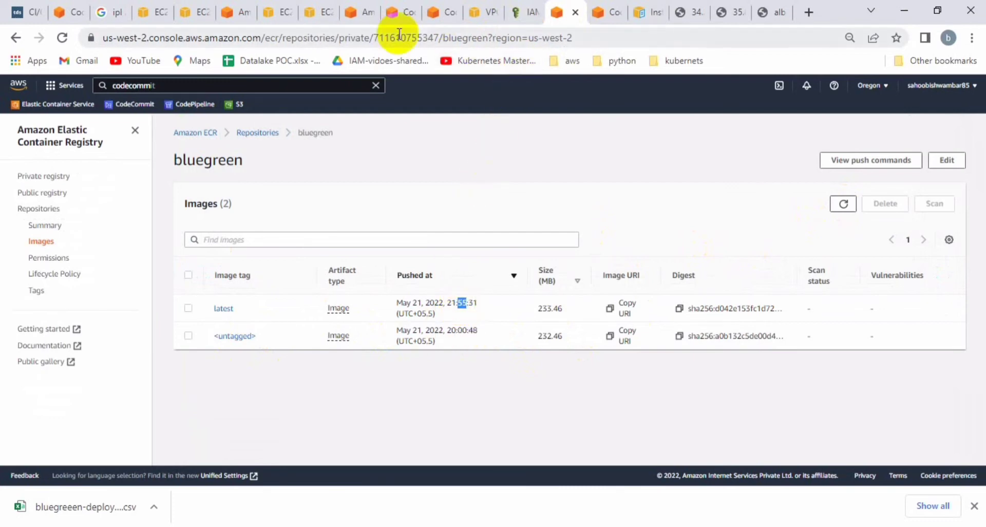
Step: Return to bluegreen-pipeline, open the Deploy stage's details in a new browser tab and view the deployment status and traffic shifting progress
click(399, 13)
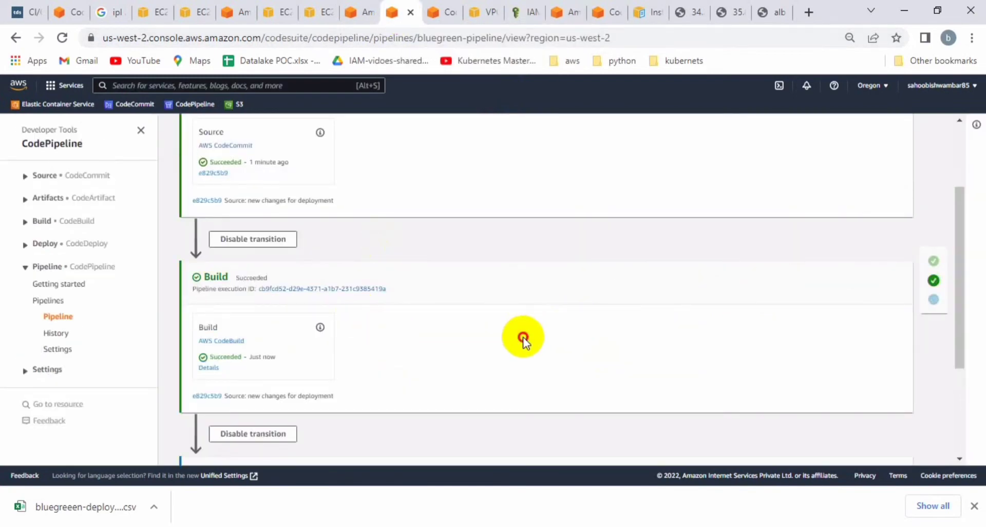
scroll(523, 337, down, 3)
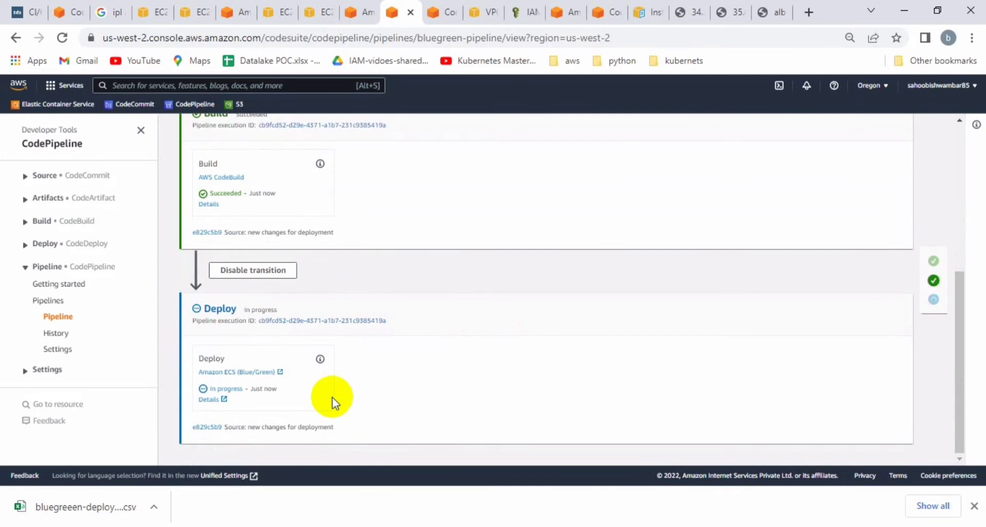
right_click(214, 400)
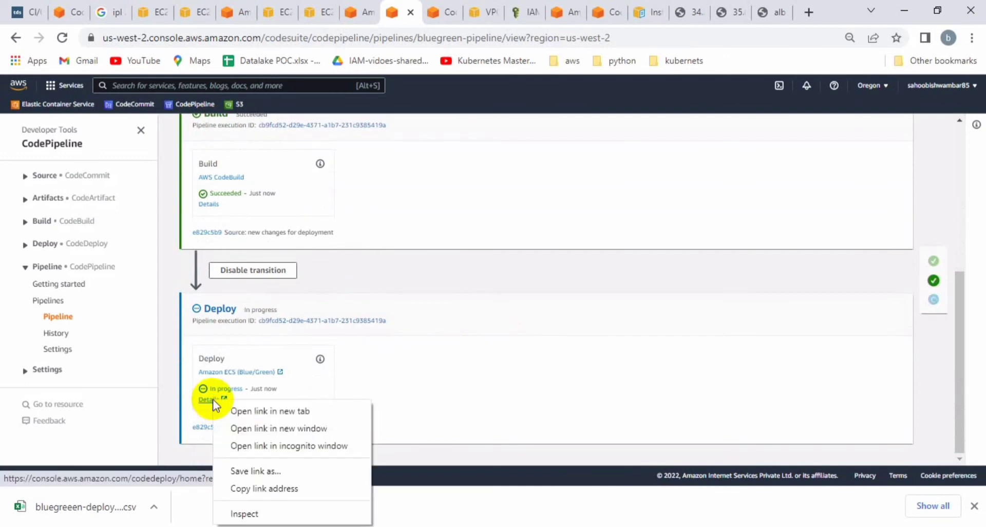
click(245, 410)
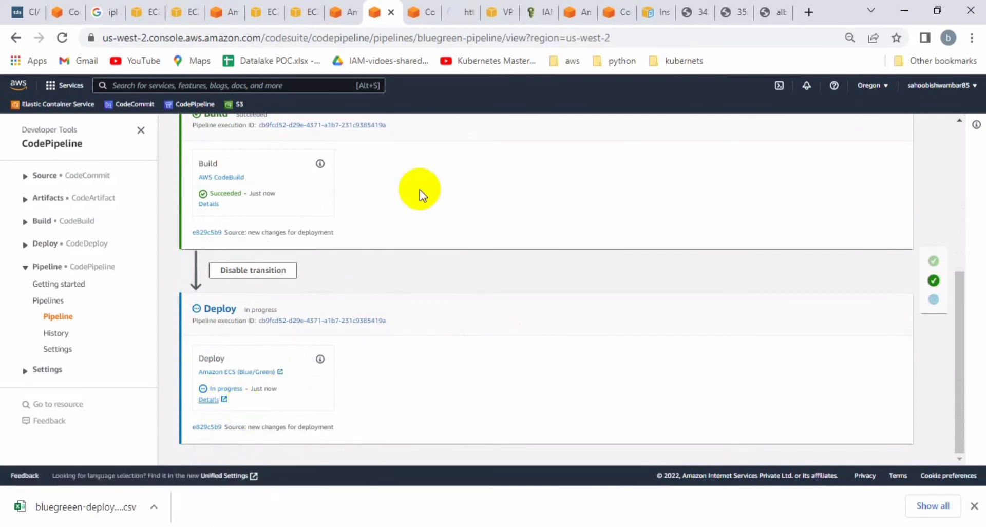
click(461, 15)
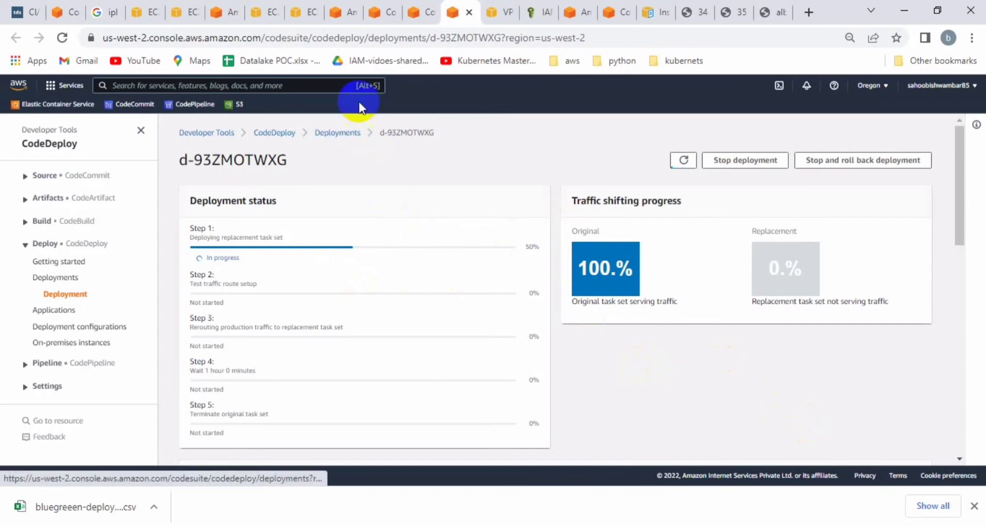
Step: Show the tasks of the ECS service bluegreen-svc, refresh the list and check each task's last status
click(342, 13)
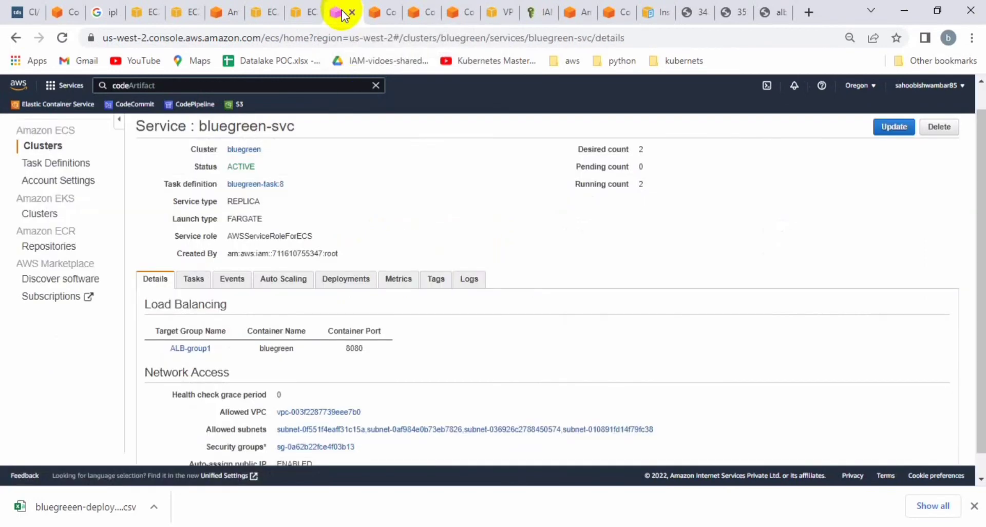
click(194, 279)
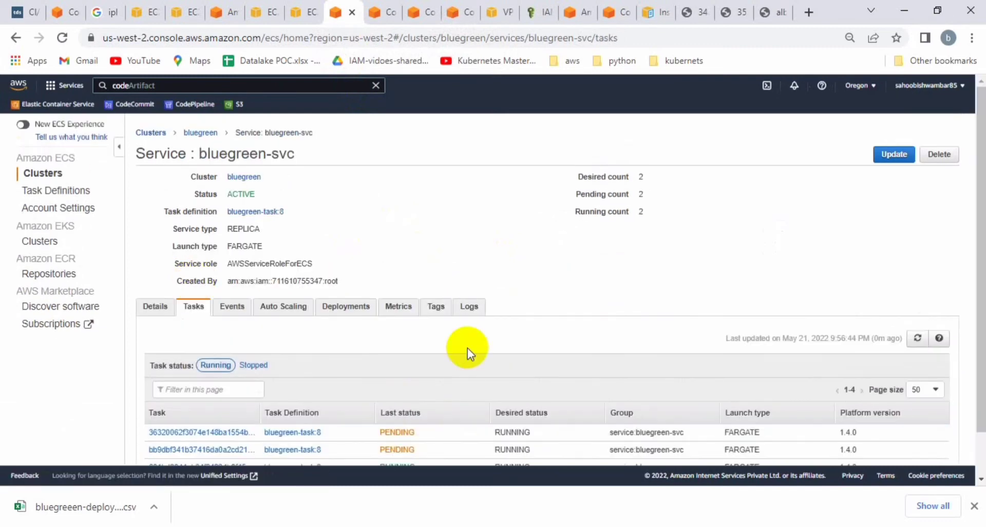
scroll(468, 347, down, 1)
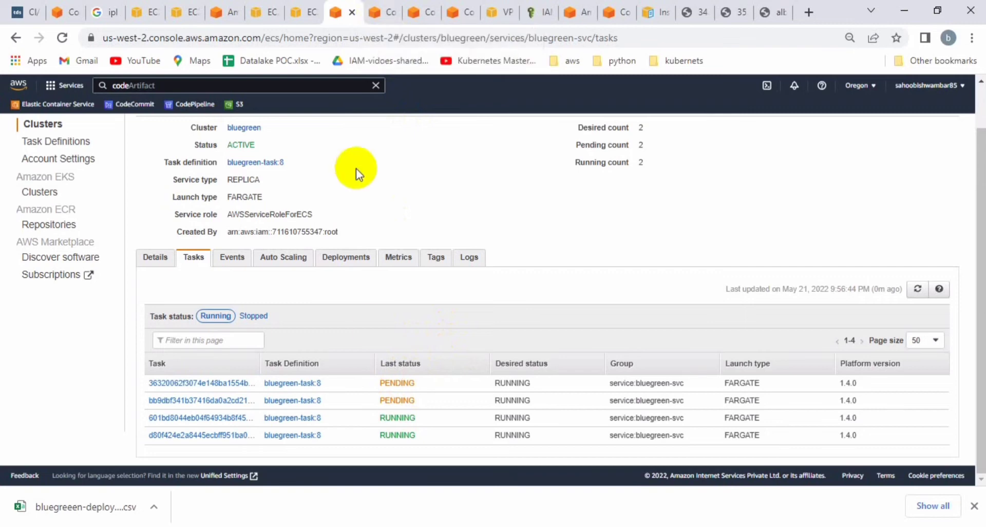
click(917, 290)
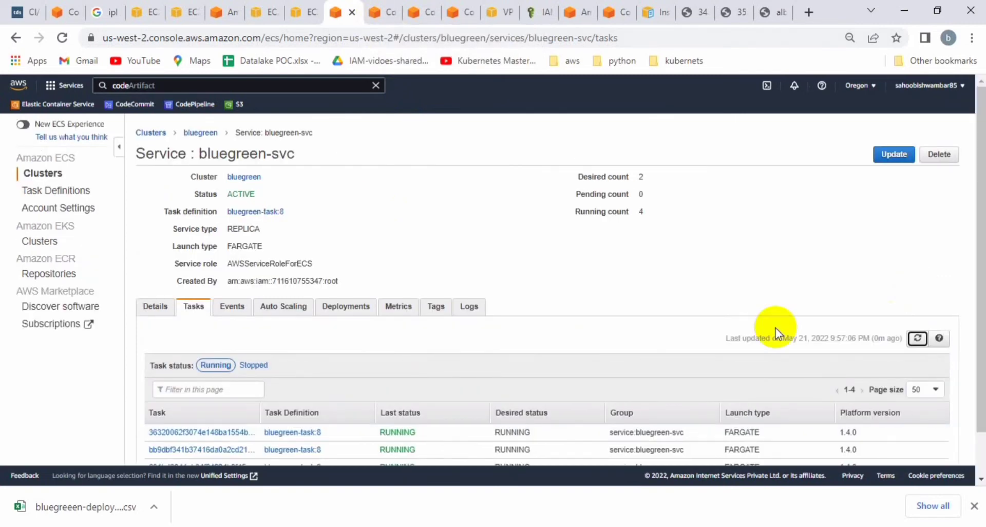
scroll(775, 331, down, 2)
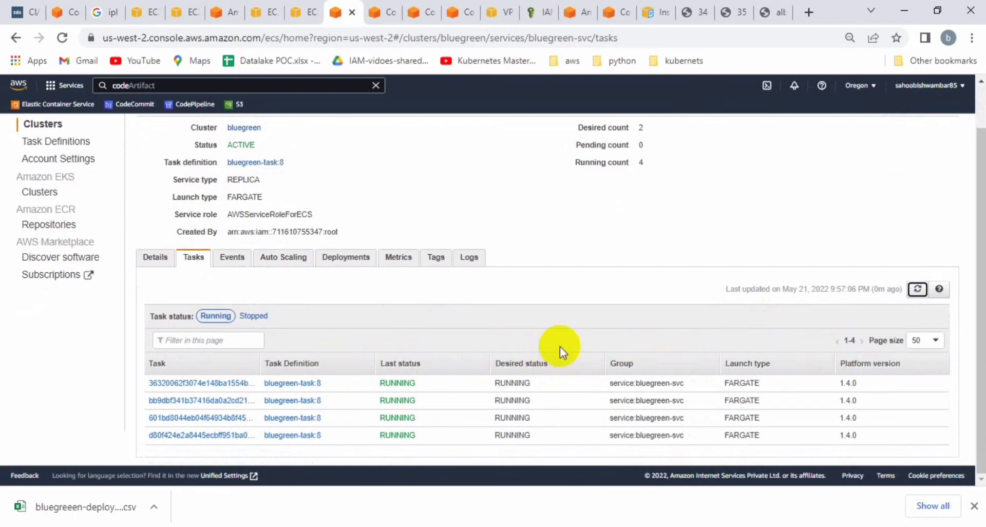
Step: Open the first task in the bluegreen-svc task list and copy its public IP from the network details
click(245, 391)
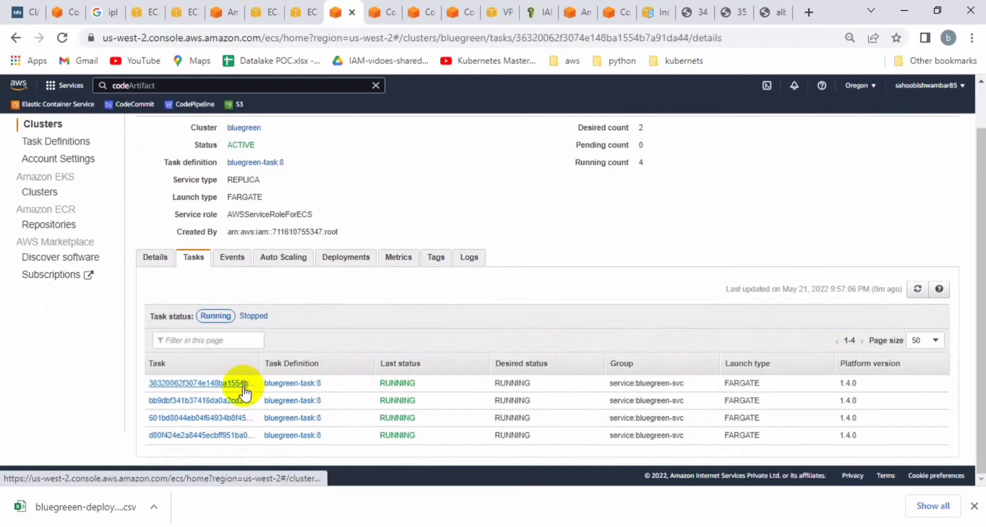
scroll(341, 360, down, 3)
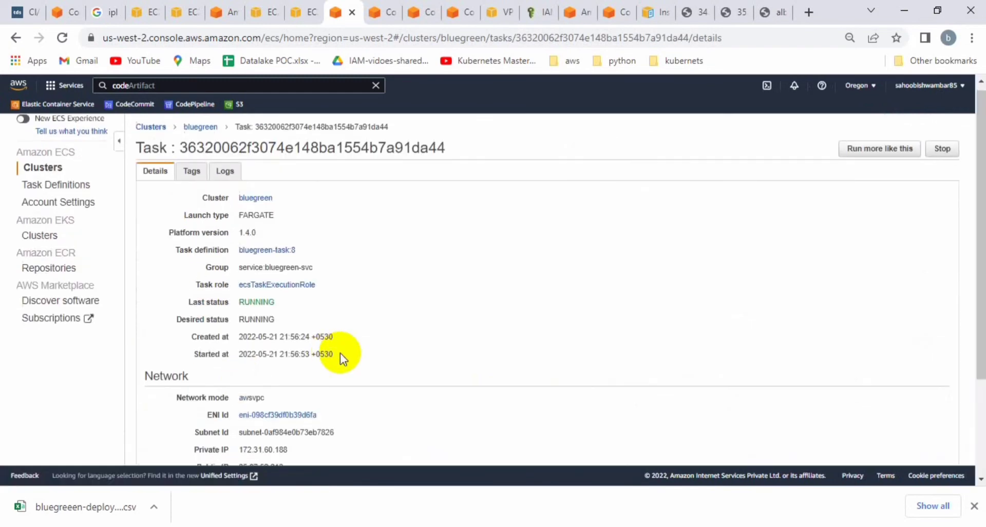
double_click(272, 333)
key(ctrl+c)
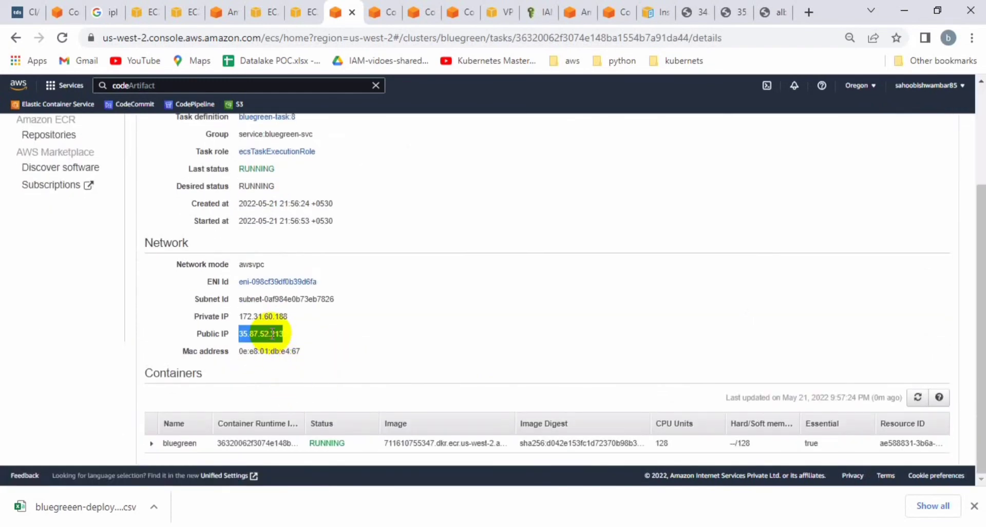
click(270, 333)
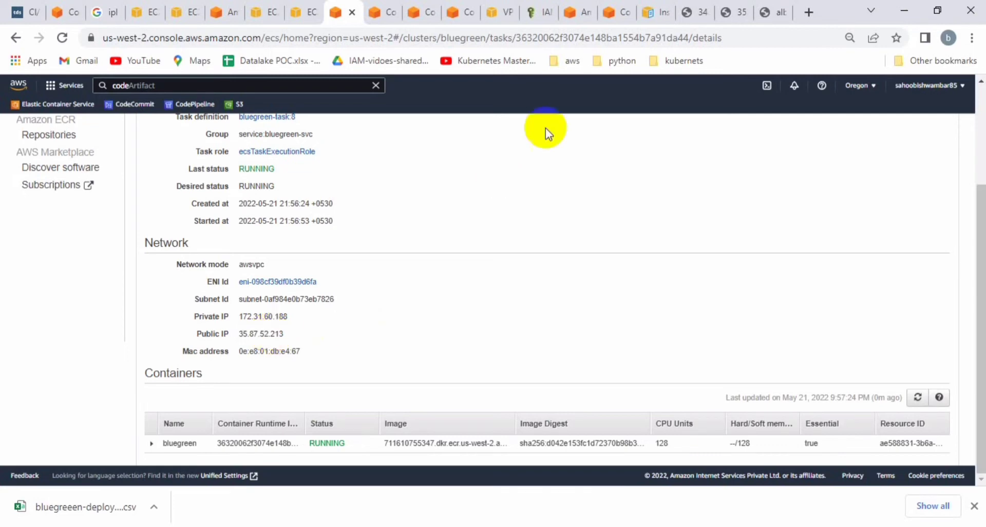
Step: Open 35.87.52.213:8080 in a new browser tab and reload the application page several times
click(809, 13)
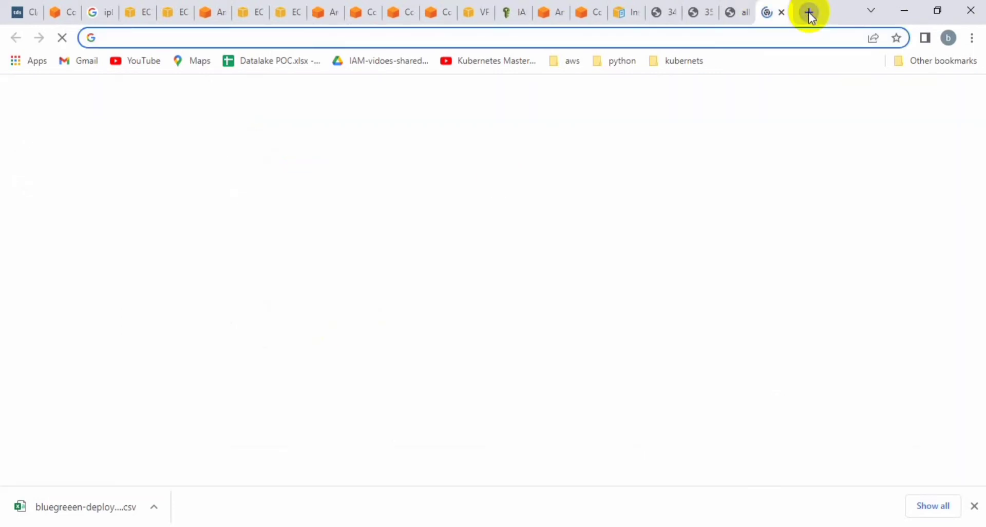
key(ctrl+v)
text(:8080)
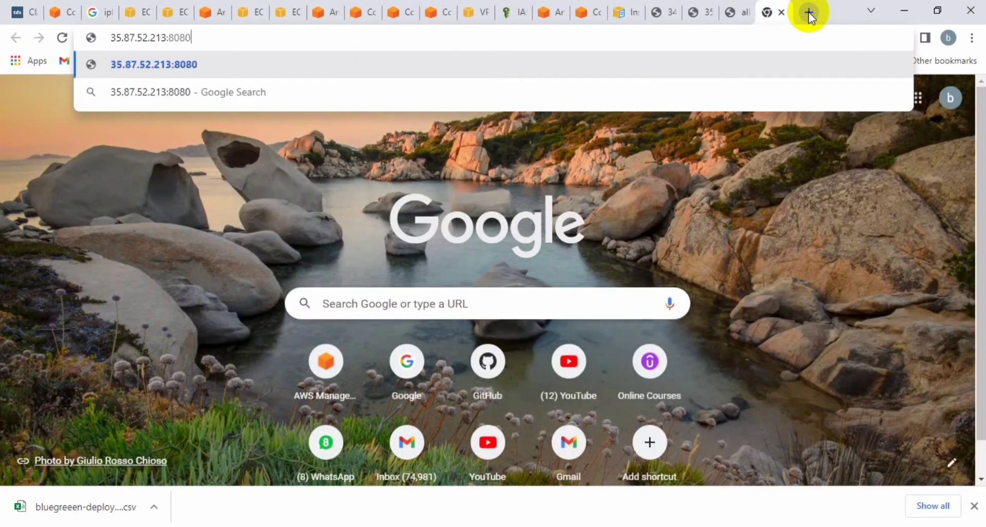
key(Return)
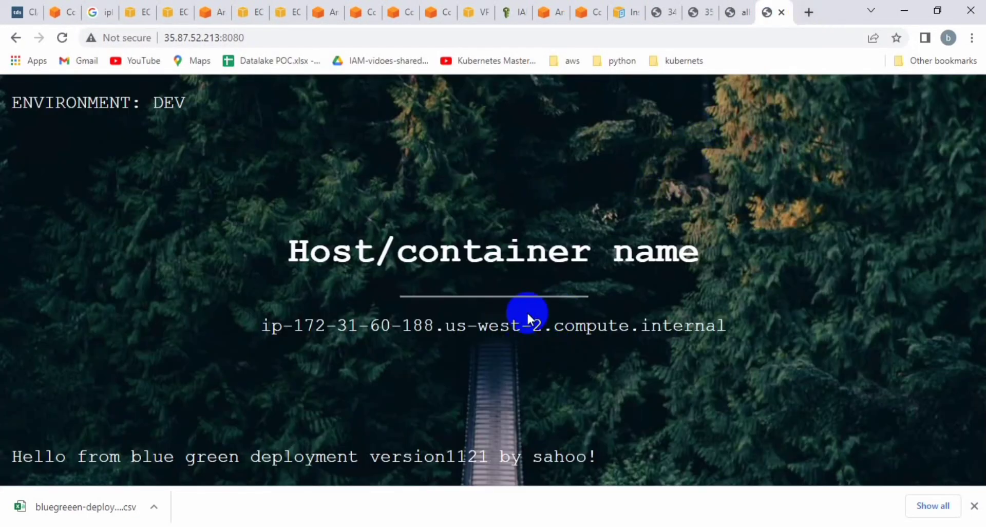
click(67, 43)
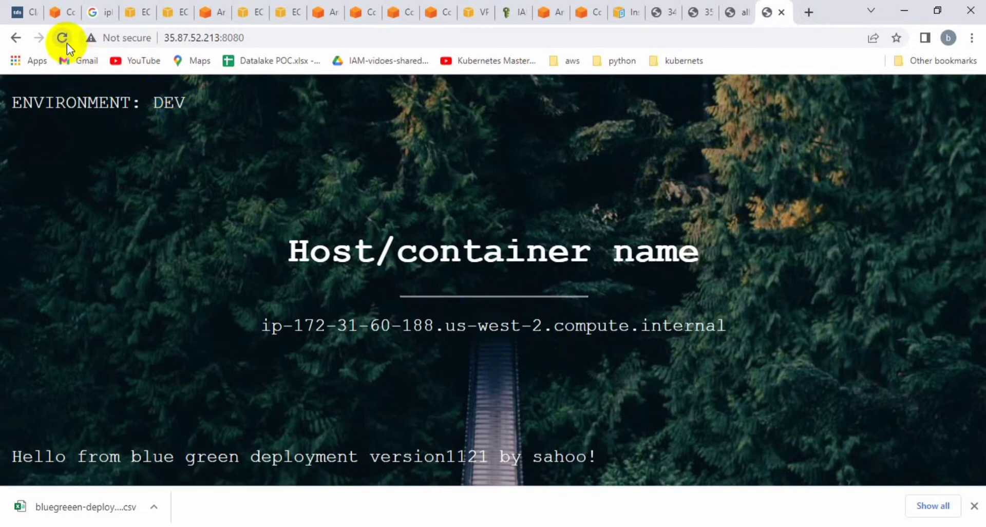
click(67, 44)
click(67, 44)
click(67, 43)
click(251, 89)
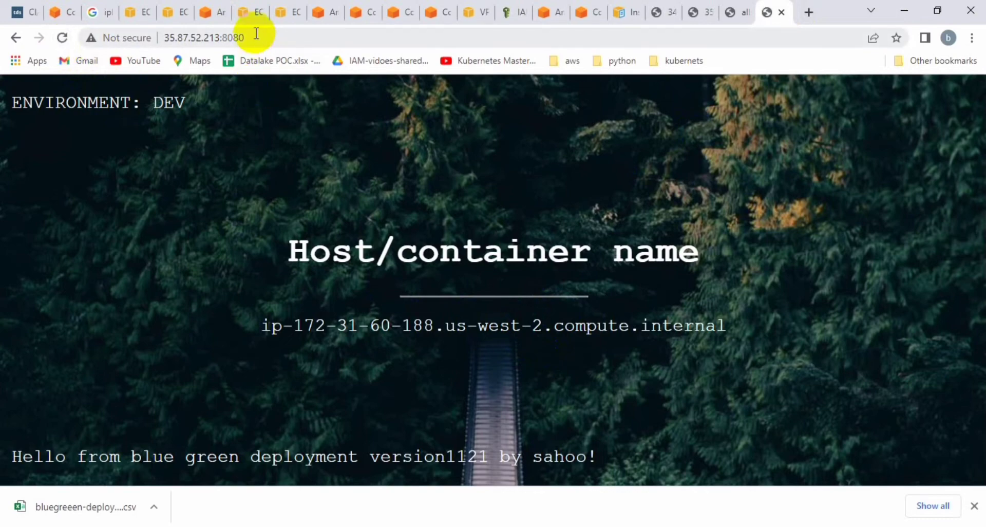
Step: Go to the EC2 target groups, select ALB-group2 and check the health status of its registered targets
click(248, 17)
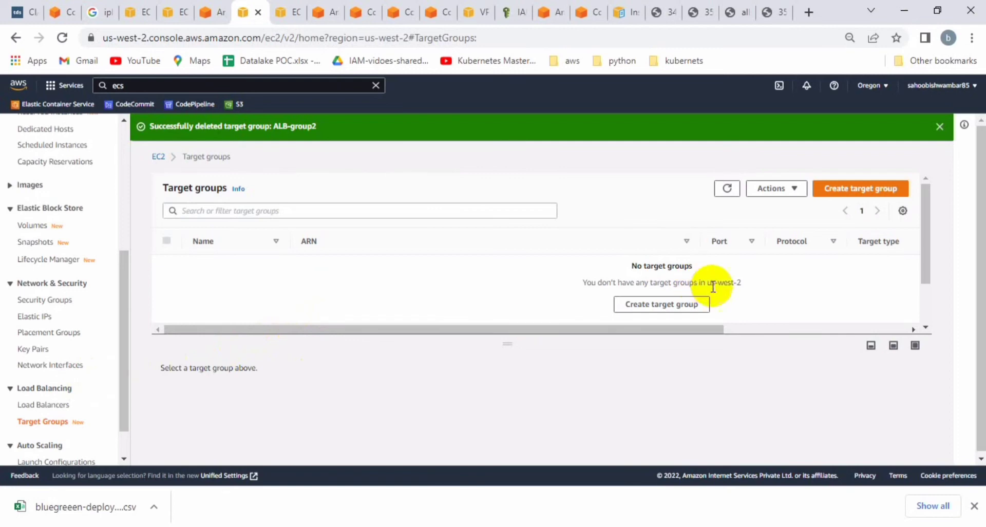
click(50, 405)
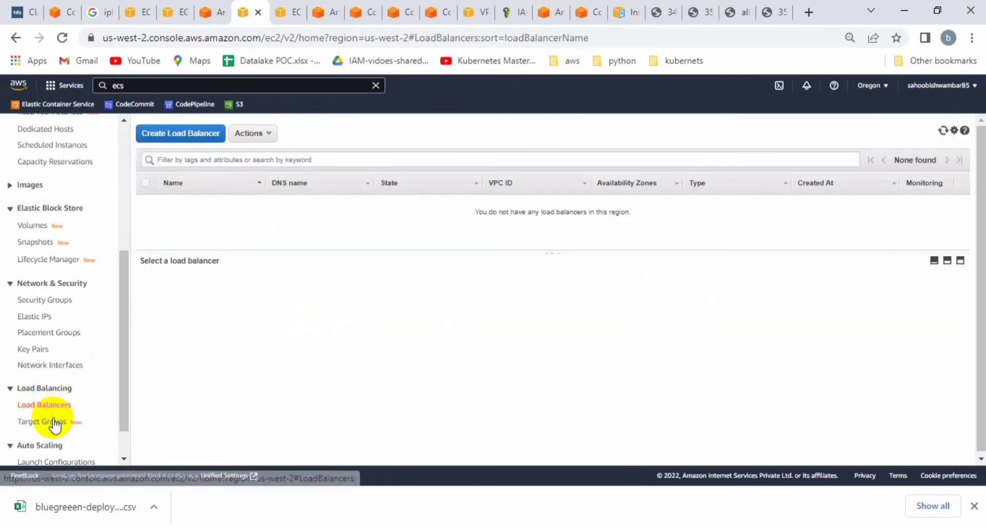
click(51, 422)
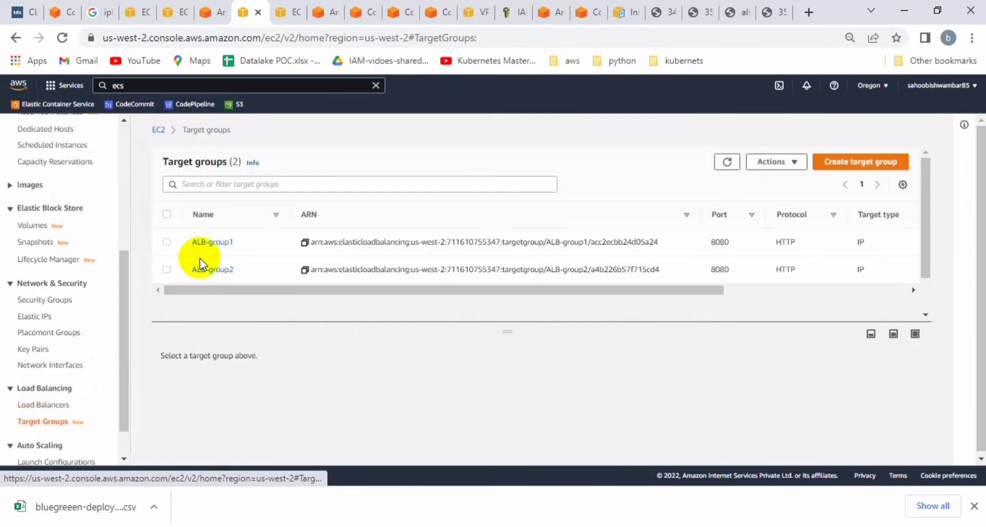
click(166, 269)
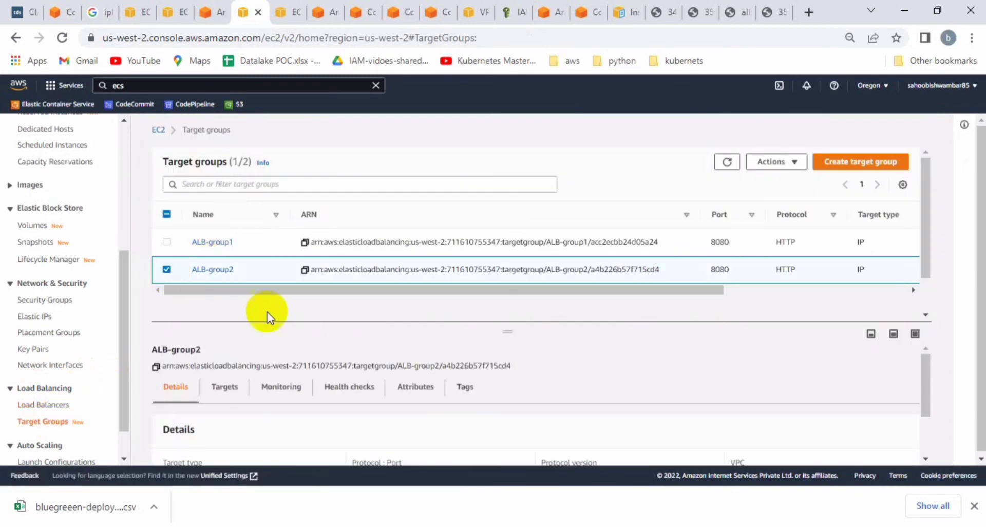
click(234, 389)
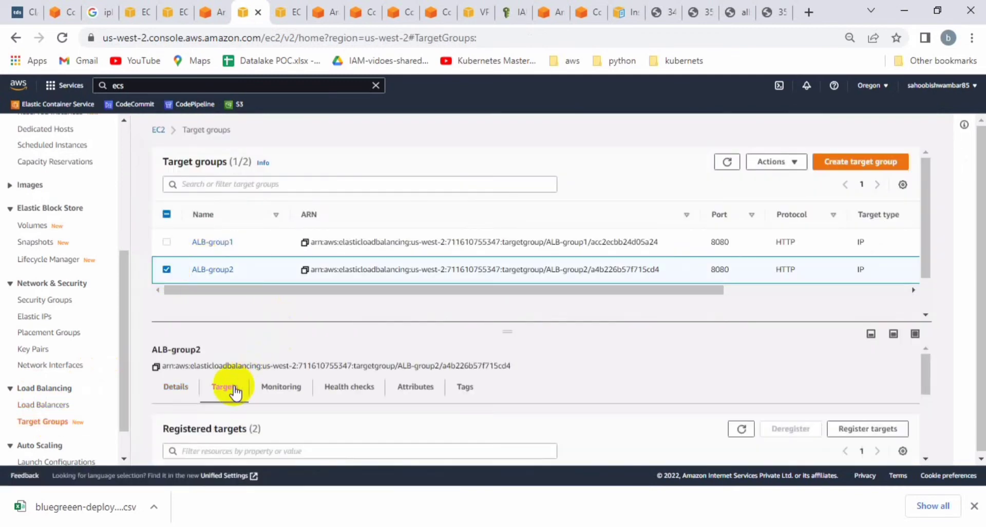
scroll(319, 371, down, 5)
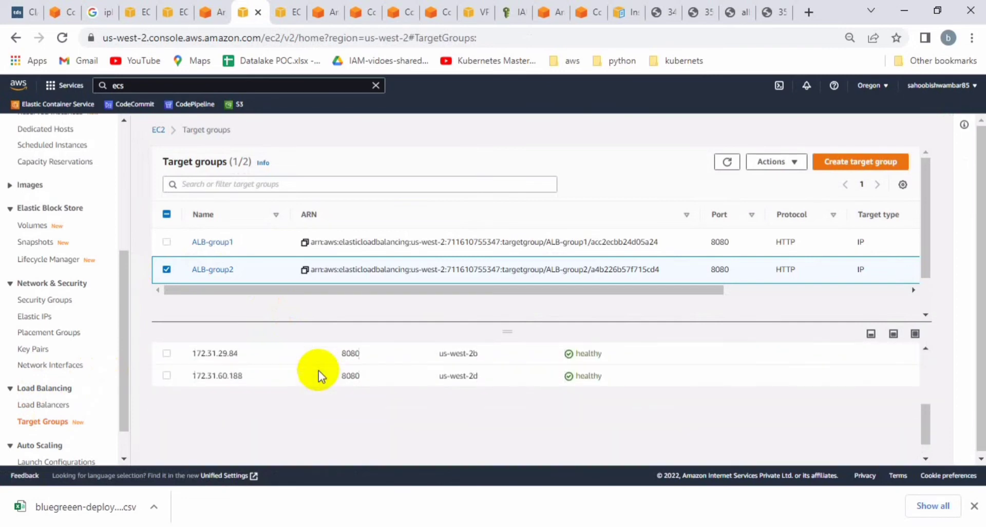
scroll(319, 370, up, 2)
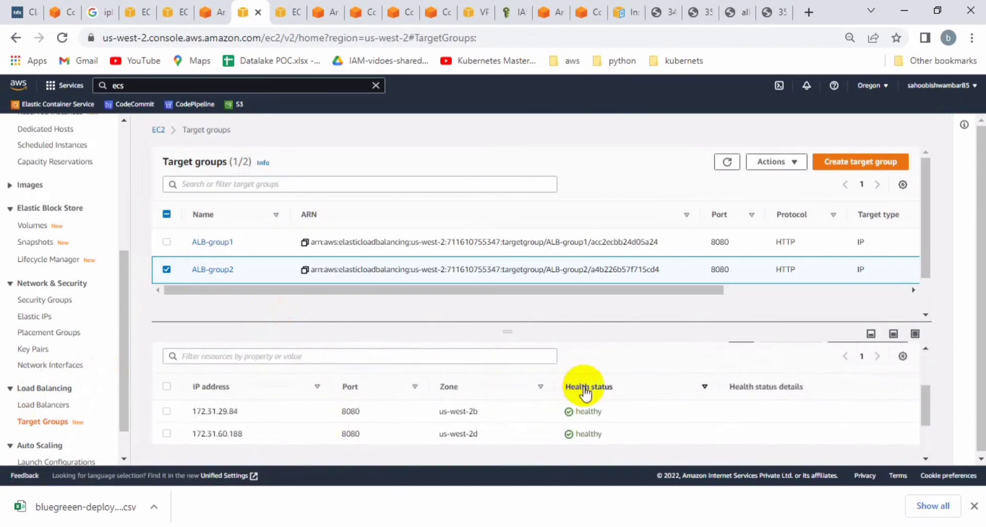
scroll(569, 389, up, 1)
click(747, 371)
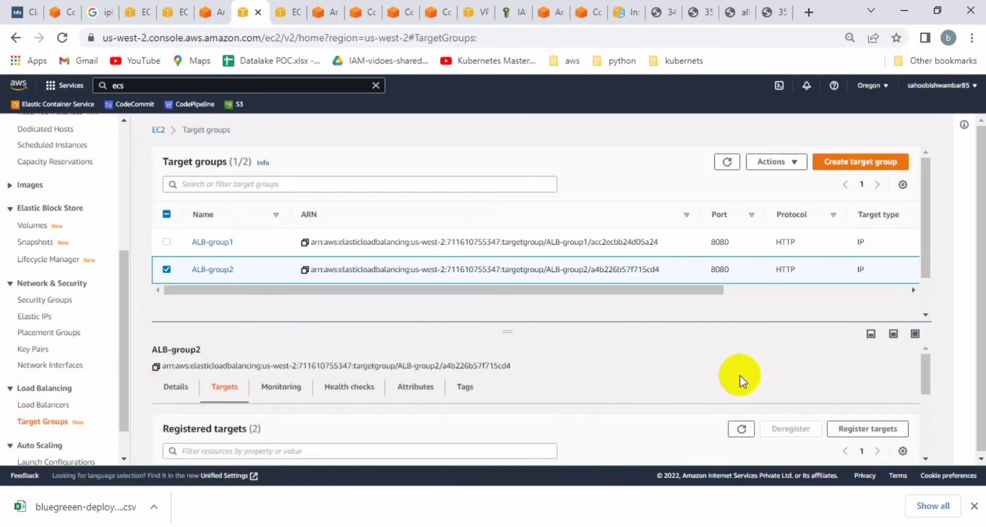
scroll(740, 378, down, 1)
scroll(702, 394, down, 1)
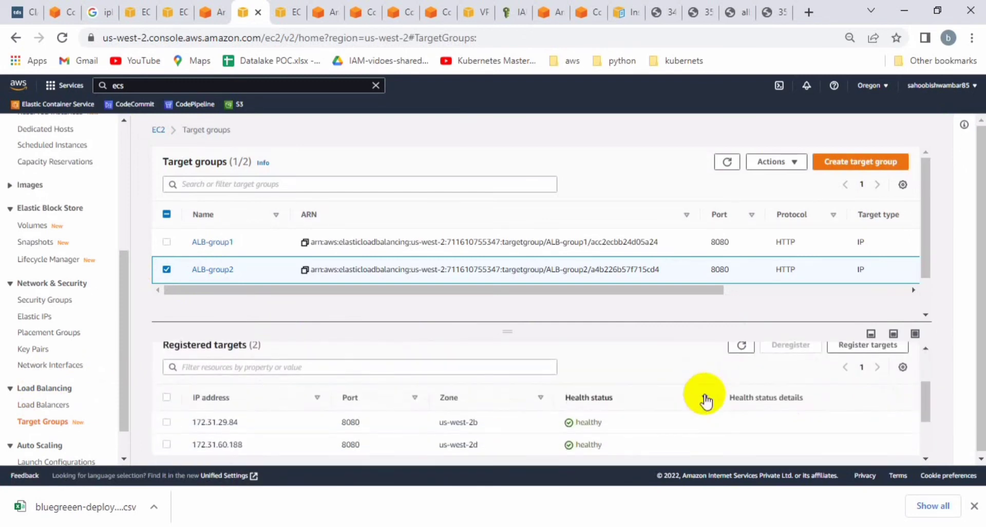
Step: Select only ALB-group1 in the target groups list, refresh its registered targets and check their health status
click(168, 268)
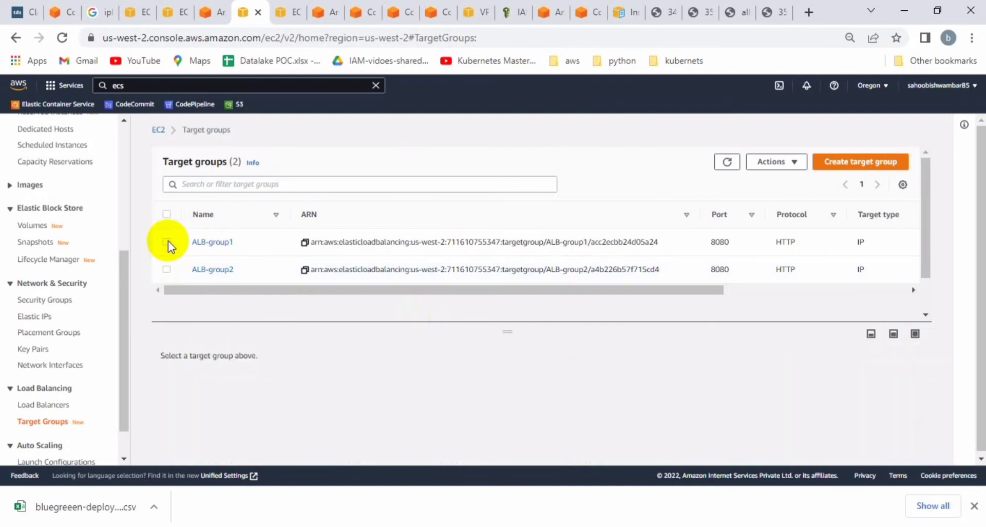
click(167, 241)
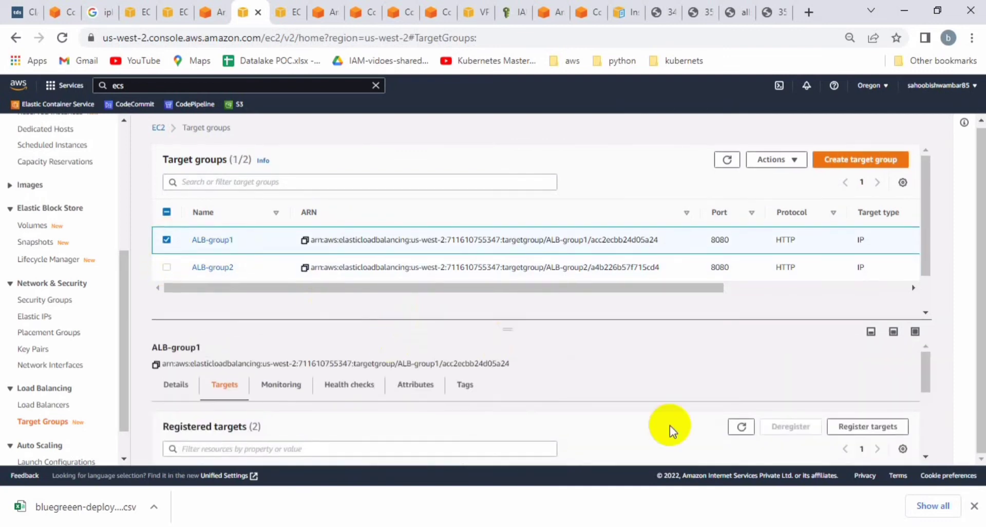
click(740, 426)
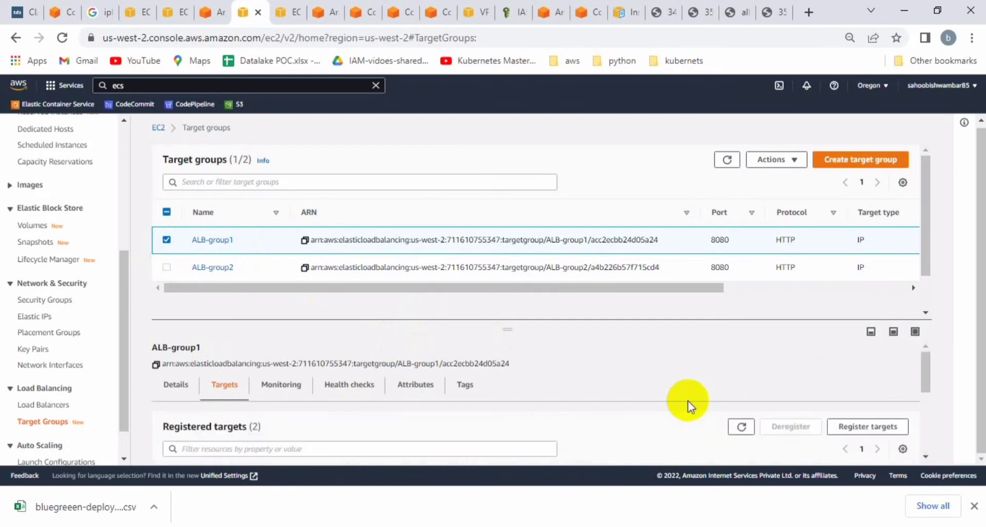
scroll(689, 401, down, 3)
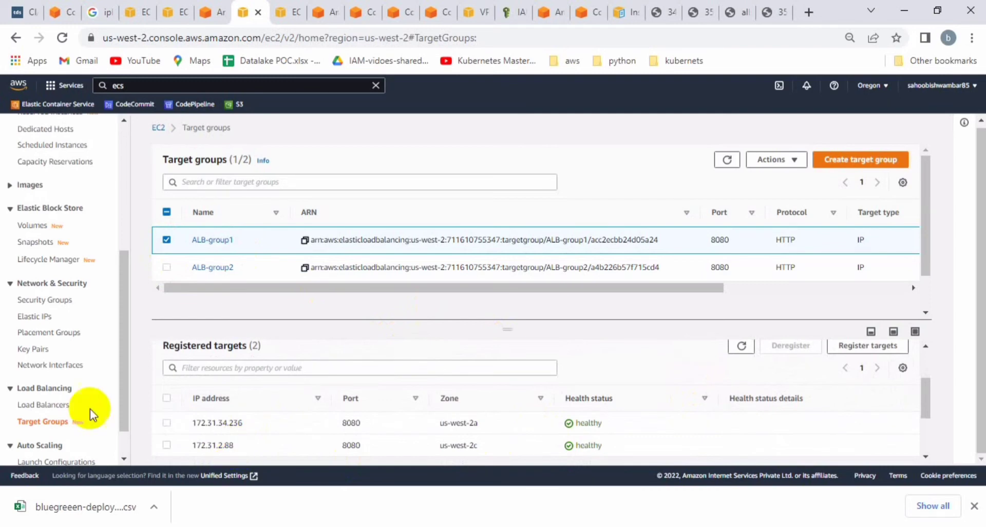
Step: Copy the DNS name of the load balancer ALB-new and open it in a new browser tab
click(55, 407)
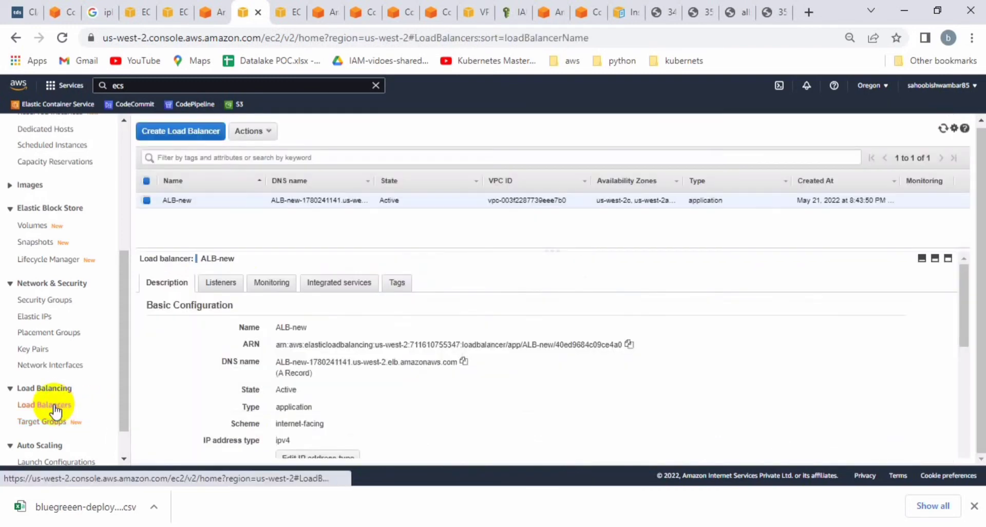
click(464, 361)
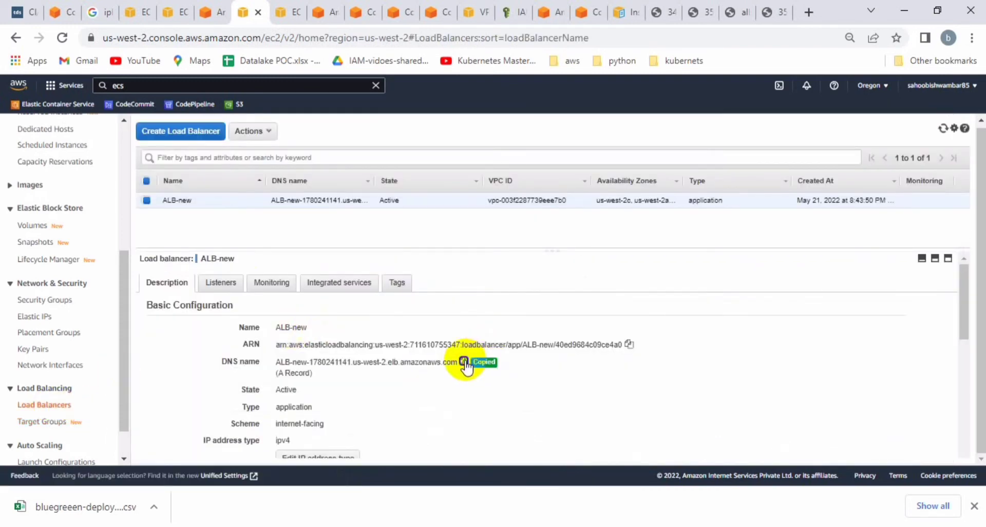
click(809, 14)
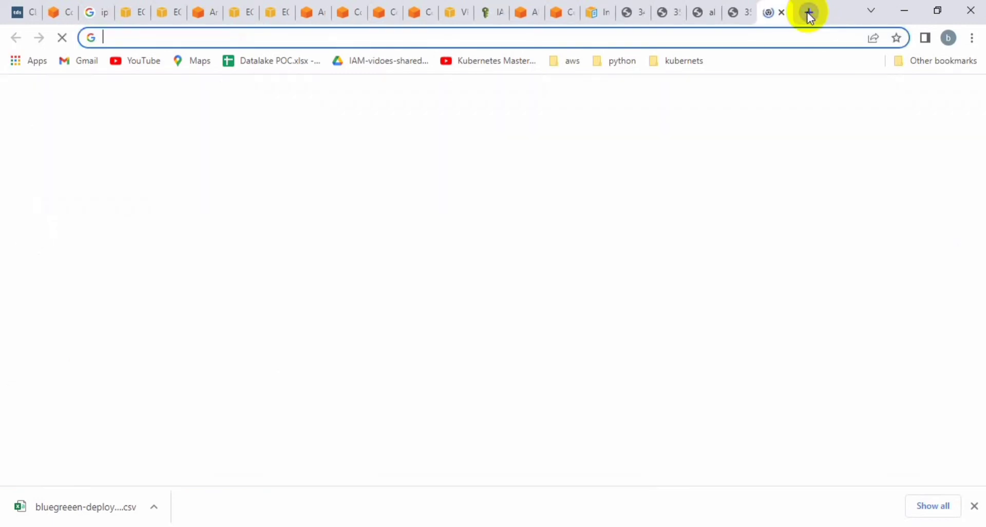
key(ctrl+v)
key(Return)
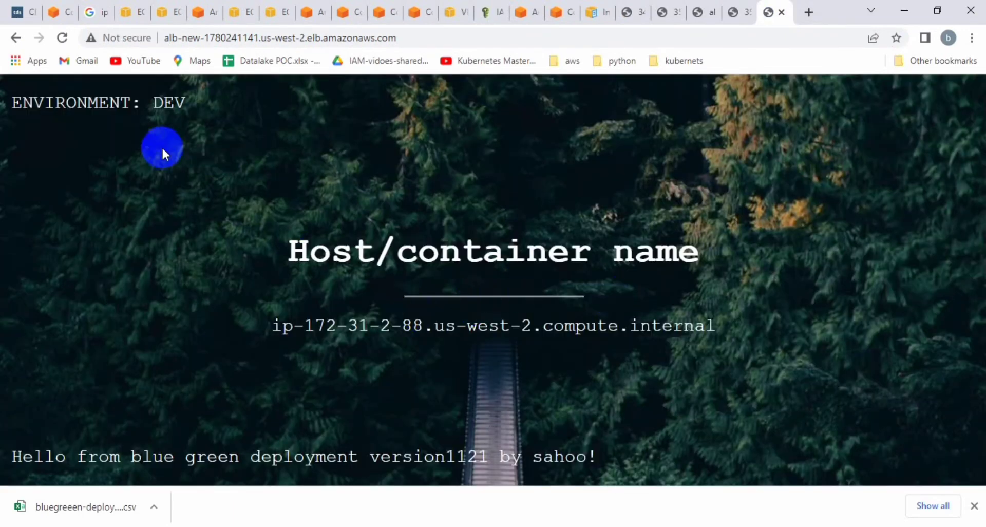
Step: Reload the load balancer's application page repeatedly and check which host/container name answers each request
click(62, 37)
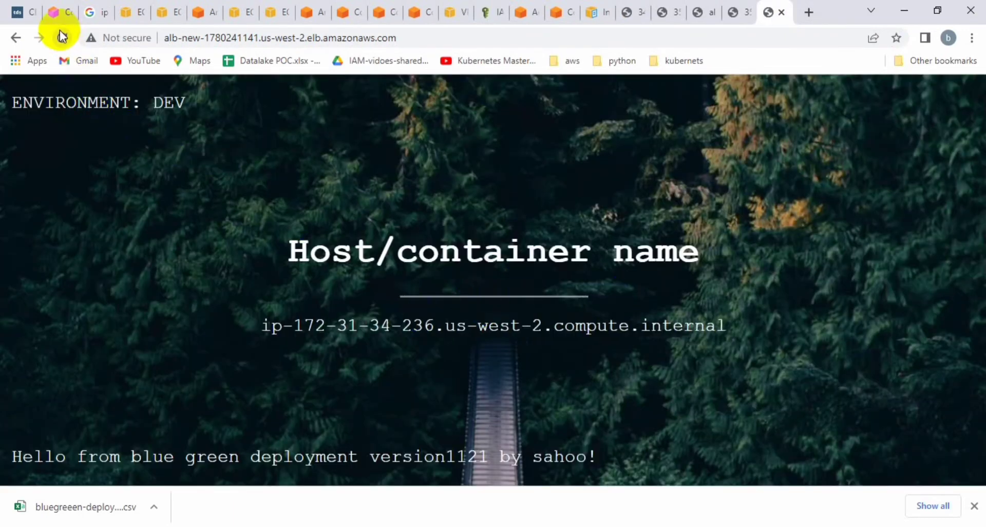
click(62, 38)
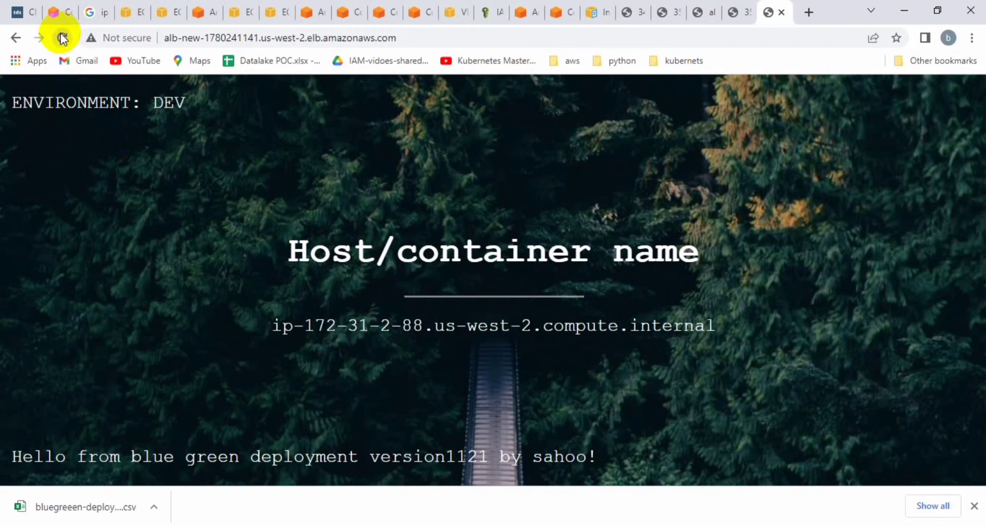
click(63, 37)
click(62, 38)
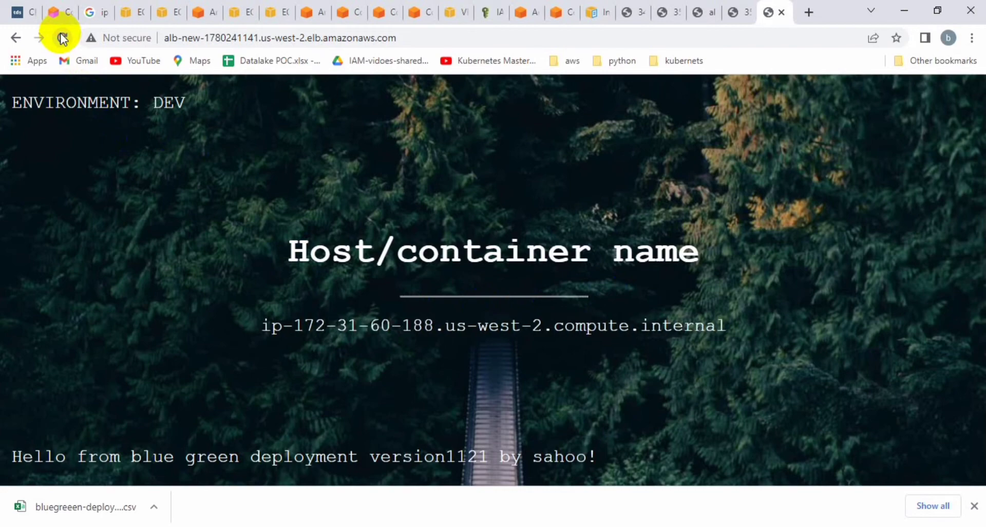
click(62, 37)
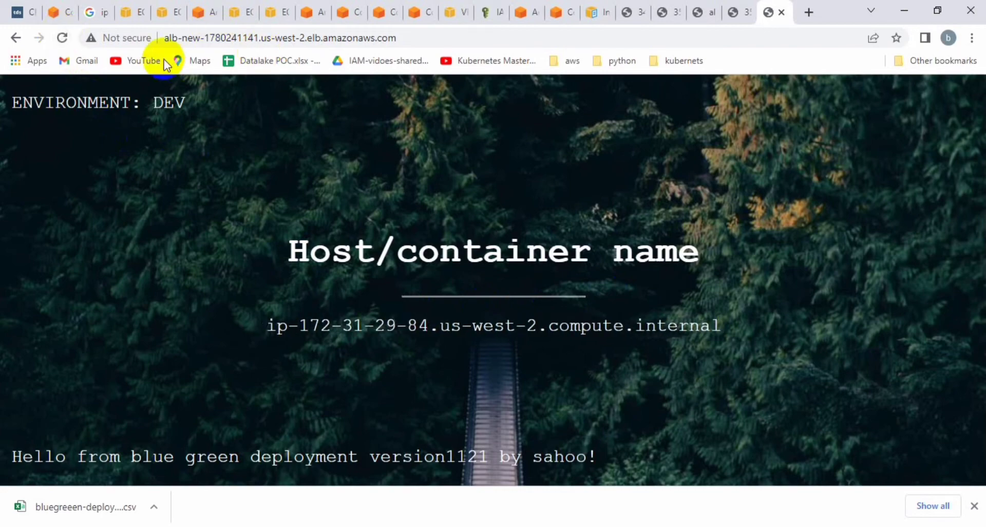
click(63, 39)
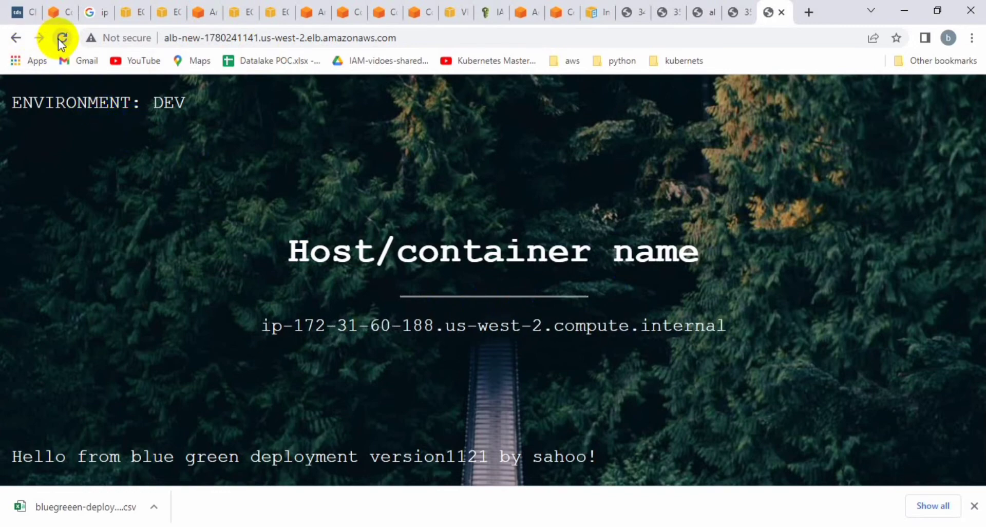
click(61, 39)
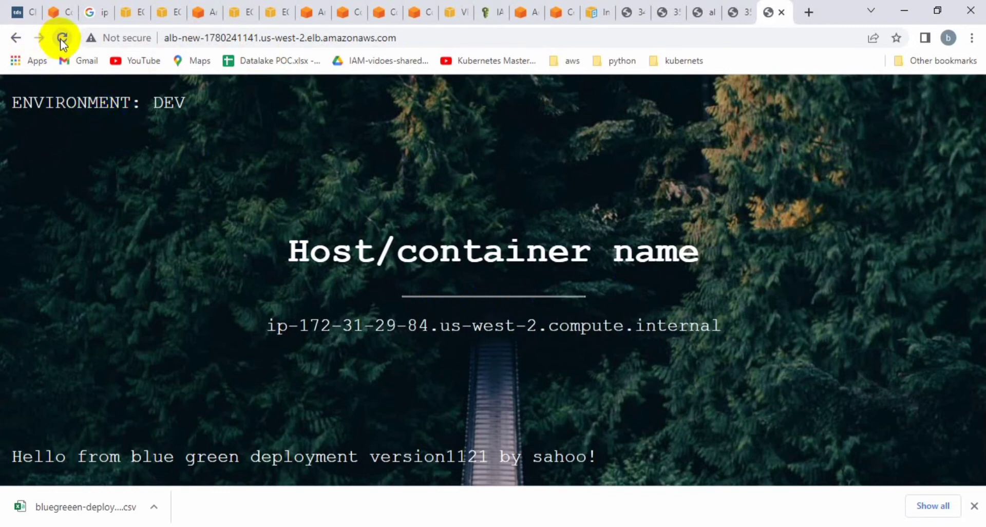
click(61, 38)
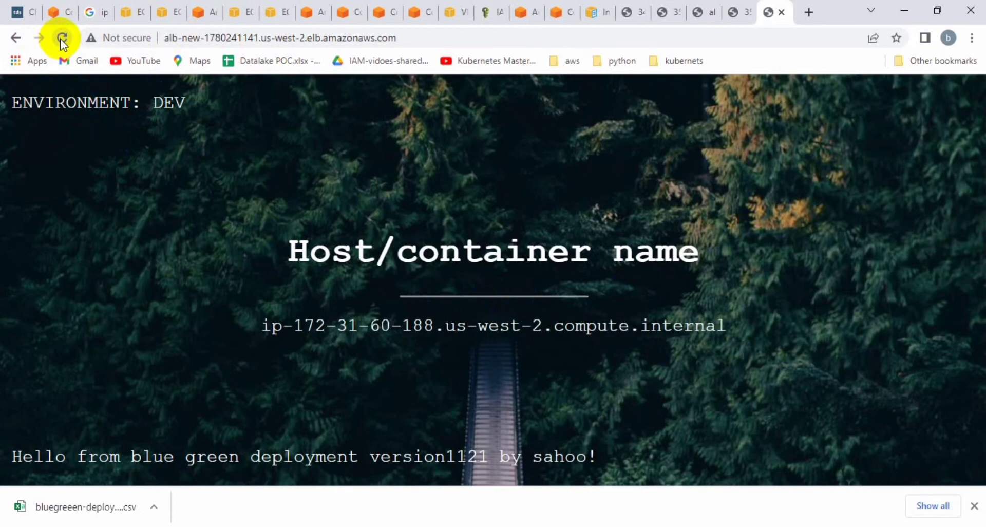
click(62, 39)
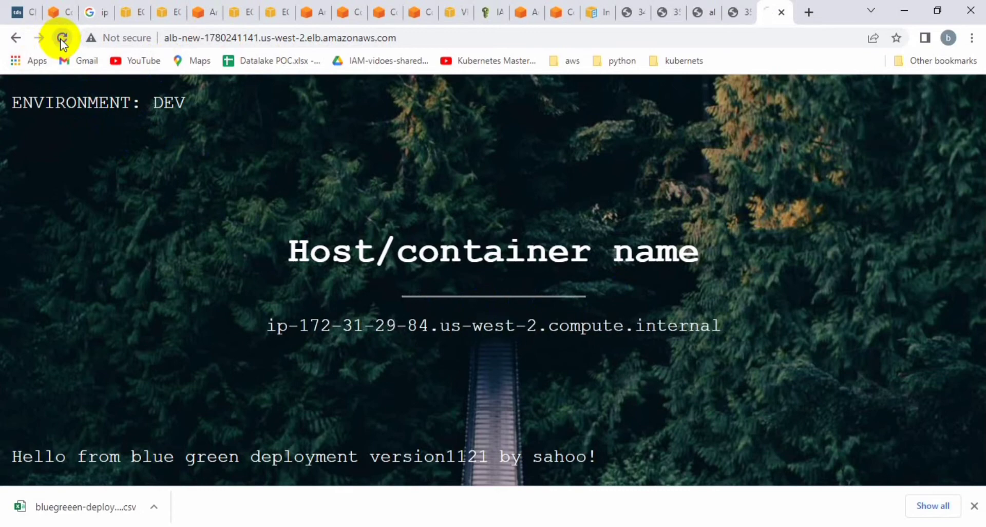
click(61, 39)
click(61, 39)
click(62, 39)
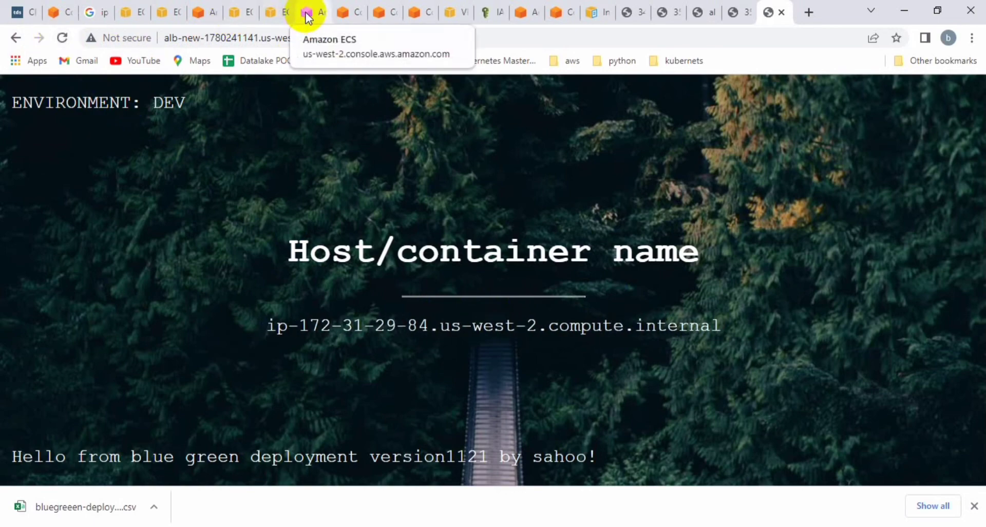
Step: Open CodeDeploy deployment d-93ZMOTWXG and check the status of rerouting production traffic to the replacement task set
click(379, 18)
click(414, 15)
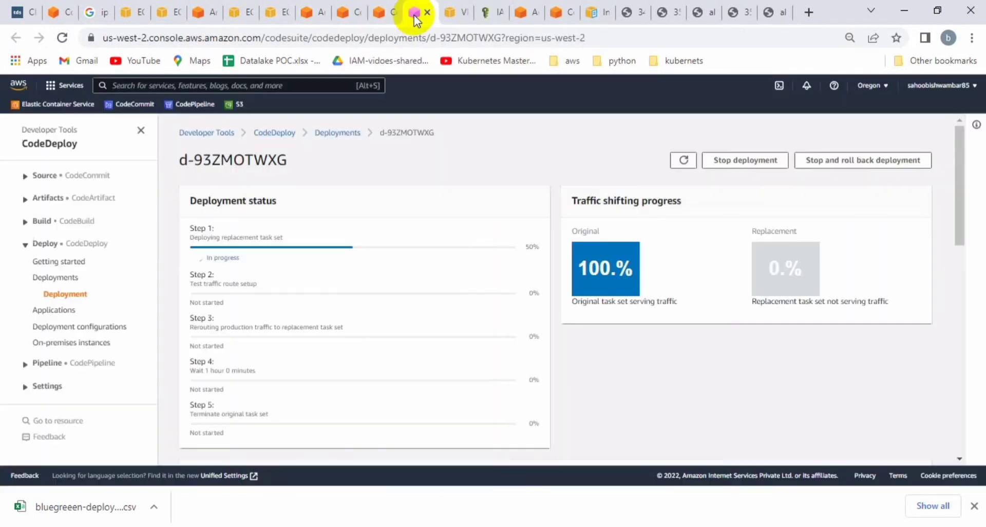
click(684, 163)
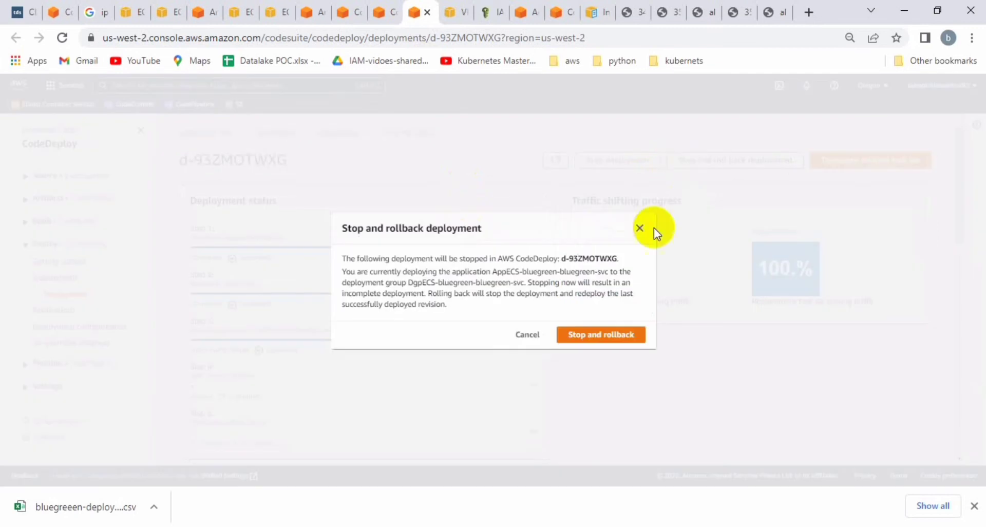
click(527, 335)
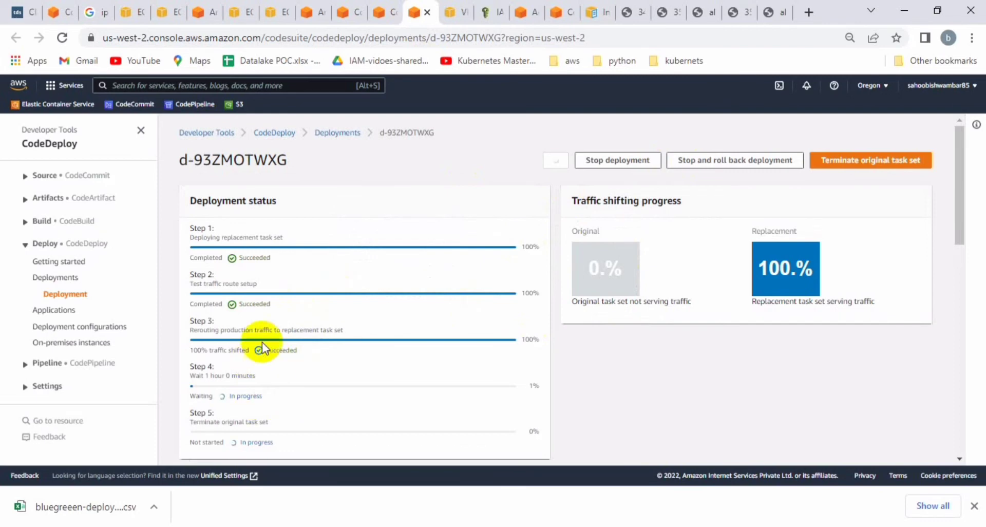
double_click(278, 327)
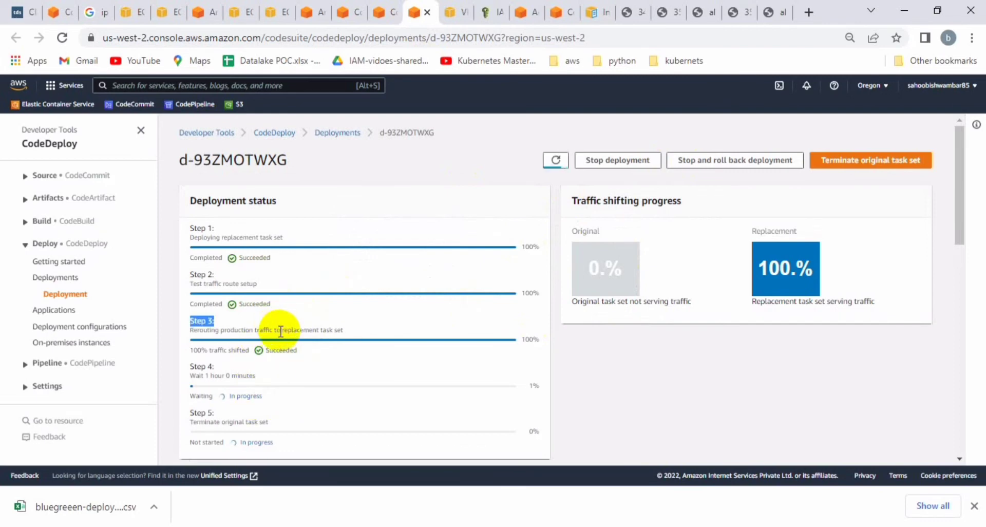
click(281, 333)
triple_click(280, 333)
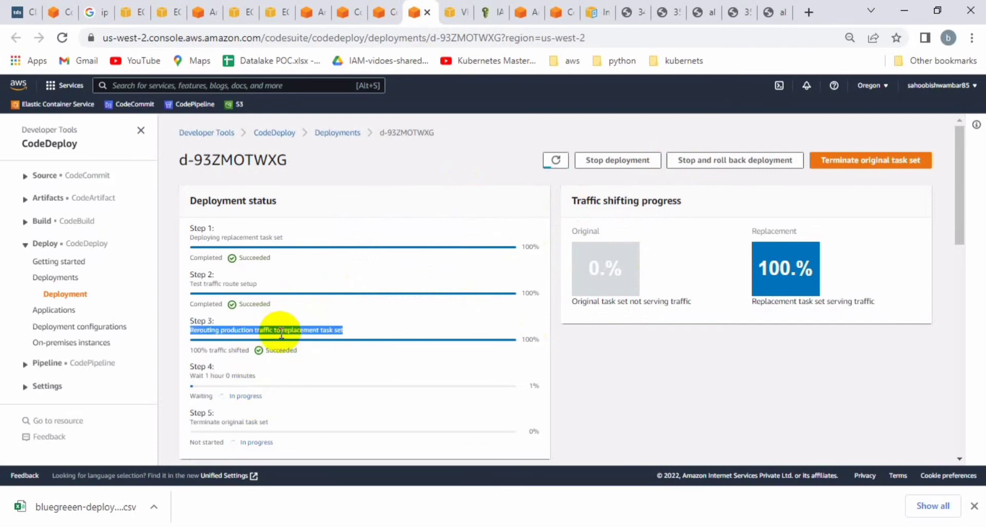
double_click(269, 351)
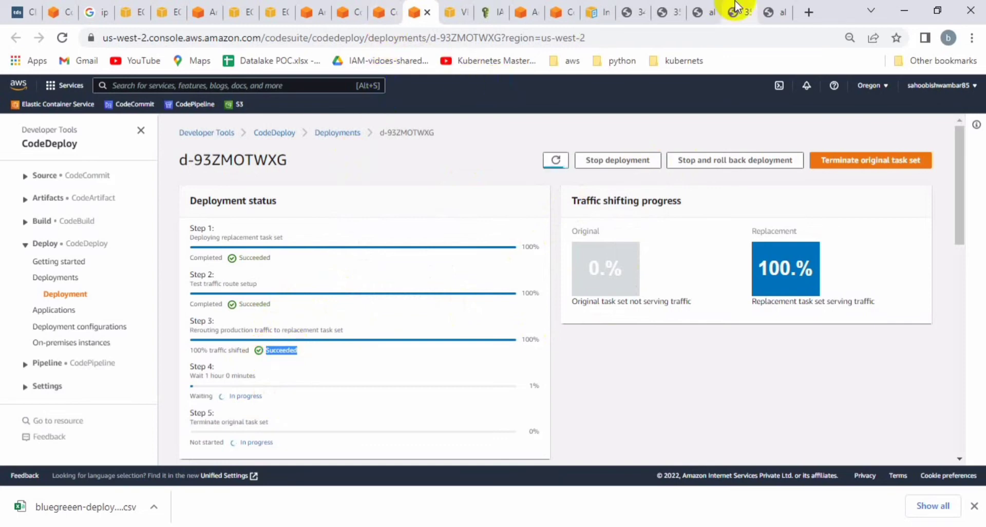
Step: Return to the ALB-new application page and reload it many times to compare the responding hosts after the traffic shift
click(773, 12)
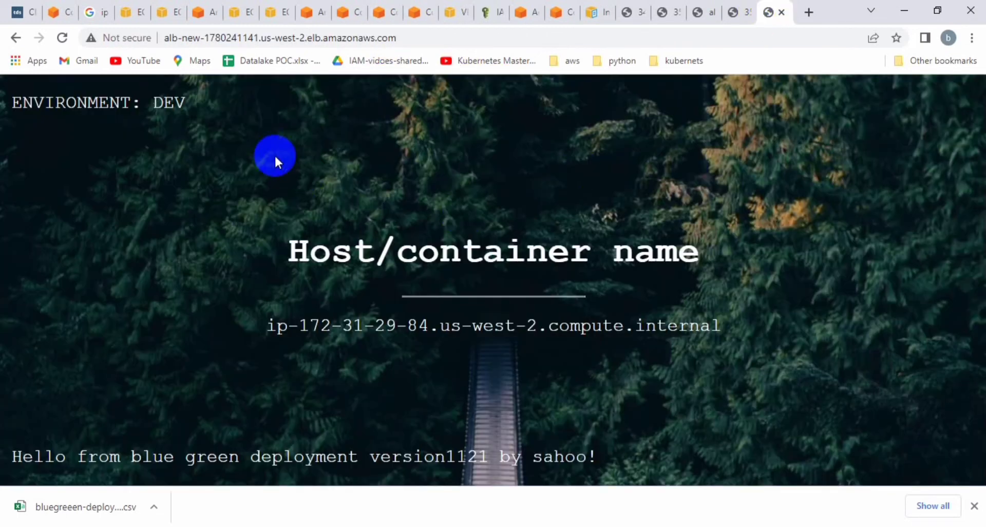
click(62, 39)
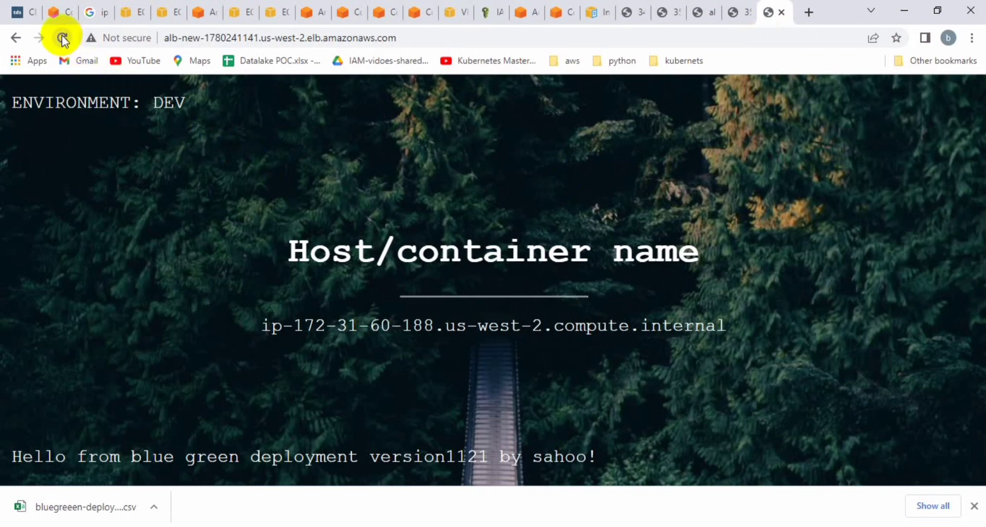
click(62, 38)
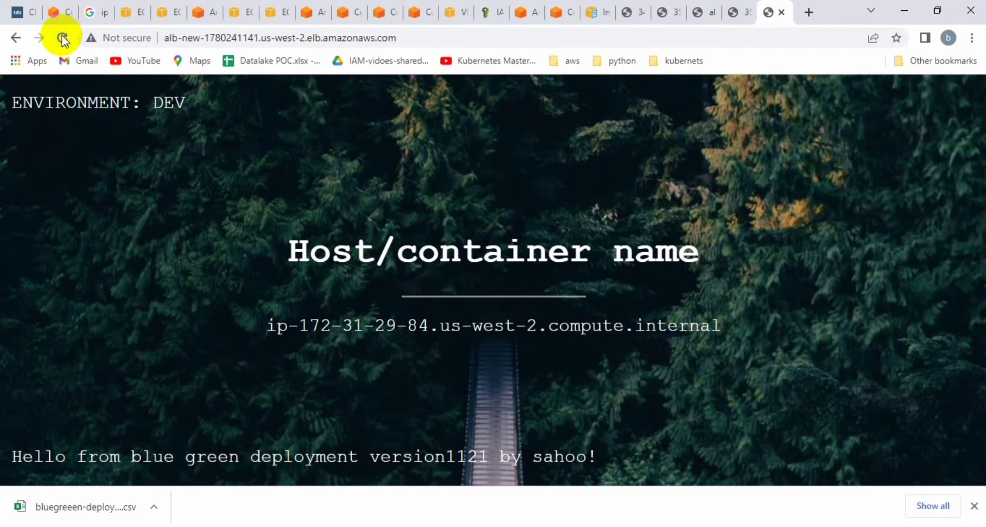
click(62, 38)
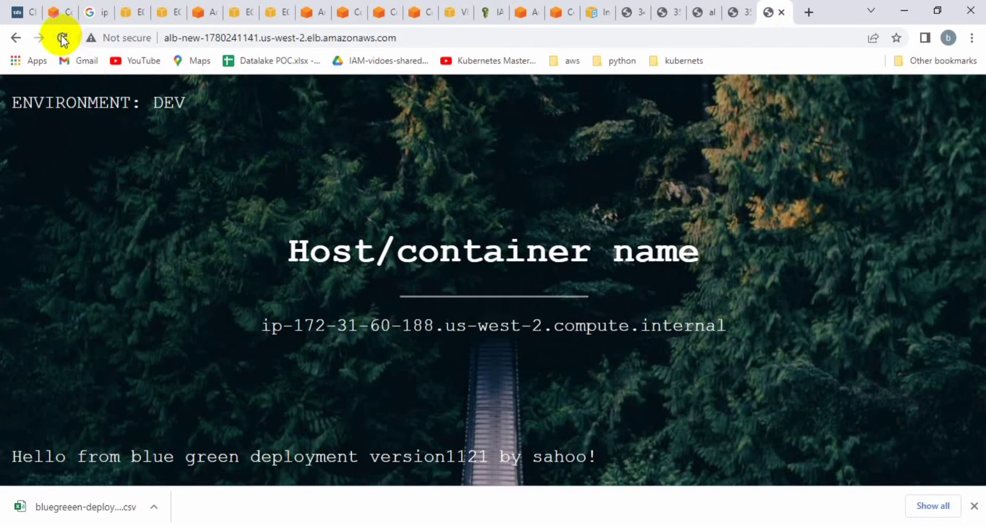
click(63, 38)
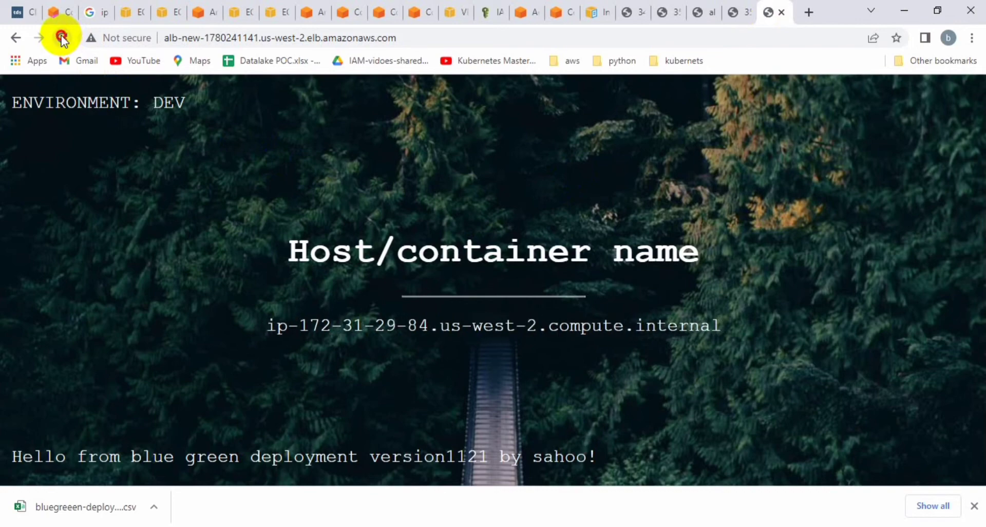
click(62, 38)
click(63, 39)
click(62, 39)
click(62, 38)
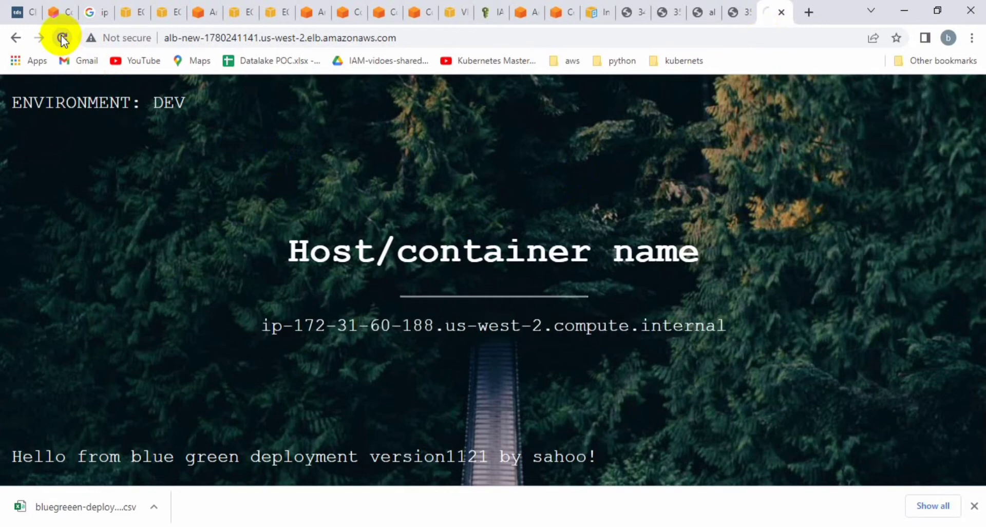
click(62, 38)
click(62, 39)
click(63, 38)
click(63, 39)
click(63, 38)
click(62, 39)
click(63, 38)
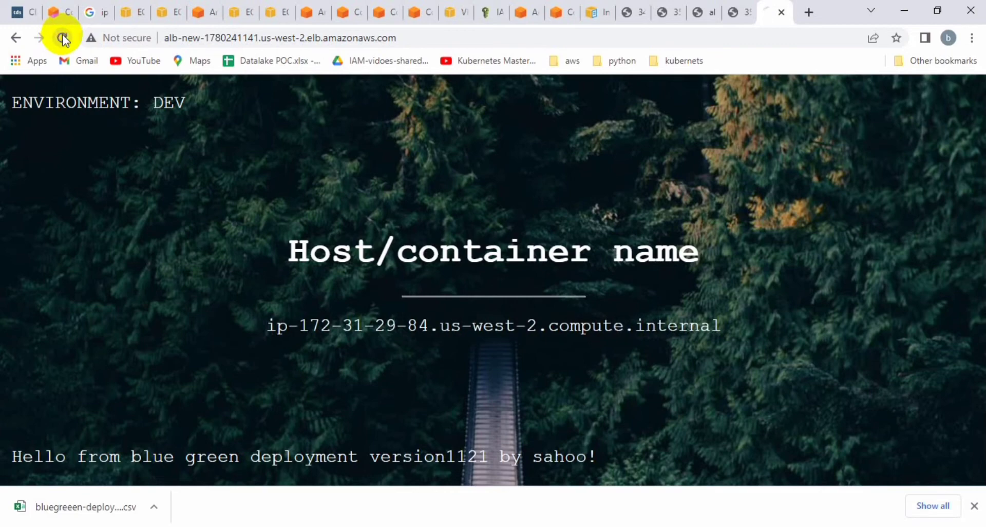
Step: Open the Deploy stage's details from bluegreen-pipeline in a new tab and check the deployment's status and traffic shifting progress
click(350, 18)
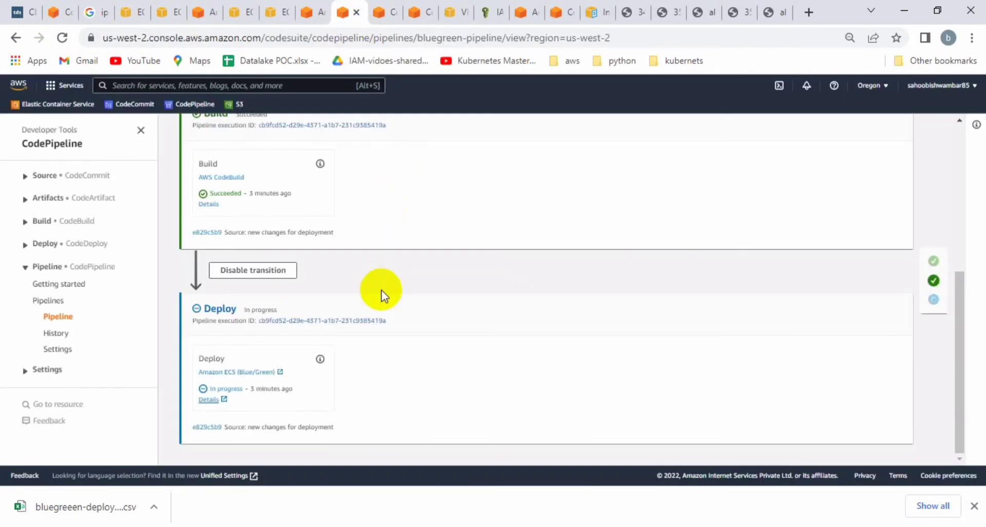
click(382, 18)
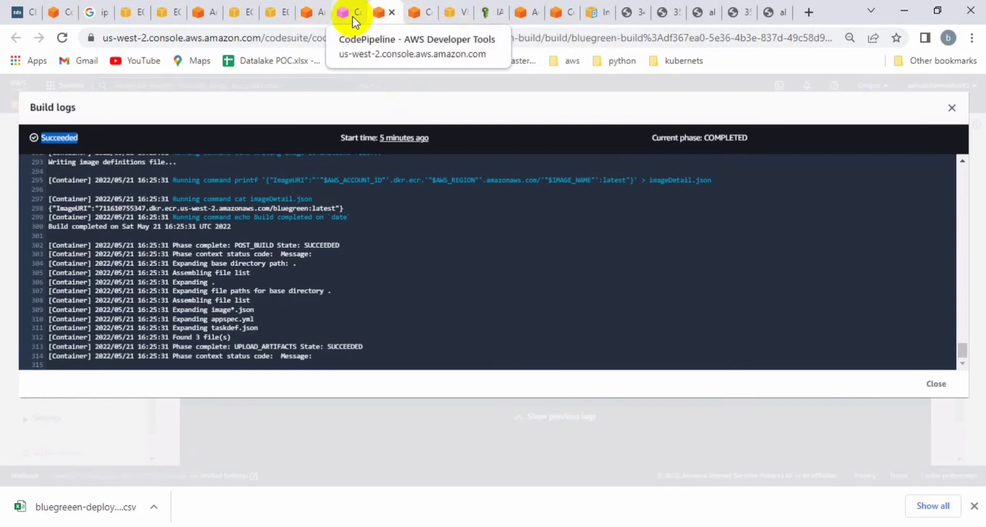
click(352, 16)
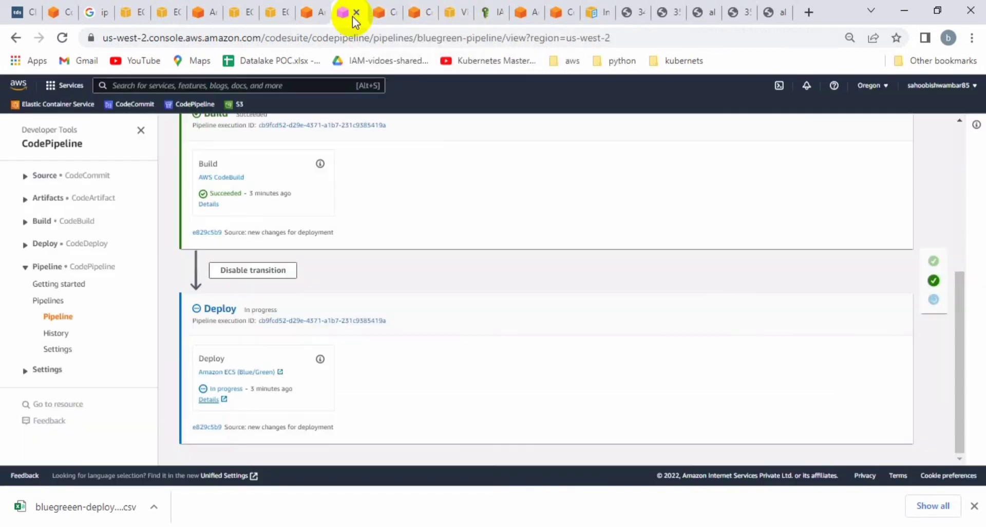
right_click(215, 401)
click(252, 412)
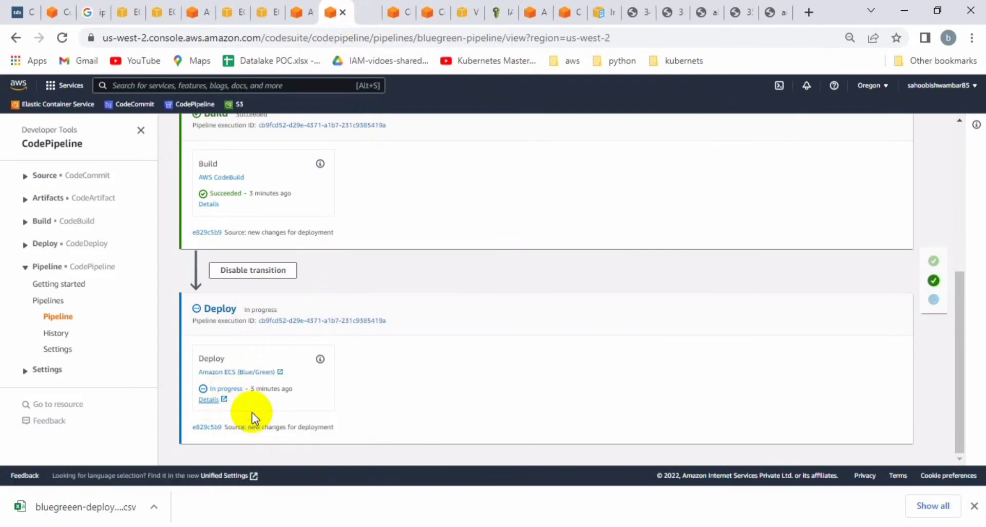
click(368, 15)
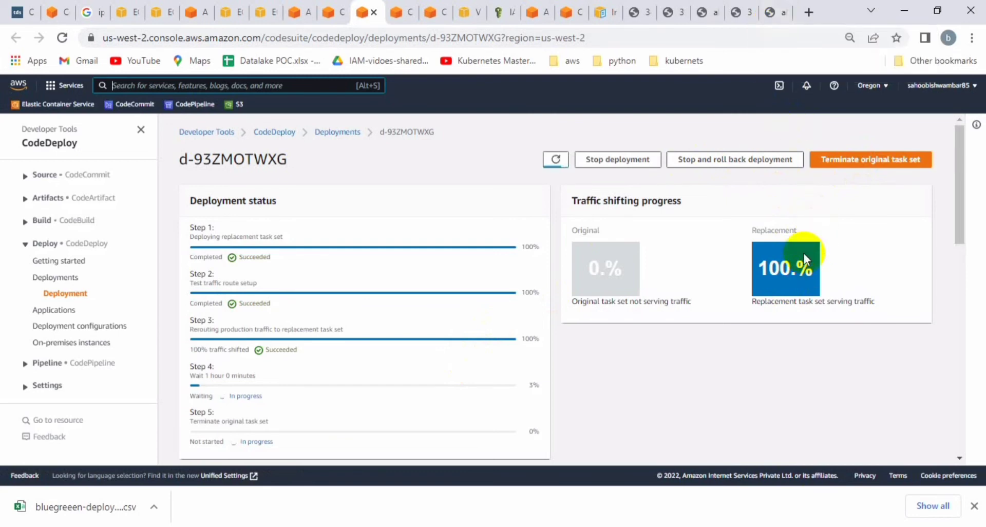
Step: Terminate the original task set of deployment d-93ZMOTWXG and dismiss the success notification
click(850, 168)
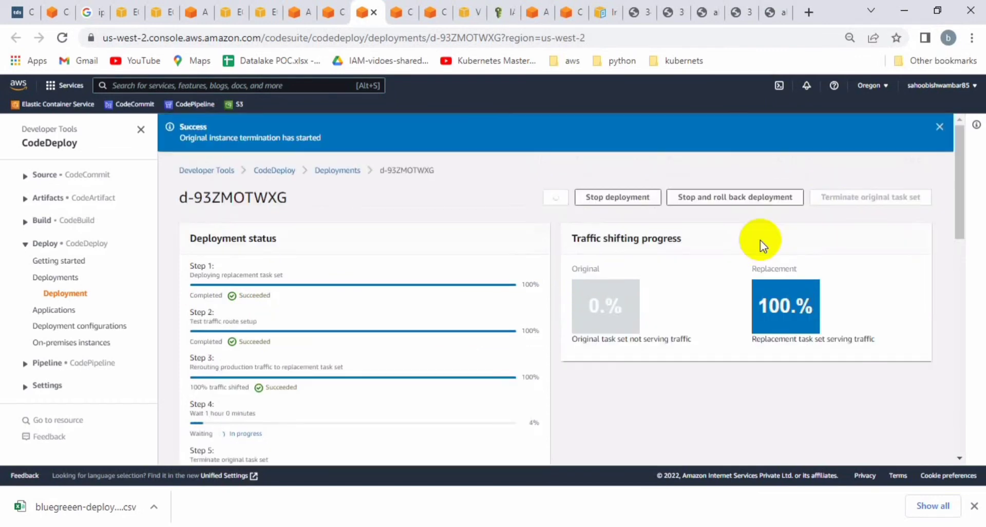
click(944, 131)
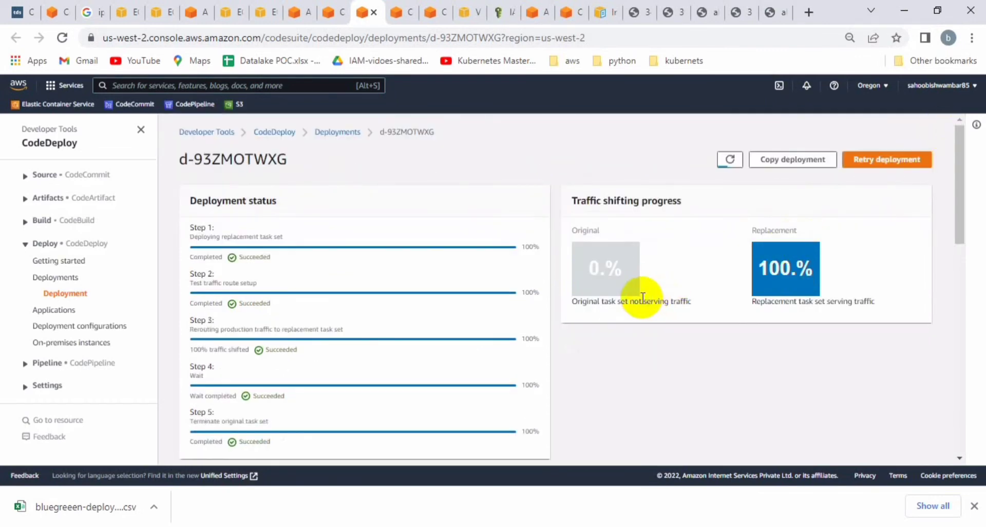
key(ctrl+minus)
key(ctrl+plus)
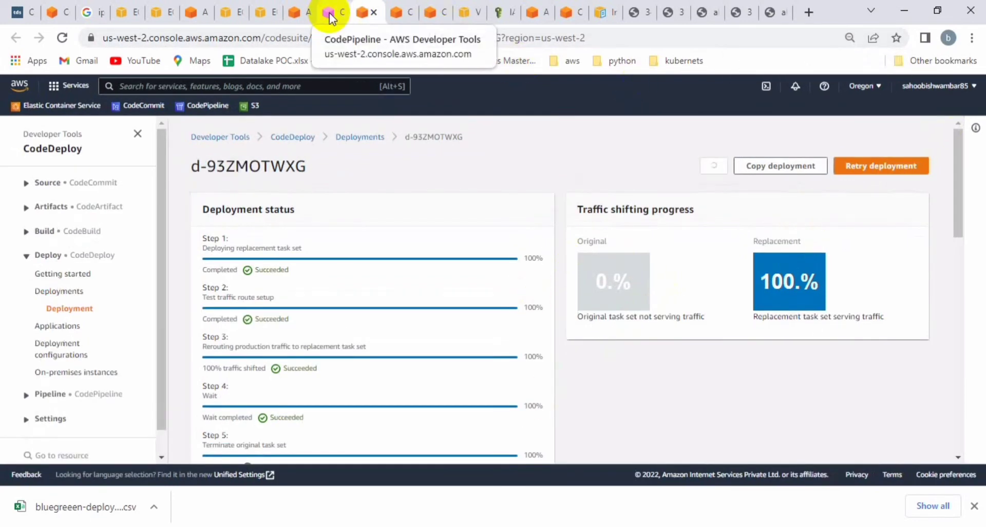
Step: Open the bluegreen cluster in Amazon ECS and check its list of running tasks
click(299, 13)
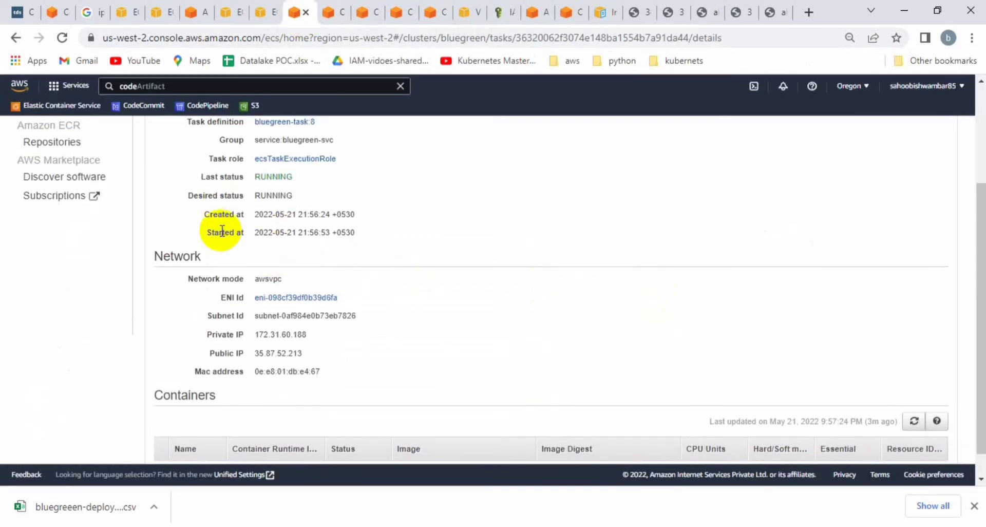
scroll(220, 229, up, 3)
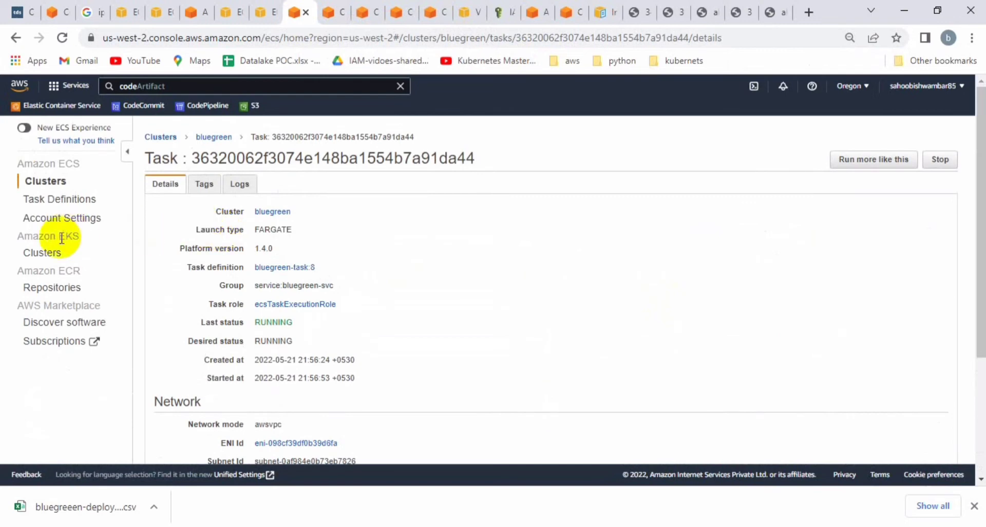
click(56, 189)
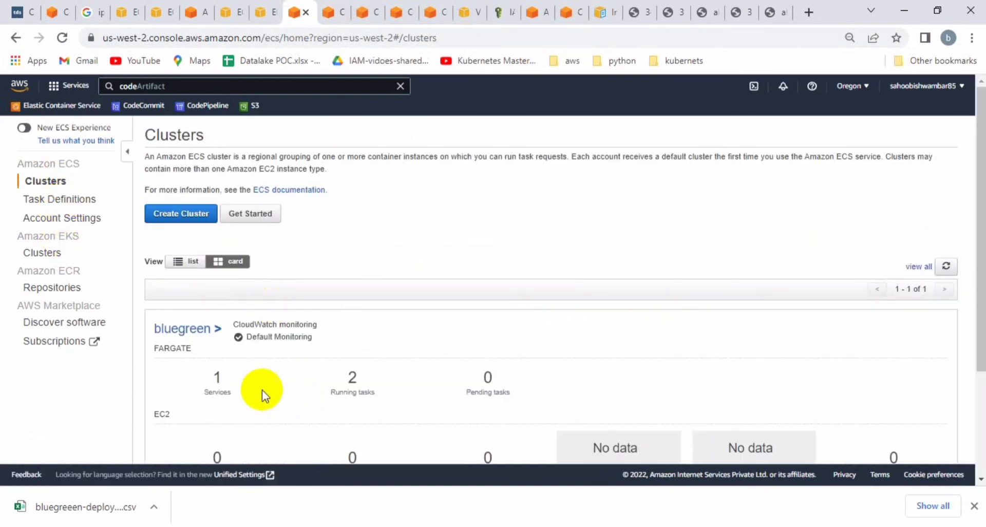
click(209, 334)
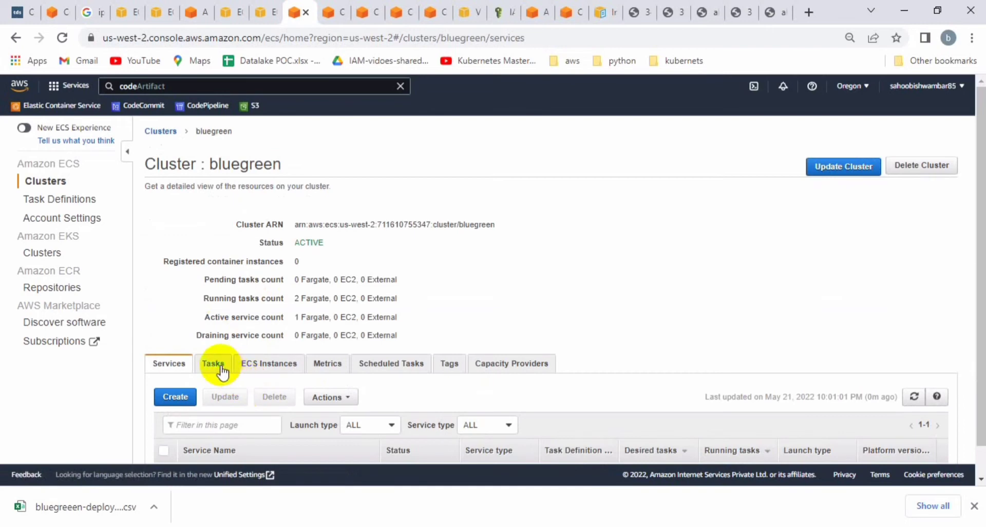
click(221, 370)
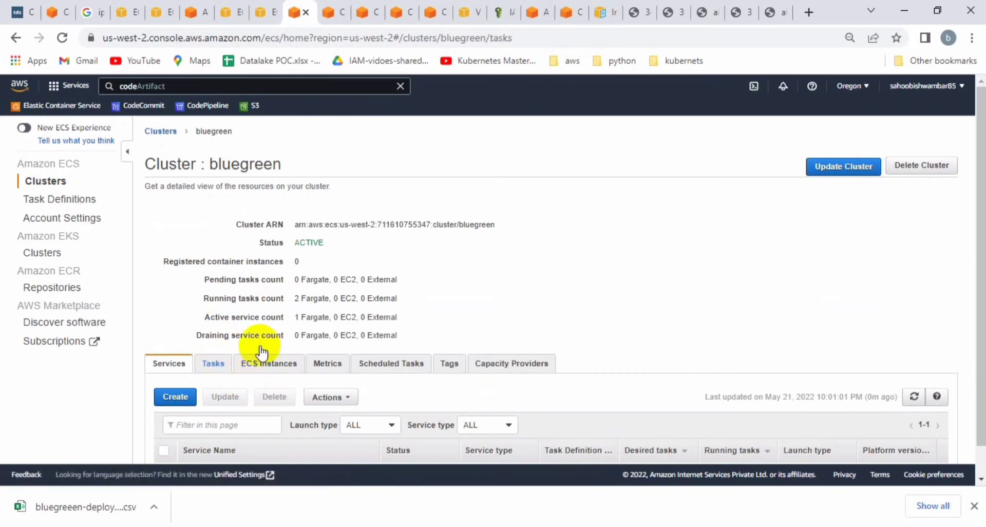
scroll(534, 329, down, 1)
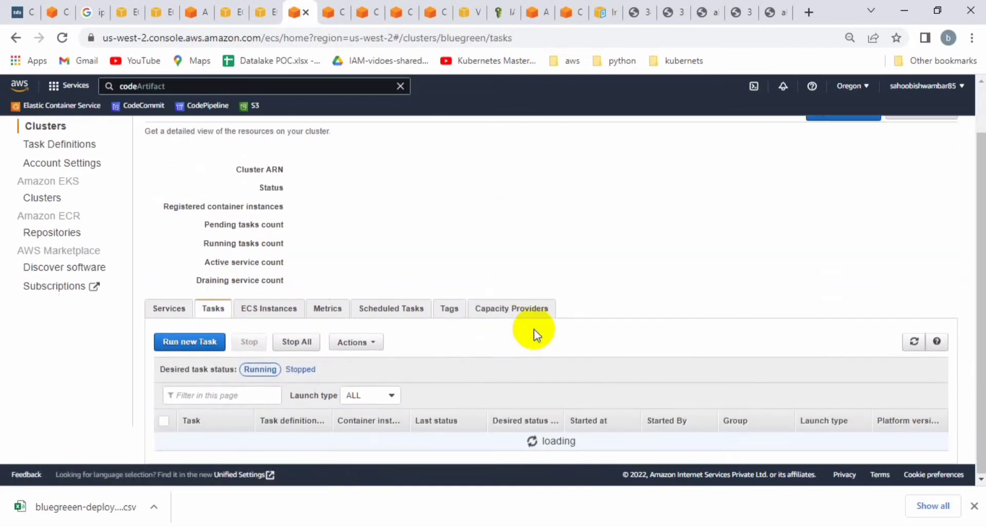
scroll(346, 313, down, 1)
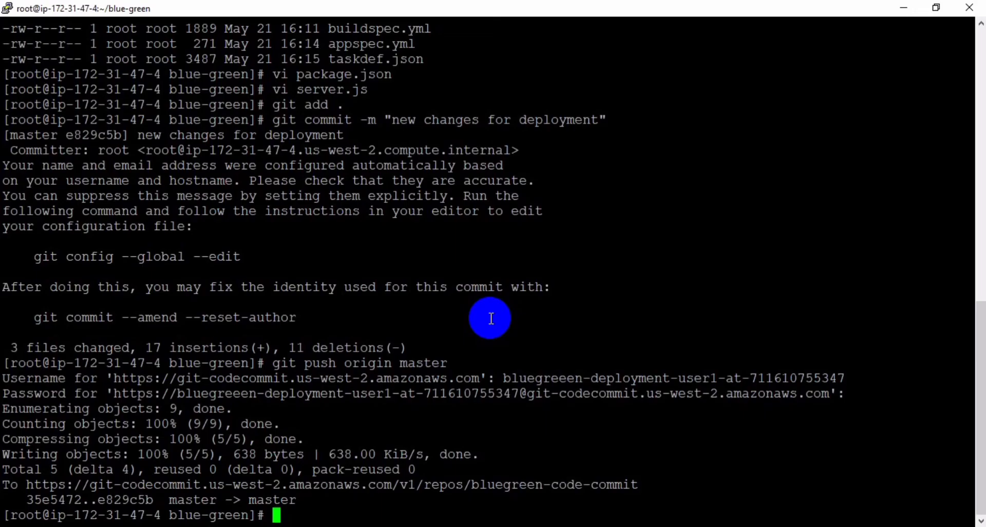
Step: Edit server.js in vi in the SSH terminal, changing the root page message to end with "by youtube team", and save it
text(vi server.js)
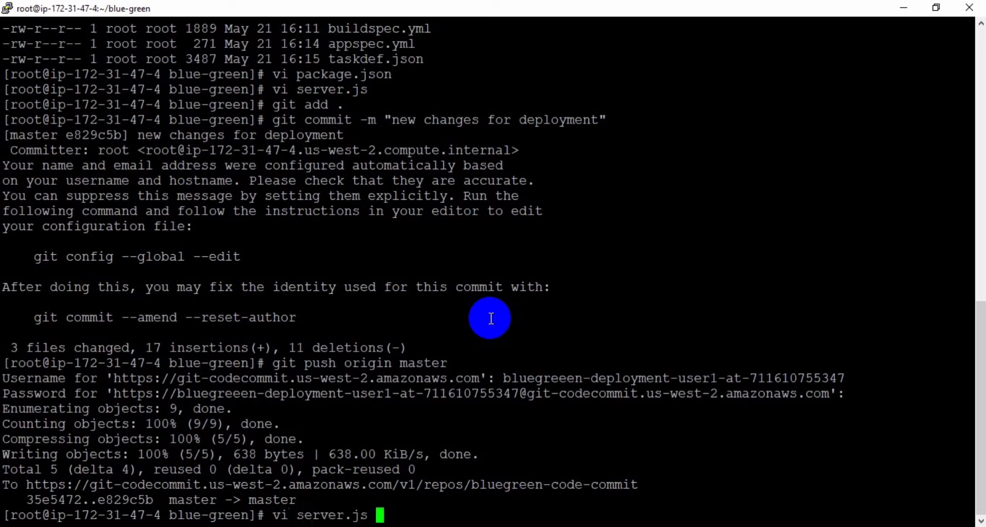
key(Return)
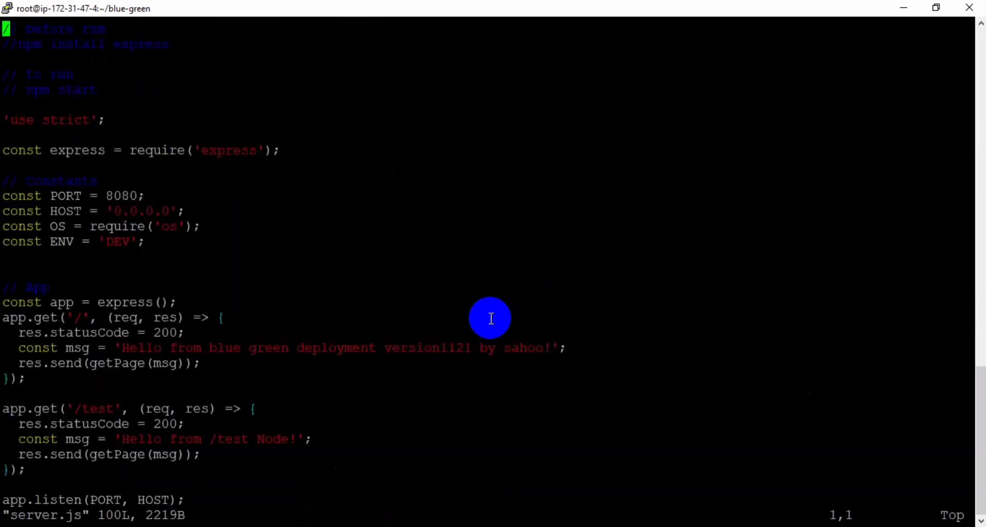
key(Down)
key(Down)
key(Down)
key(Down)
key(Down)
key(Down)
key(Down)
key(Down)
key(Down)
key(Down)
key(Down)
key(Down)
key(Down)
key(Down)
key(Down)
key(Down)
key(Down)
key(Down)
key(Down)
key(Down)
key(Down)
key(Right)
key(Right)
key(Right)
key(Right)
key(Right)
key(Right)
key(Right)
key(Right)
key(Right)
key(Right)
key(Right)
key(Right)
key(Right)
key(Right)
key(Right)
key(Right)
key(Right)
key(Right)
key(Right)
key(Right)
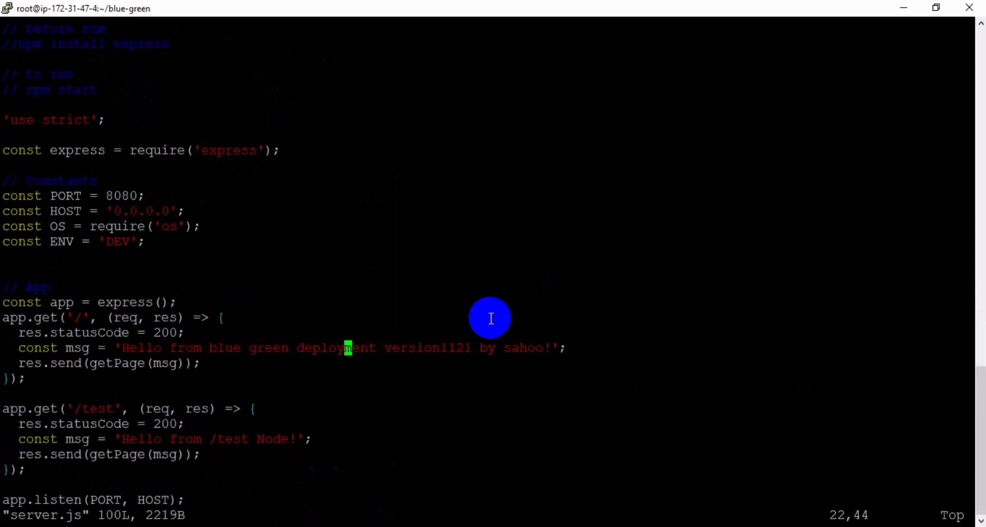
key(Right)
key(Right)
key(Right)
key(Right)
key(Right)
key(Right)
key(Right)
key(Right)
key(Right)
key(Right)
key(Right)
key(Right)
key(Right)
key(Right)
key(Right)
key(Right)
key(Right)
key(Right)
key(Right)
key(Right)
key(i)
key(Right)
key(Right)
key(Left)
key(Left)
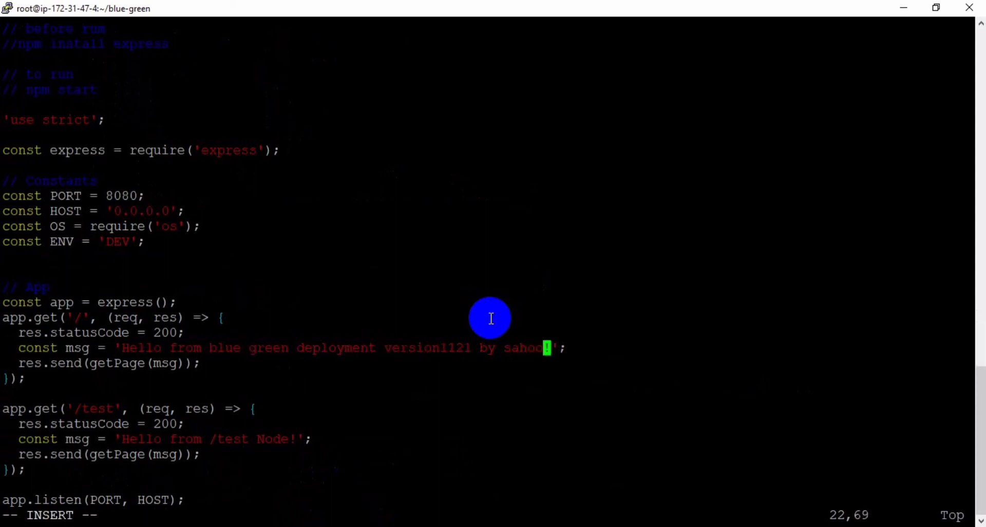
key(Right)
key(BackSpace)
key(BackSpace)
key(BackSpace)
key(BackSpace)
key(BackSpace)
key(BackSpace)
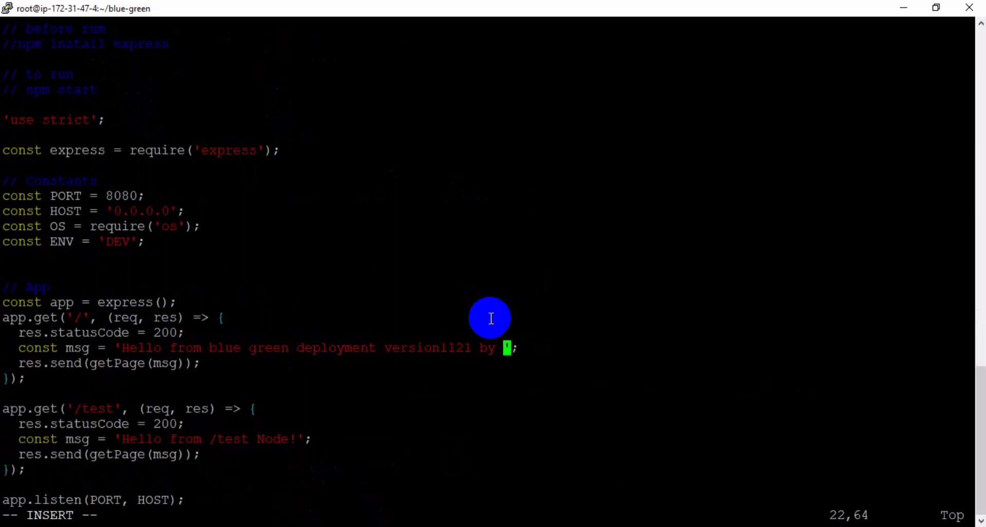
text(youtub)
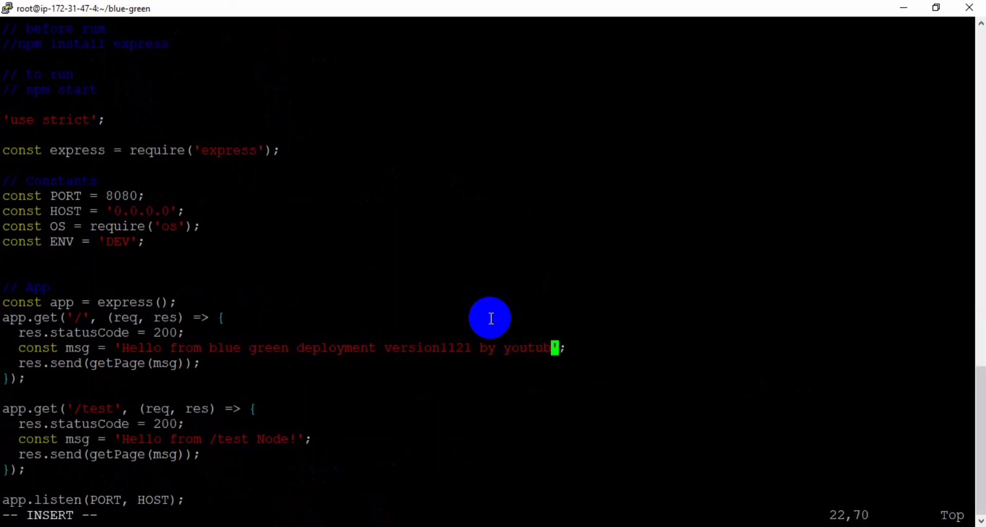
text(e team)
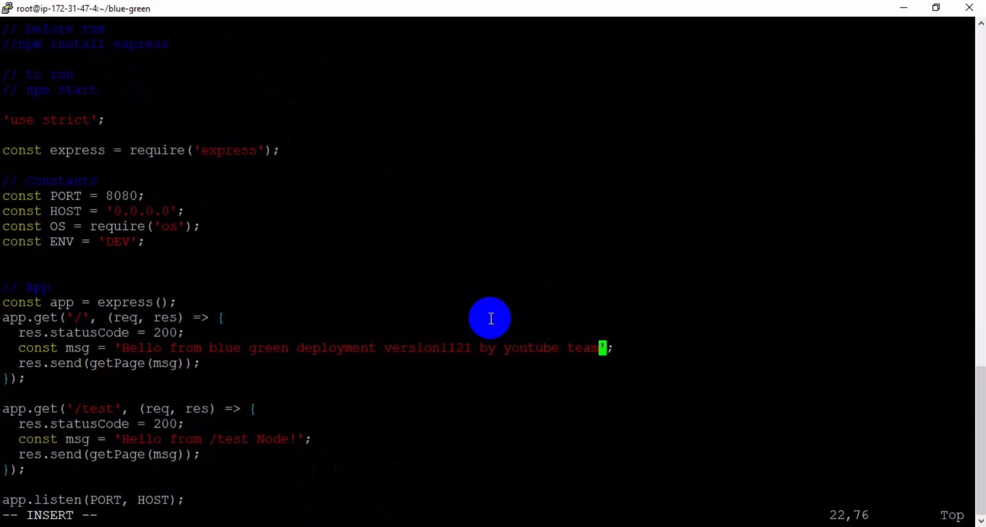
key(Escape)
text(:wq)
key(Return)
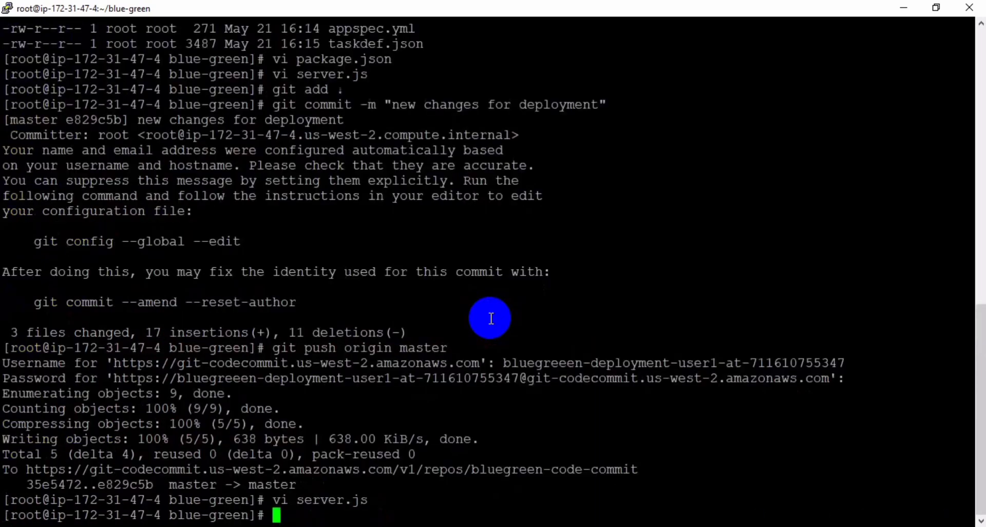
Step: Stage all changes in the blue-green repository with git add . and clear the terminal
text(git add .)
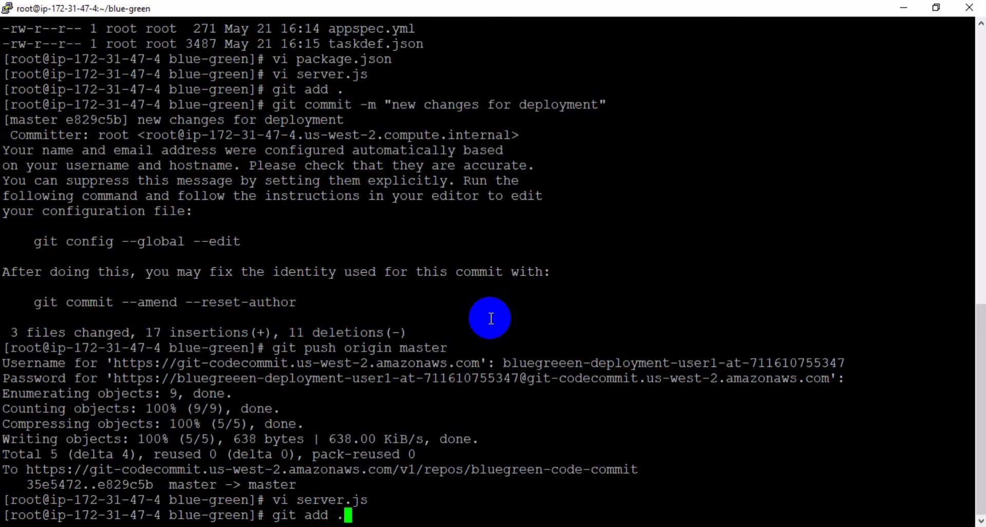
key(Return)
text(clear)
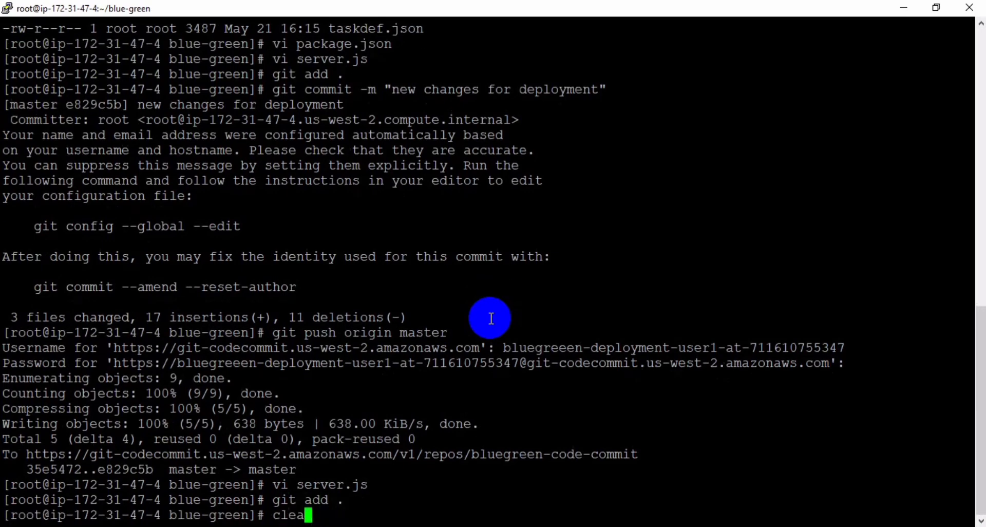
key(Return)
Step: Commit the staged changes with the message "new changes for youtube team", reusing the earlier git commit command
text(g)
key(Up)
key(Up)
key(Up)
key(Up)
key(Up)
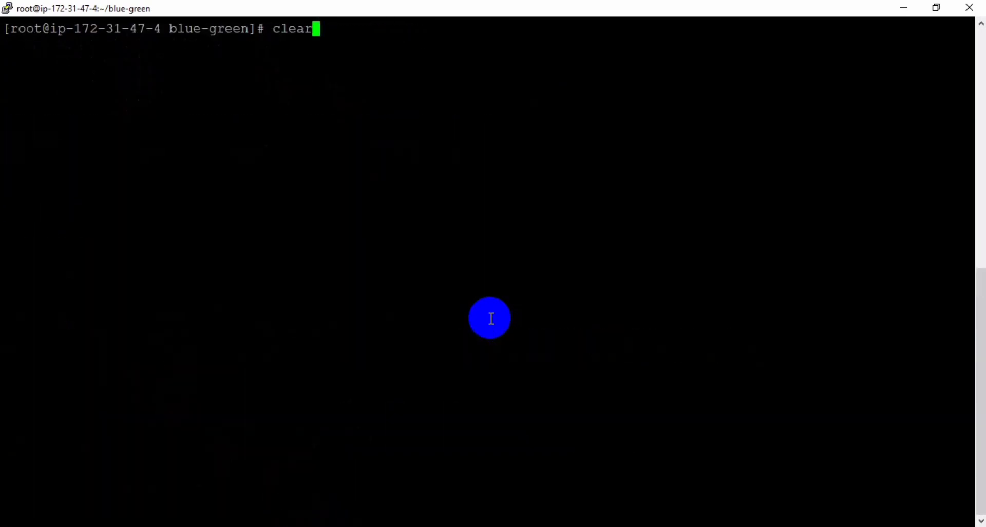
key(Up)
key(Up)
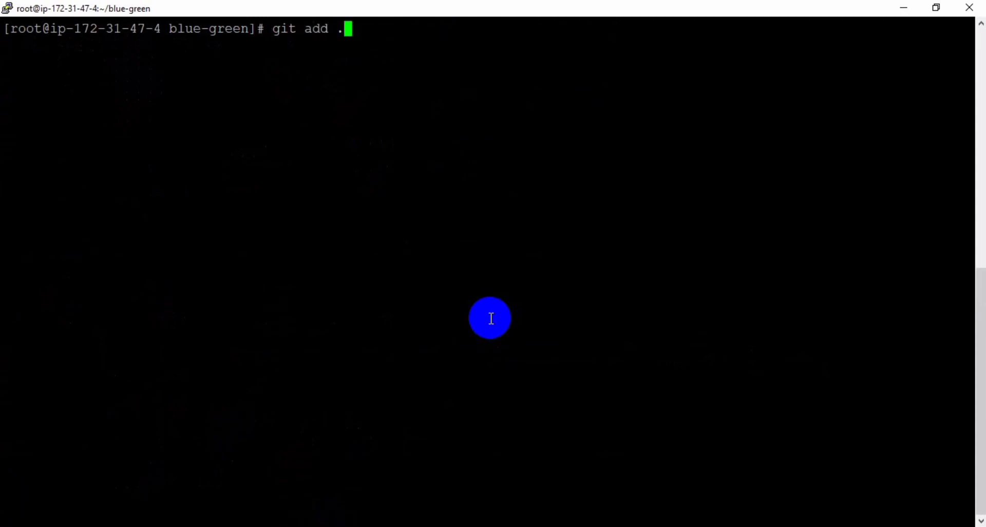
key(Left)
key(Left)
key(Left)
key(Left)
key(Delete)
key(Delete)
key(Delete)
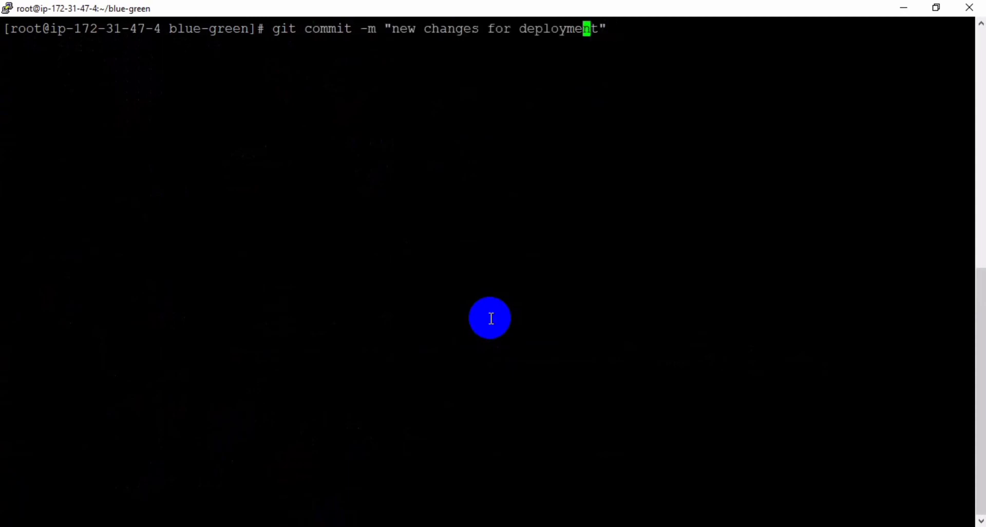
key(BackSpace)
key(BackSpace)
key(BackSpace)
key(BackSpace)
key(BackSpace)
key(BackSpace)
key(BackSpace)
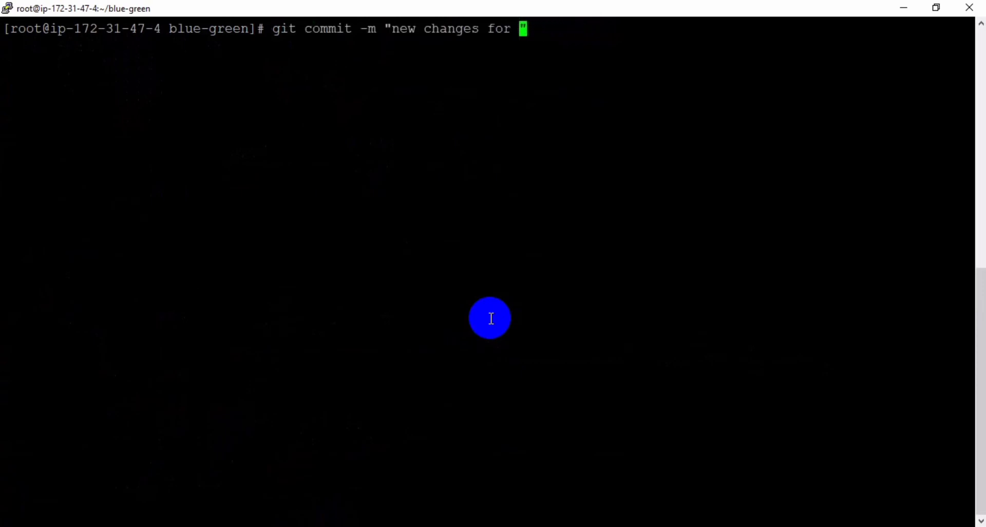
text(youtube)
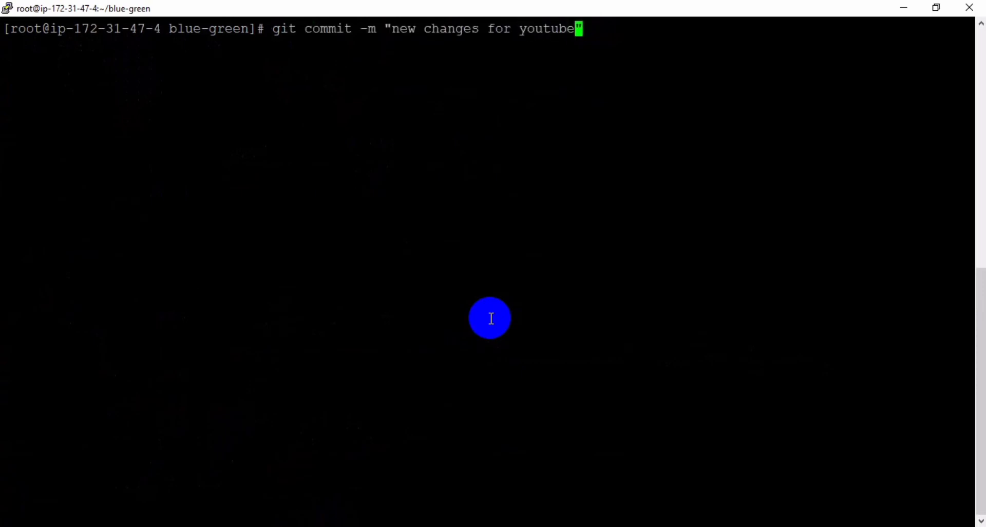
text( team)
key(Return)
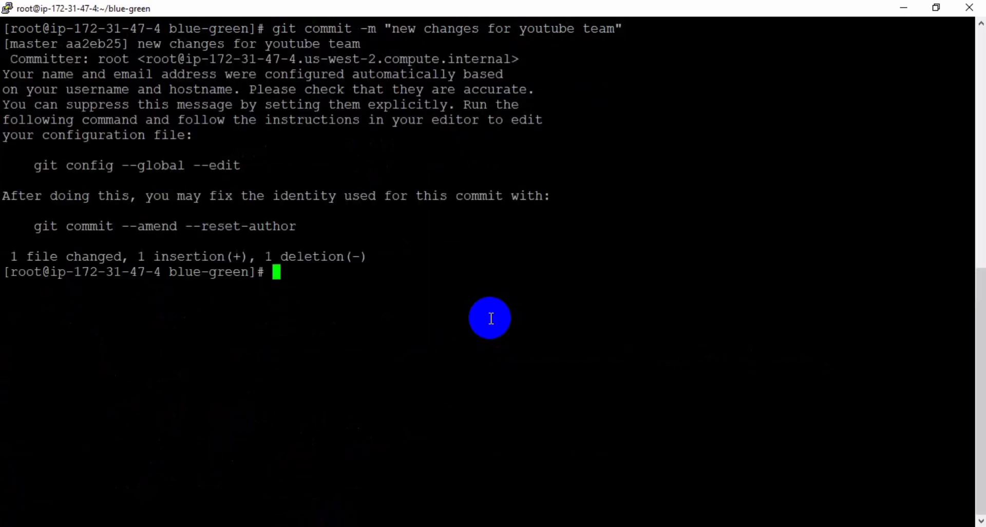
Step: Run git push origin master to push the new commit to the CodeCommit repository
key(Up)
key(Up)
key(Up)
key(Up)
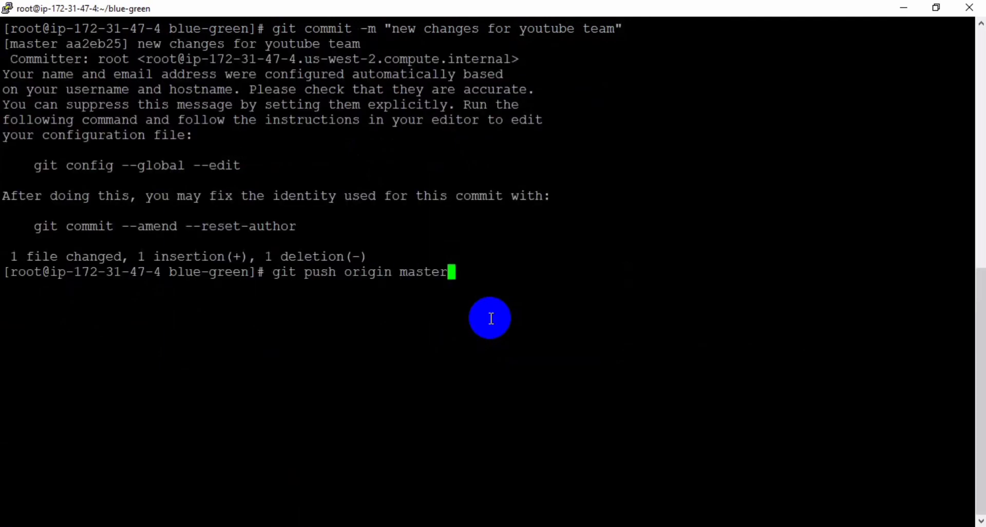
key(Up)
key(Down)
key(Return)
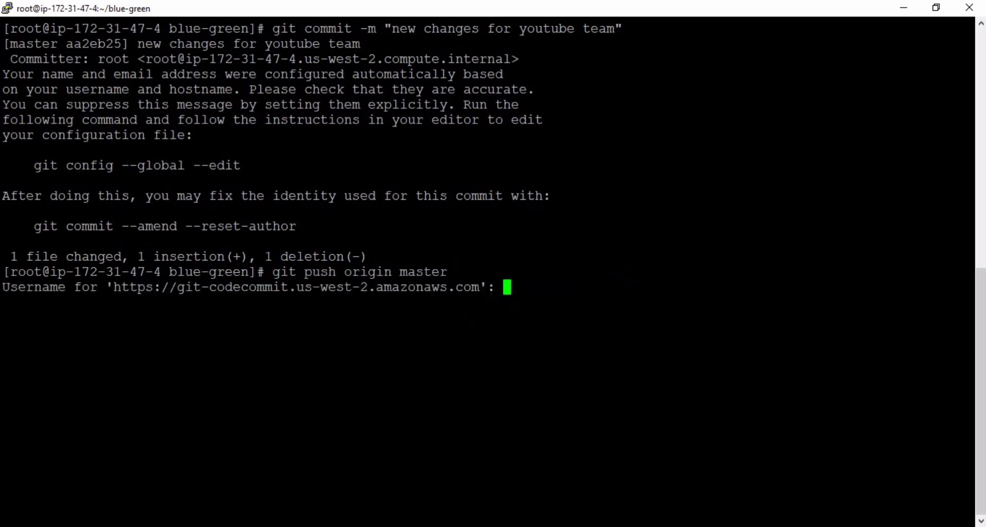
Step: Copy the Git user name from the IAM Generate credentials dialog in the browser and submit it at the terminal's username prompt
key(alt+Tab)
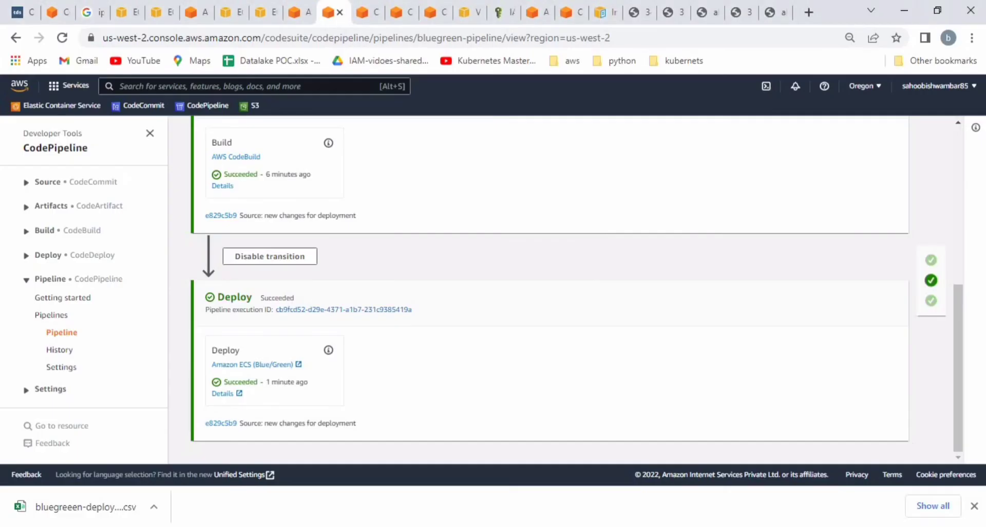
click(503, 17)
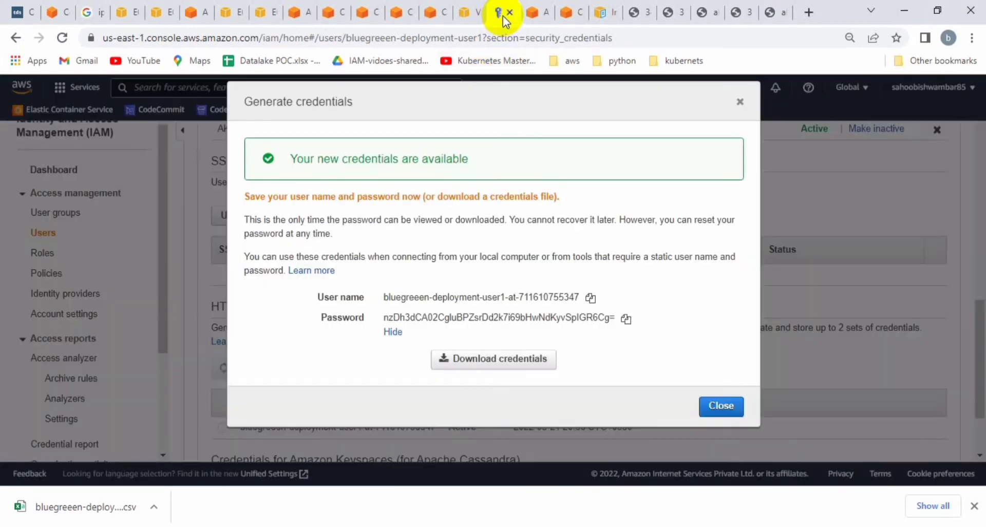
click(596, 301)
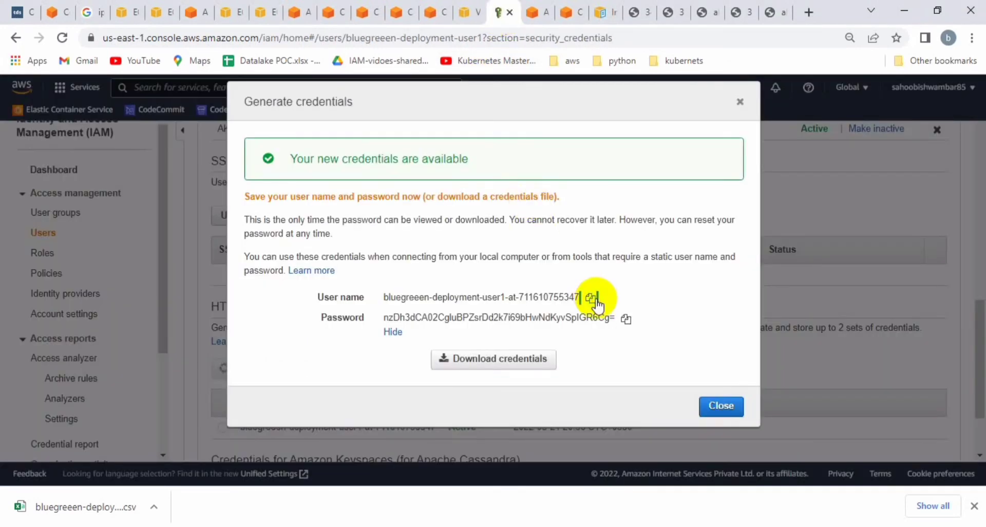
key(alt+Tab)
right_click(604, 310)
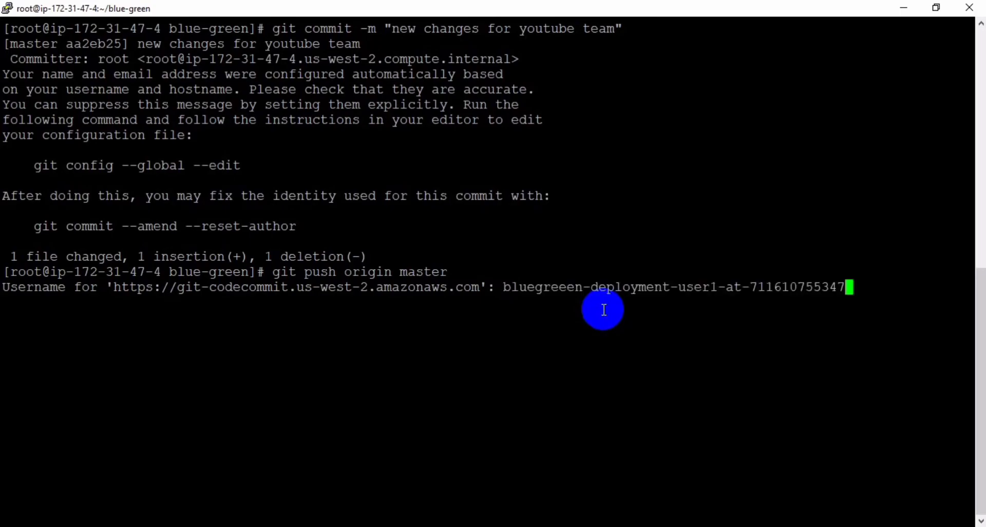
key(Return)
Step: Copy the Git password from the IAM credentials dialog and submit it at the terminal's password prompt to complete the push
key(alt+Tab)
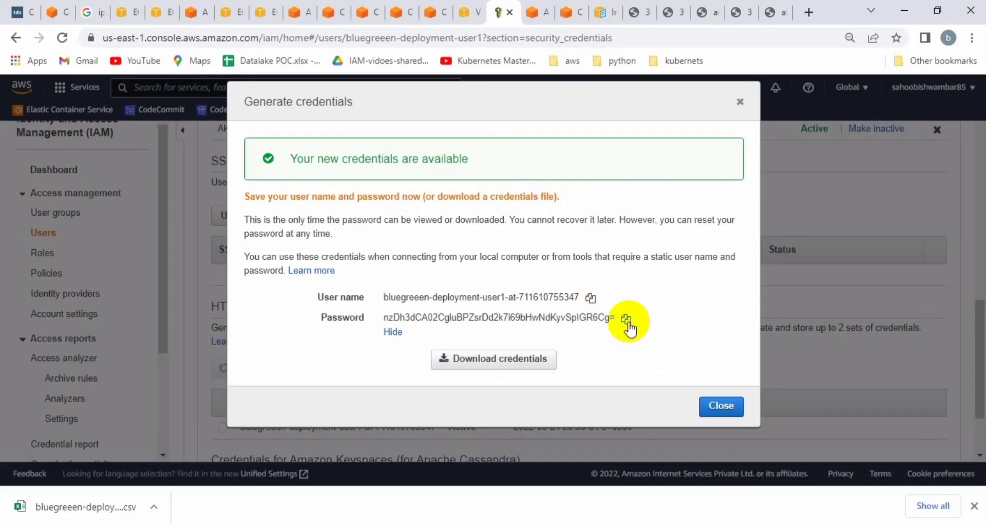
click(626, 319)
key(alt+Tab)
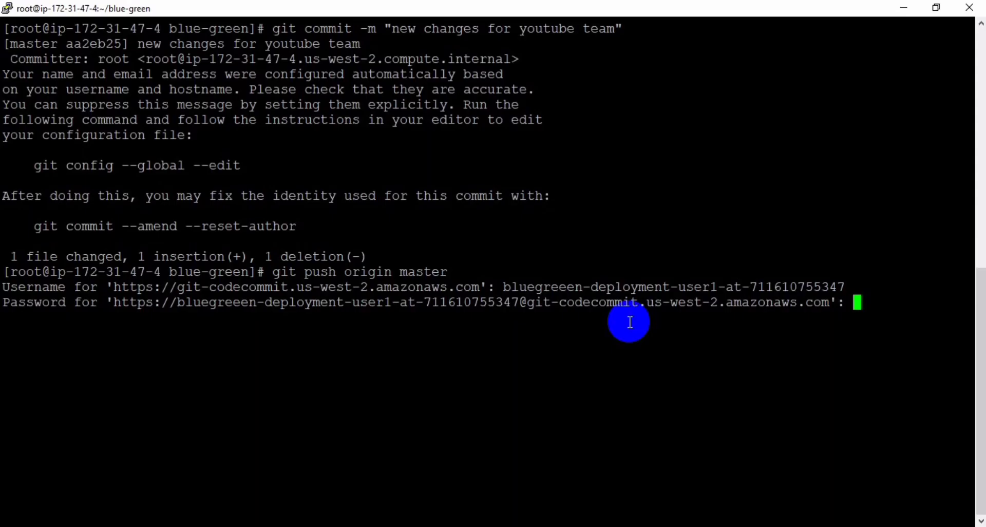
right_click(629, 322)
key(Return)
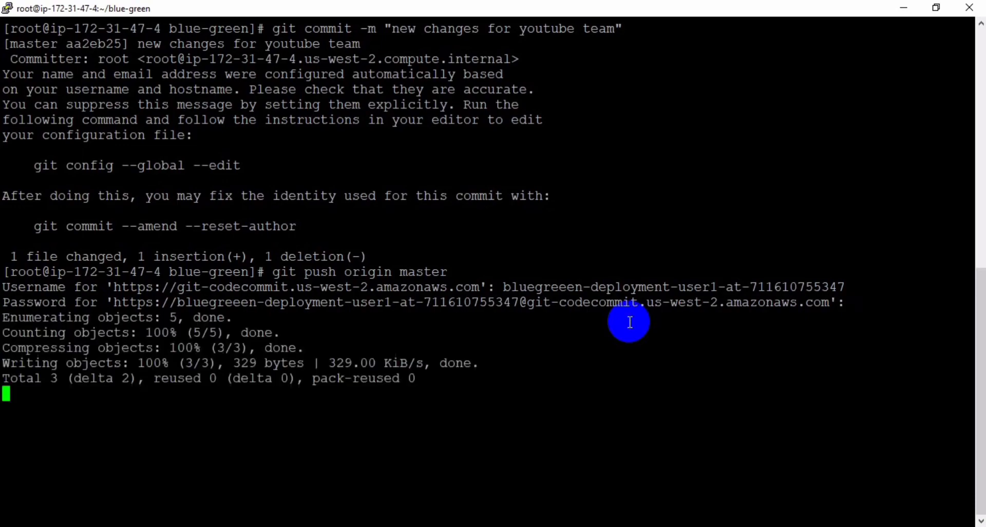
Step: Switch from the terminal to the browser and refresh the bluegreen-pipeline page to check for the execution triggered by the push
key(alt+Tab)
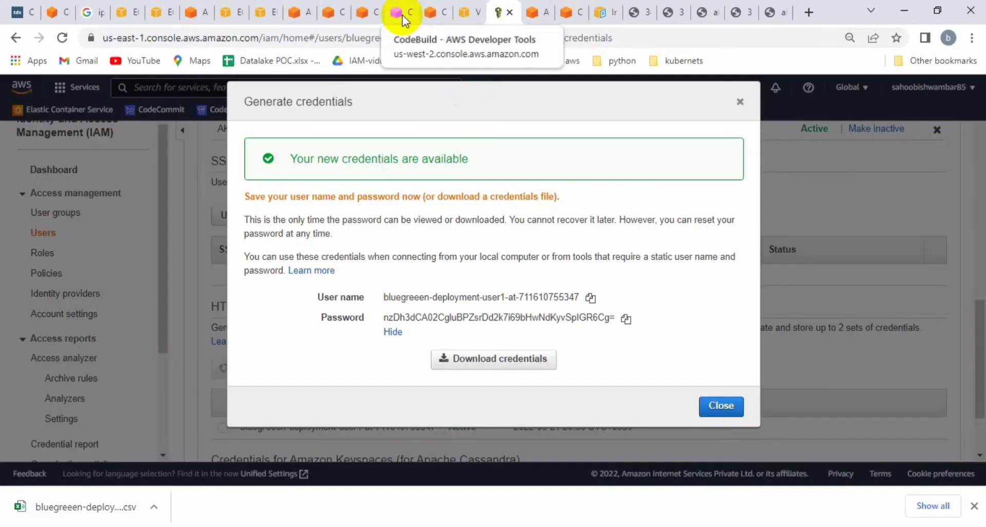
click(339, 17)
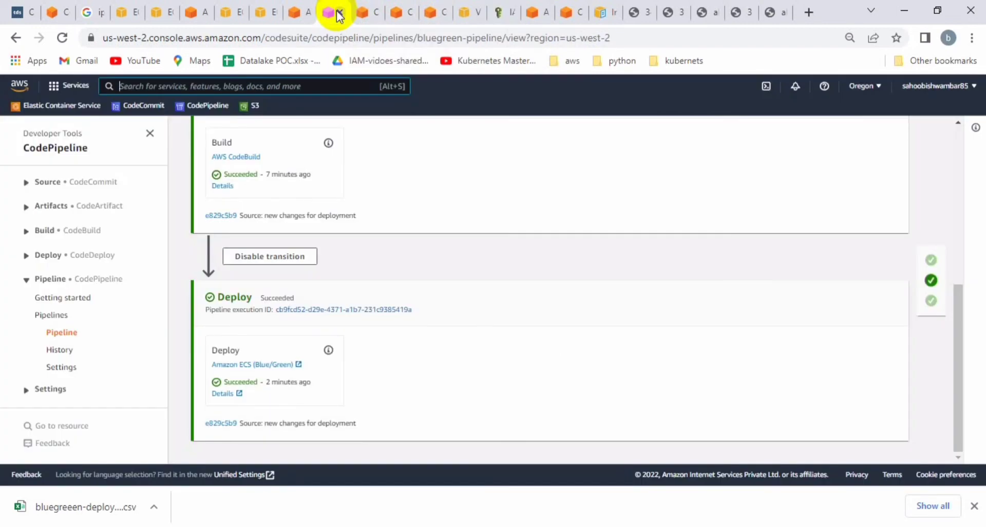
scroll(442, 285, up, 5)
scroll(442, 285, up, 1)
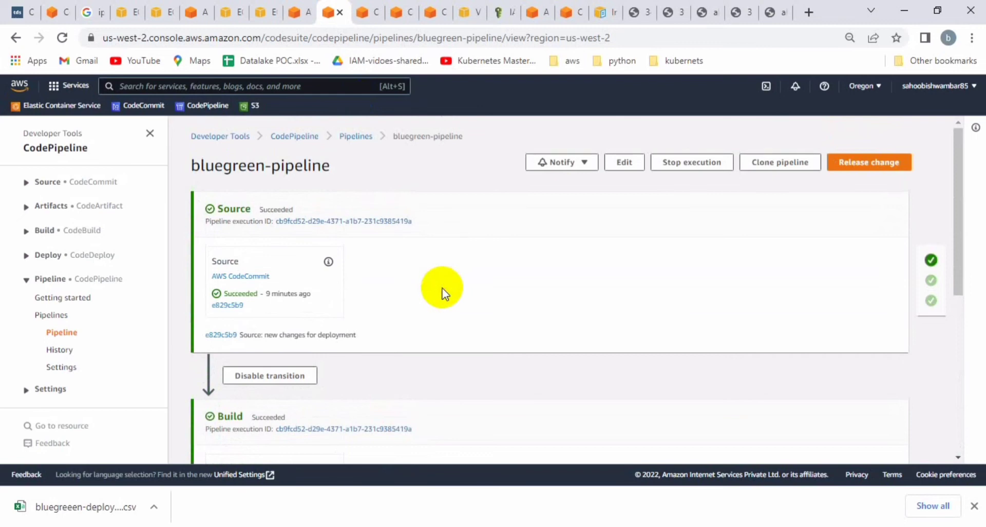
click(64, 38)
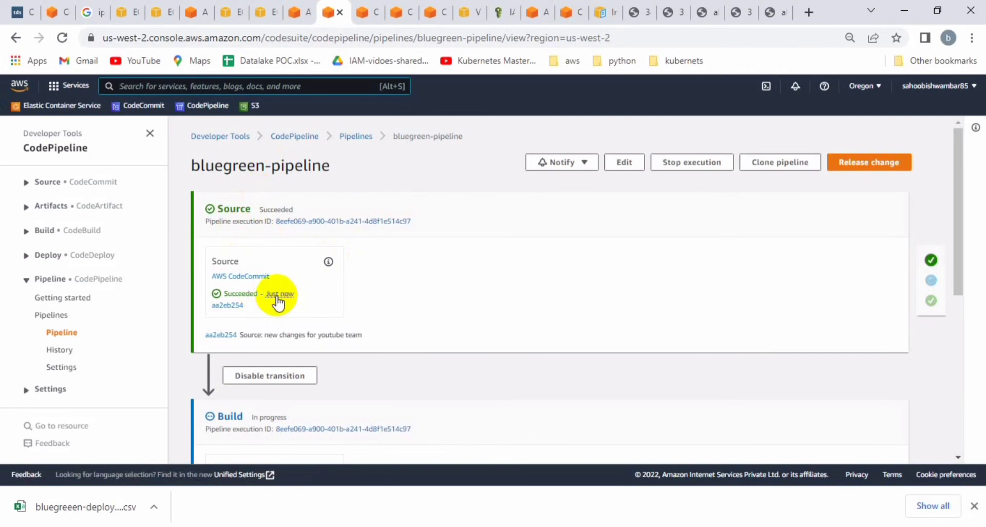
Step: Open the details of the pipeline's running Build stage in a separate browser tab and view it
scroll(242, 328, down, 2)
scroll(242, 327, down, 1)
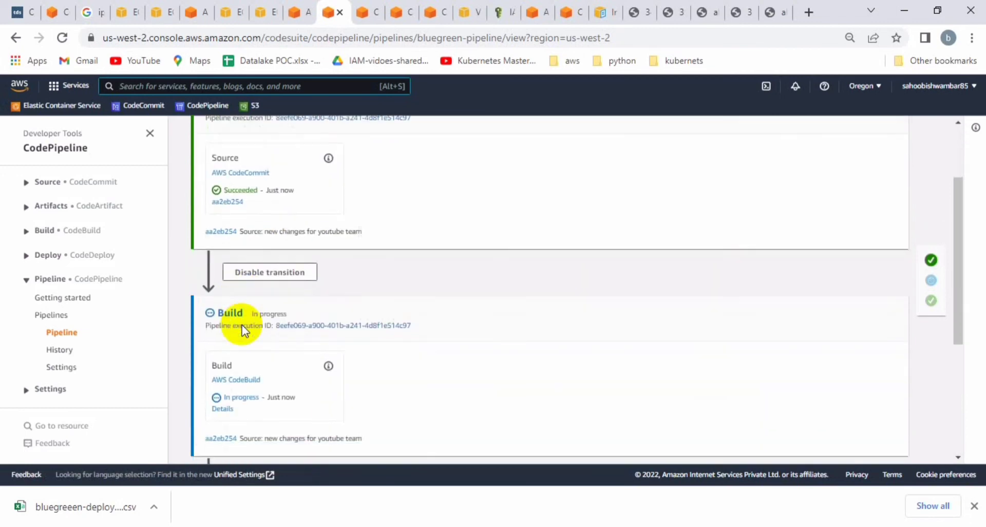
right_click(224, 374)
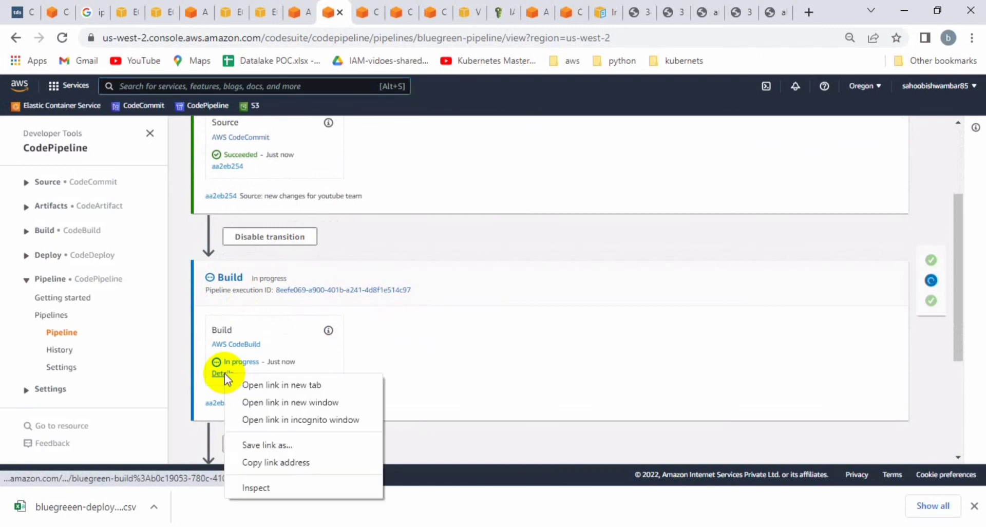
click(251, 383)
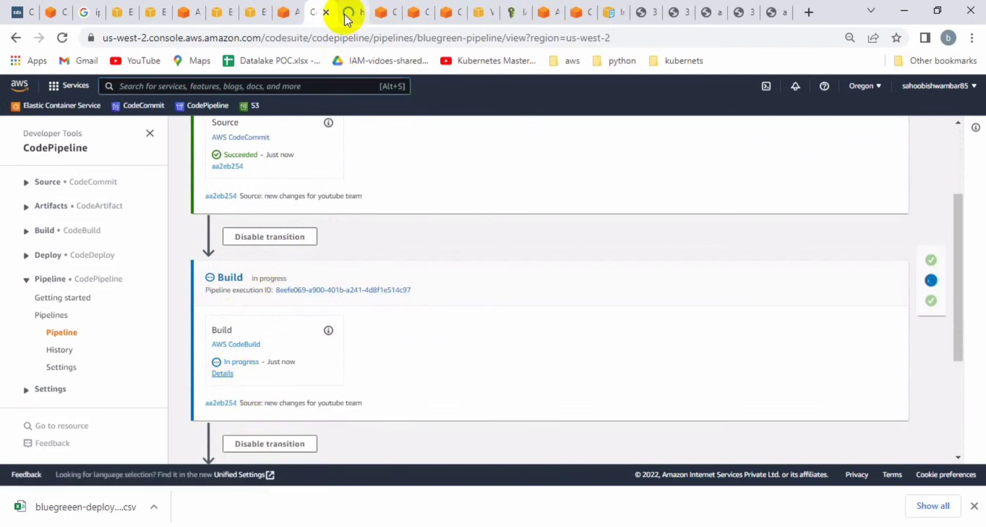
click(354, 15)
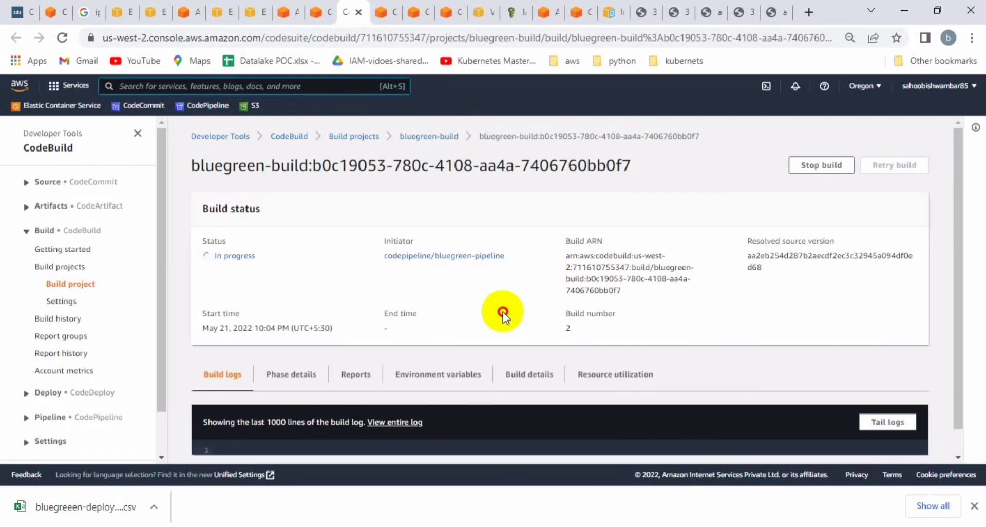
Step: Tail the build's logs and examine the error line under the Docker image build's Step 1/7
click(915, 425)
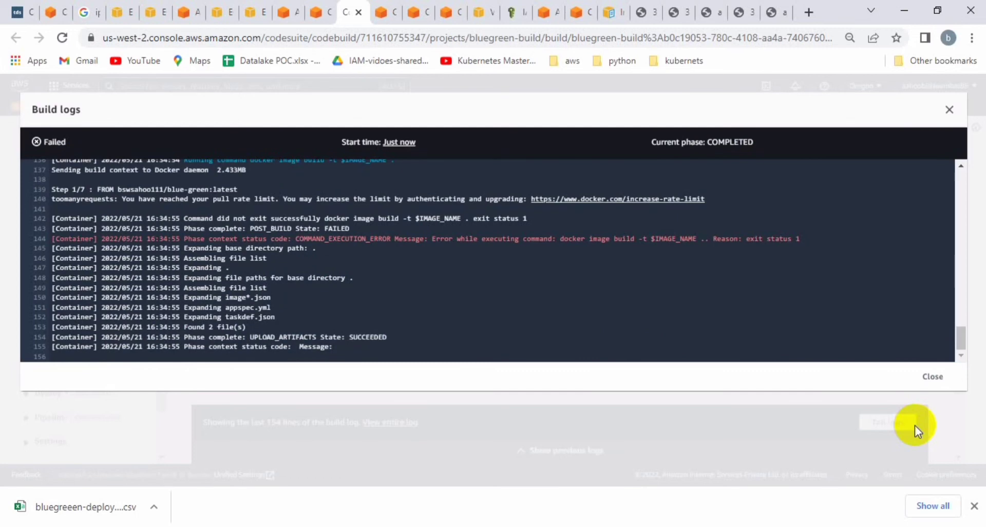
click(626, 261)
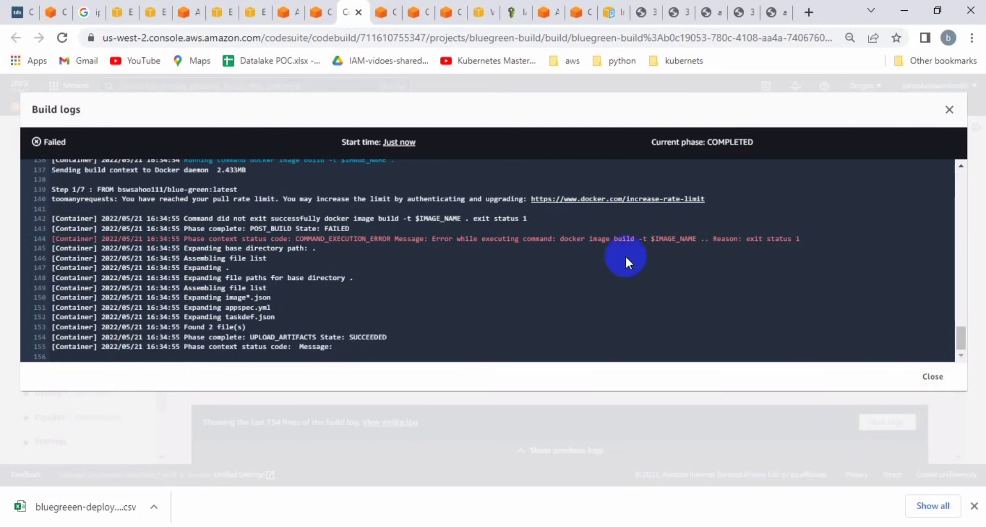
triple_click(479, 198)
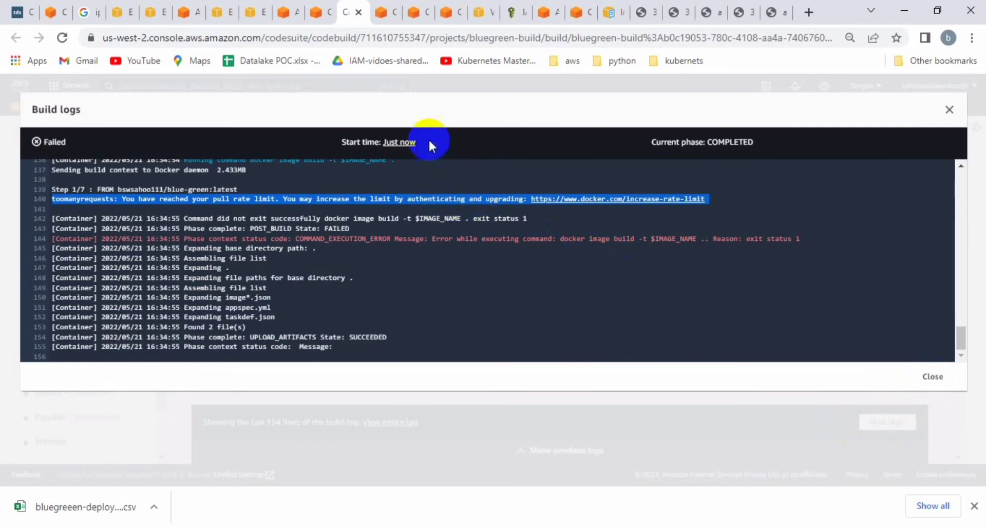
Step: Return to bluegreen-pipeline, retry the failed Build stage, and dismiss the notification
click(321, 11)
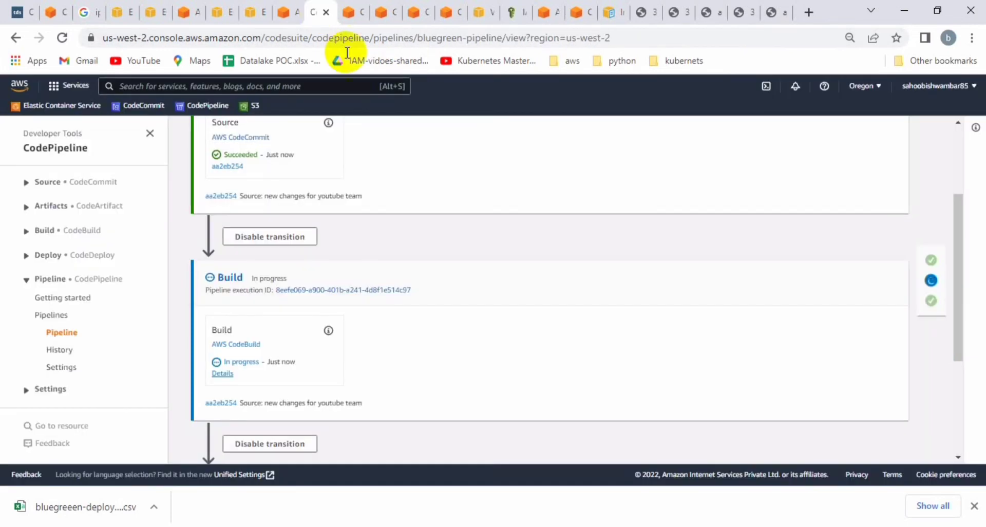
click(480, 296)
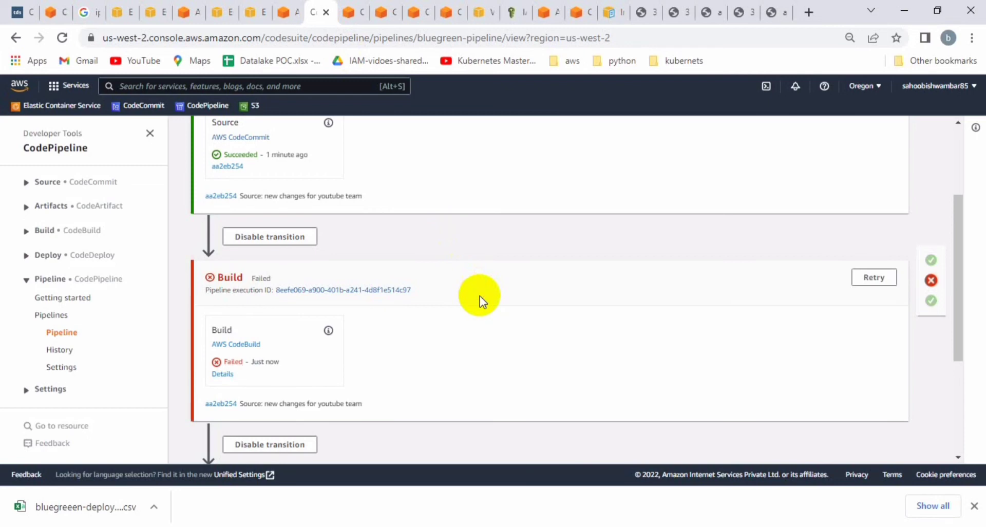
click(861, 285)
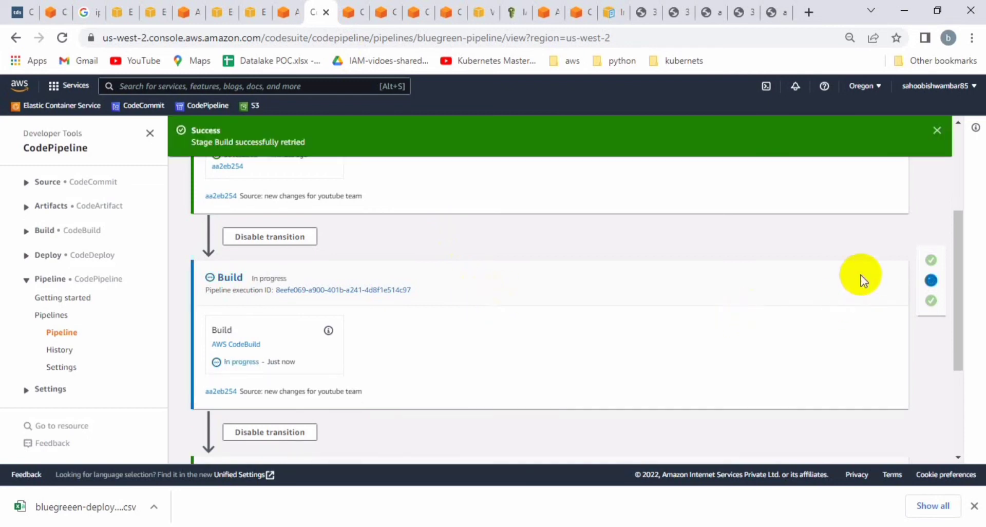
click(937, 133)
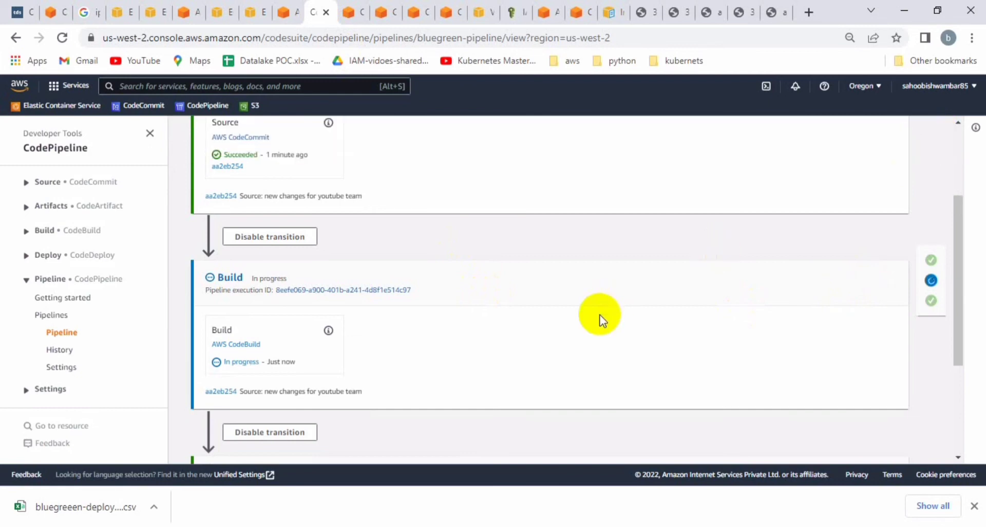
Step: Close the failed build's log page and open the details of the retried build from the pipeline's Build stage
click(352, 15)
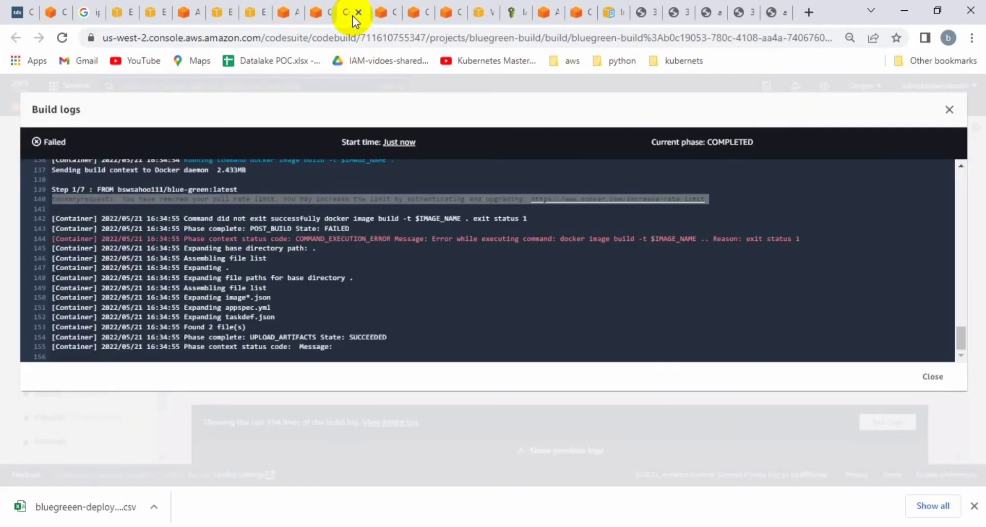
click(362, 13)
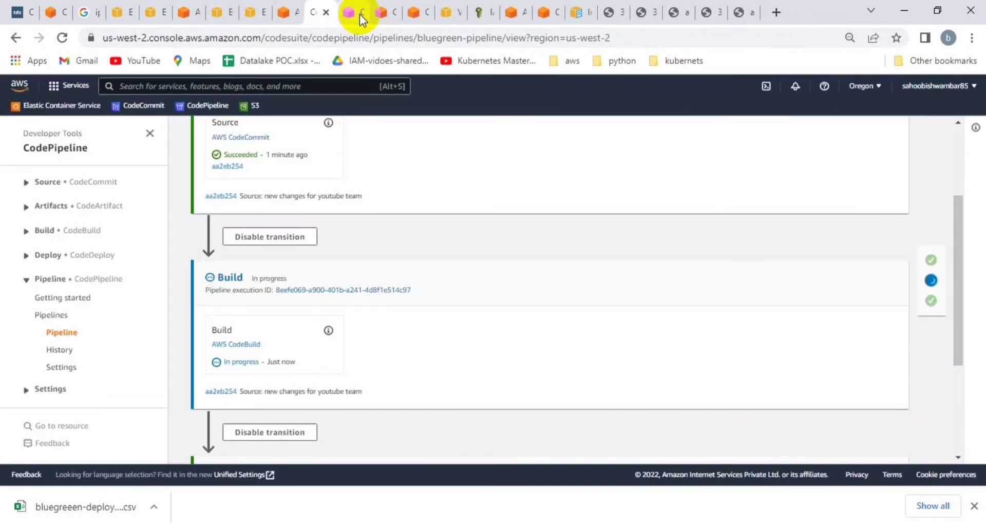
middle_click(339, 16)
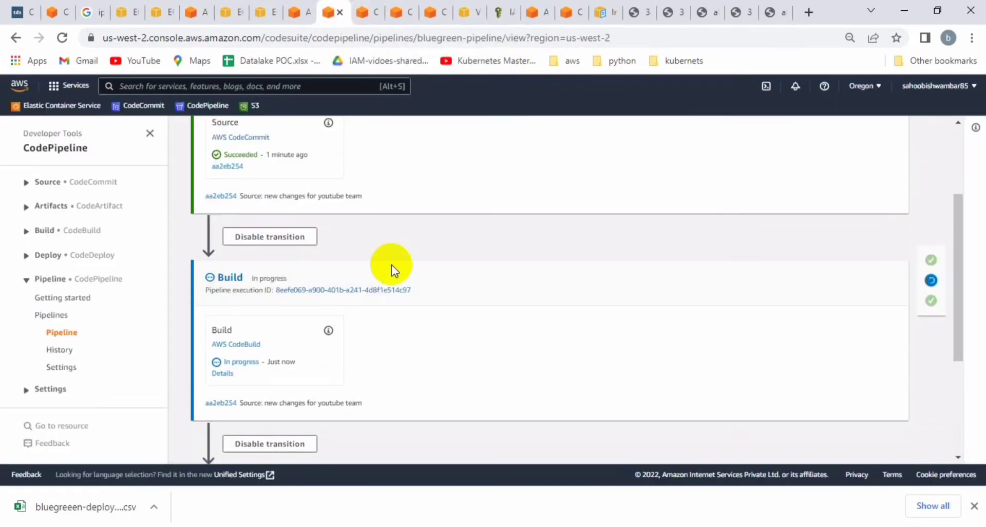
drag(306, 403, 224, 382)
click(223, 374)
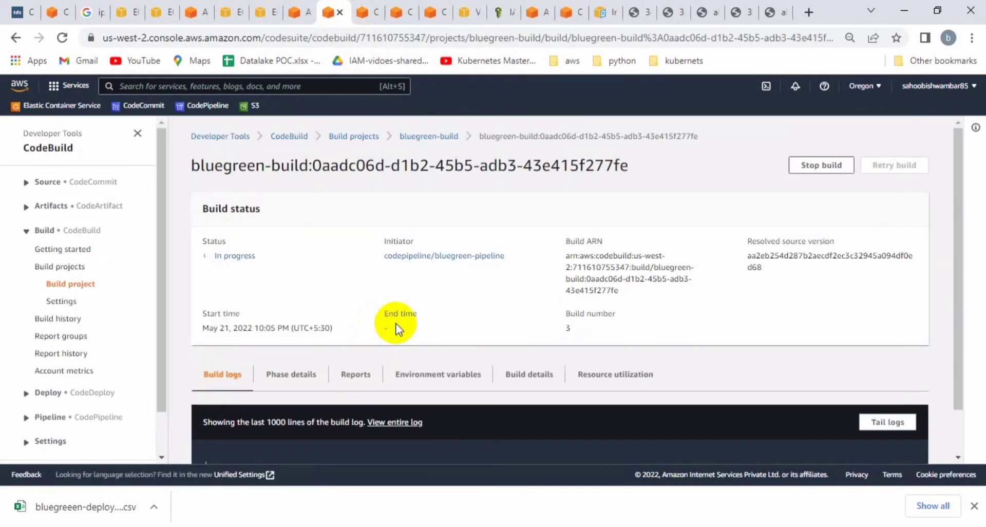
Step: Tail the retried build's logs and check its overall status and the UPLOAD_ARTIFACTS phase state
key(ctrl+minus)
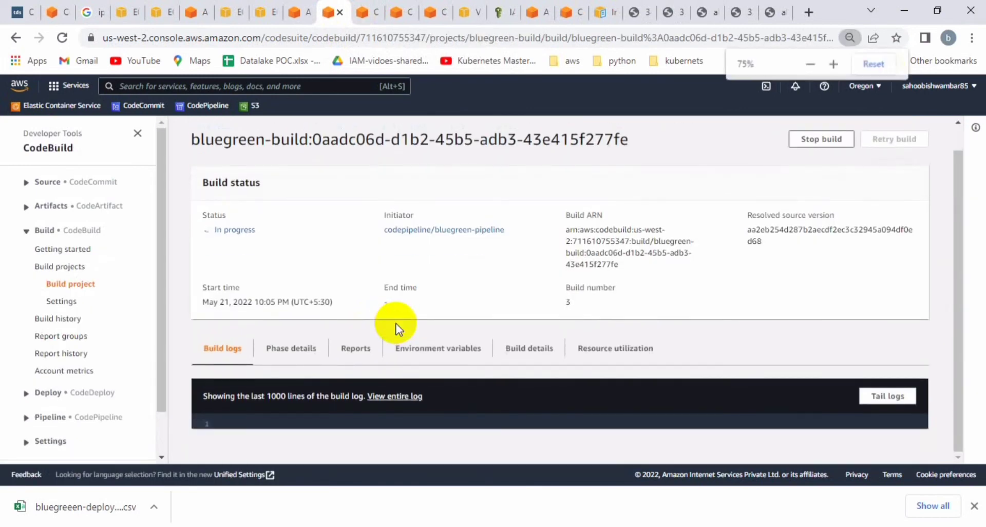
click(911, 392)
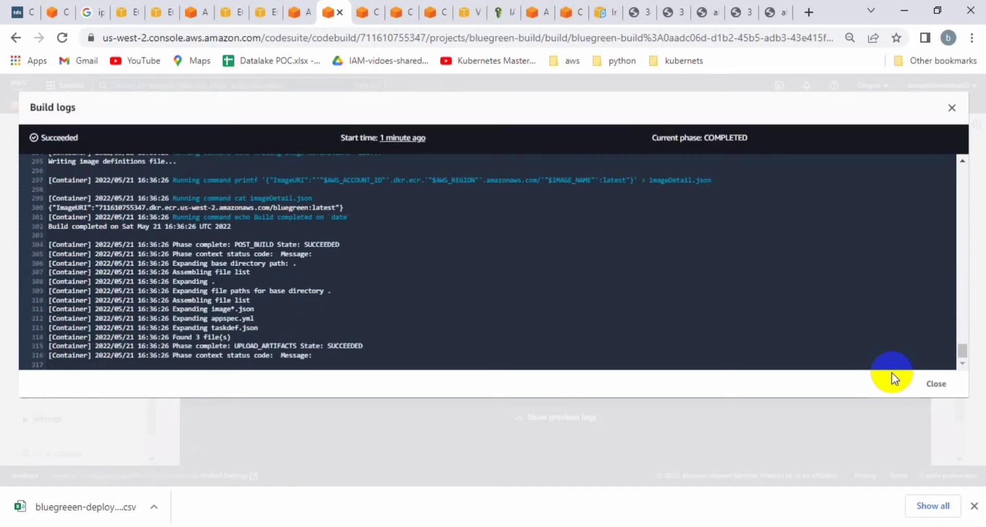
double_click(340, 346)
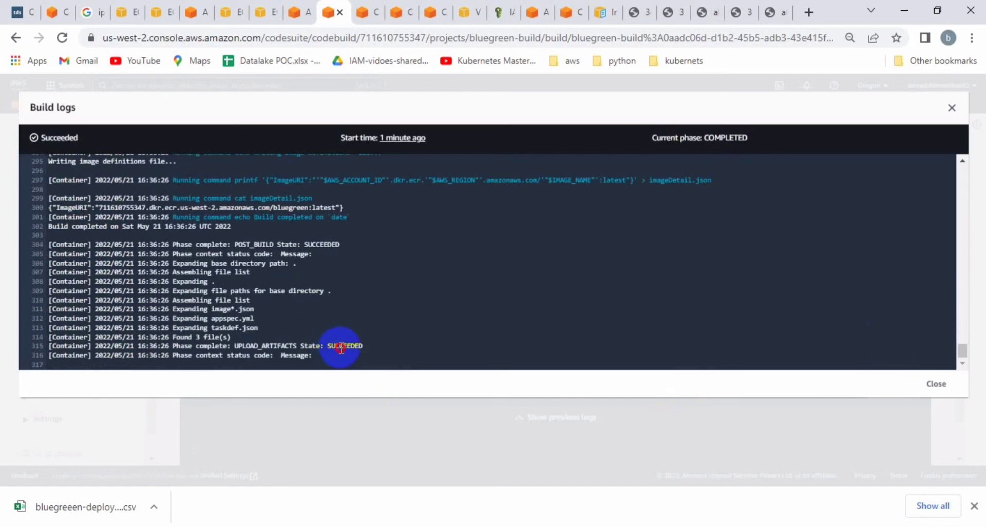
double_click(56, 135)
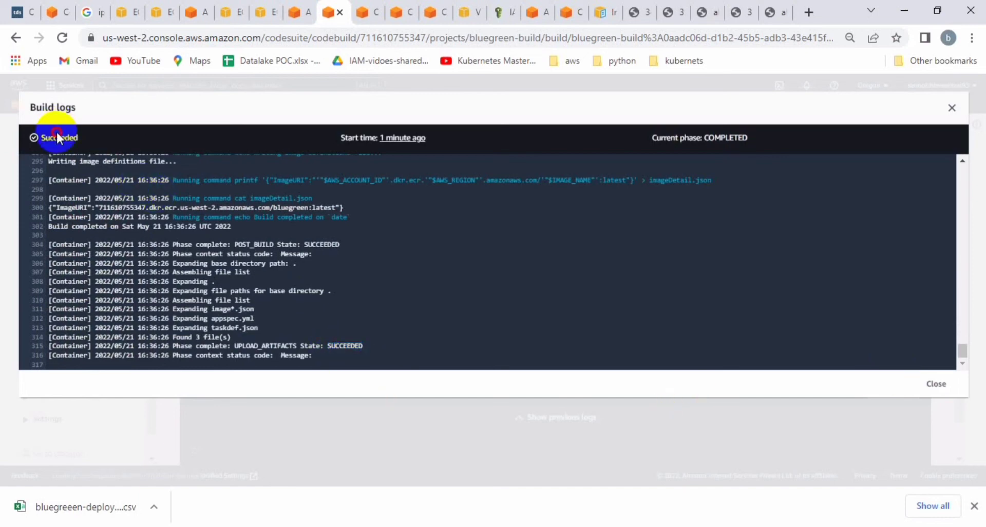
click(297, 15)
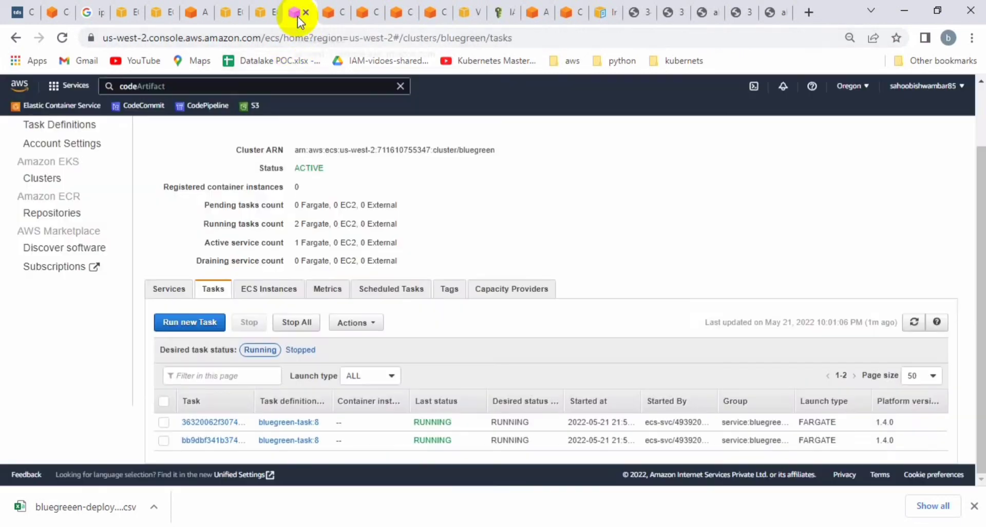
click(334, 14)
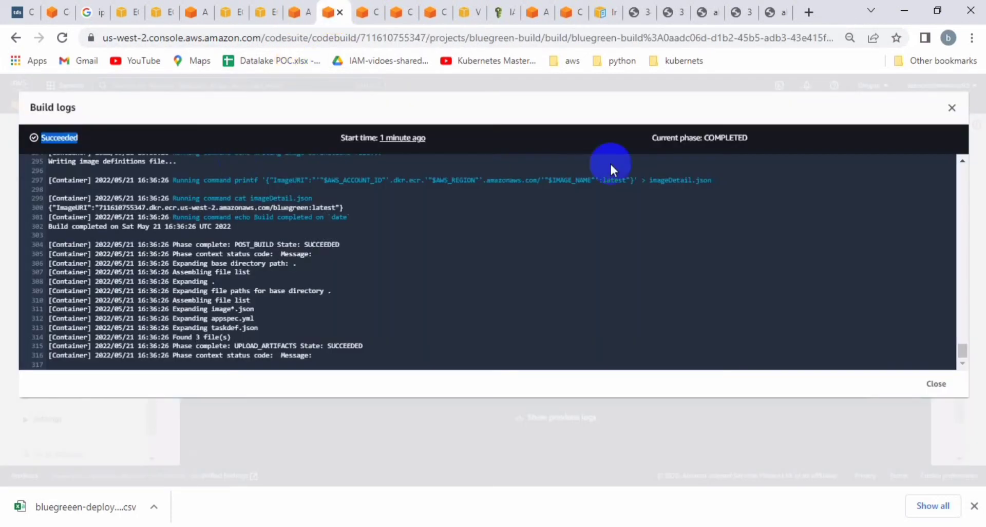
Step: Close the build logs and open bluegreen-pipeline from the CodePipeline pipelines list
click(952, 107)
scroll(31, 339, down, 1)
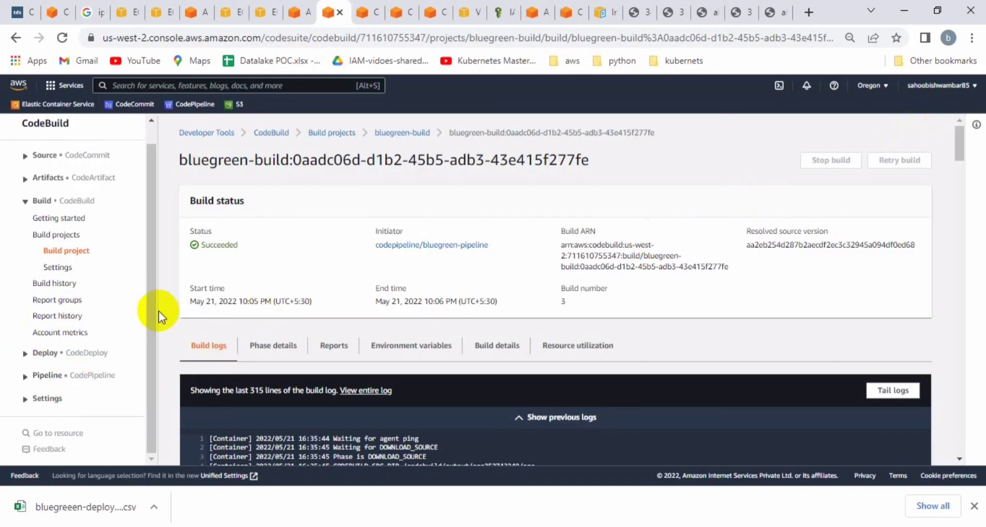
click(57, 378)
click(47, 409)
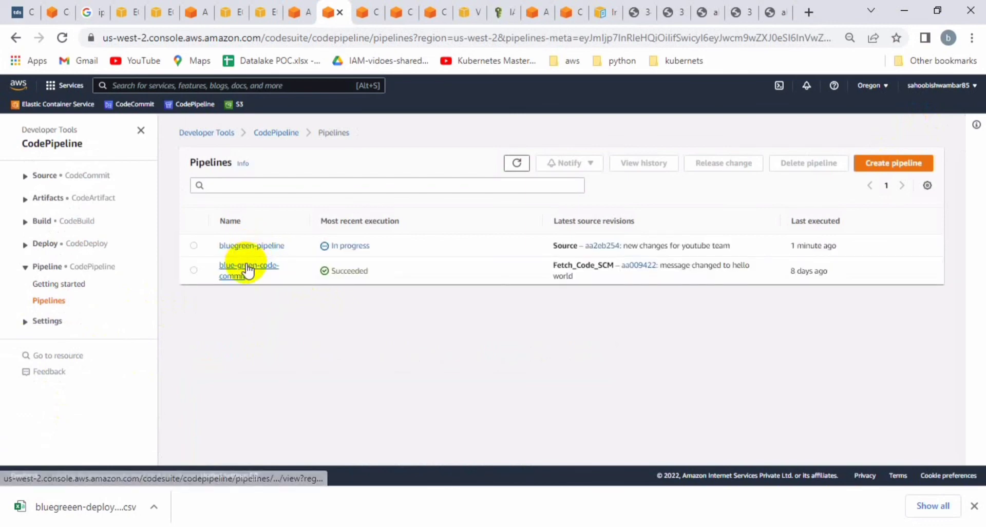
click(252, 246)
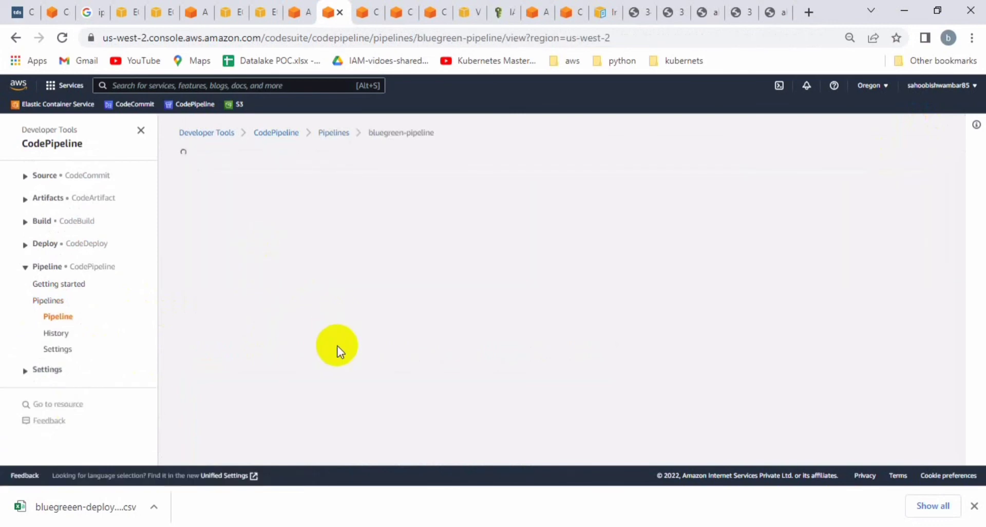
Step: Open the Deploy stage's details in a separate browser tab and review the deployment status and traffic shifting progress
scroll(337, 351, down, 5)
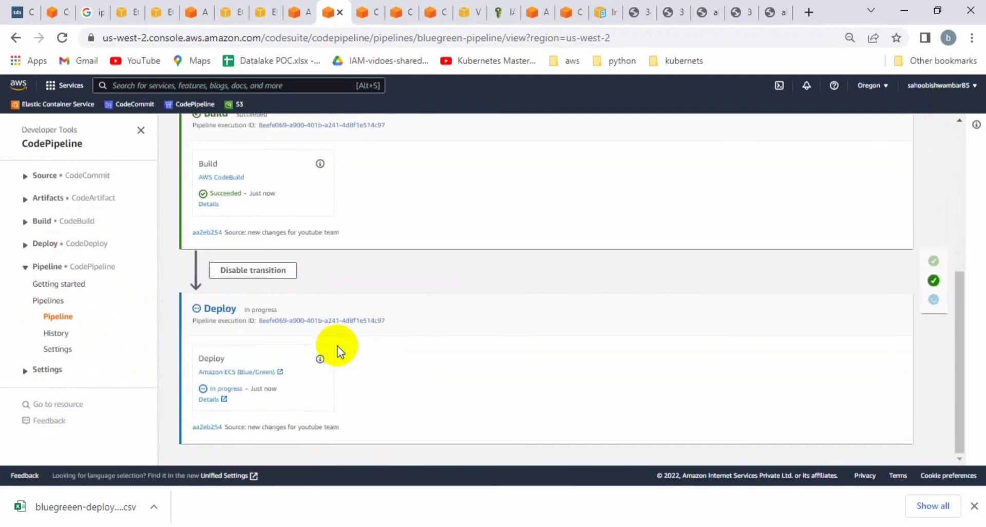
right_click(216, 400)
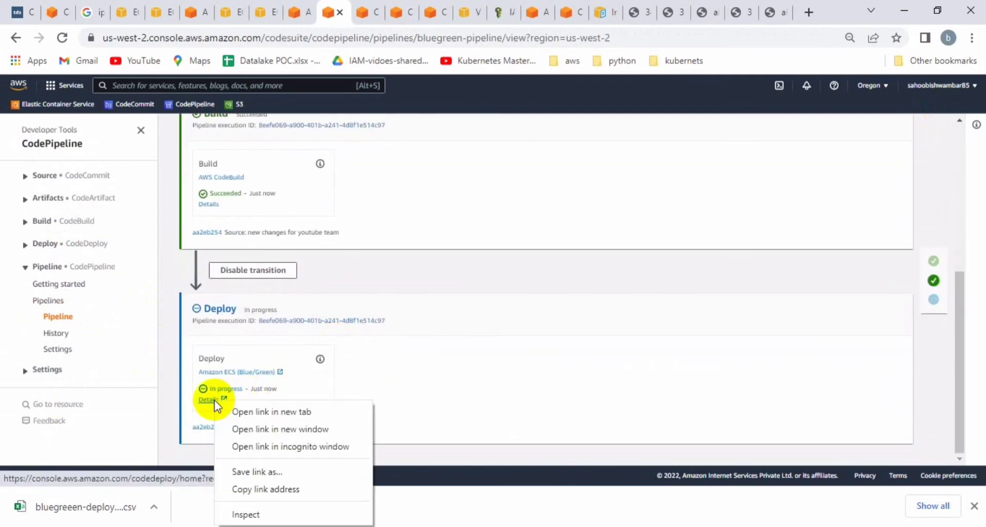
click(248, 409)
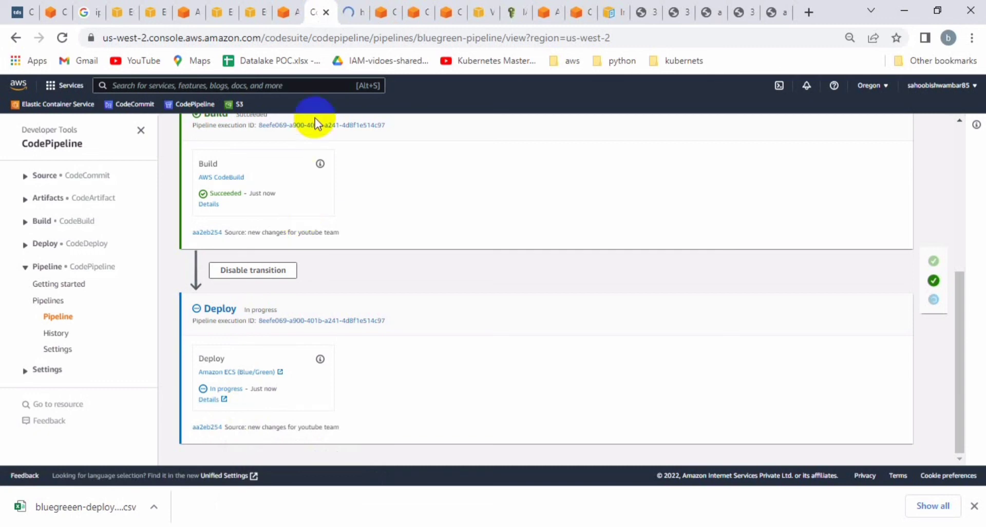
click(352, 13)
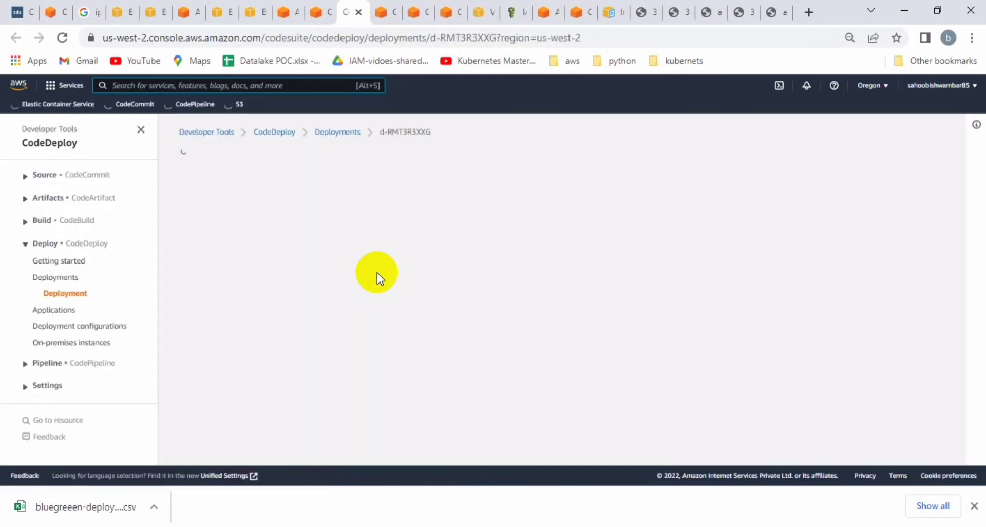
scroll(377, 273, down, 1)
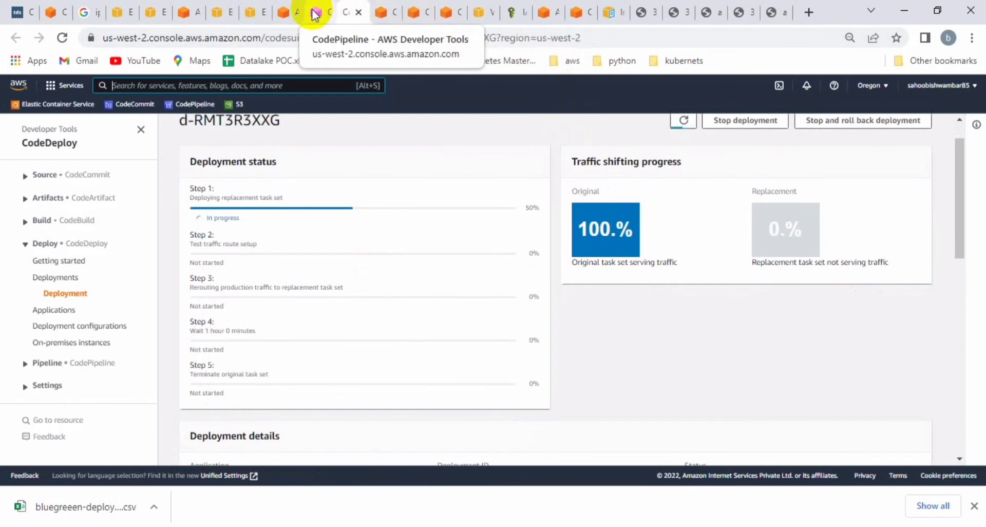
Step: Go to the bluegreen ECS cluster's task list and refresh it to check for replacement tasks
click(285, 15)
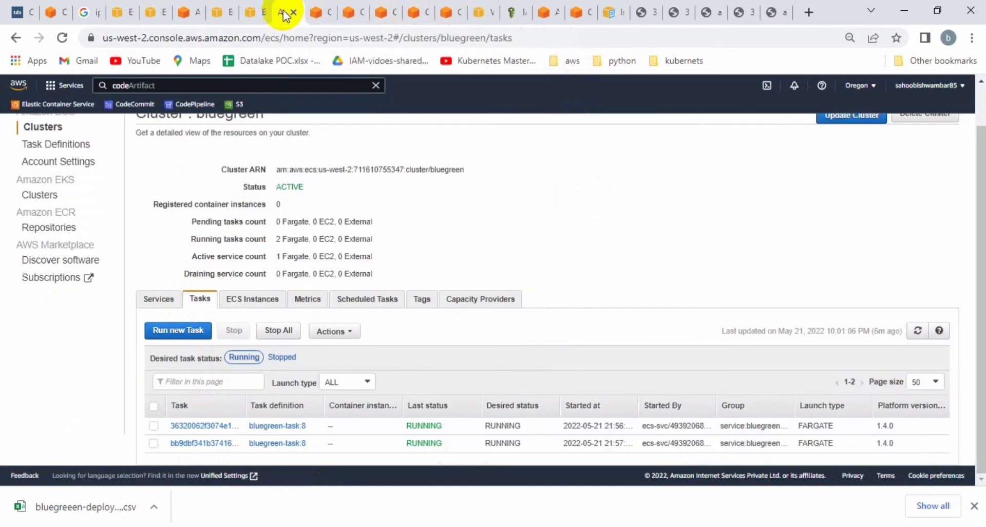
right_click(926, 334)
click(924, 337)
click(919, 333)
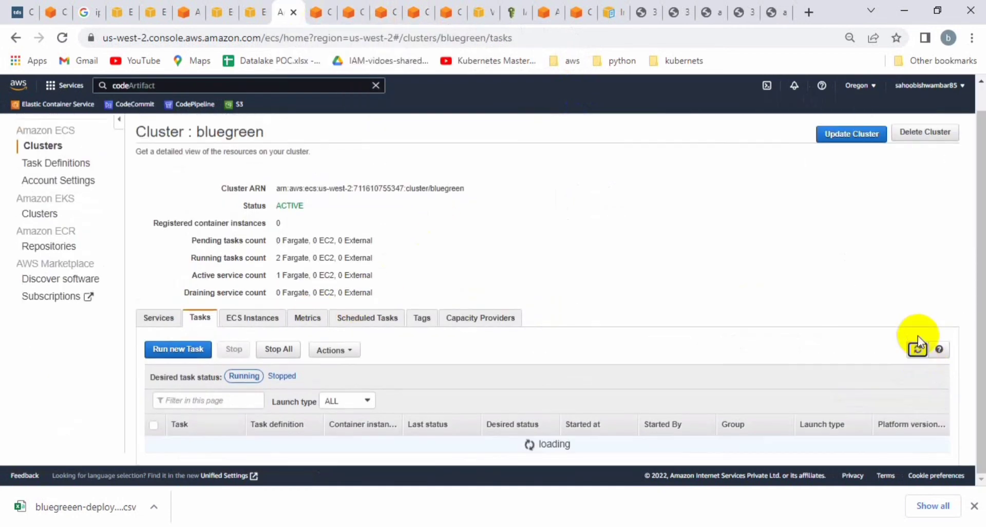
Step: Refresh the bluegreen cluster's task list repeatedly and check the last status of the replacement tasks
scroll(748, 342, down, 1)
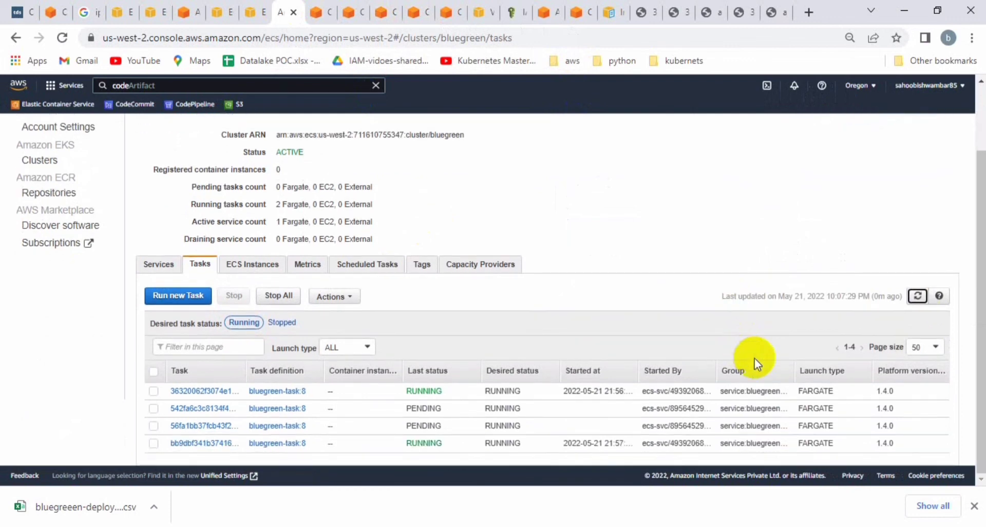
click(918, 297)
scroll(919, 307, down, 1)
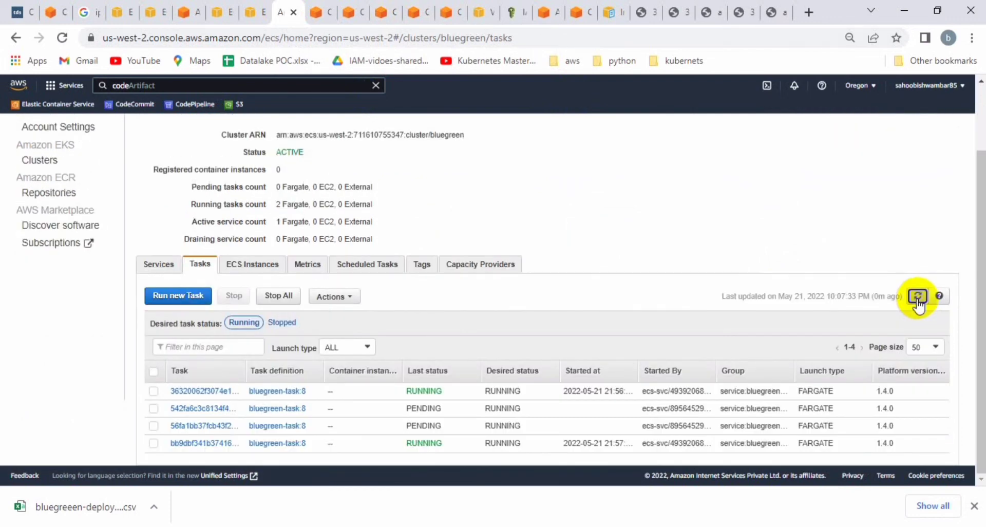
click(918, 297)
scroll(744, 389, down, 1)
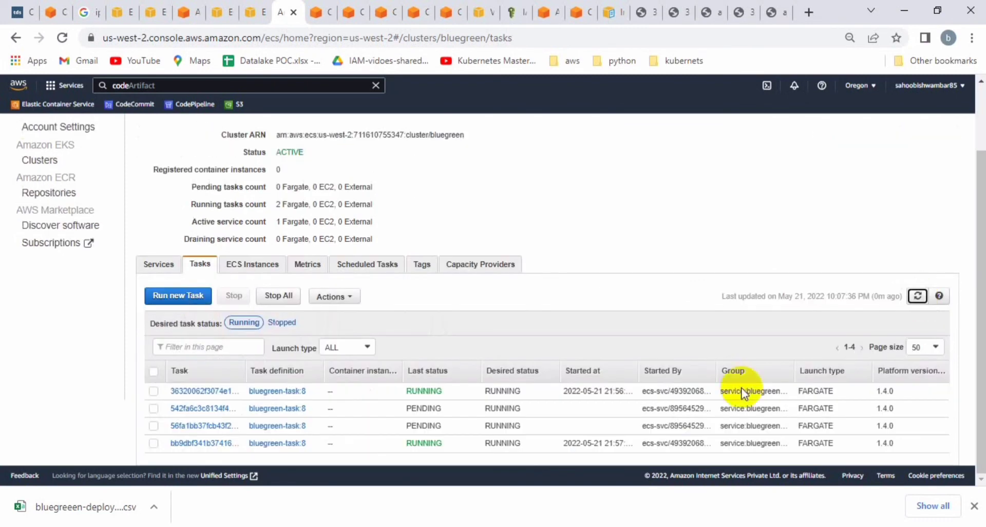
click(577, 376)
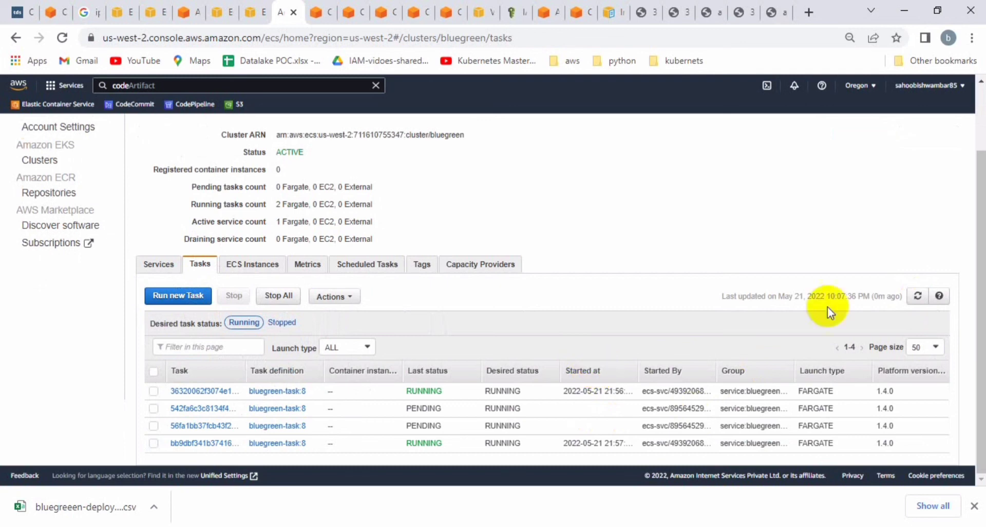
click(917, 296)
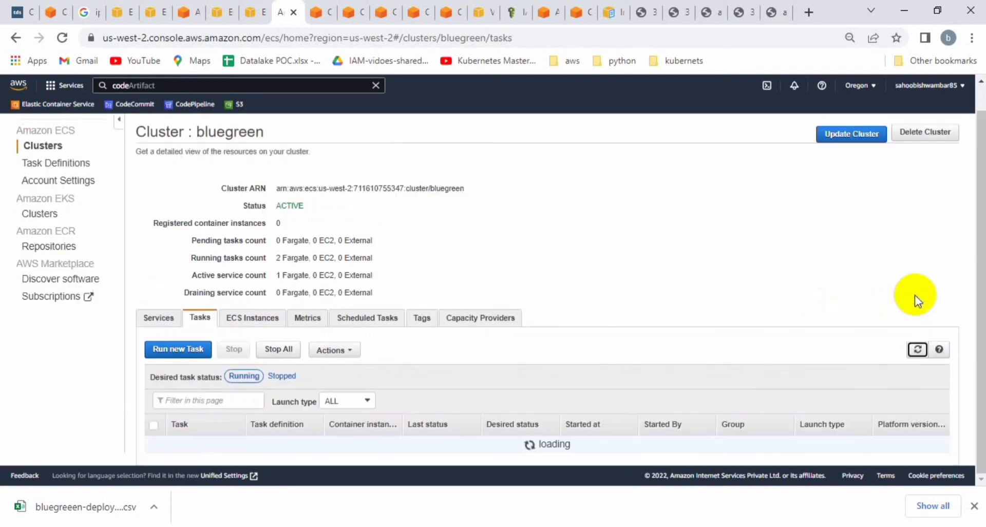
scroll(914, 294, down, 1)
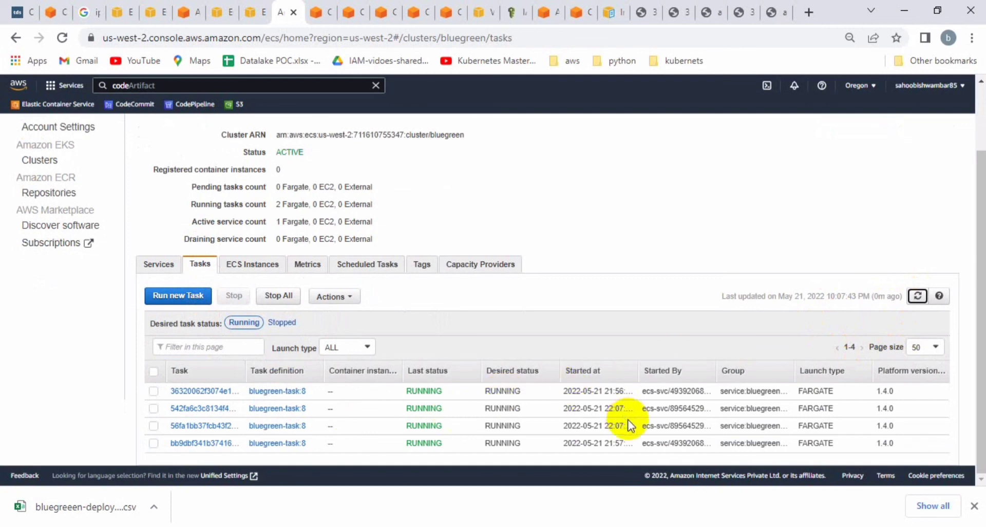
Step: Open the details of replacement task 542fa6c3c8134f4… and copy its public IP address
click(209, 413)
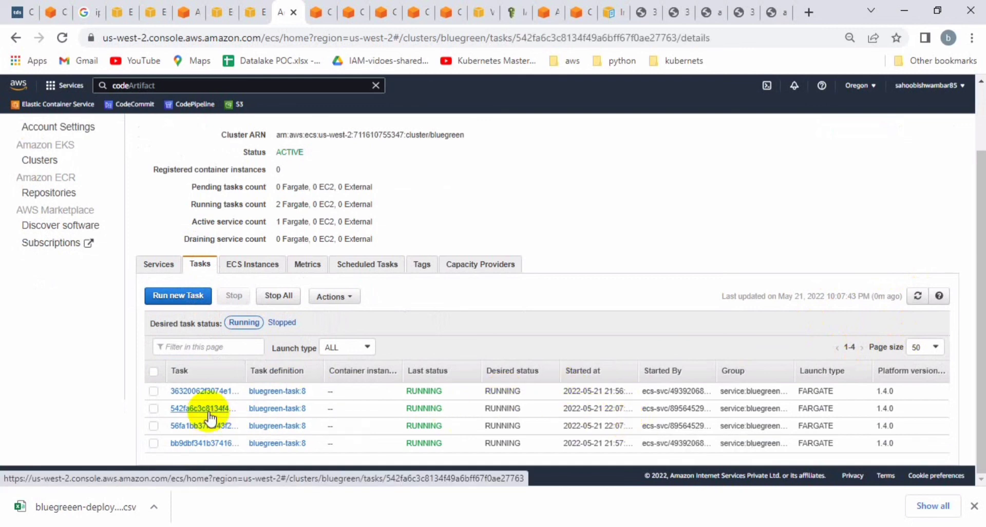
scroll(267, 375, down, 1)
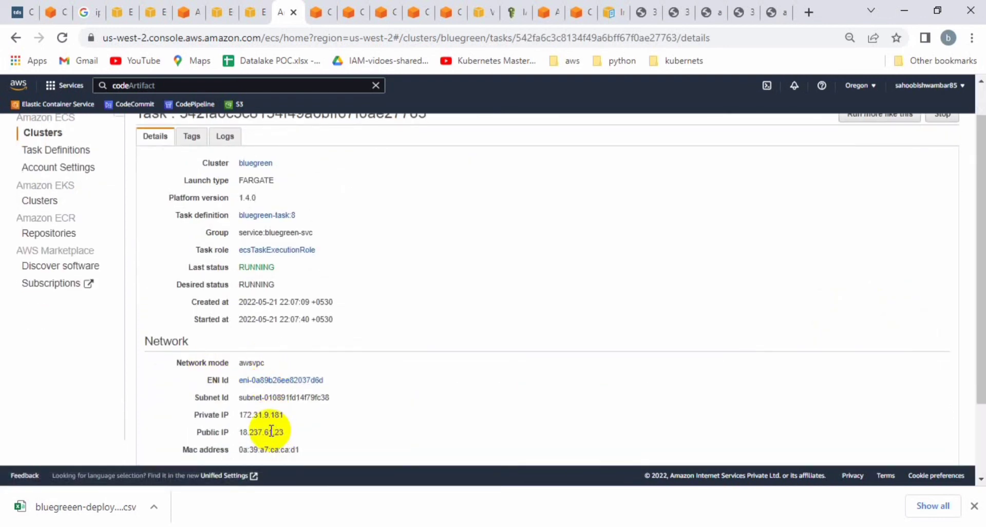
double_click(271, 430)
click(271, 430)
double_click(272, 430)
key(ctrl+c)
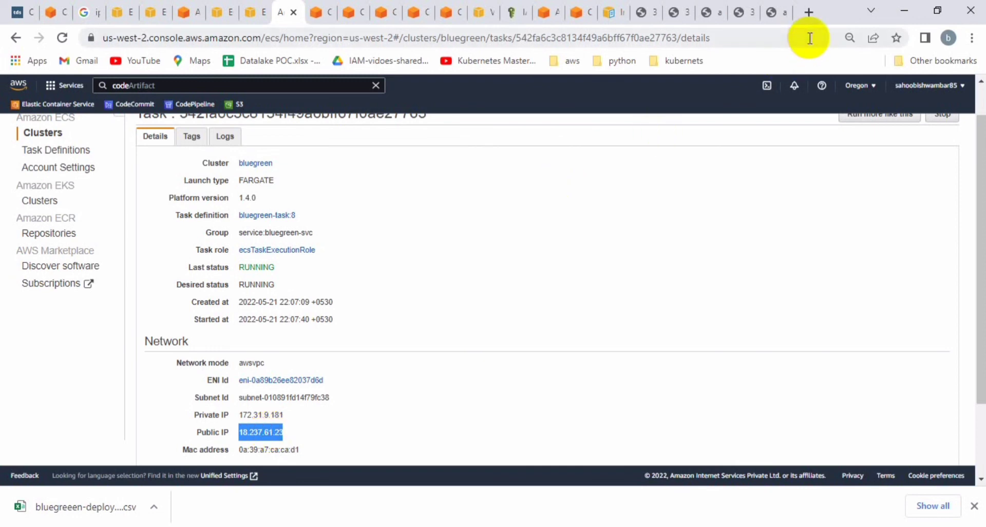
Step: Load 18.237.61.23:8080 in a separate browser tab and check the greeting message served by the replacement task
click(809, 13)
key(ctrl+v)
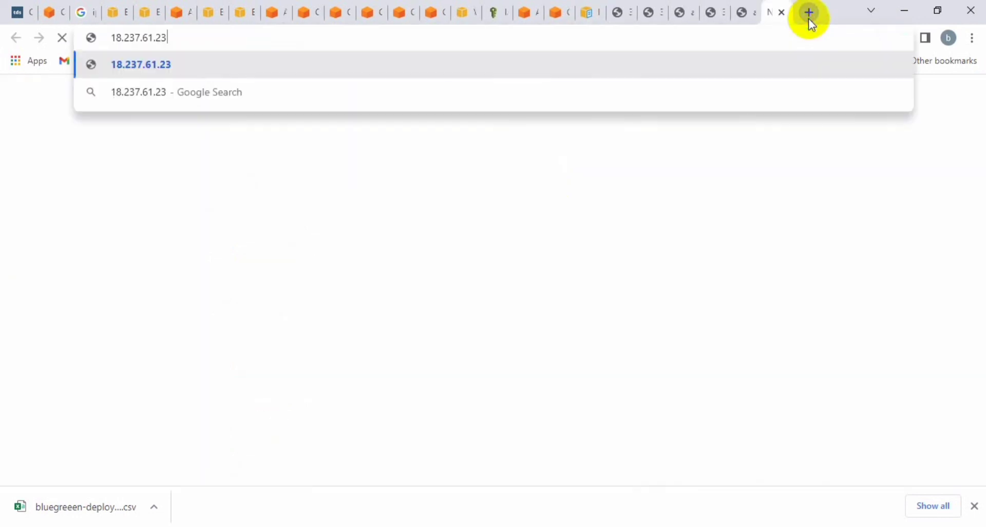
text(:8080)
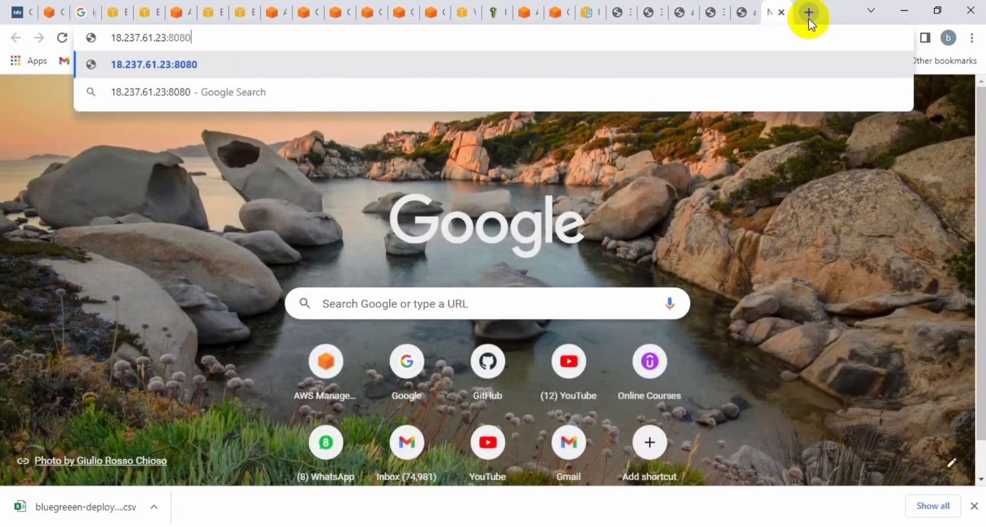
key(Return)
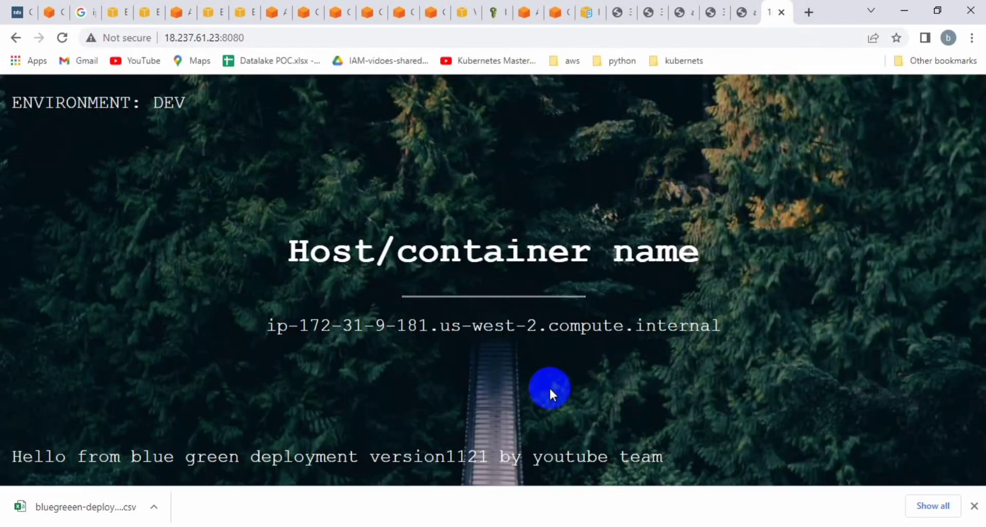
triple_click(591, 455)
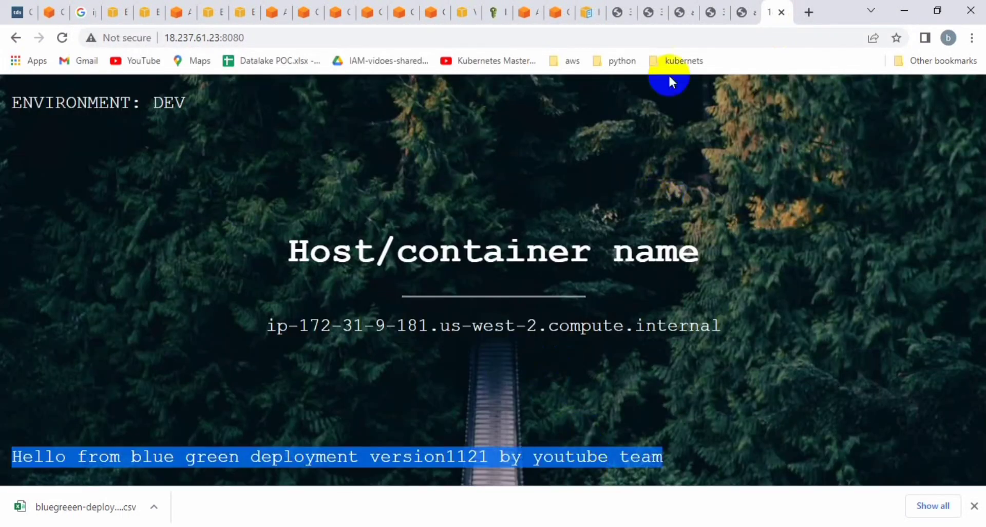
Step: Reload the alb-new load balancer page repeatedly to check which host and application version it serves
click(681, 12)
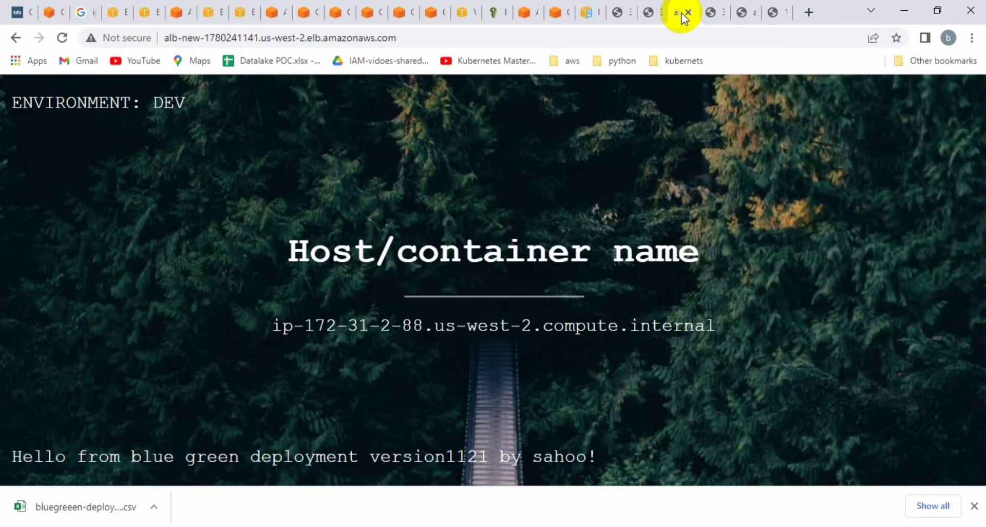
click(63, 37)
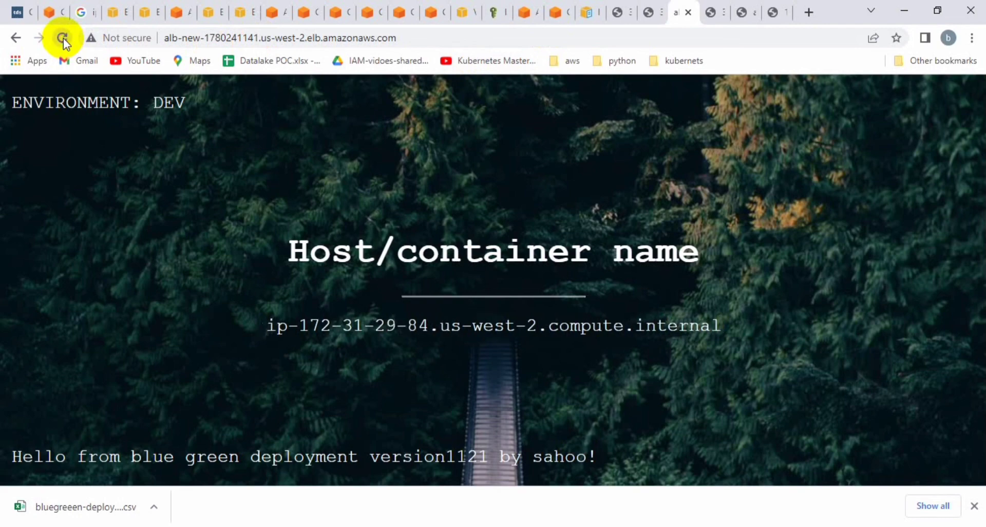
click(63, 38)
click(63, 38)
click(63, 38)
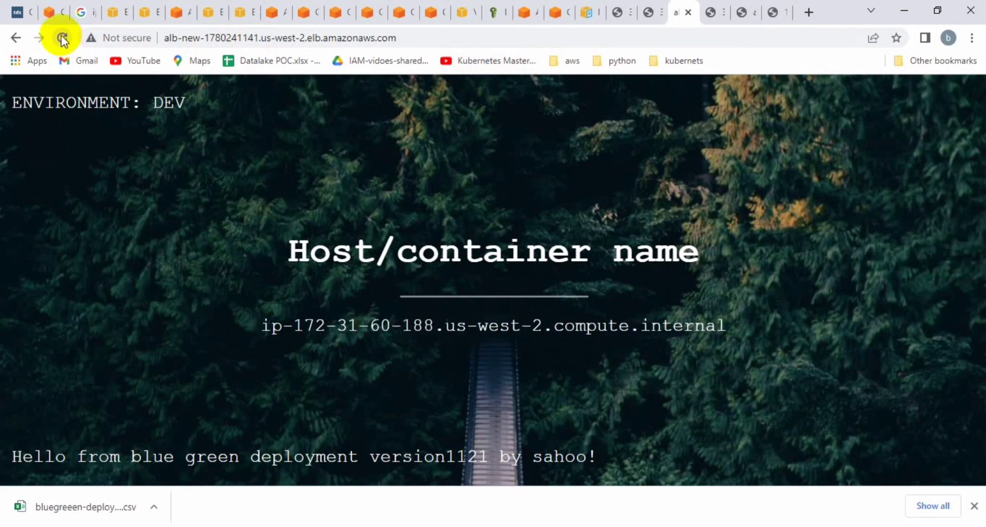
click(63, 37)
click(63, 38)
click(63, 37)
click(62, 38)
click(63, 37)
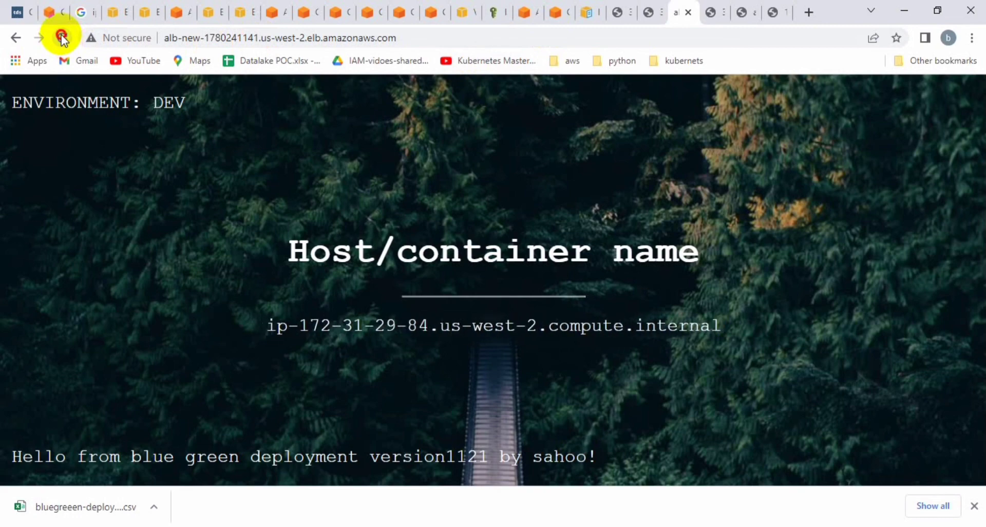
click(62, 38)
click(63, 38)
click(63, 37)
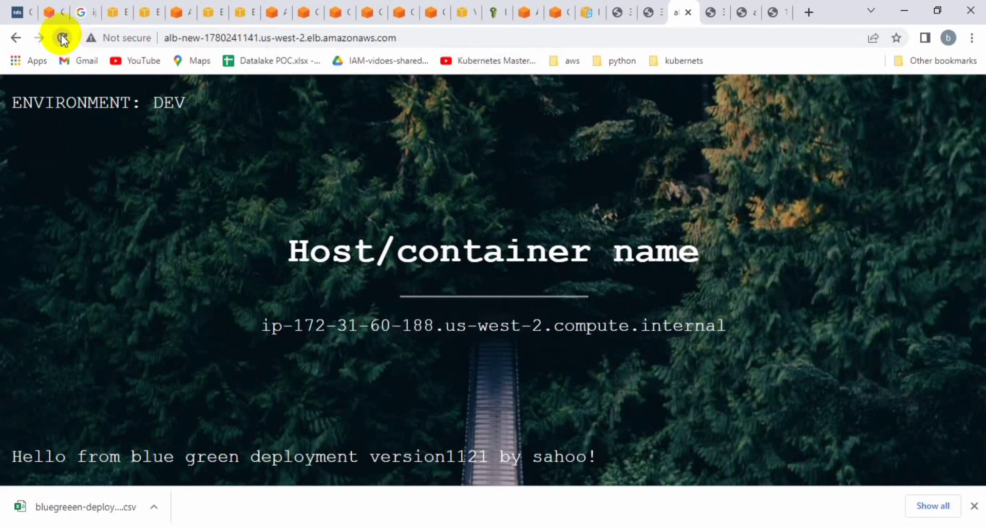
click(63, 37)
click(62, 37)
click(63, 38)
click(62, 37)
click(62, 38)
click(62, 37)
click(61, 38)
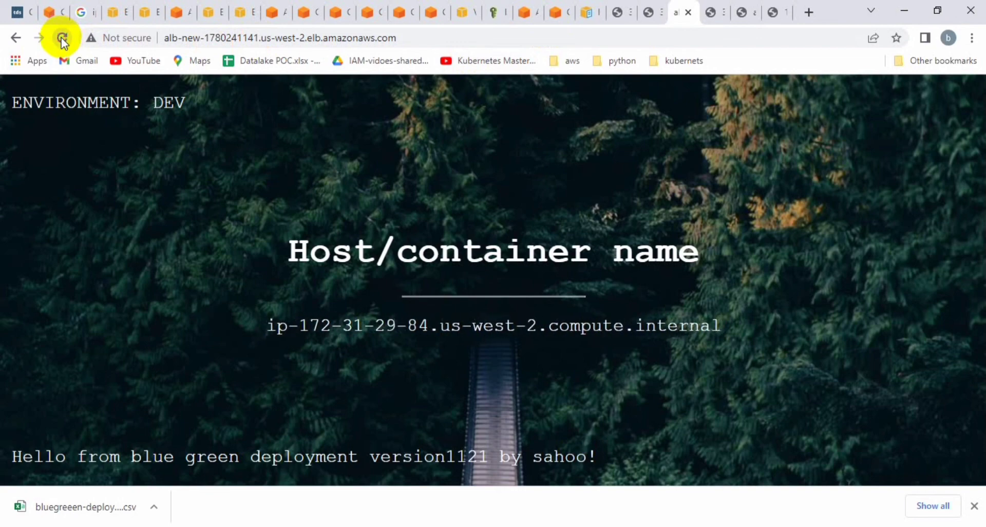
click(62, 37)
click(62, 37)
click(61, 37)
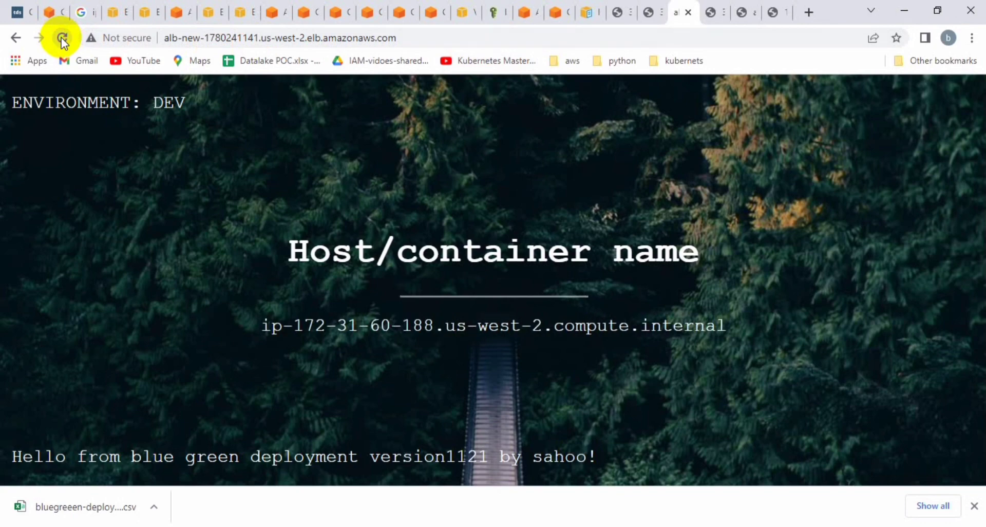
Step: Return to CodeDeploy deployment d-RMT3R3XXG and refresh it to check the deployment steps and traffic shifting progress
click(240, 13)
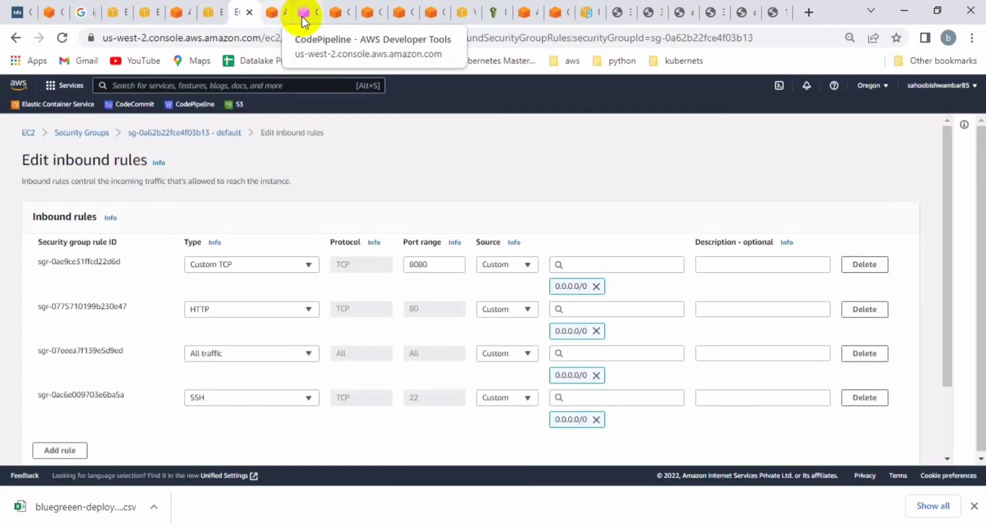
click(336, 13)
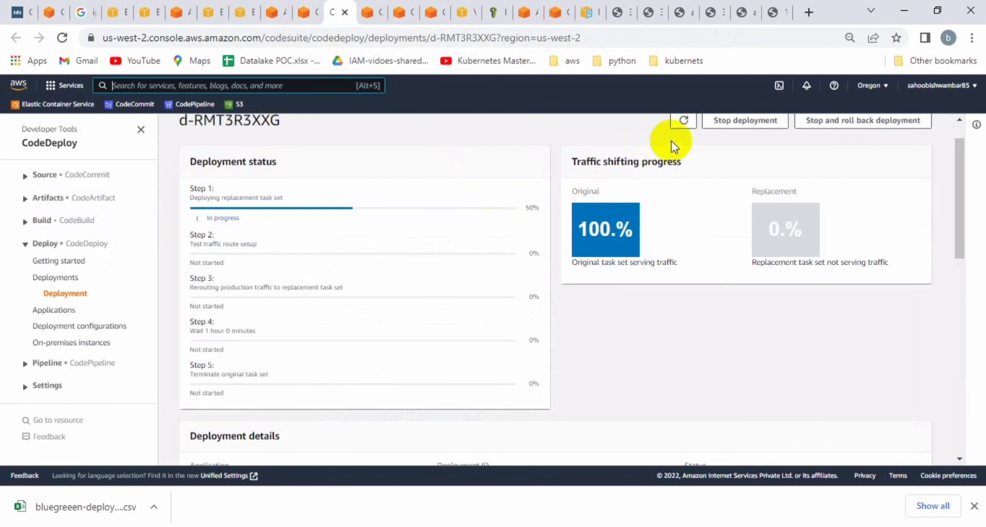
click(681, 124)
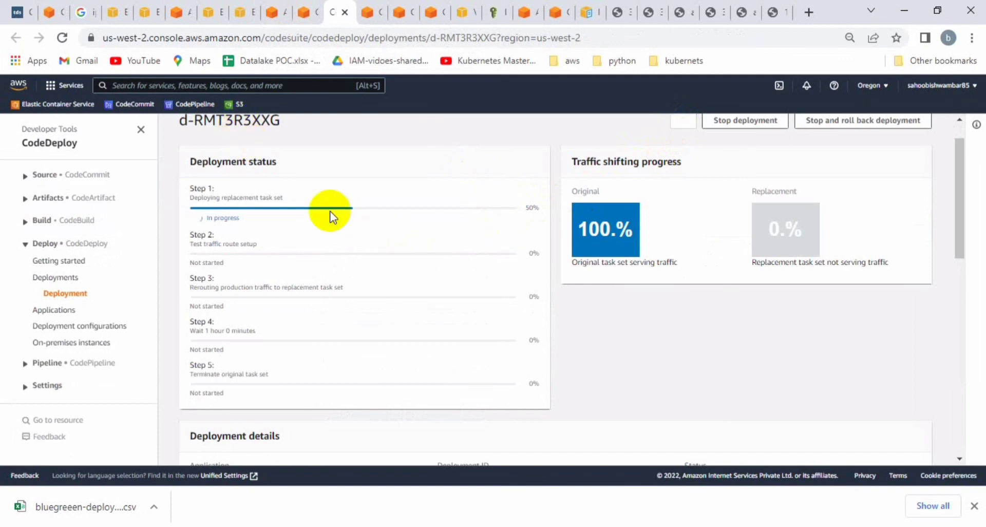
click(61, 40)
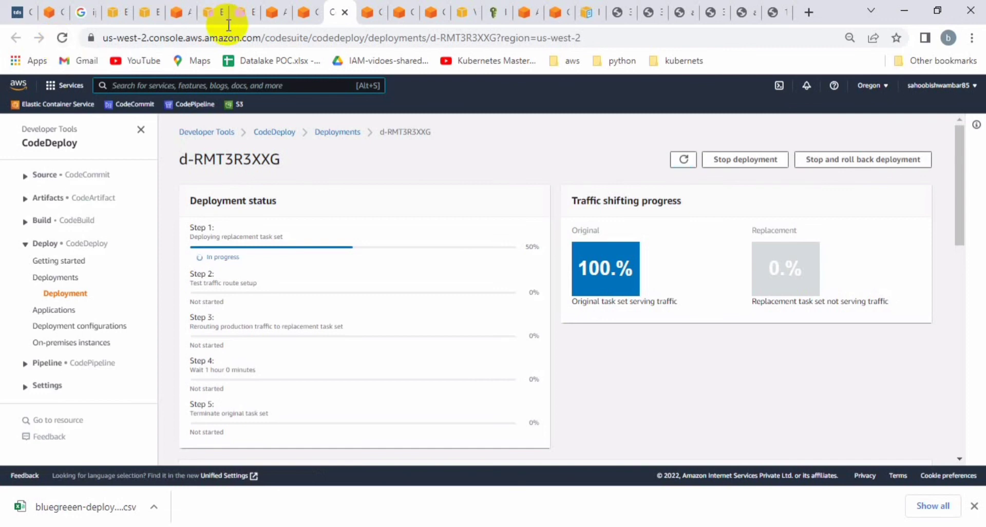
click(680, 161)
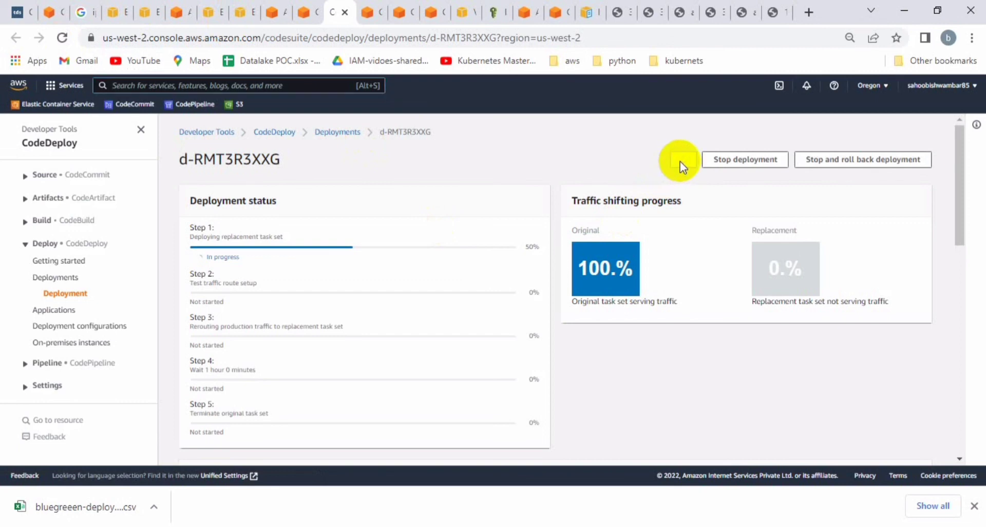
click(66, 37)
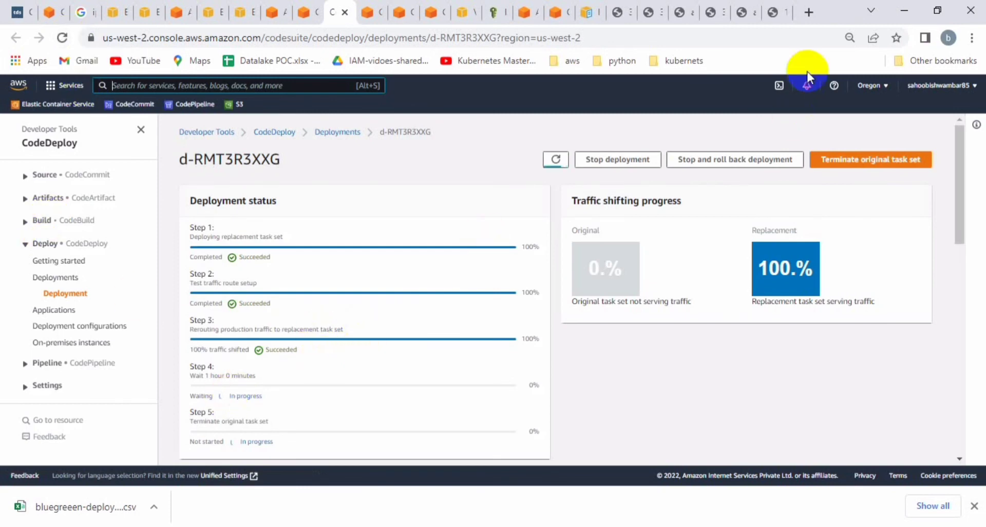
Step: Reload the alb-new load balancer page several times and check the greeting message and host name after the traffic shift
click(743, 14)
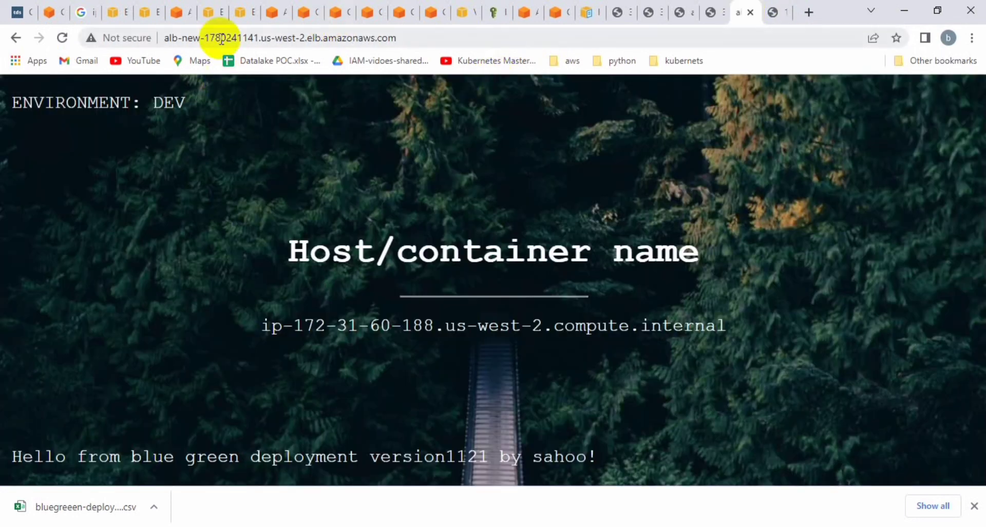
click(62, 38)
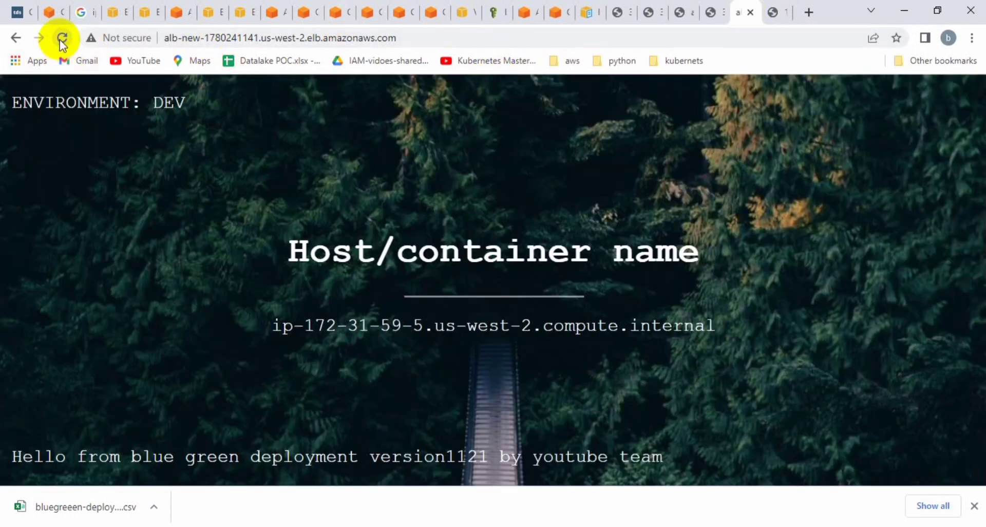
triple_click(427, 465)
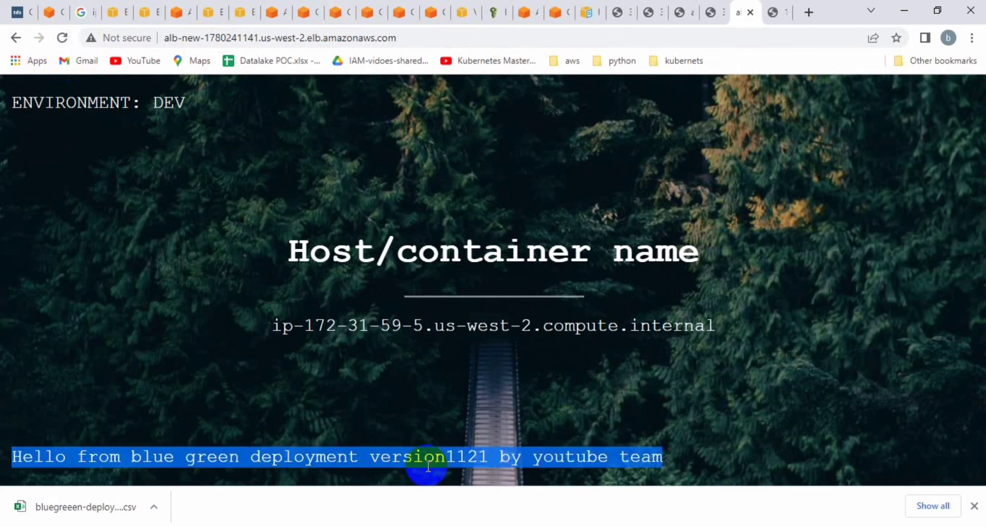
click(66, 40)
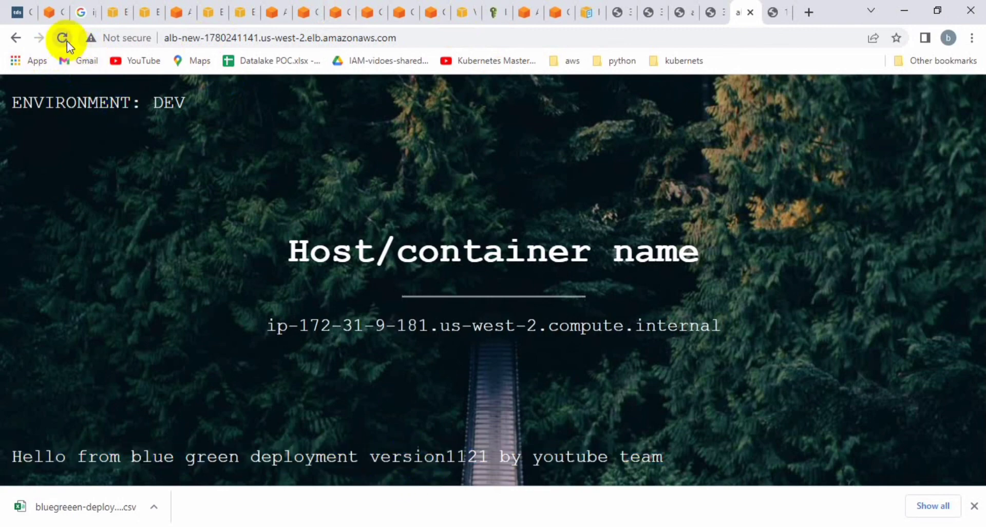
triple_click(240, 454)
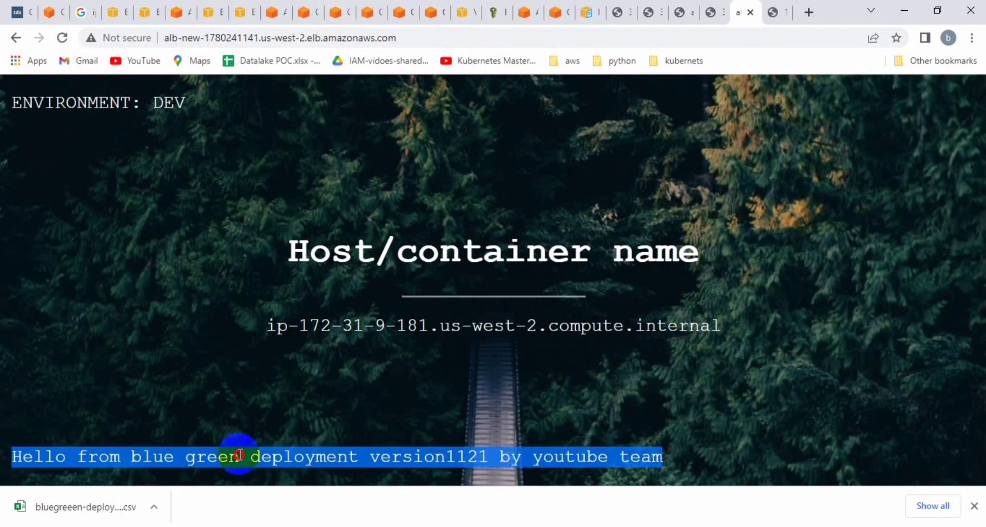
click(62, 37)
click(62, 37)
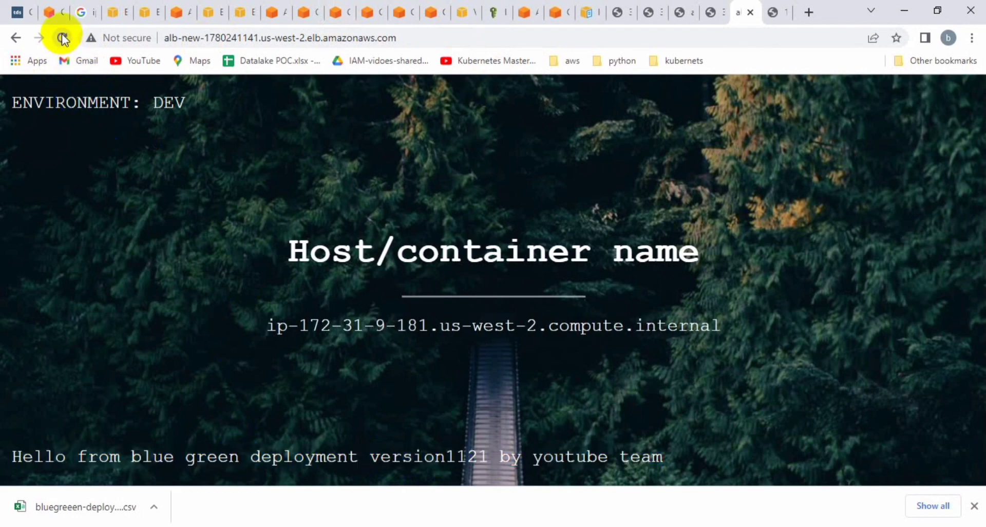
click(62, 37)
click(62, 37)
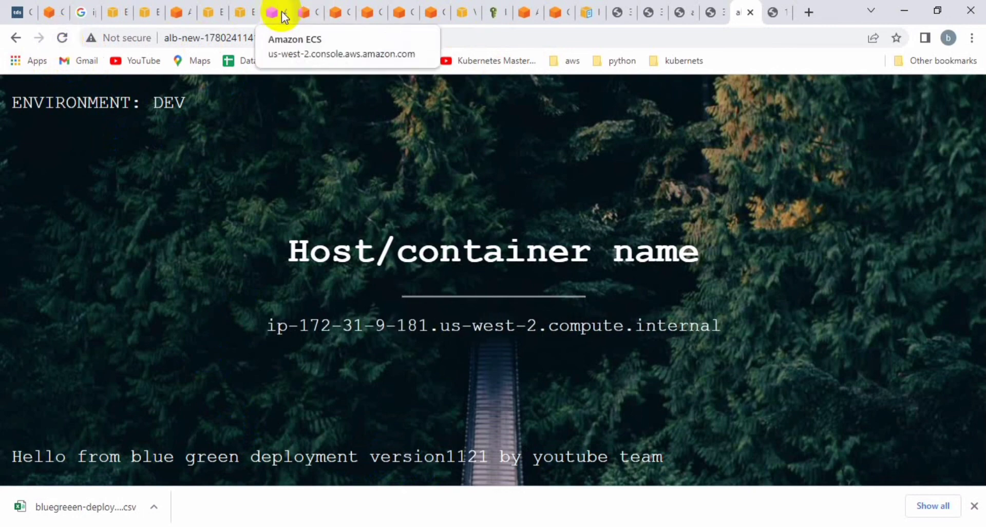
Step: Check the Deploy stage of bluegreen-pipeline, then return to the details of CodeDeploy deployment d-RMT3R3XXG
click(305, 15)
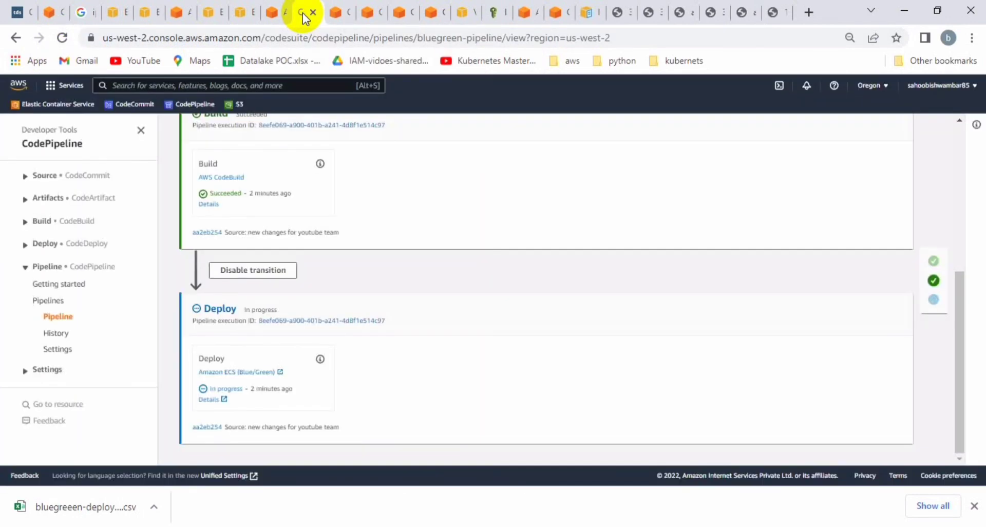
click(333, 14)
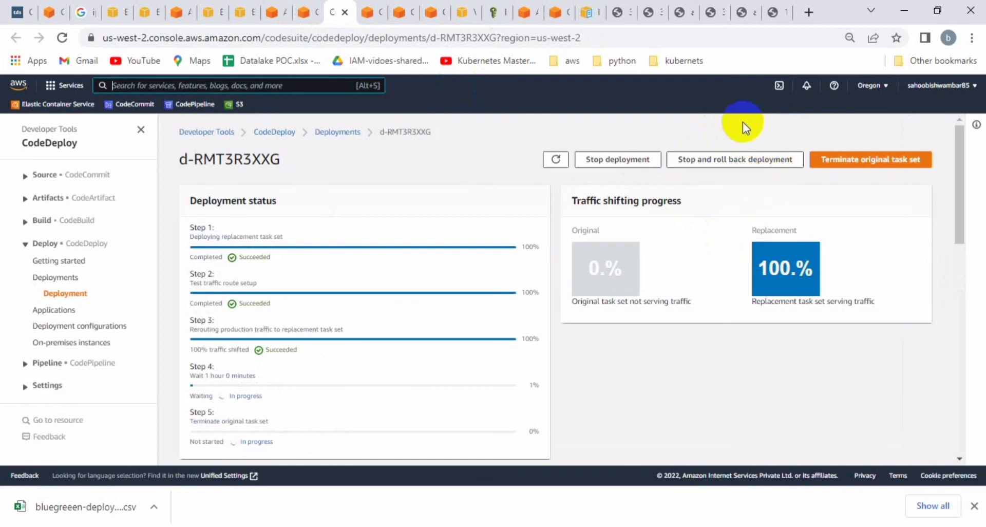
Step: Open the task list of the bluegreen cluster in ECS and check its running tasks
click(870, 166)
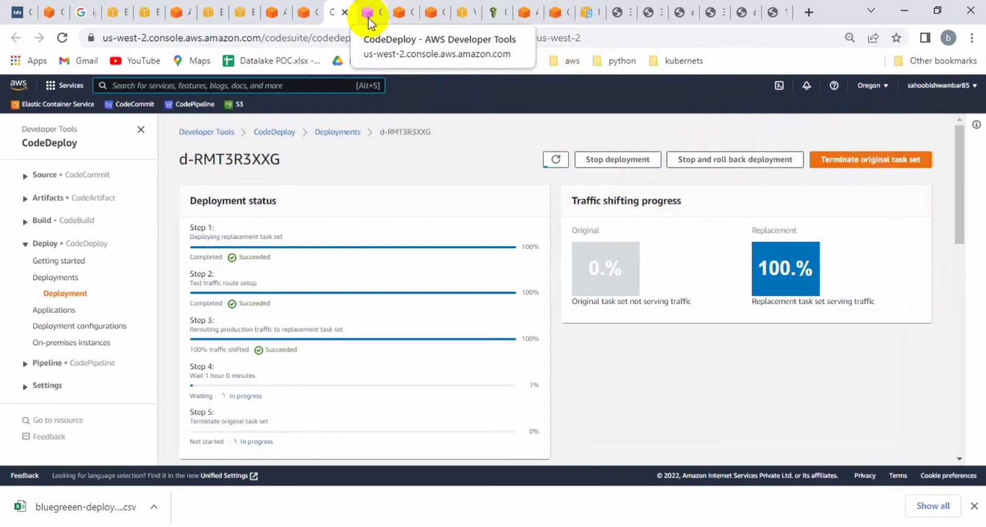
drag(368, 19, 407, 17)
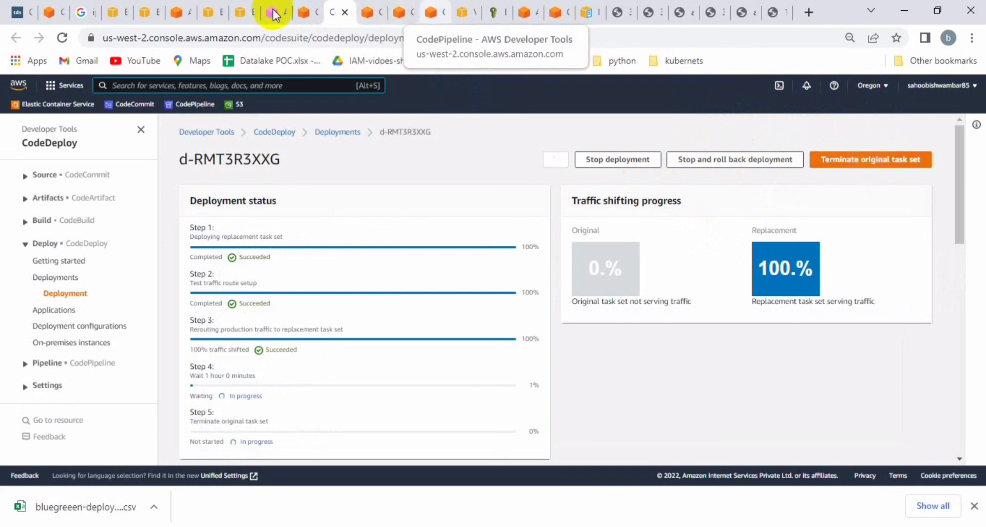
click(269, 12)
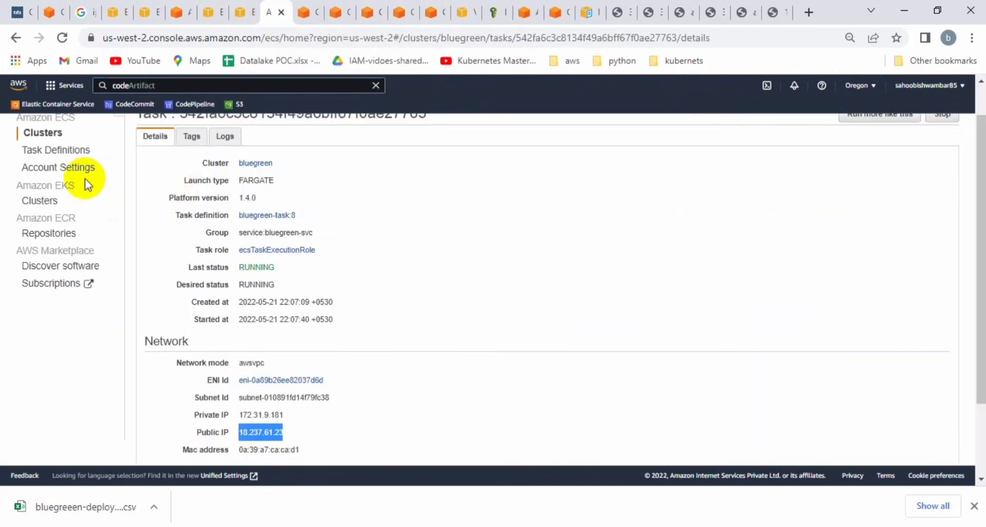
scroll(85, 178, up, 2)
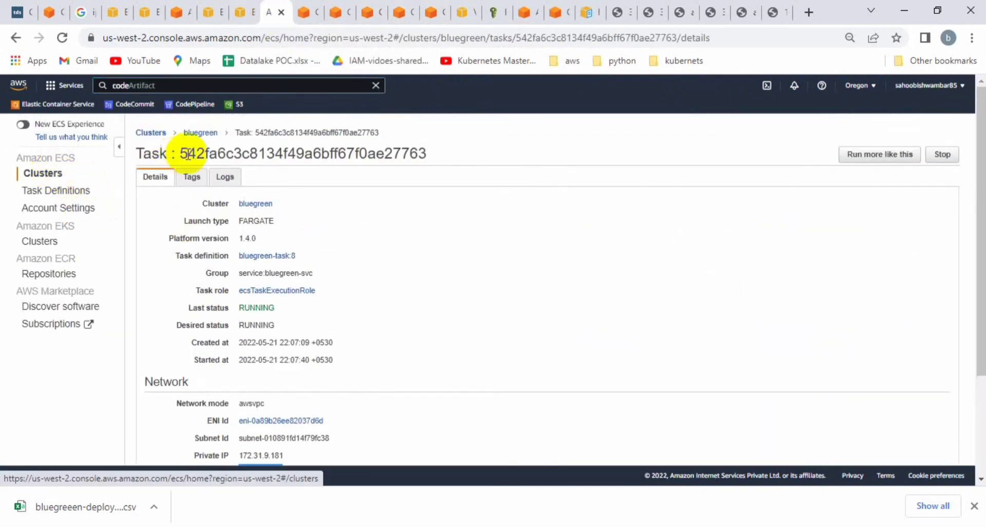
click(208, 133)
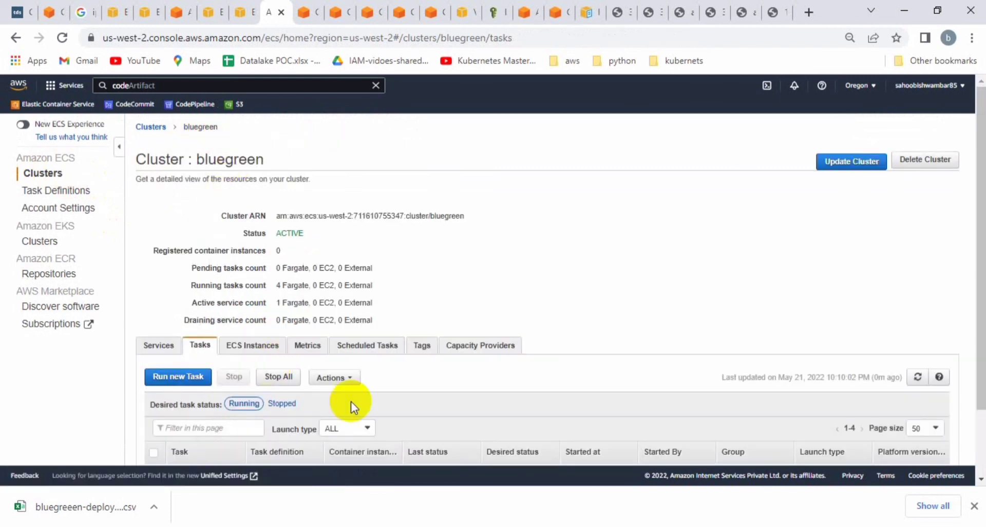
scroll(364, 420, down, 2)
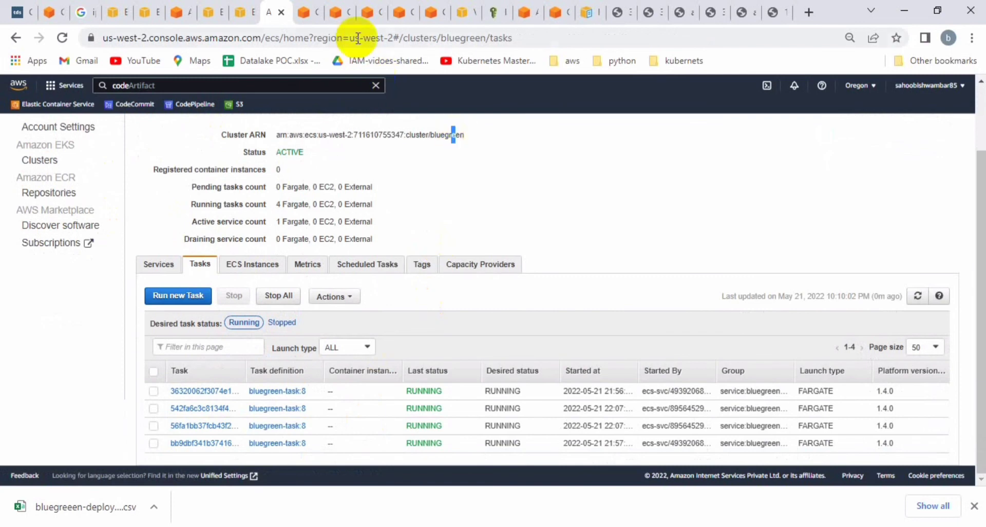
Step: Return to CodeDeploy deployment d-RMT3R3XXG and terminate its original task set
click(341, 14)
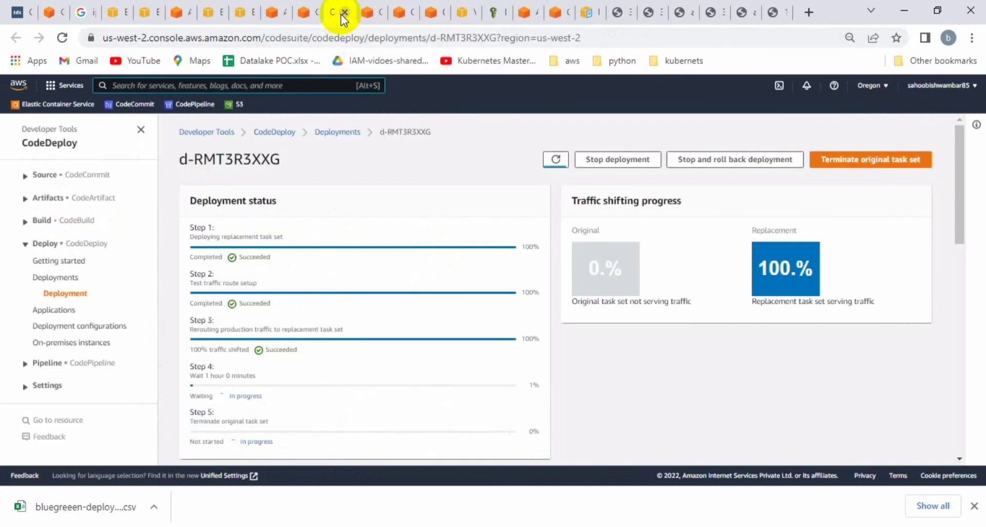
click(874, 171)
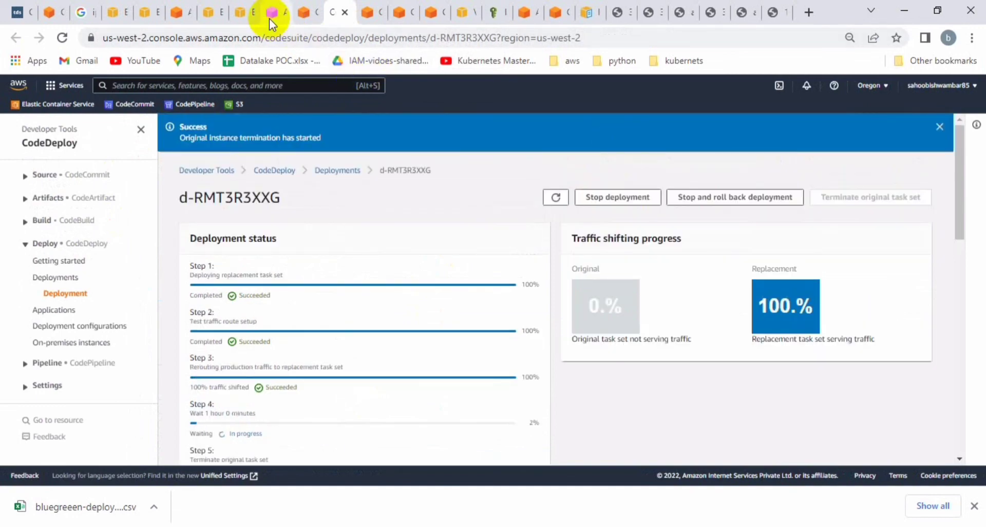
Step: Refresh the bluegreen cluster's running tasks repeatedly in ECS to check whether the original tasks have stopped
click(269, 17)
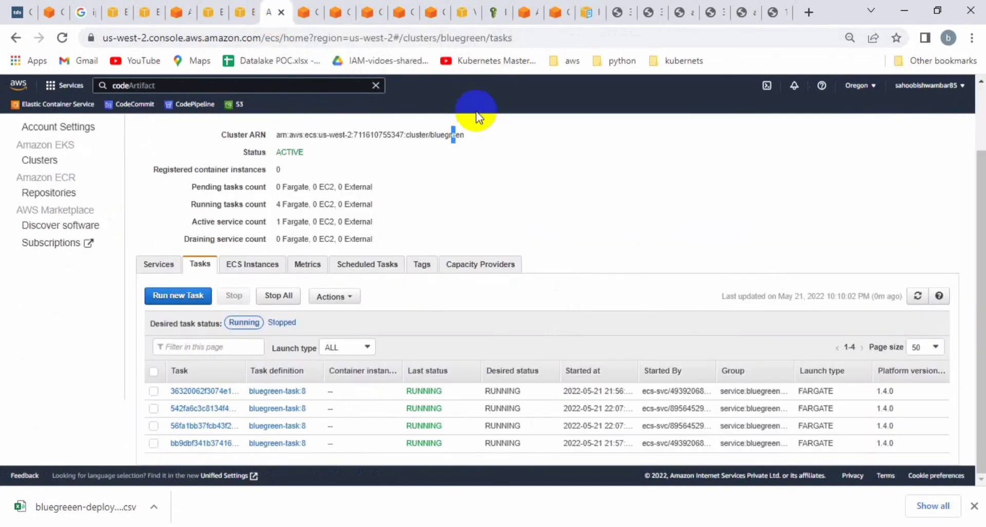
click(918, 295)
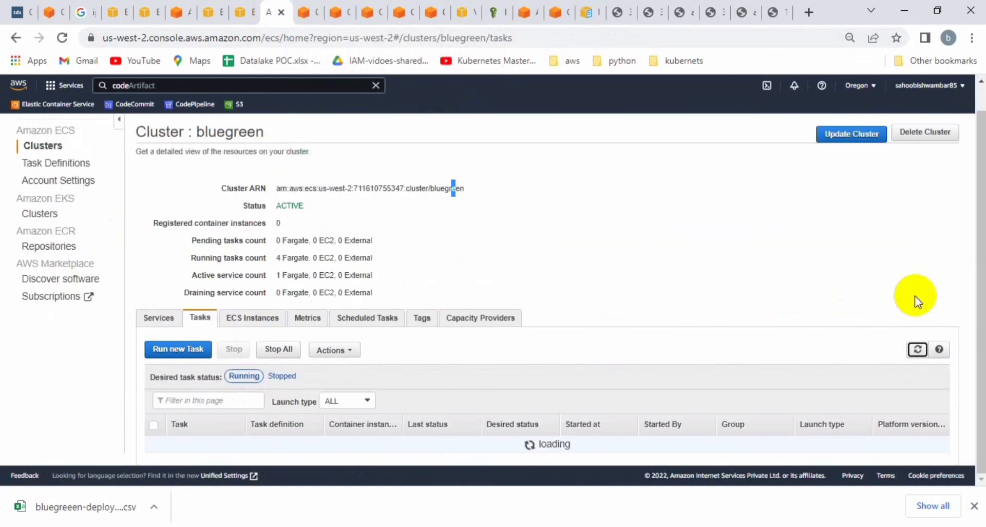
click(912, 301)
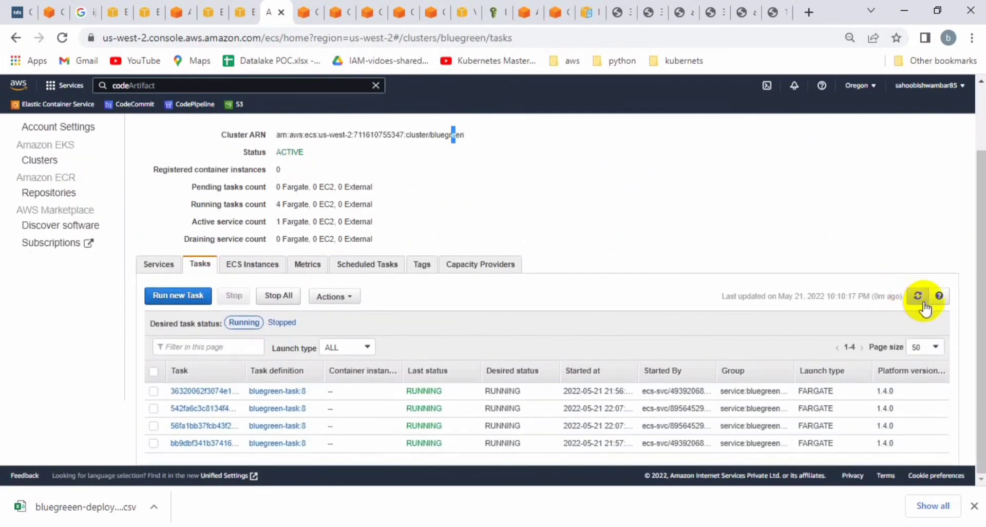
click(919, 303)
click(921, 297)
click(919, 297)
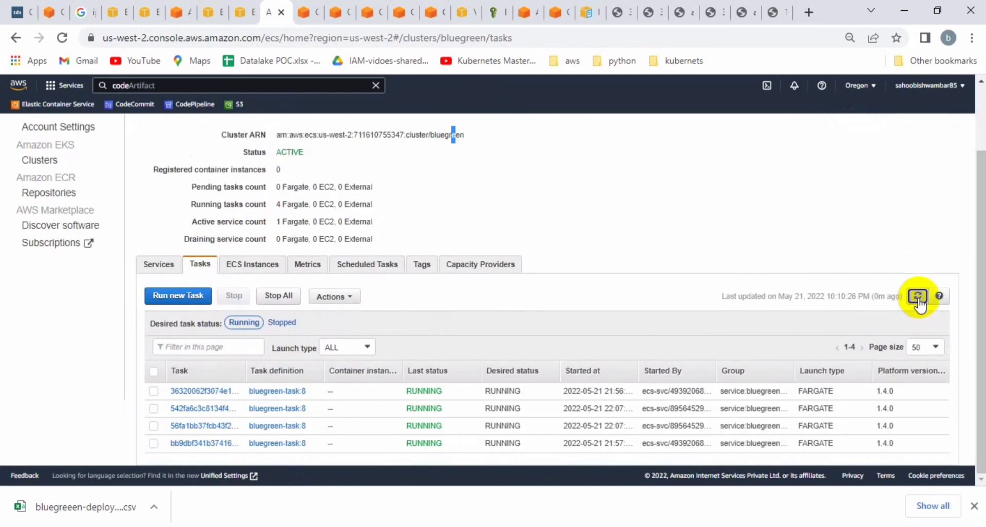
click(919, 301)
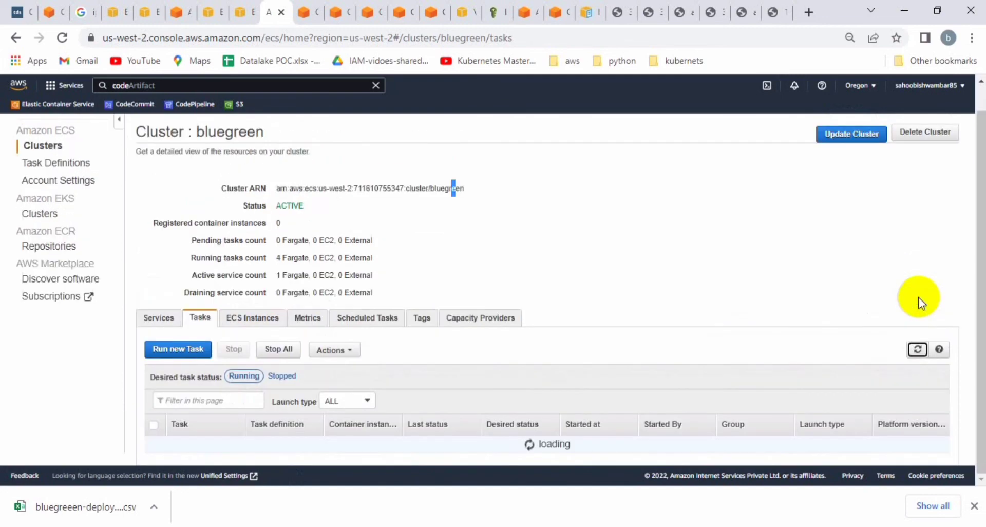
click(919, 301)
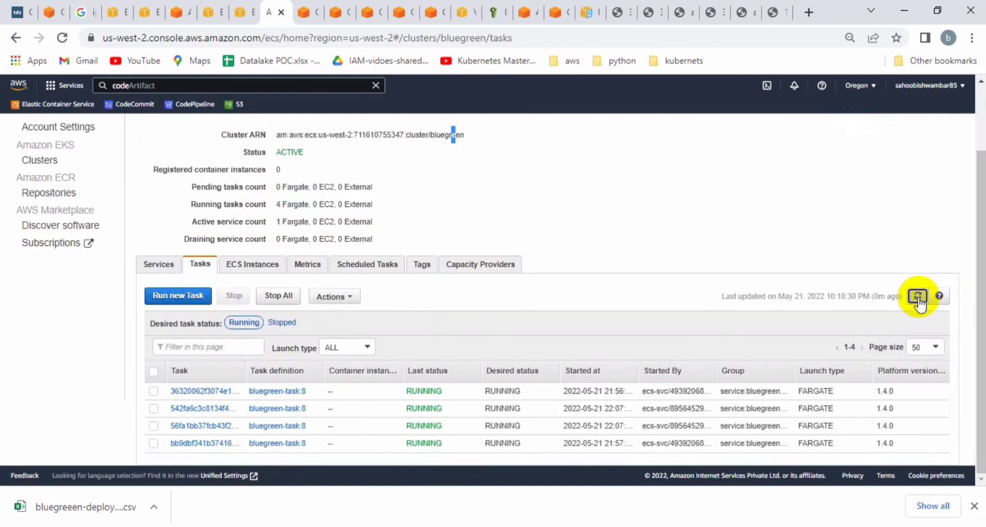
click(918, 297)
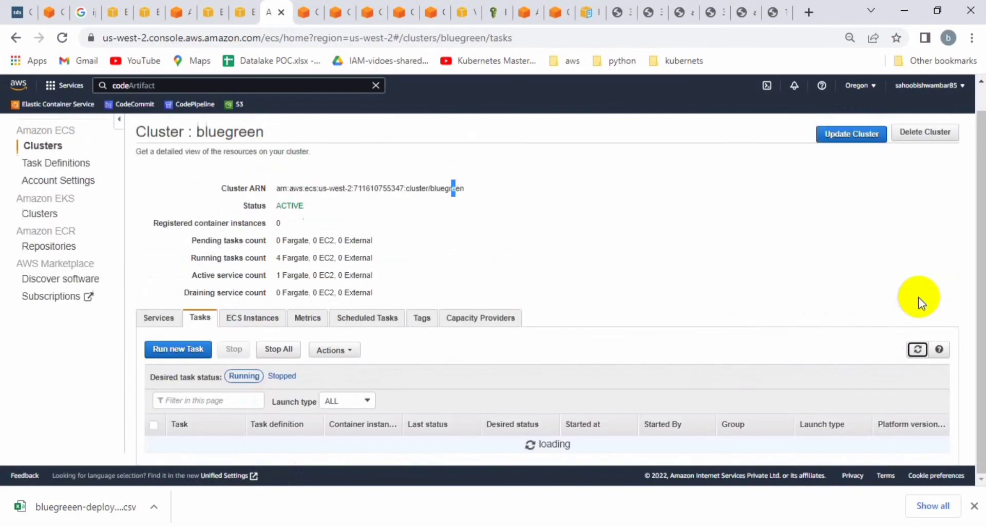
click(918, 297)
click(918, 297)
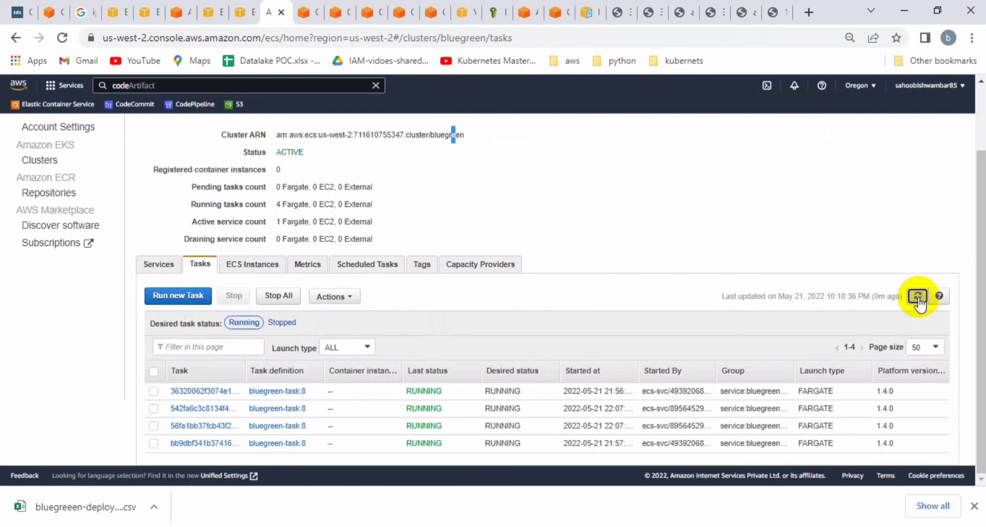
click(918, 297)
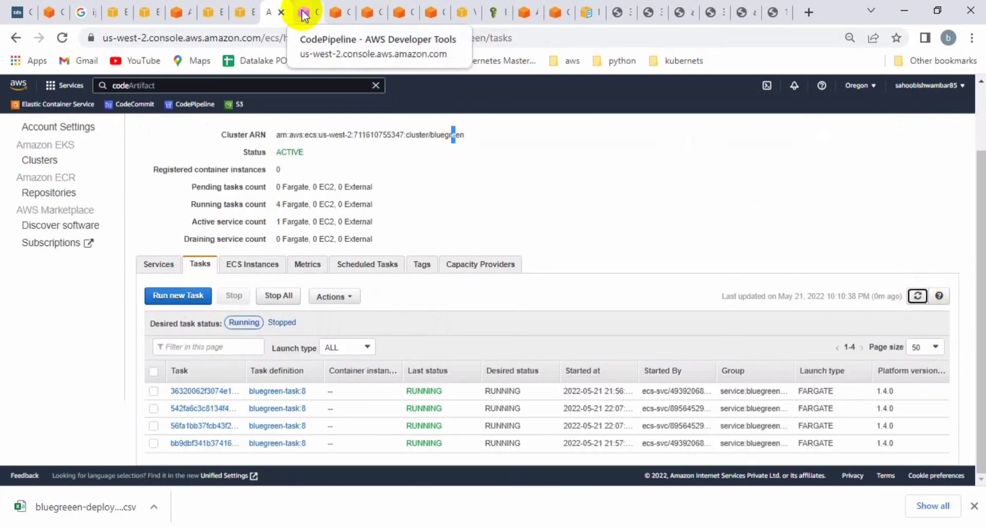
Step: Check the deployment steps of d-RMT3R3XXG in CodeDeploy and the Deploy stage of bluegreen-pipeline in CodePipeline
click(336, 16)
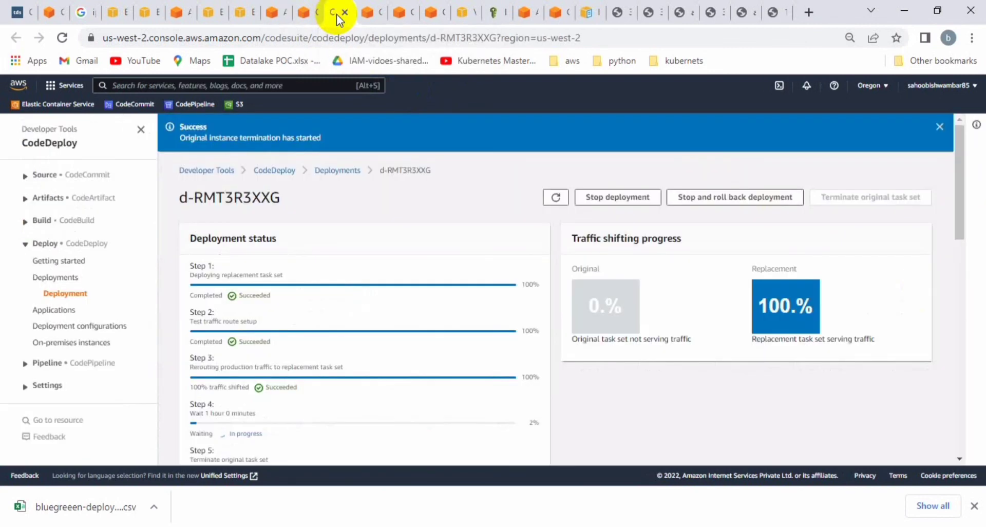
scroll(529, 186, down, 1)
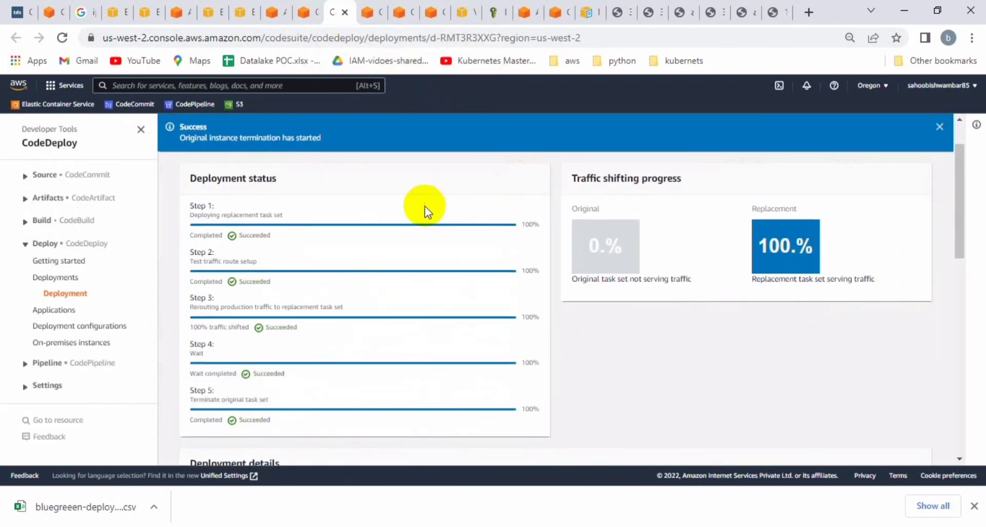
click(62, 363)
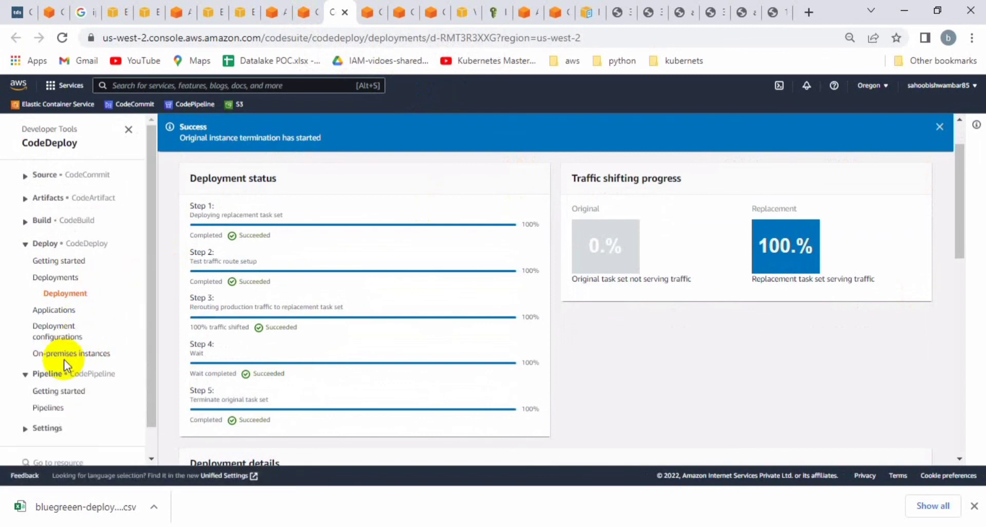
click(51, 409)
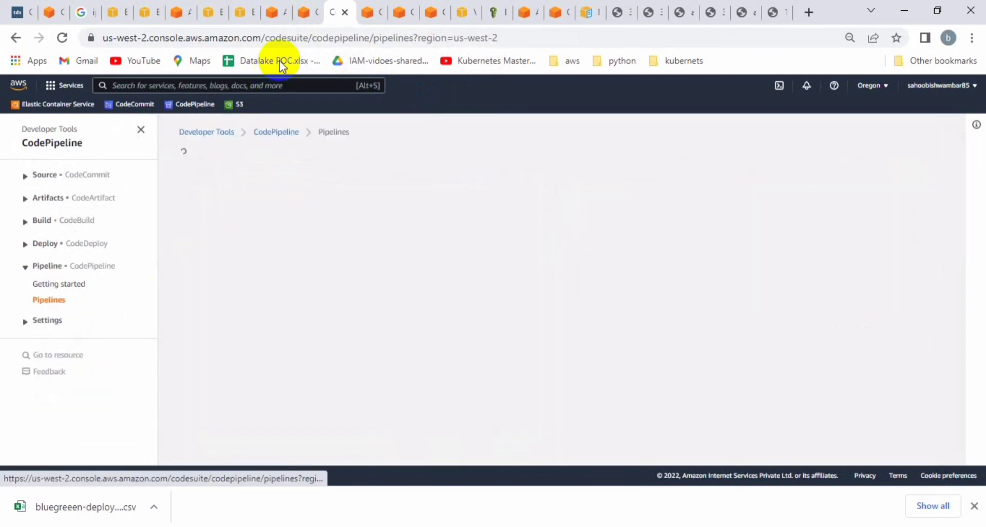
click(306, 20)
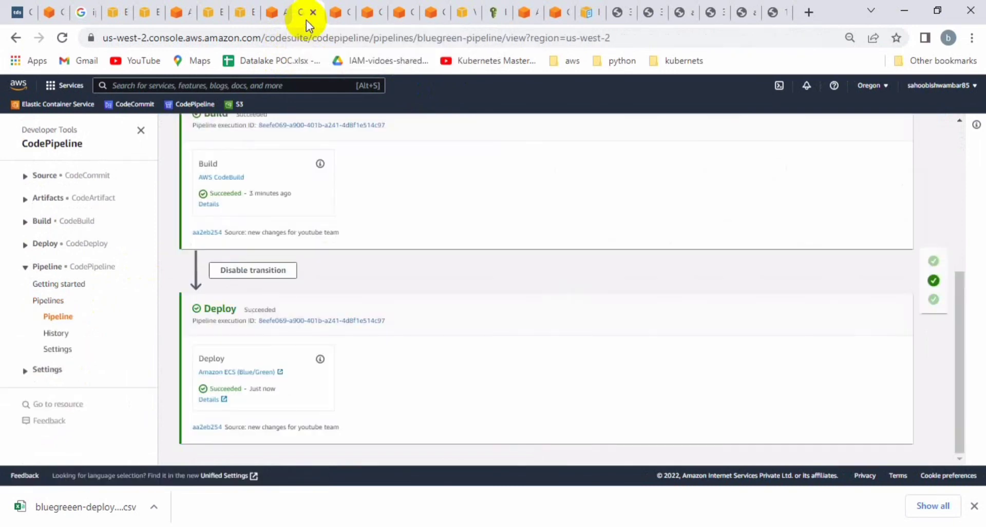
Step: Refresh the bluegreen cluster's running tasks in ECS and reload the alb-new load balancer page several times to check its host name and greeting message
click(273, 17)
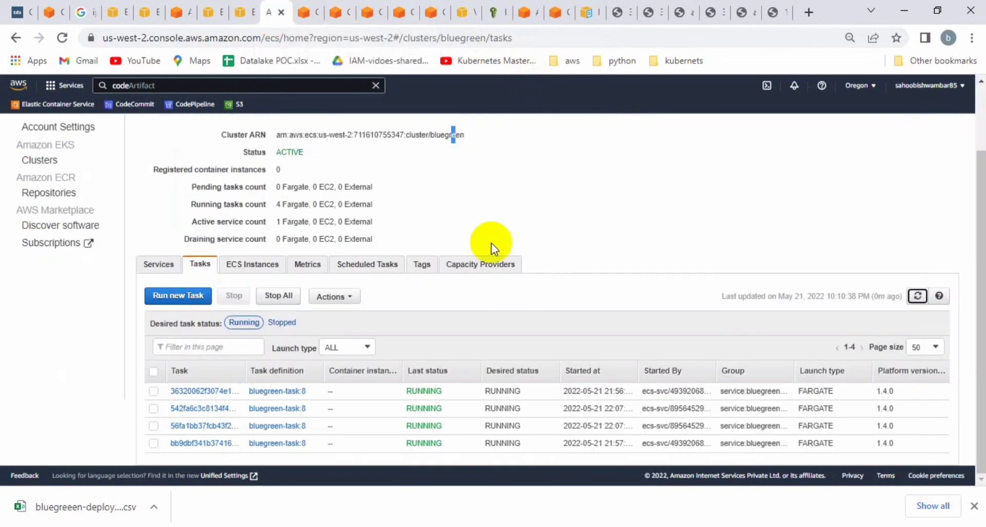
click(919, 296)
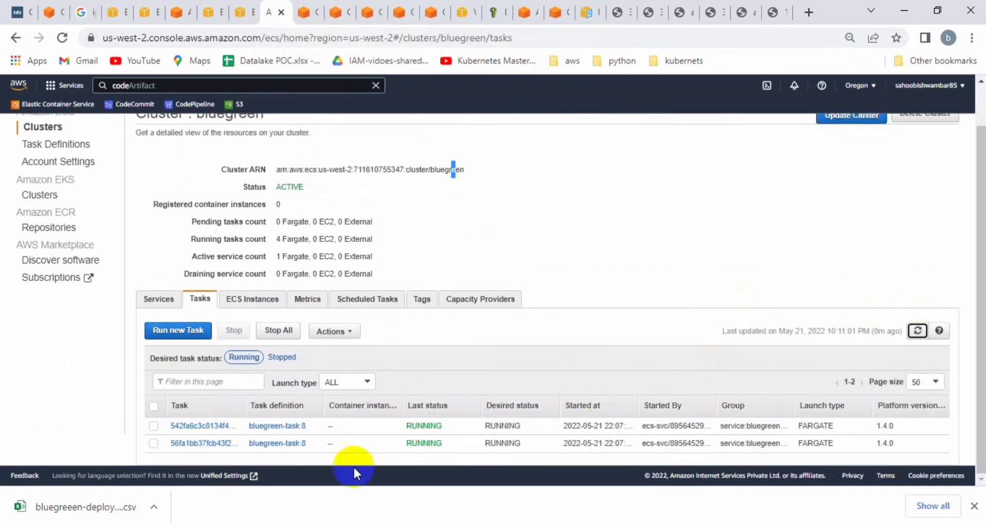
click(777, 14)
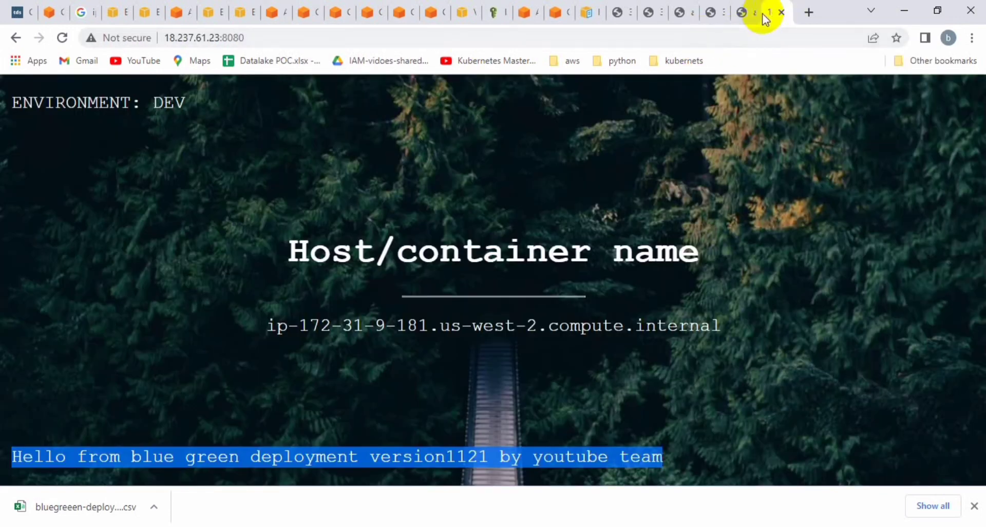
click(743, 12)
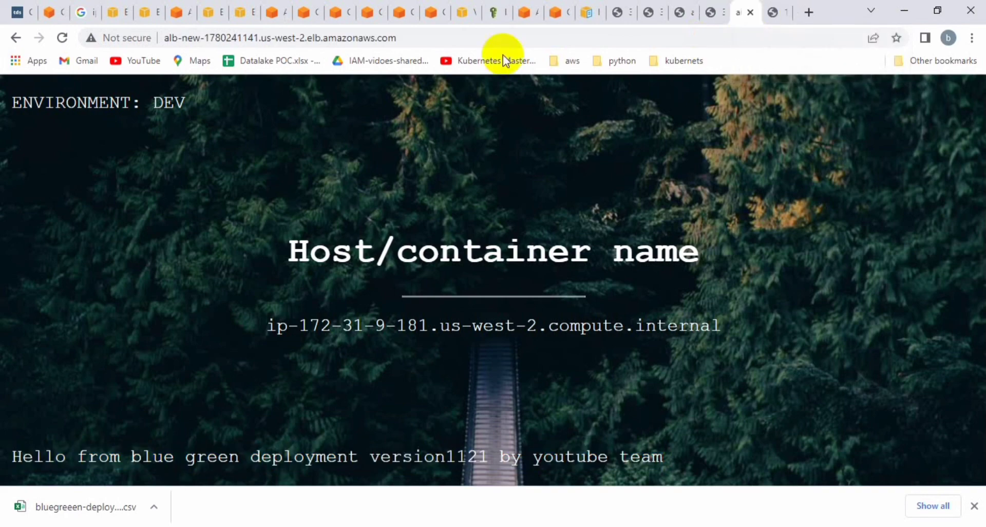
click(60, 39)
click(59, 39)
click(61, 39)
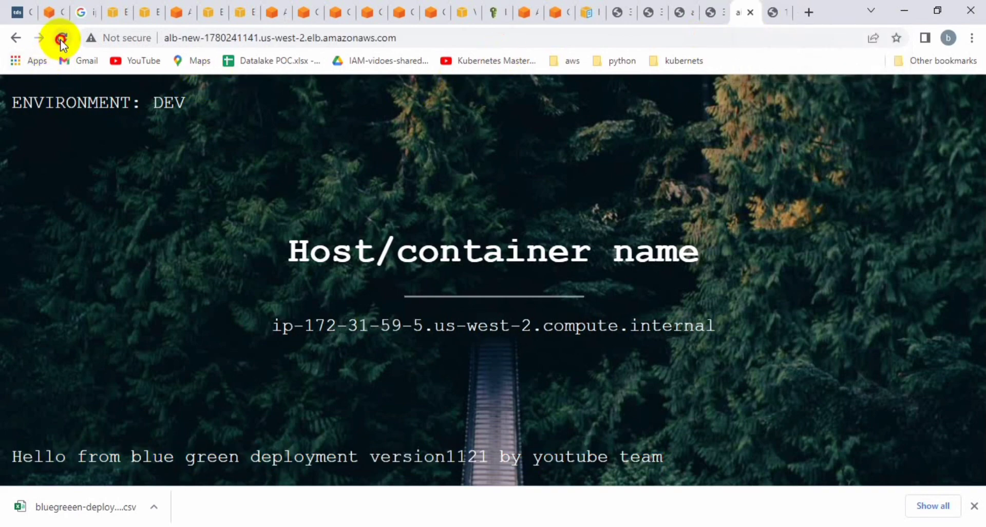
click(67, 45)
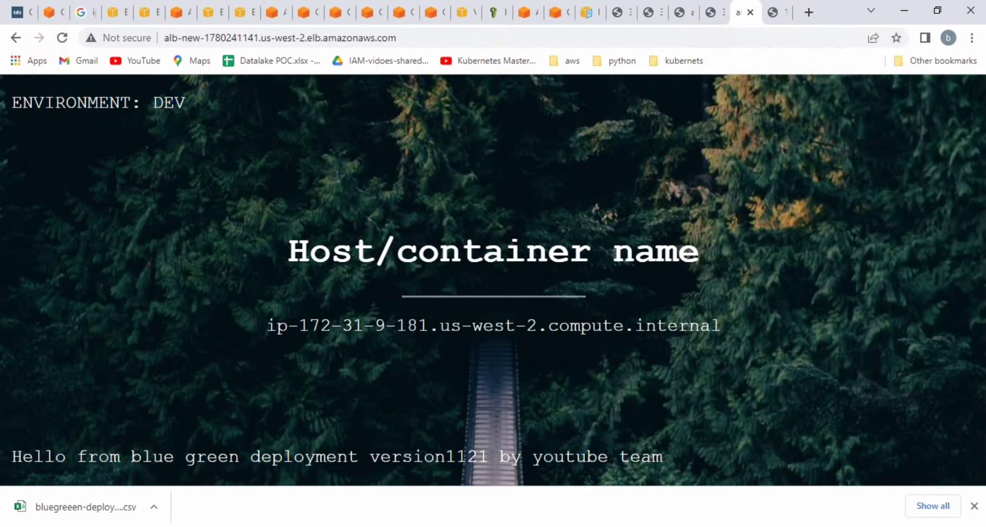